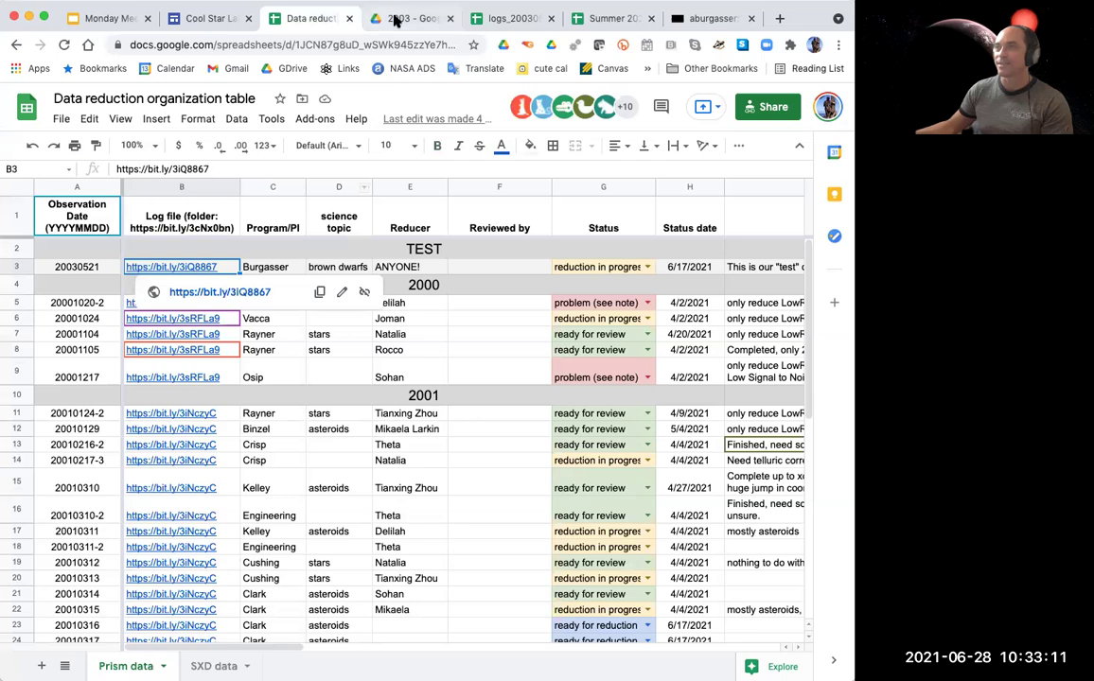
Open the logs_20030521 spreadsheet and examine its columns and observation rows through to the end of the log.
left_click(396, 18)
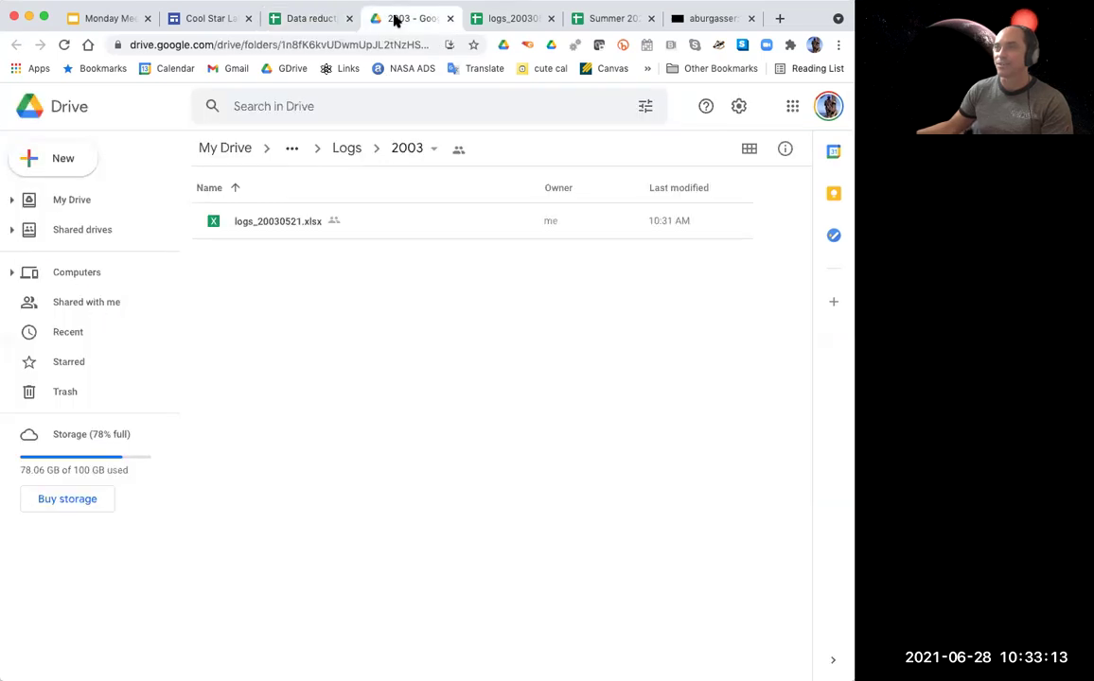
left_click(509, 19)
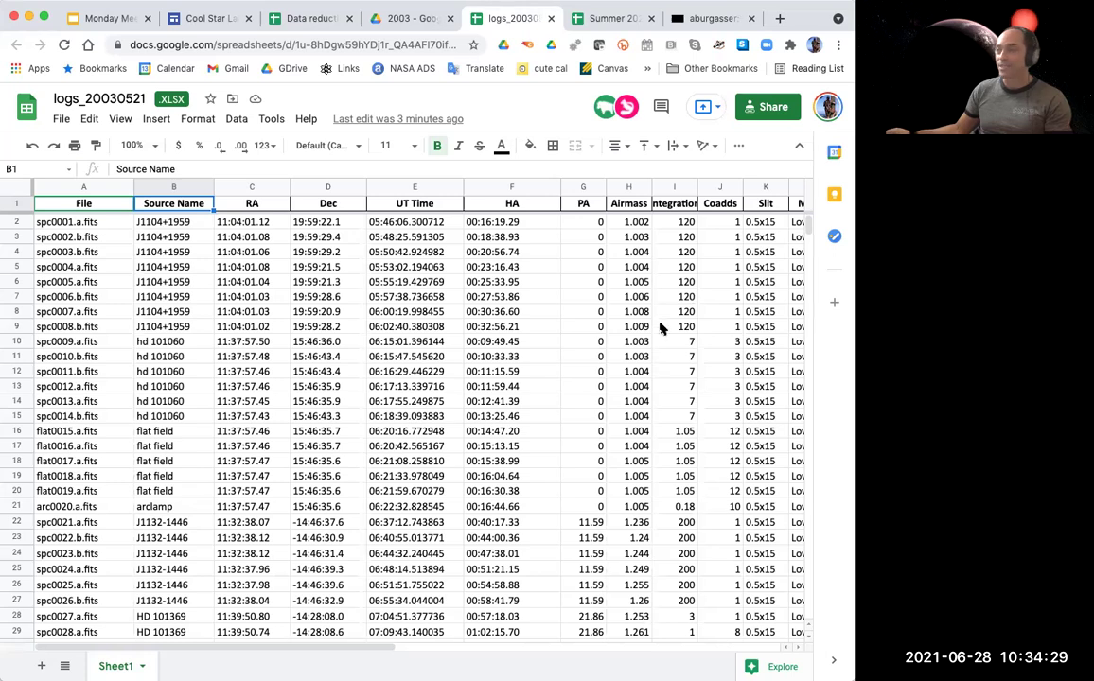
scroll(653, 327, "right", 2)
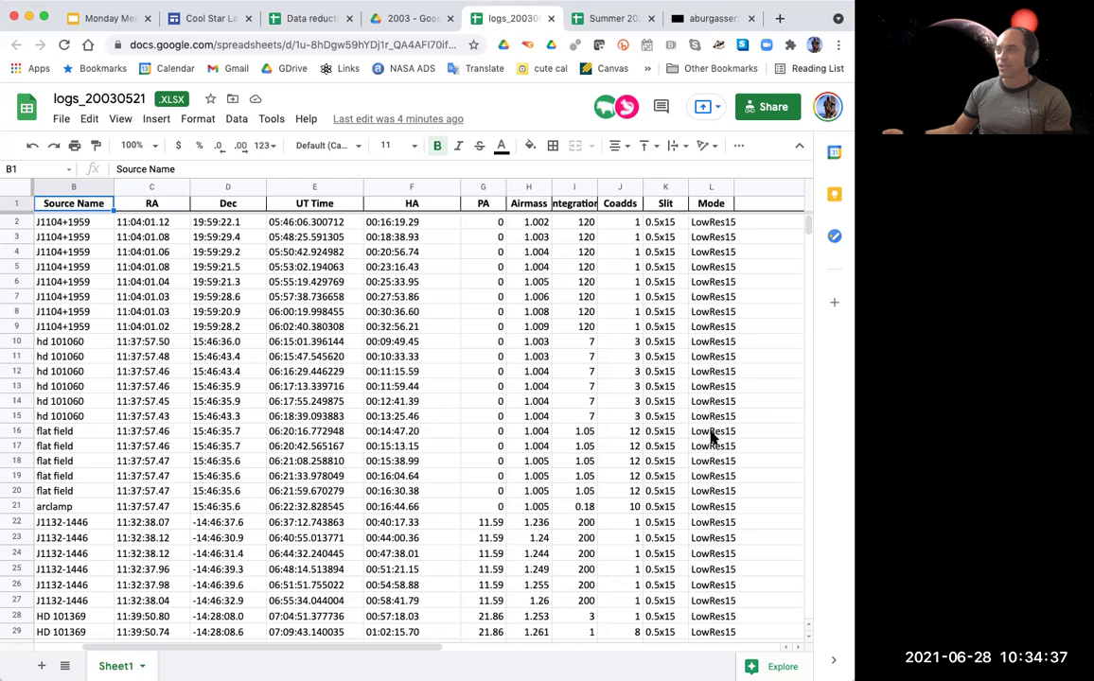
scroll(676, 435, "right", 5)
scroll(644, 421, "left", 5)
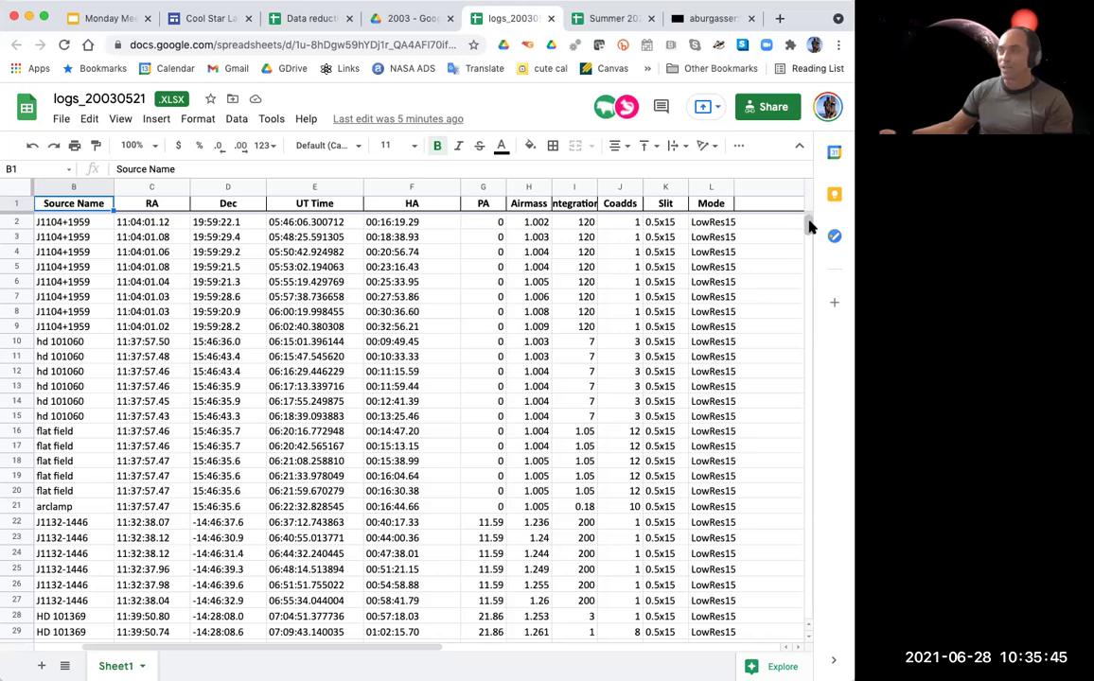
left_click_drag(809, 225, 811, 243)
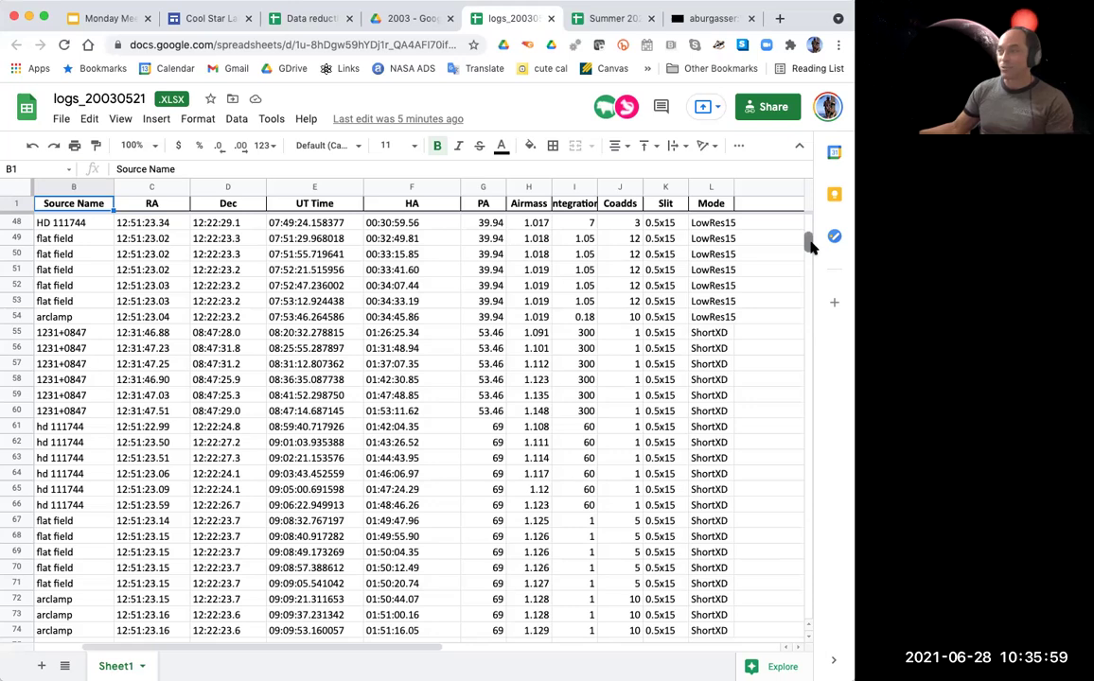
scroll(809, 246, "down", 10)
left_click_drag(802, 272, 801, 312)
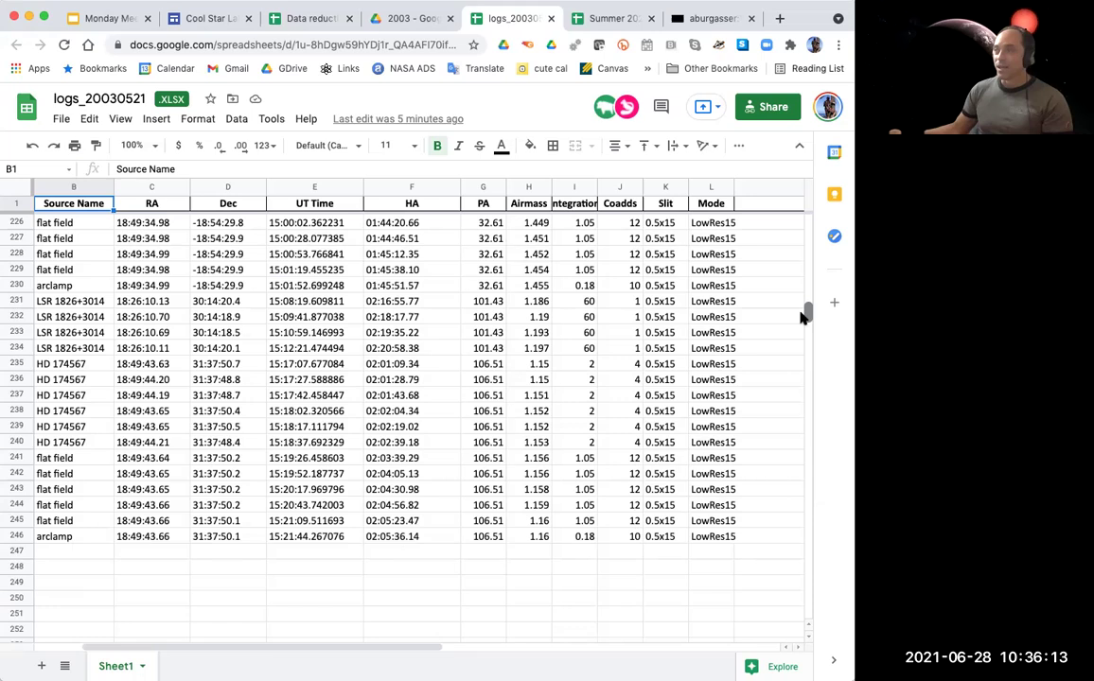
left_click_drag(805, 315, 752, 222)
scroll(501, 377, "left", 2)
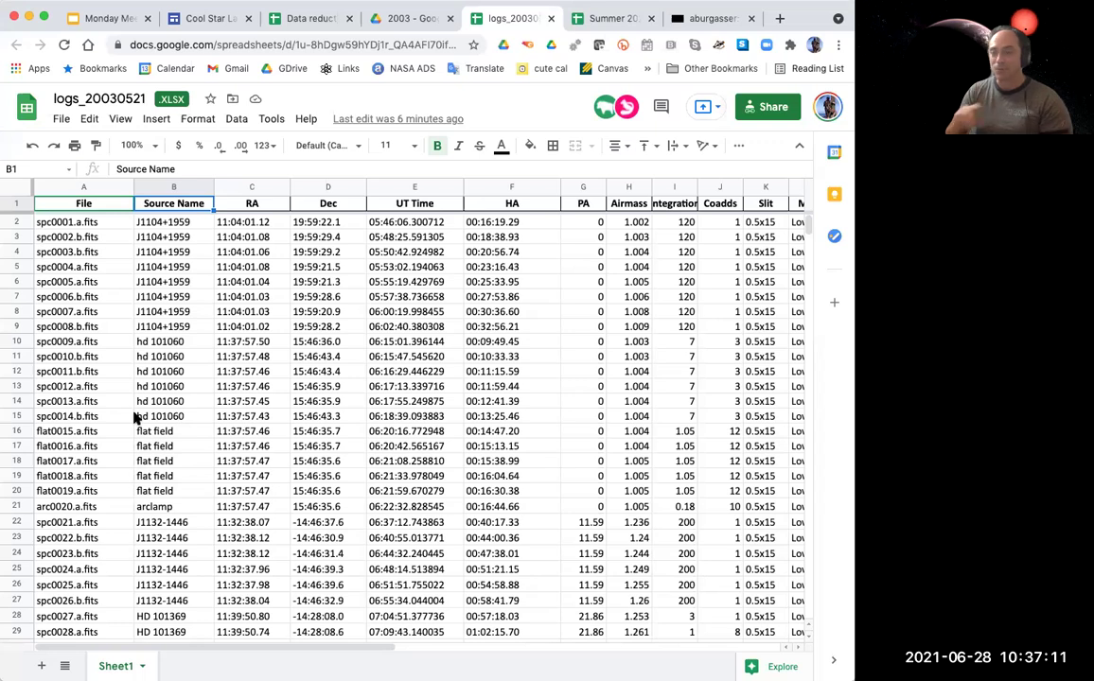
Examine how the log sequences the J1132-1446 exposures, the HD 101369 exposures, and their flat field and arclamp files.
scroll(806, 230, "down", 3)
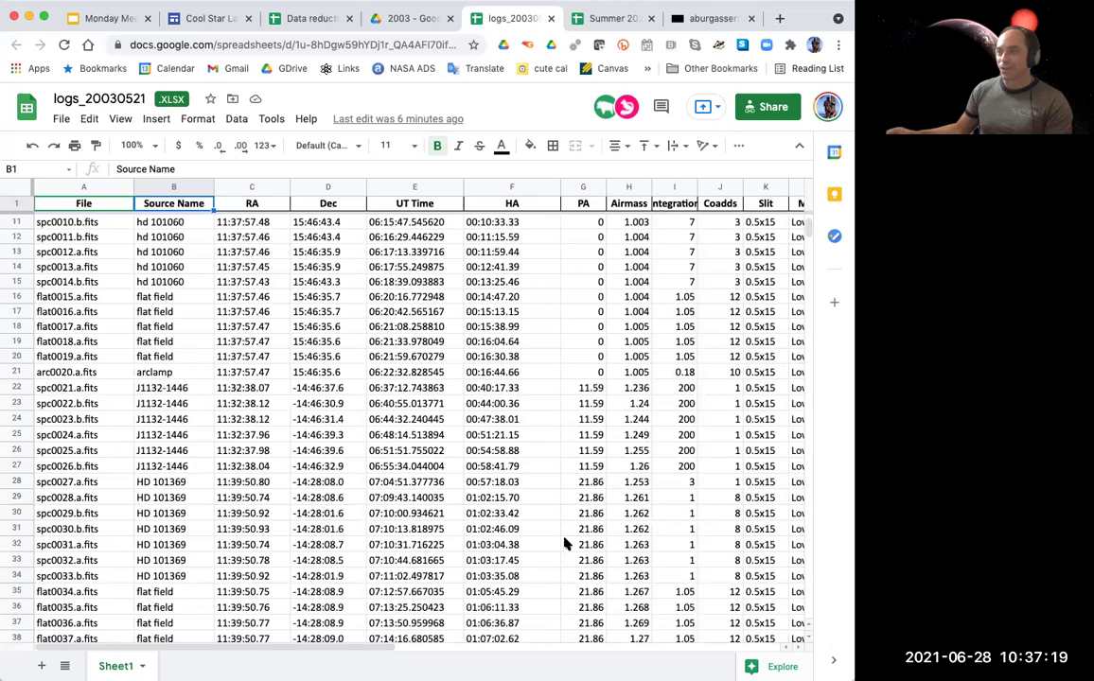
scroll(807, 232, "down", 1)
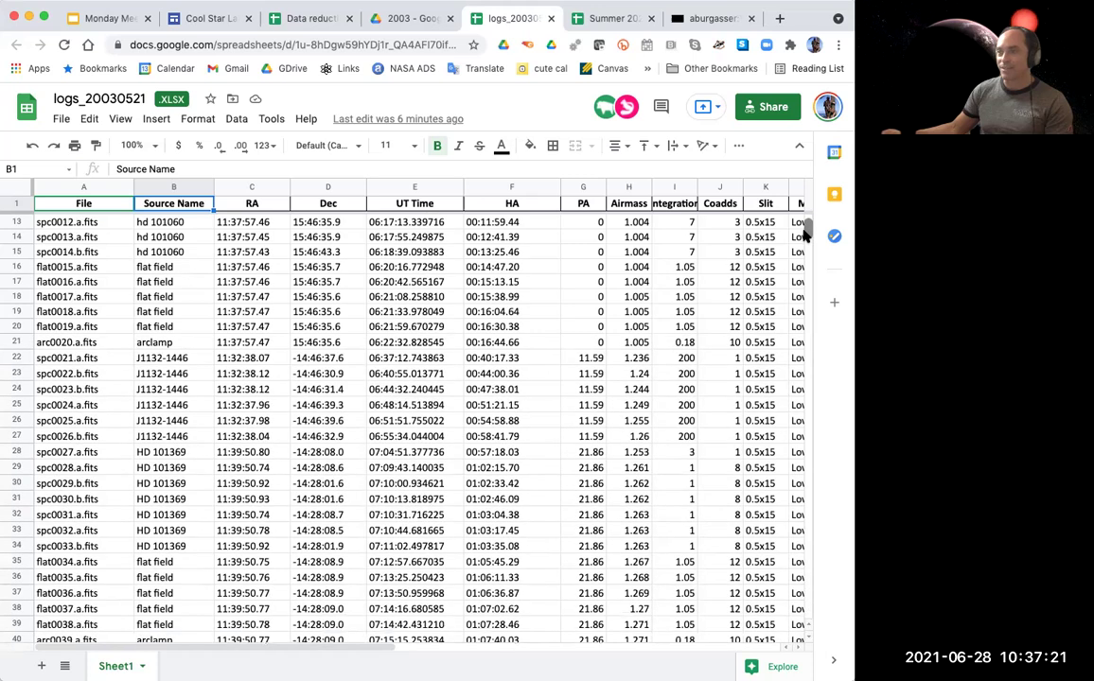
scroll(807, 232, "down", 3)
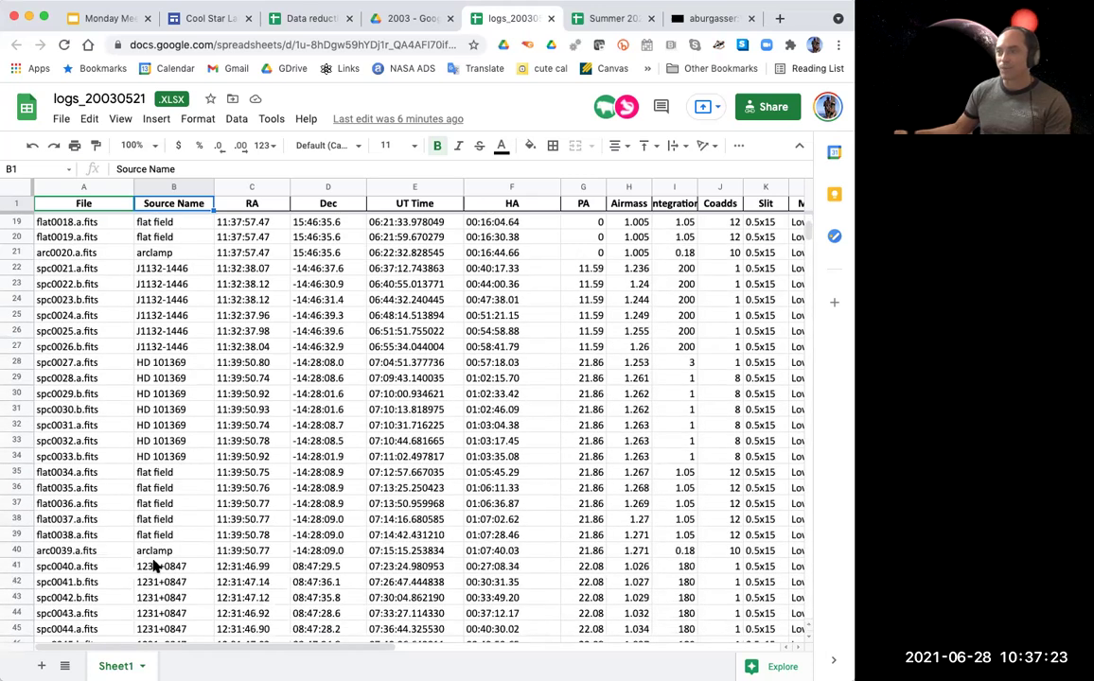
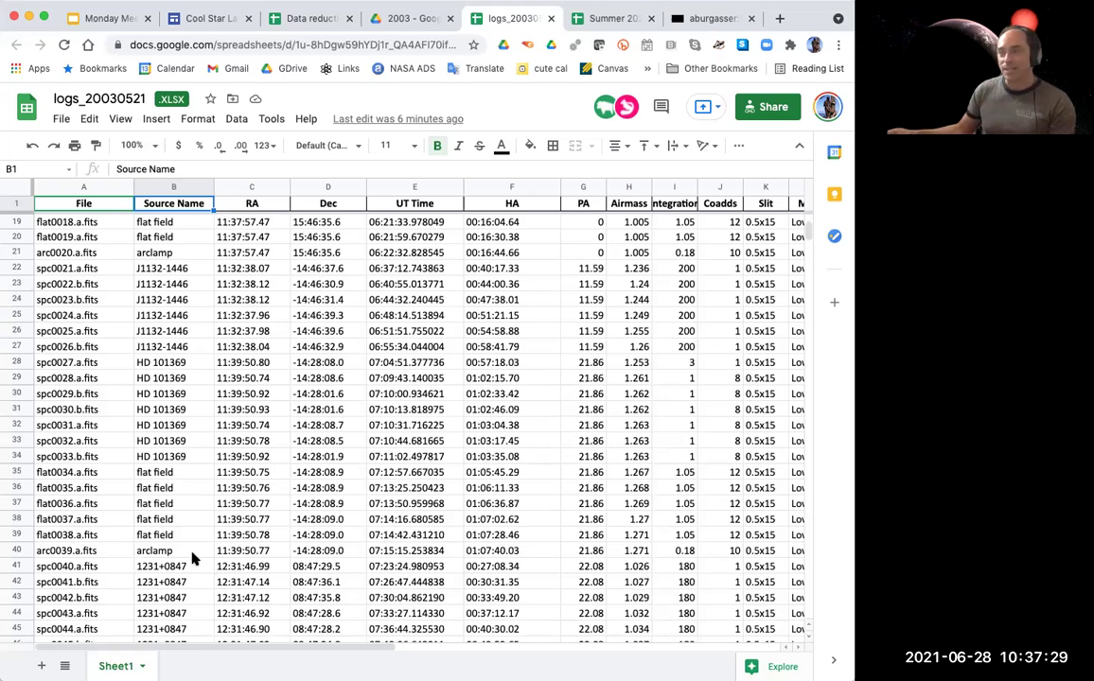
left_click(65, 318)
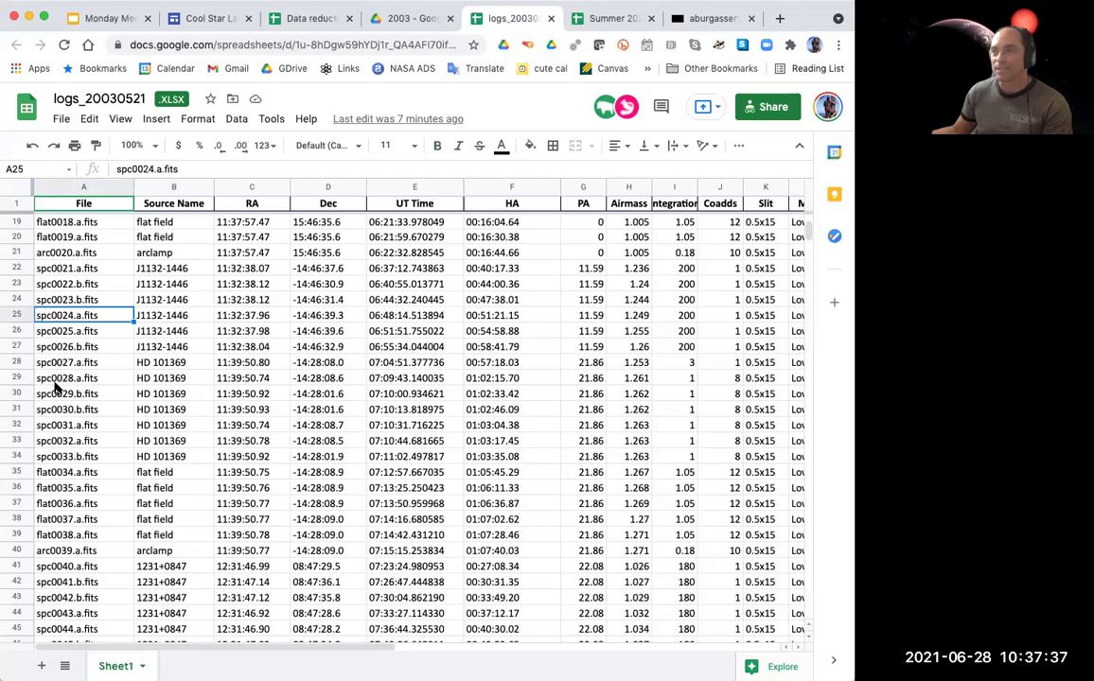
left_click(46, 478)
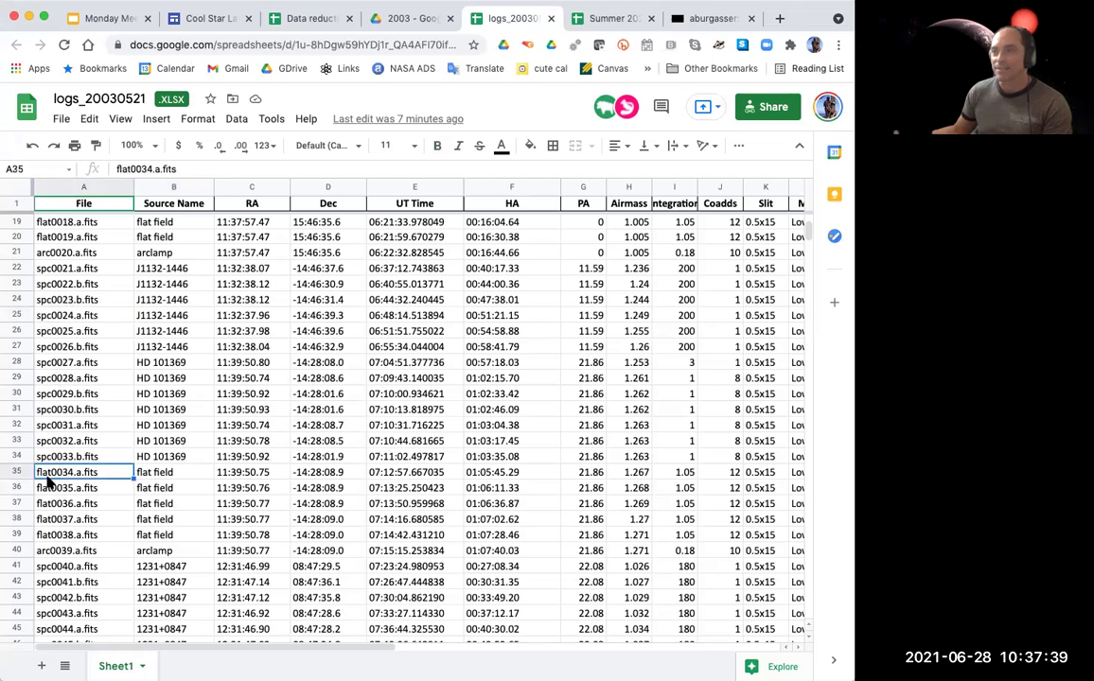
left_click(47, 553)
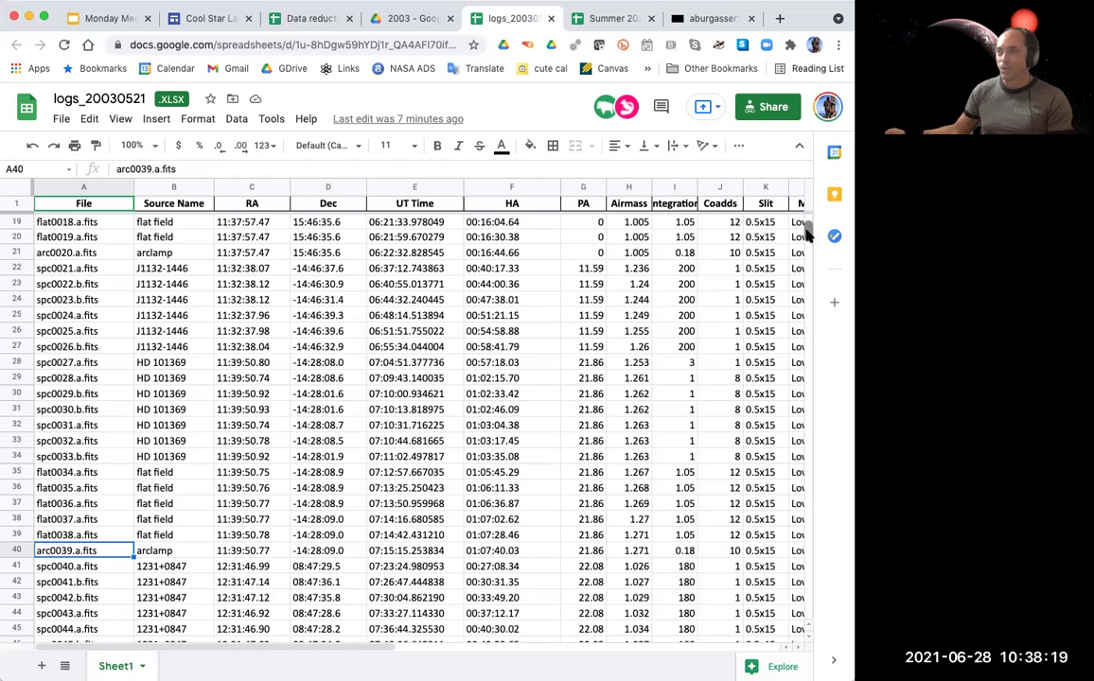
scroll(807, 234, "down", 2)
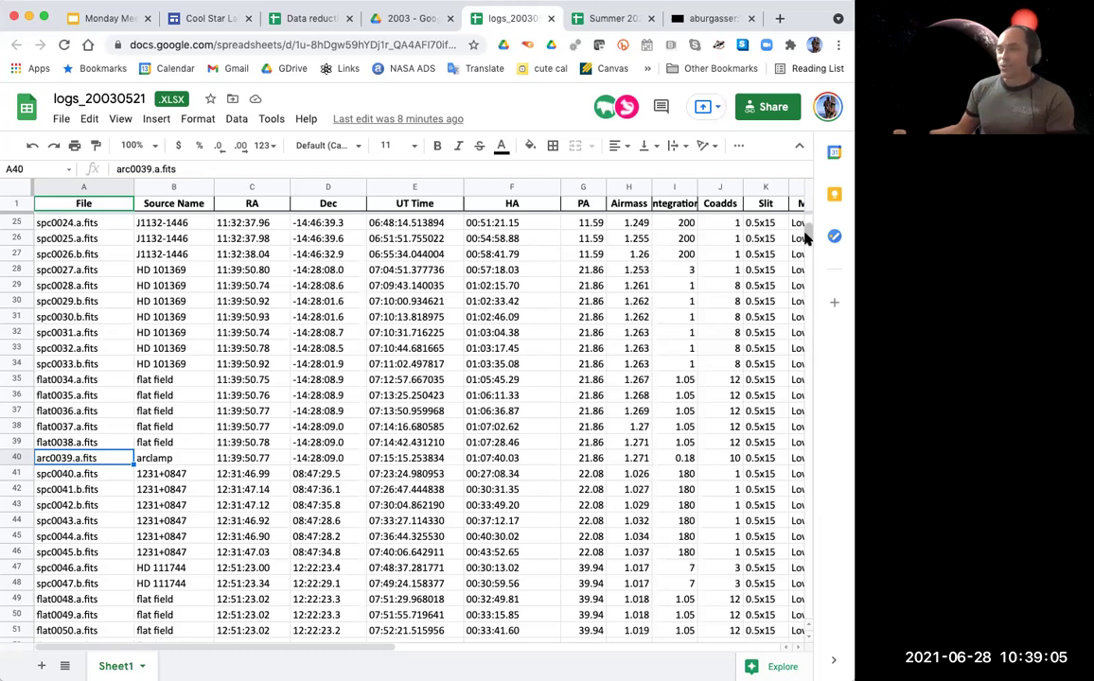
mouse_move(807, 238)
left_mouse_down()
mouse_move(809, 217)
mouse_move(808, 237)
left_mouse_up()
scroll(807, 236, "down", 1)
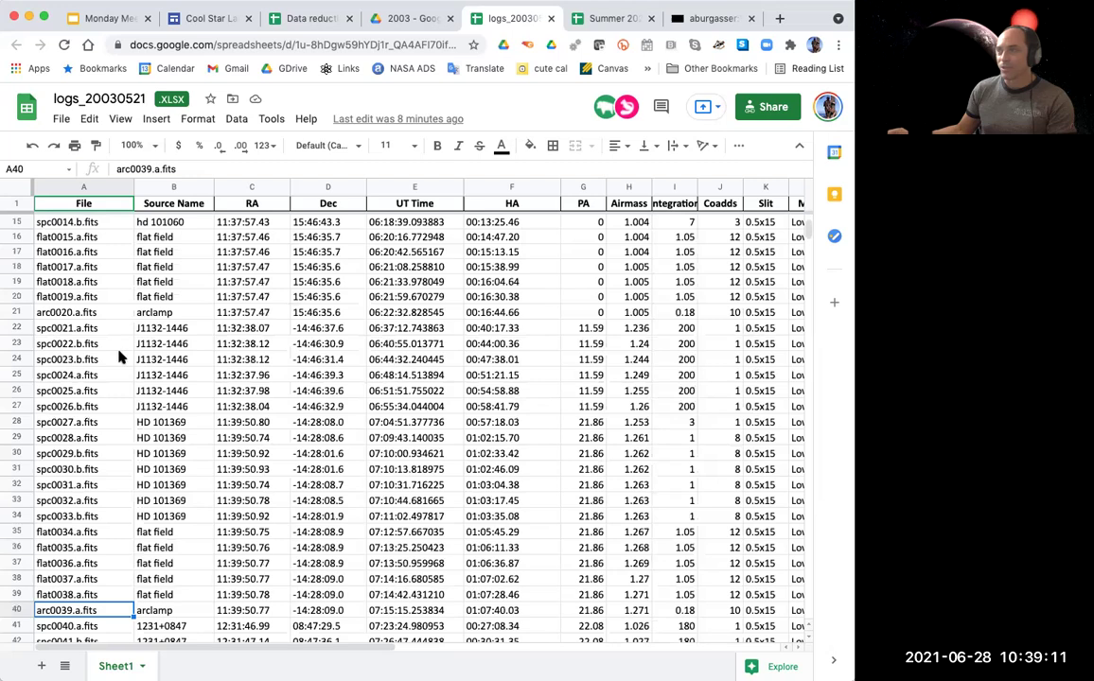
Fill the J1132-1446 rows 22 to 27 with light green.
left_click(57, 330)
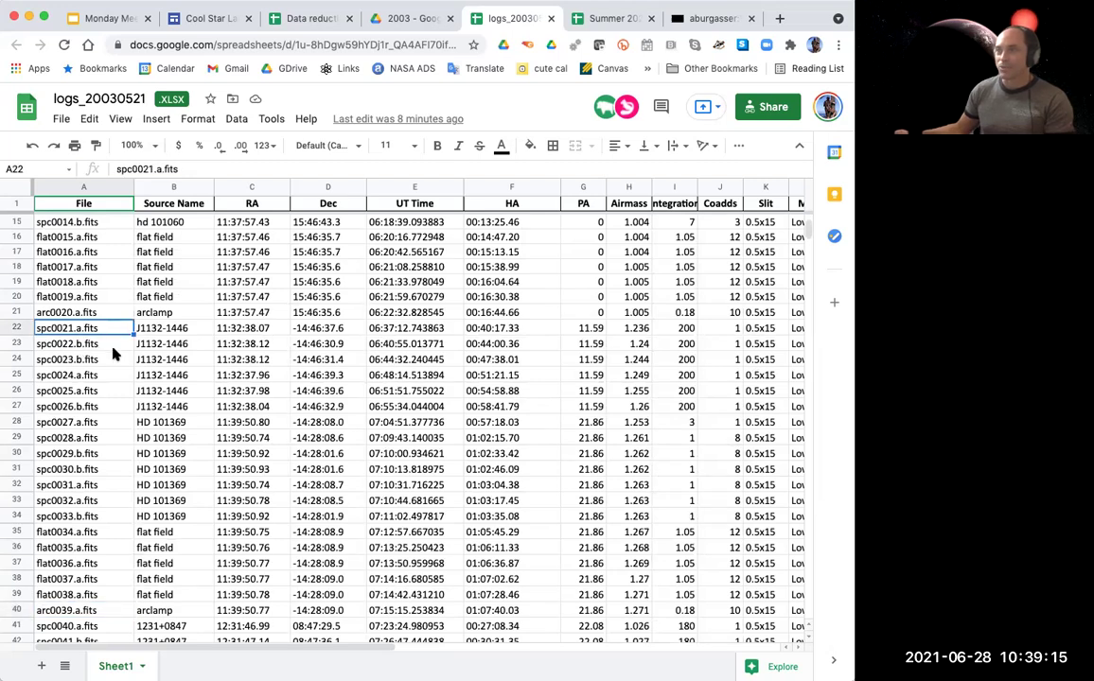
left_click(17, 328)
left_click_drag(17, 341, 15, 409)
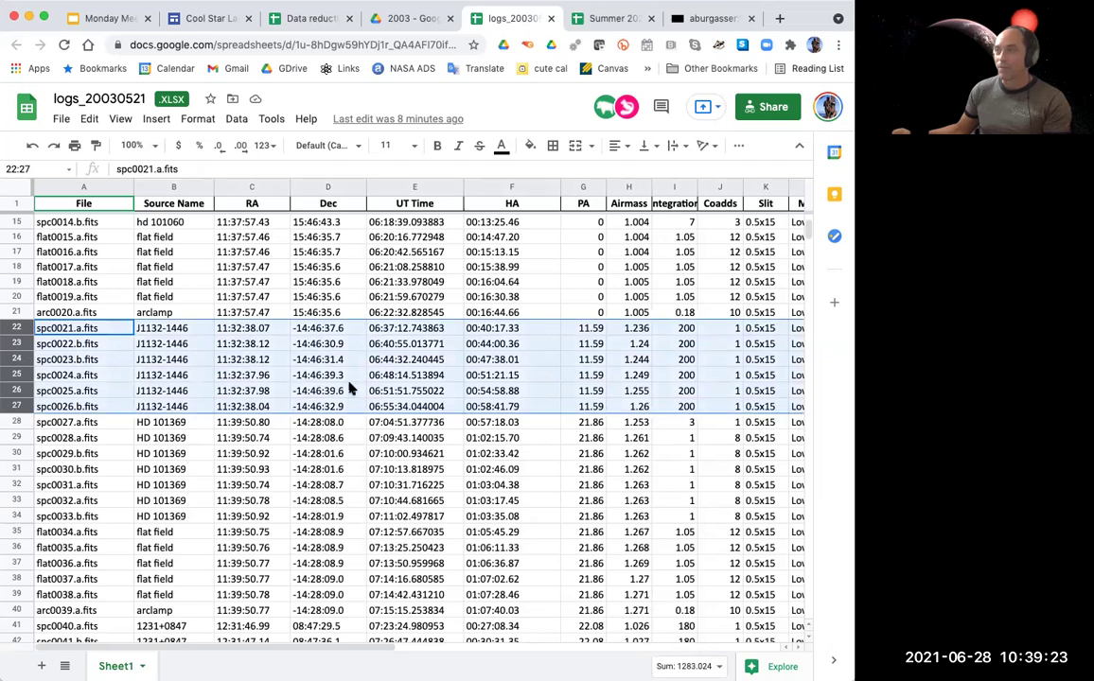
scroll(349, 388, "right", 5)
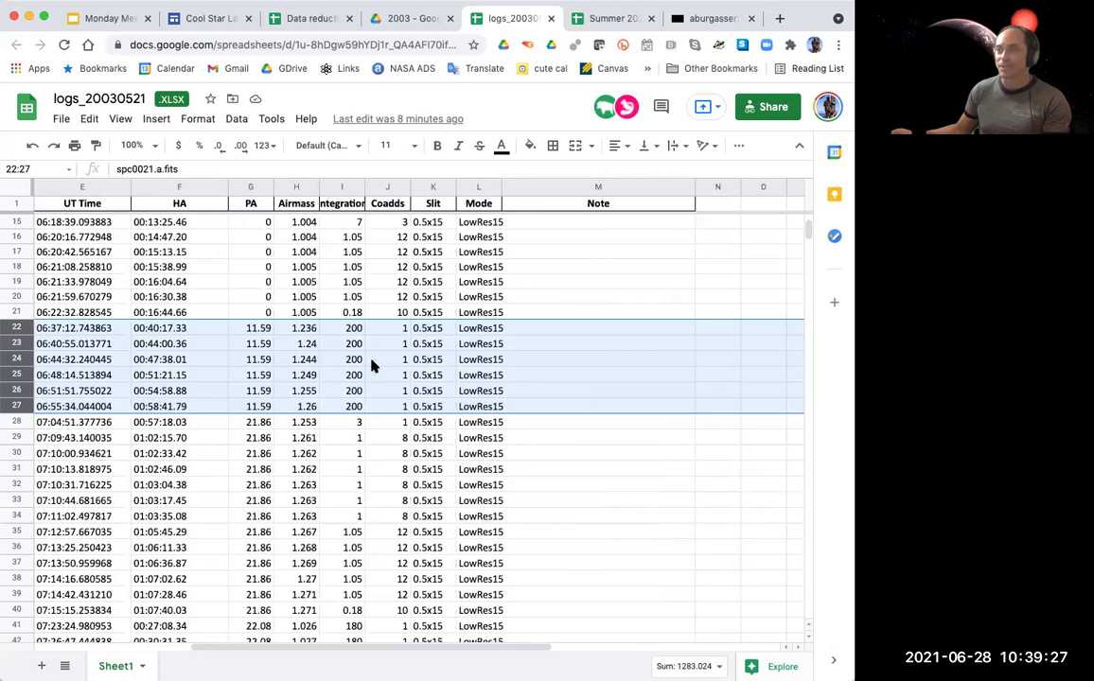
scroll(310, 376, "left", 5)
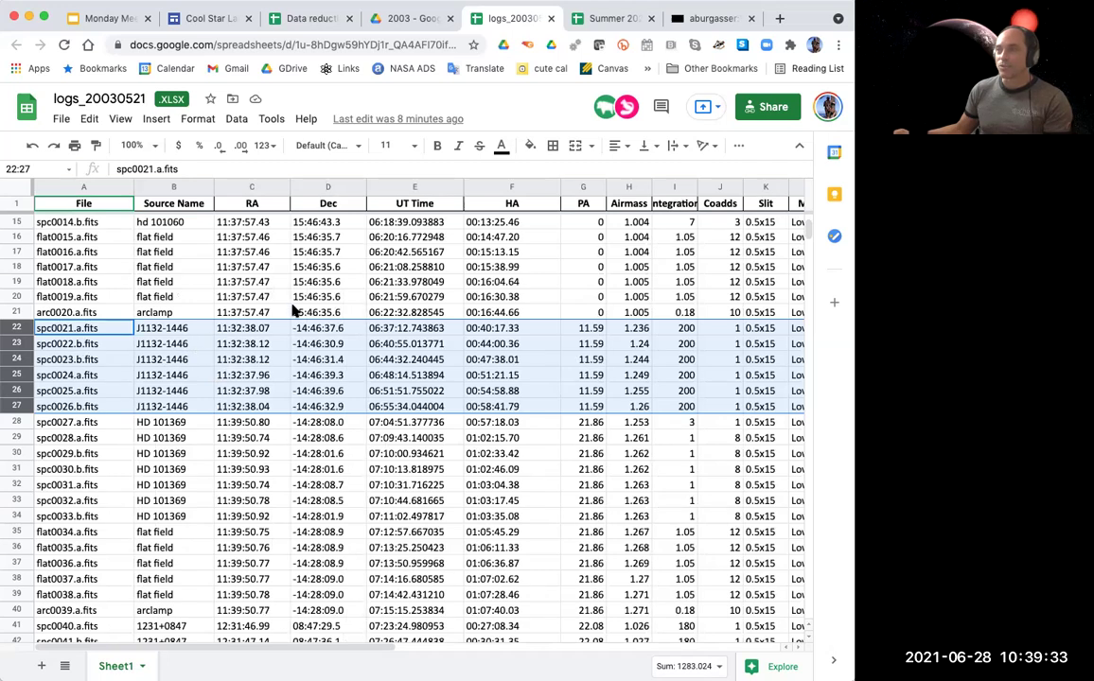
left_click(530, 144)
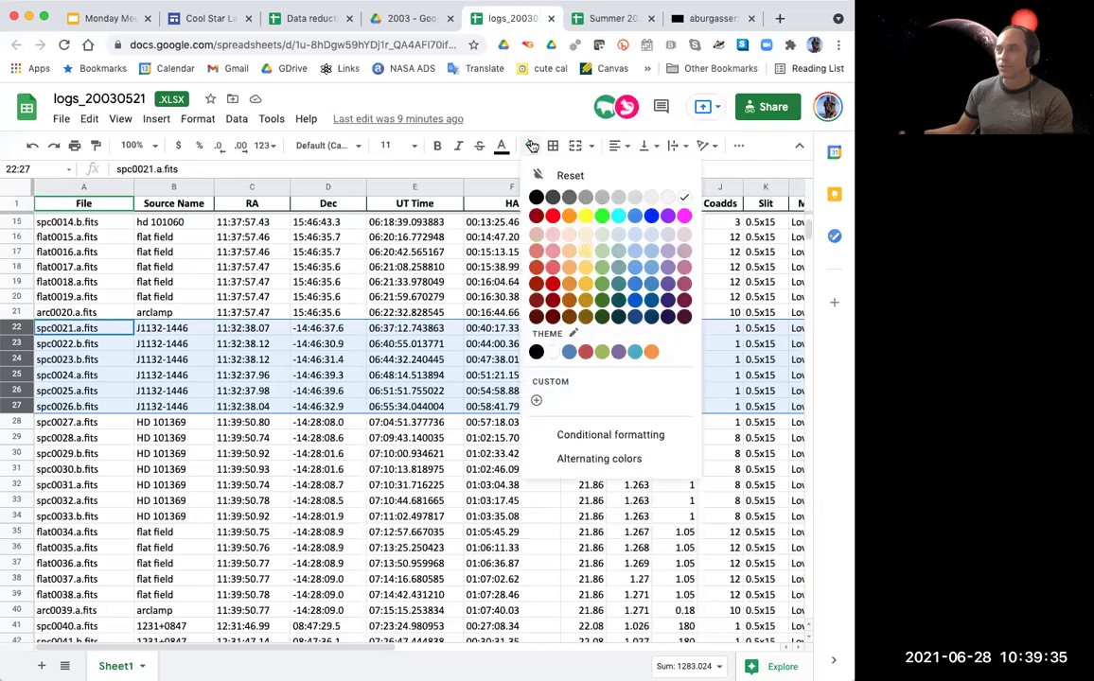
left_click(601, 238)
left_click(83, 439)
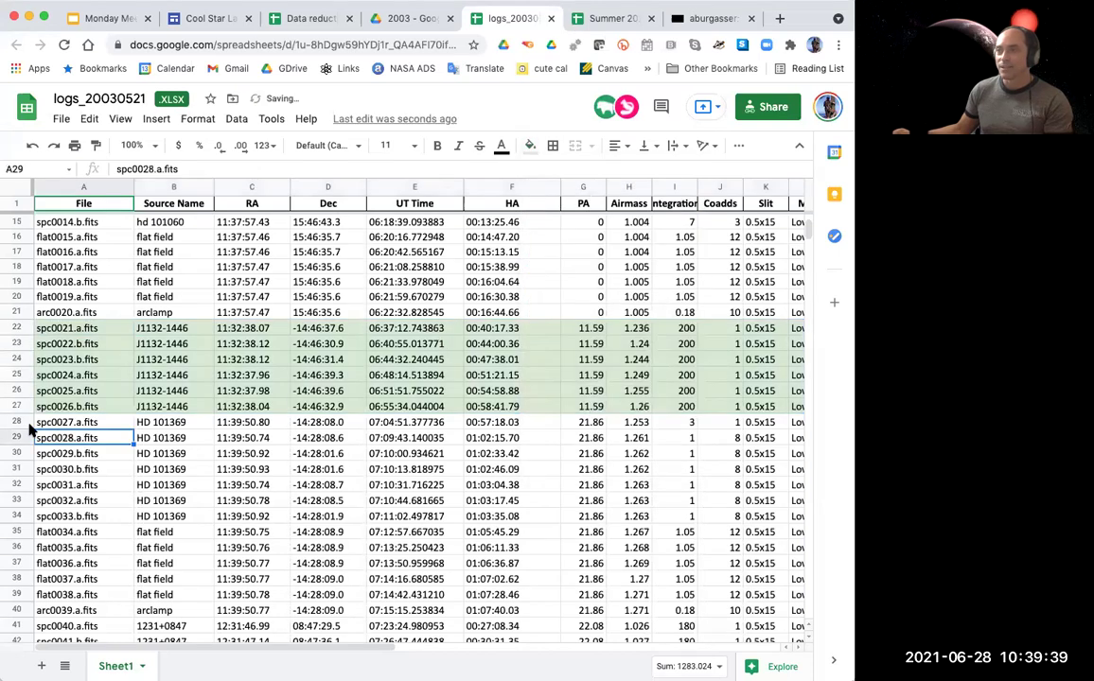
Fill the HD 101369 rows 28 to 34 with light red.
left_click_drag(13, 428, 12, 511)
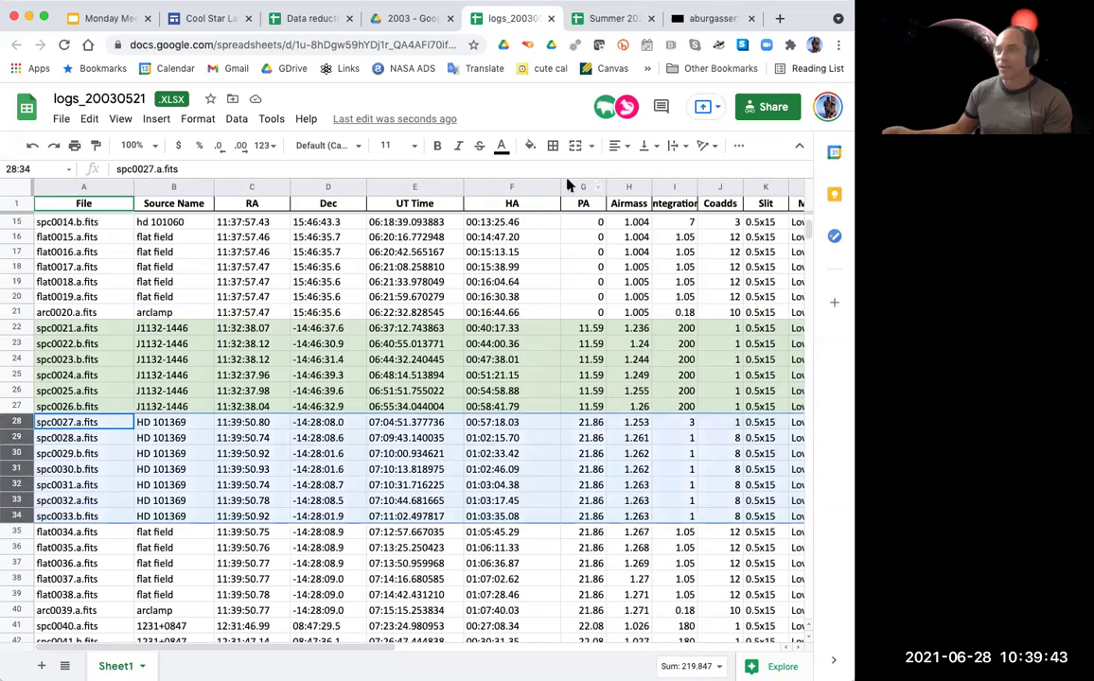
left_click(531, 146)
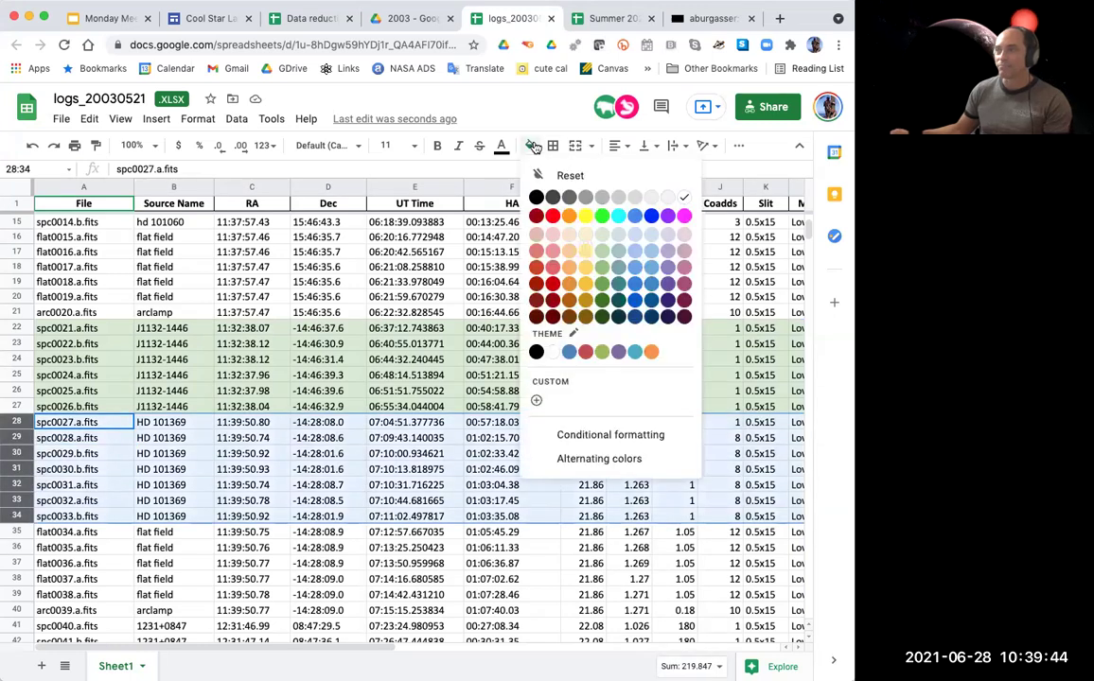
left_click(553, 236)
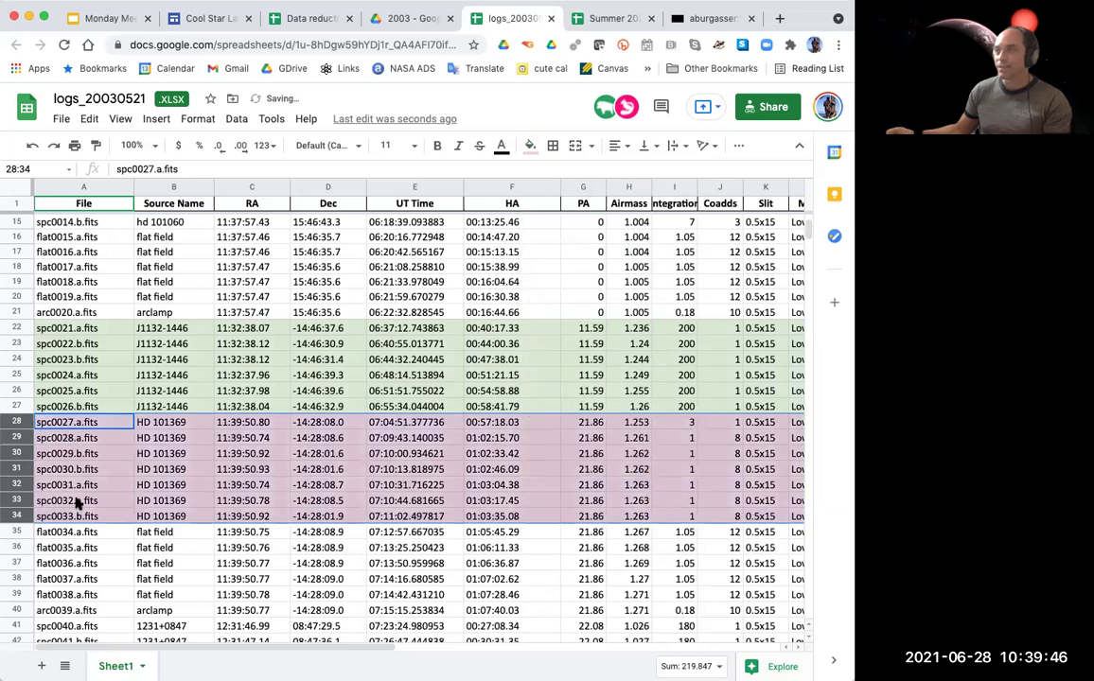
Fill the flat field and arclamp rows 35 to 40 with light cyan.
left_click(16, 533)
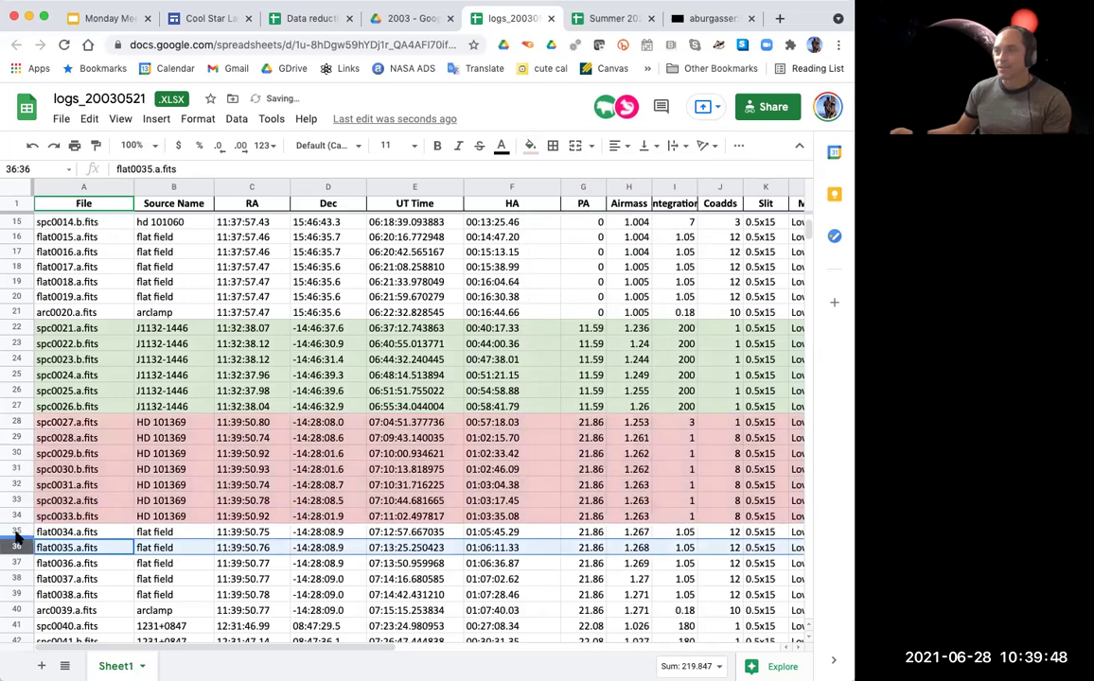
left_click(16, 608, "shift")
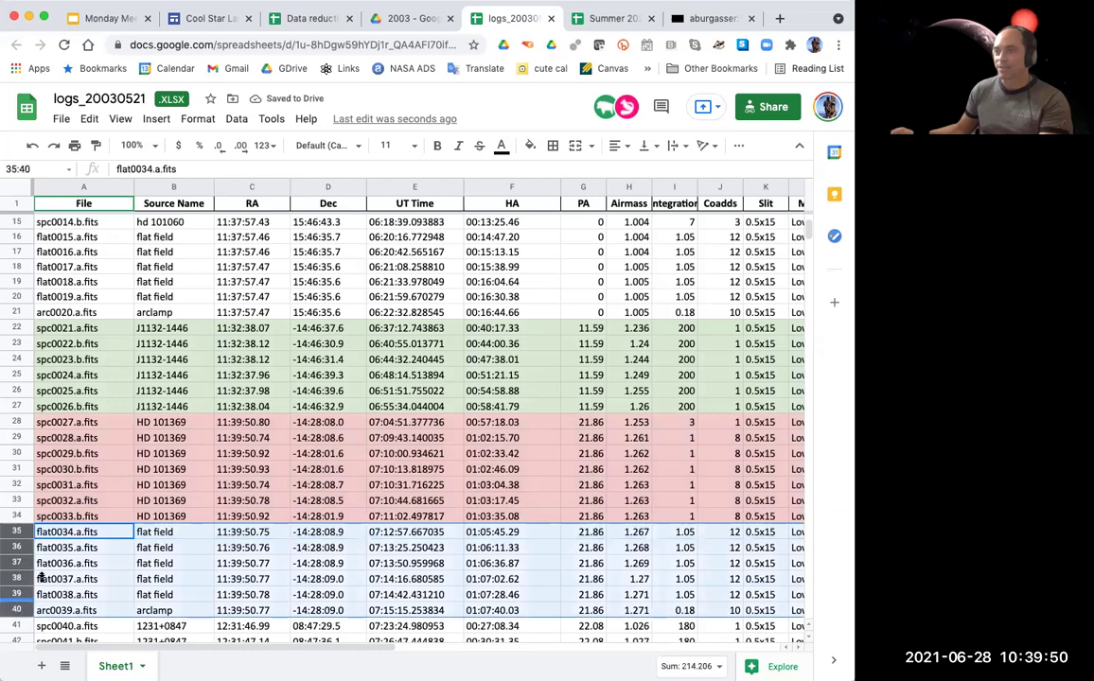
left_click(530, 146)
left_click(620, 234)
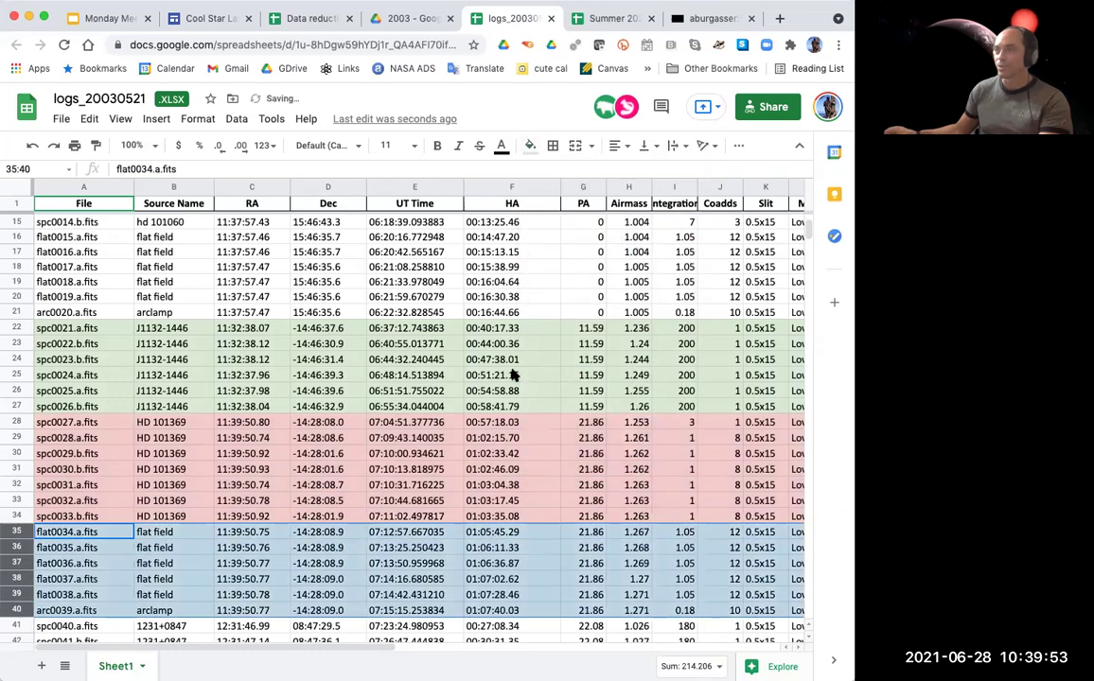
left_click(328, 454)
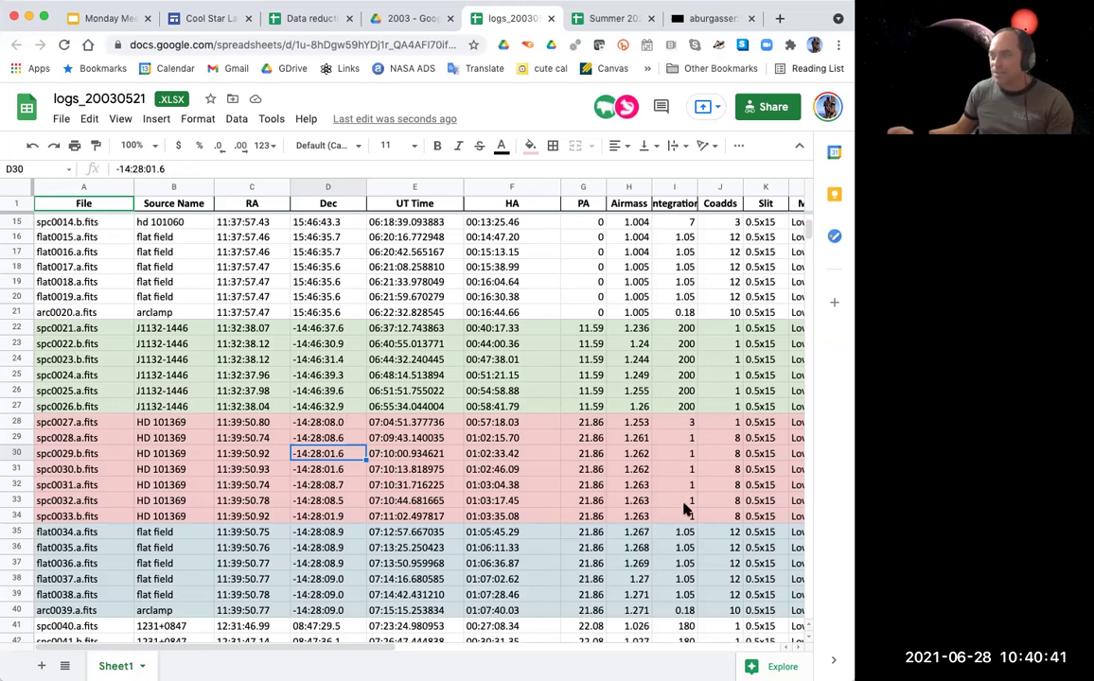
Remove the fill color from row 28, the spc0027.a.fits exposure of HD 101369.
left_click(16, 422)
left_click(530, 144)
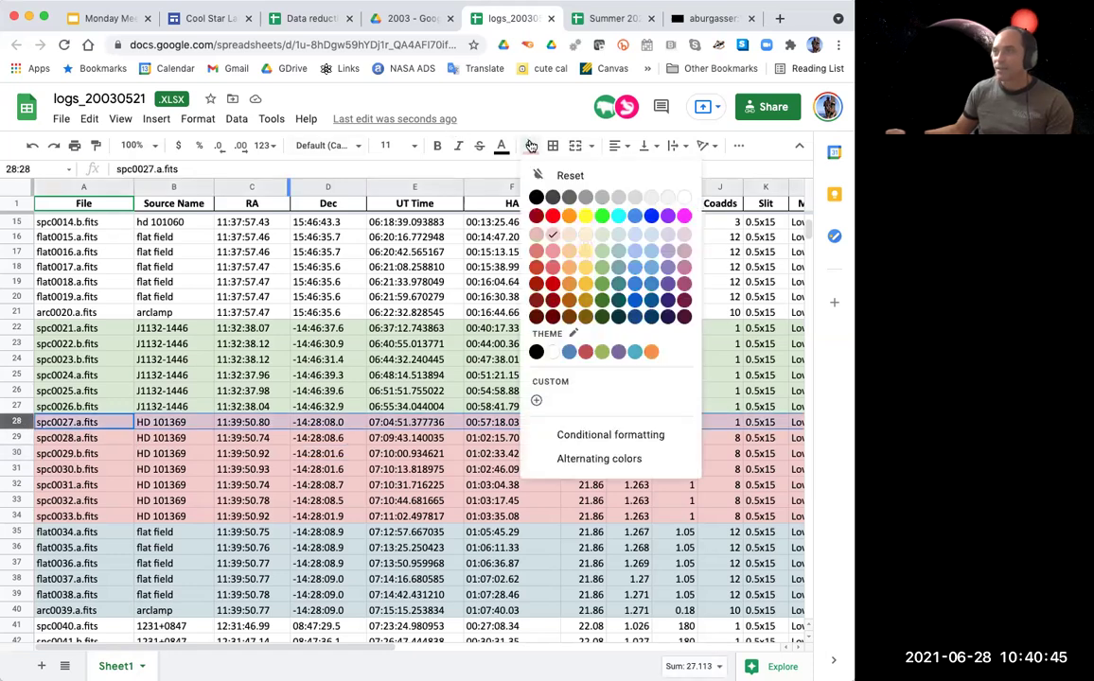
left_click(539, 162)
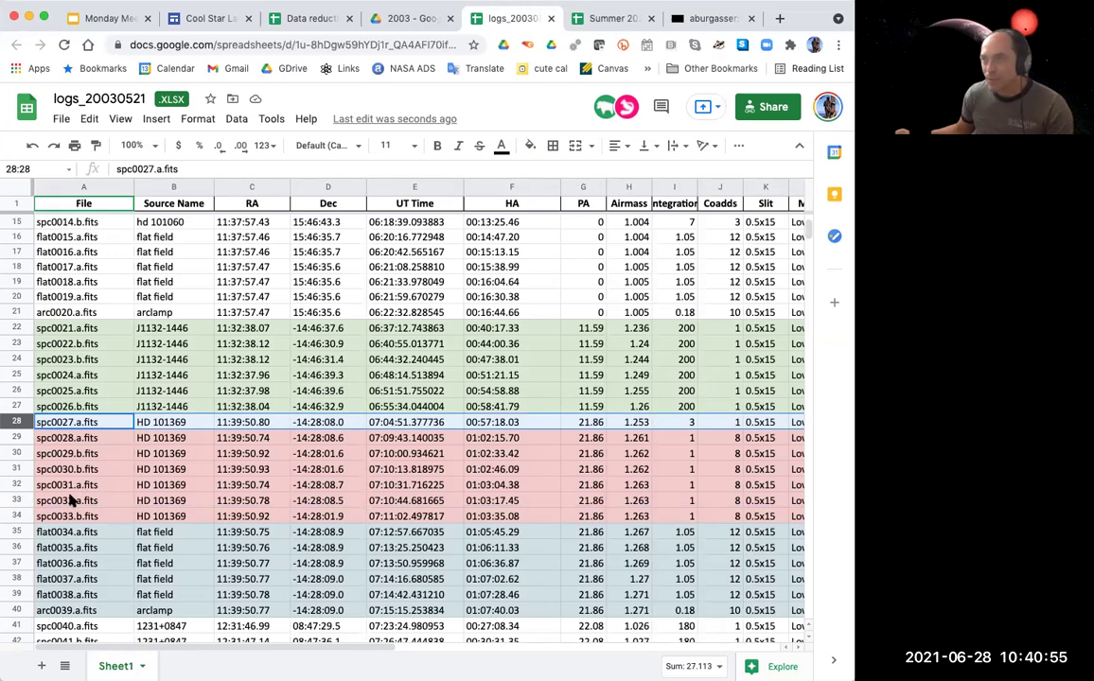
left_click(216, 486)
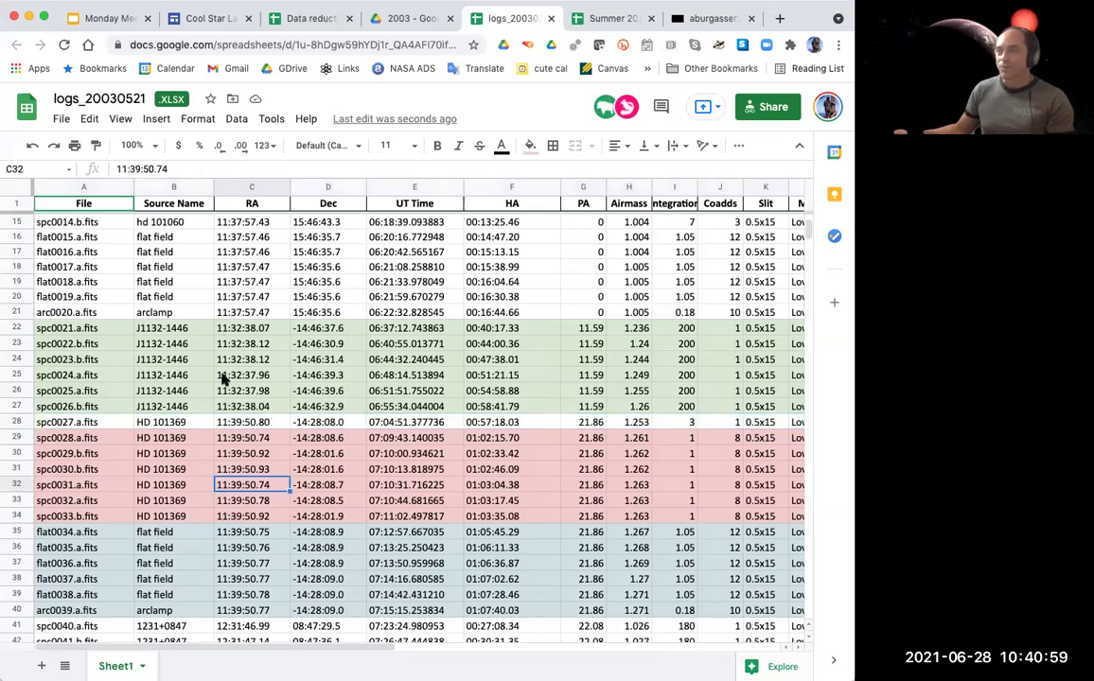
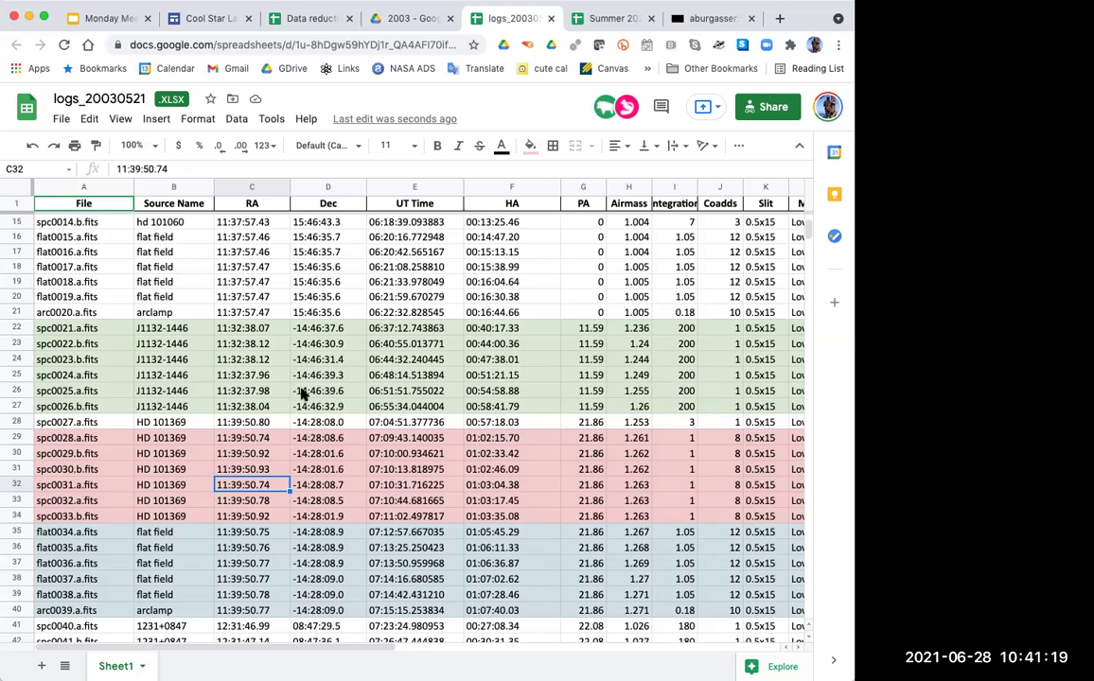
Switch to the Guacamole remote desktop session on splat.physics.ucsd.edu.
scroll(301, 391, "right", 2)
scroll(301, 391, "left", 2)
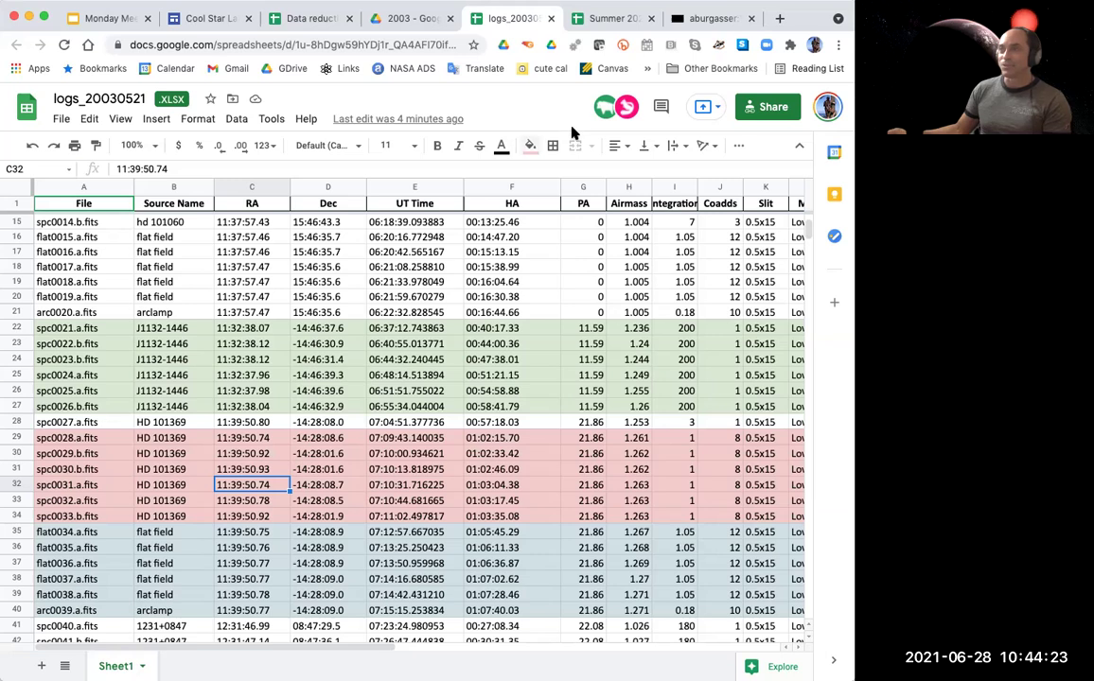
left_click(705, 20)
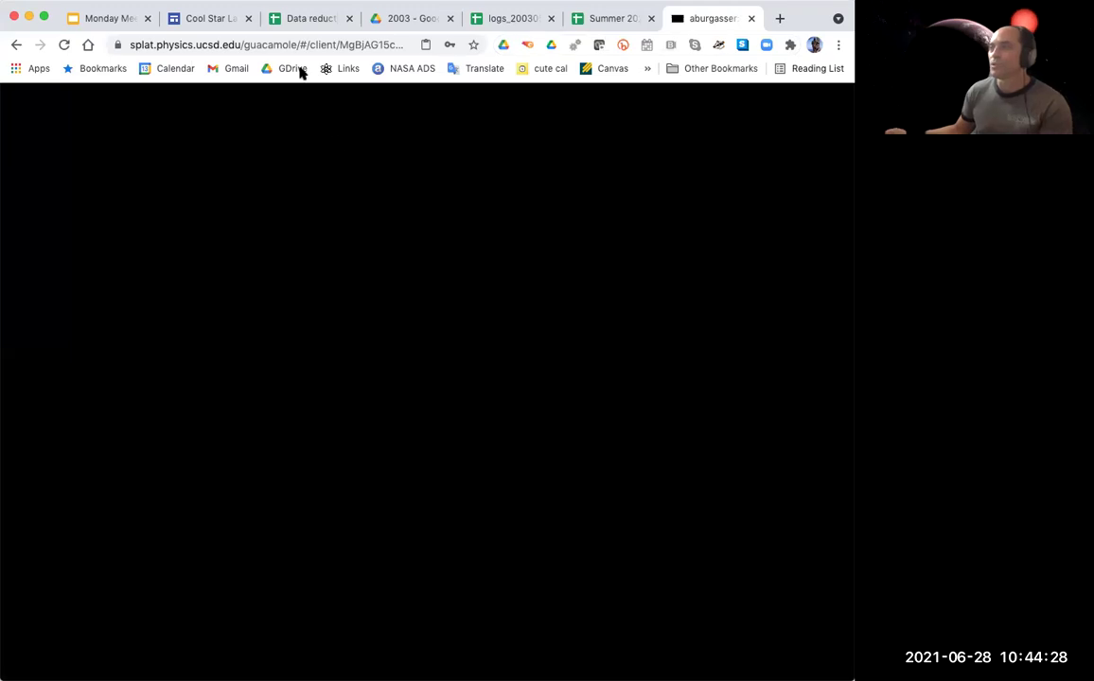
Close the blank session, load the Guacamole home page at splat.physics.ucsd.edu/guacamole/#/ in a new tab, and connect to the signed-in account's desktop.
key("ctrl+shift+Tab")
left_click(752, 18)
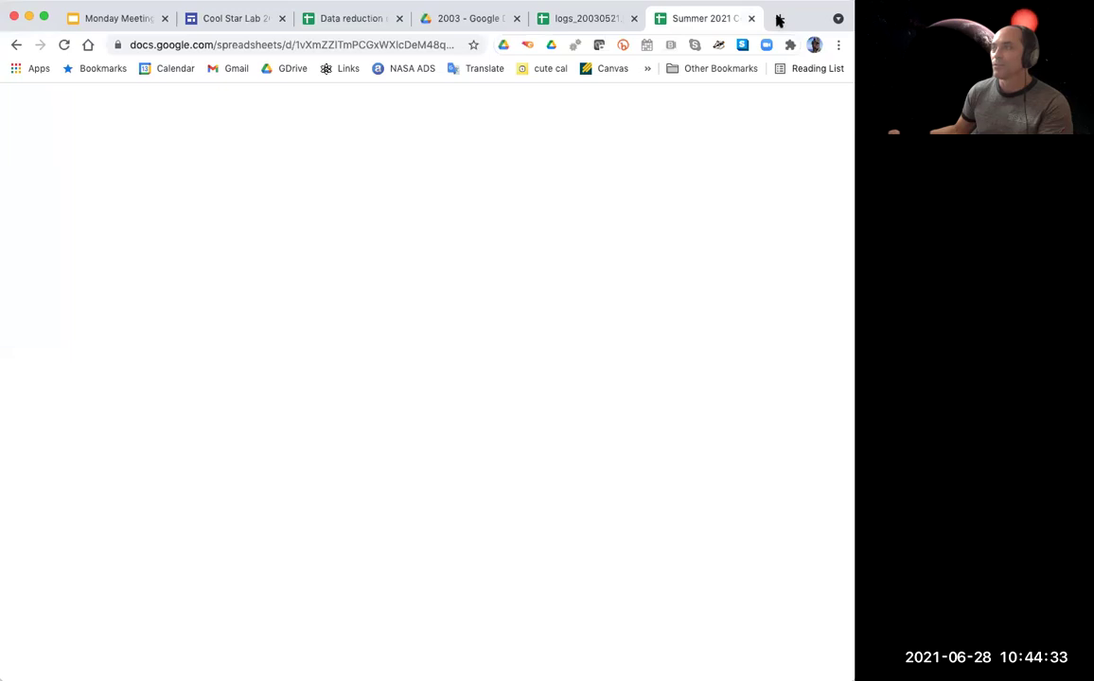
left_click(778, 19)
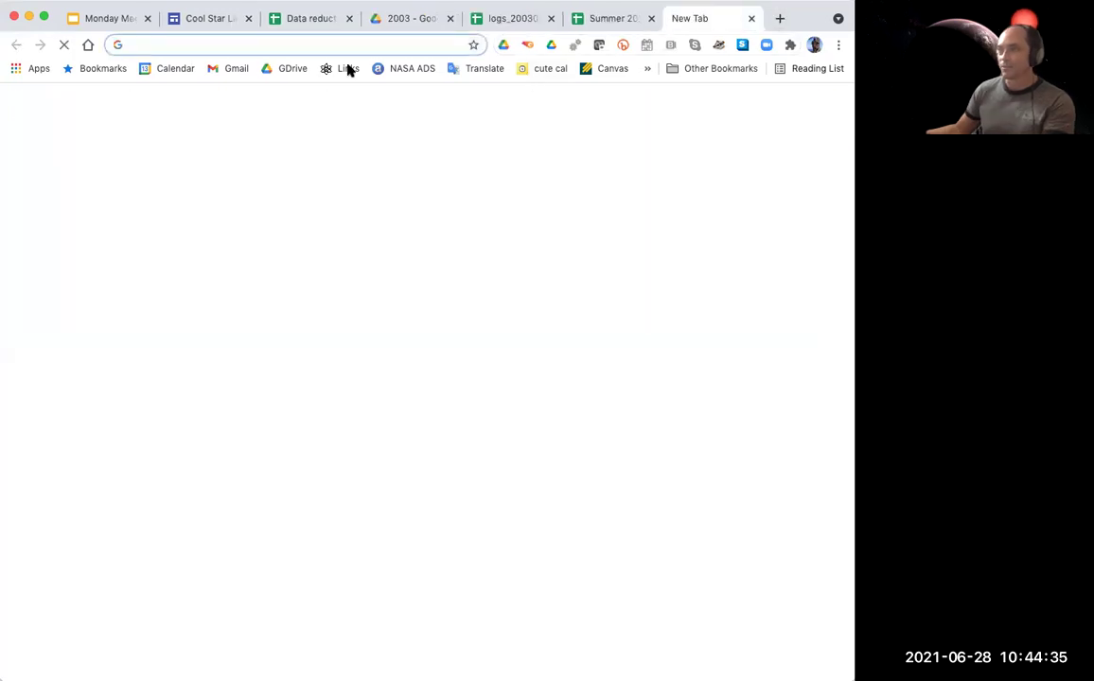
left_click(312, 44)
type("guan")
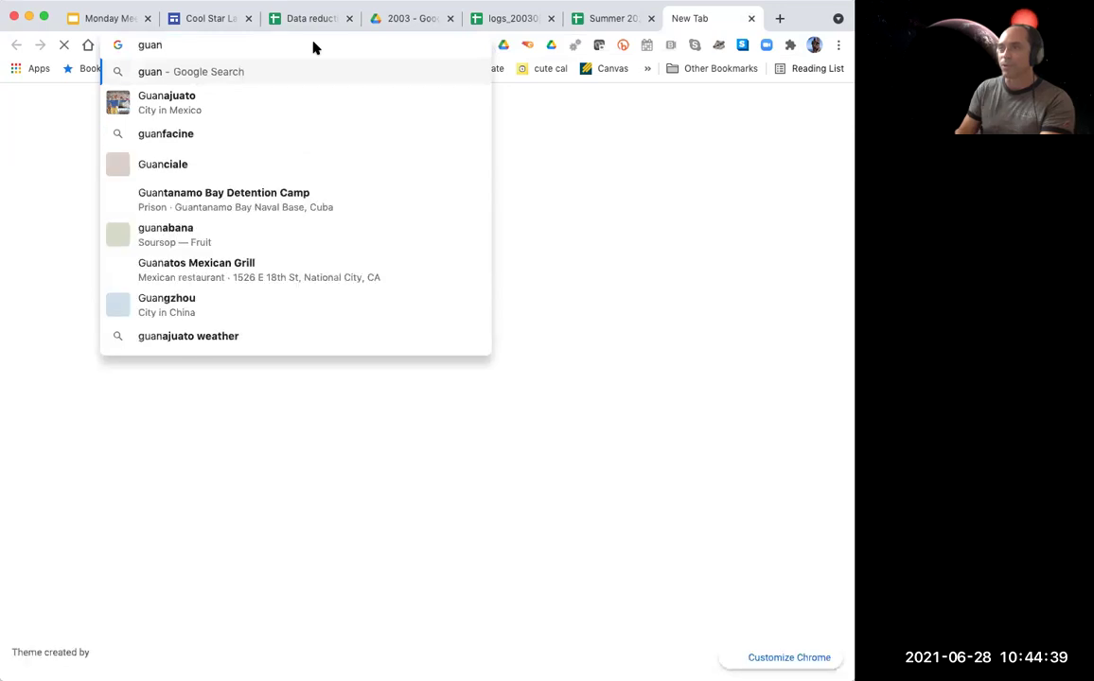
key("BackSpace")
type("acamole/#/")
key("Up")
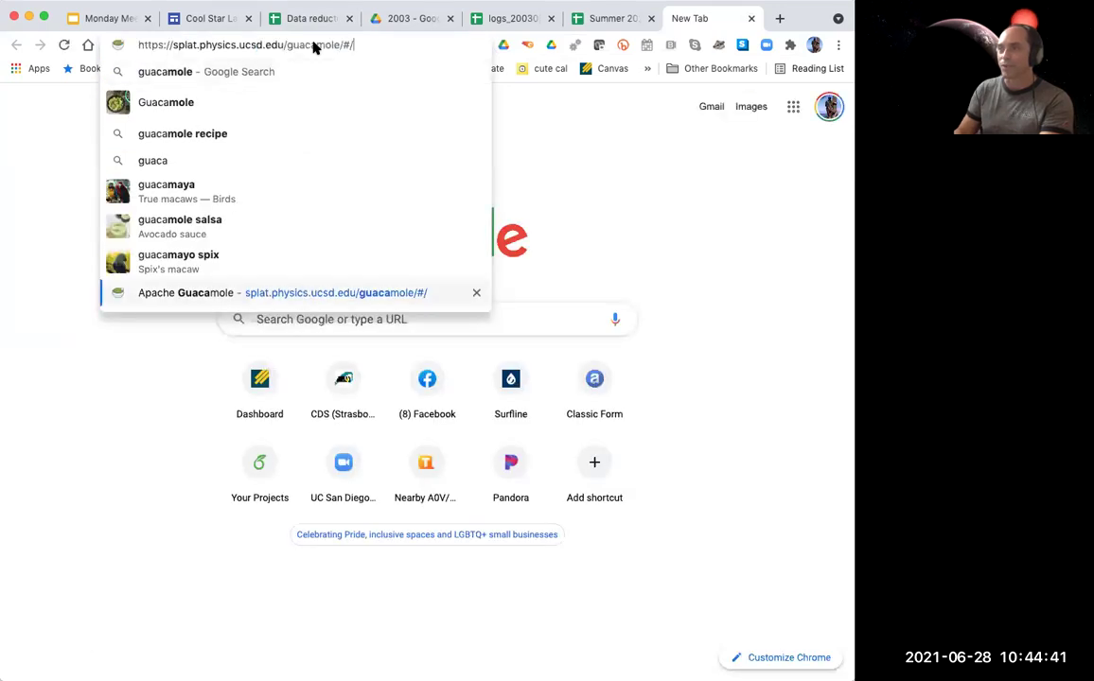
key("Return")
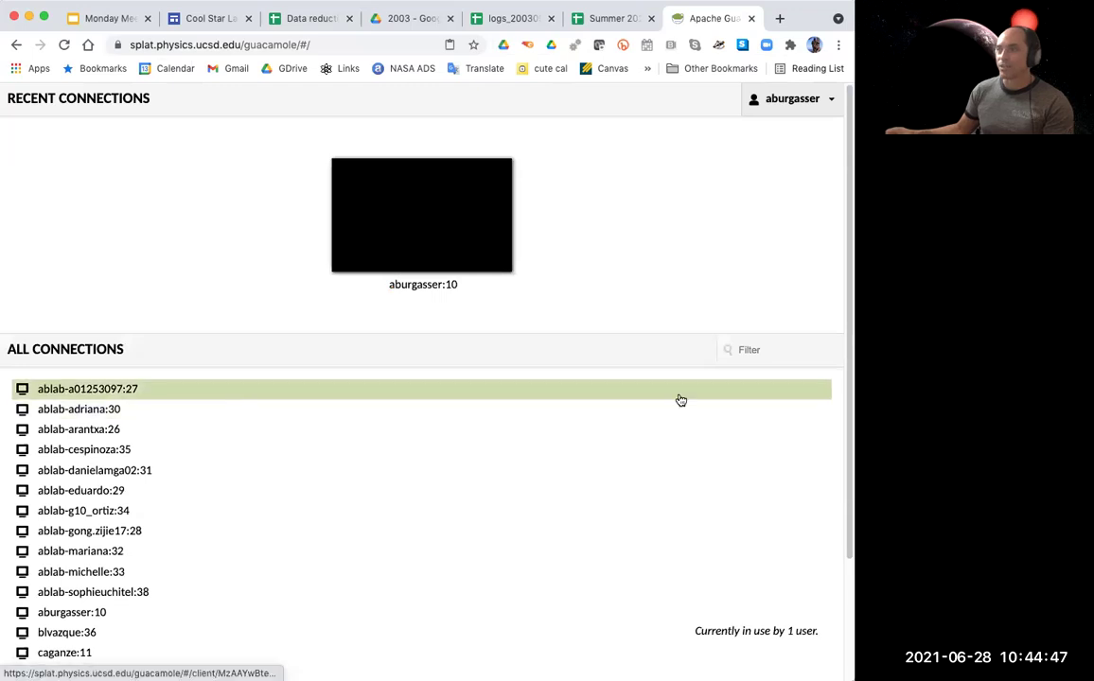
scroll(422, 378, "down", 3)
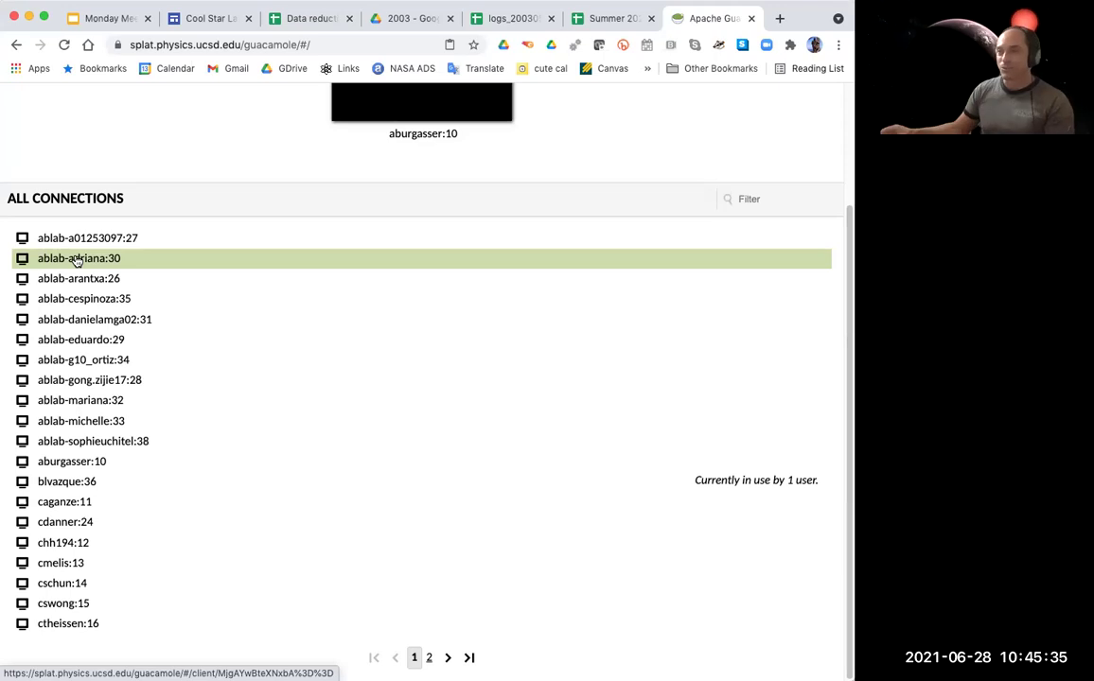
left_click(76, 463)
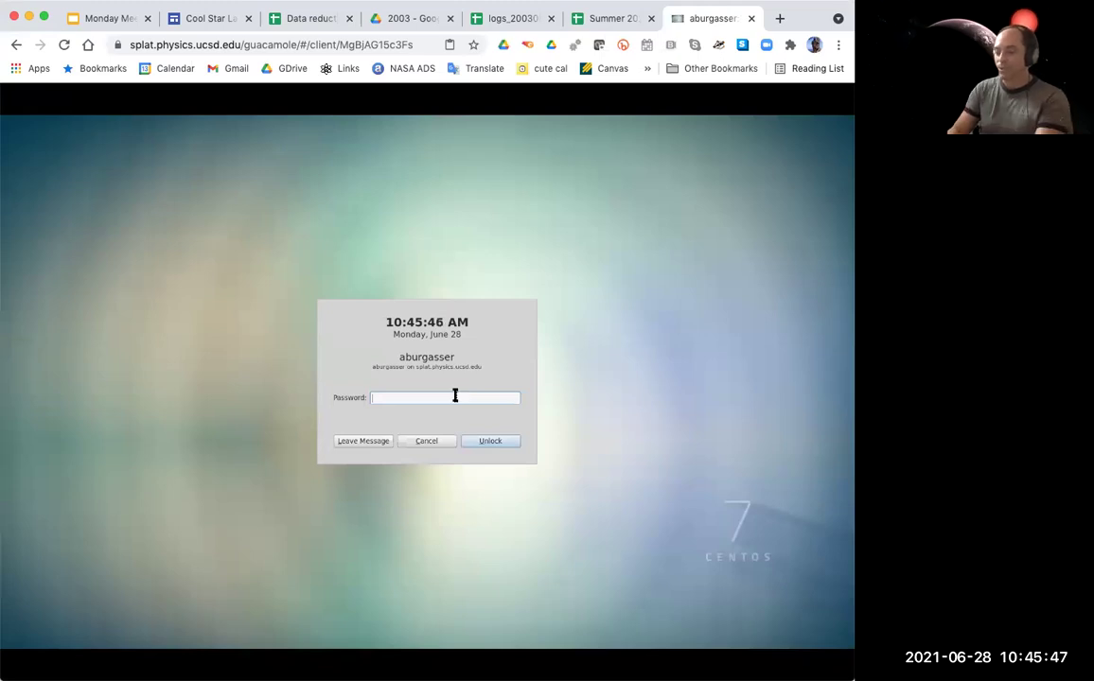
Try to unlock the remote desktop with the account password.
type("•••")
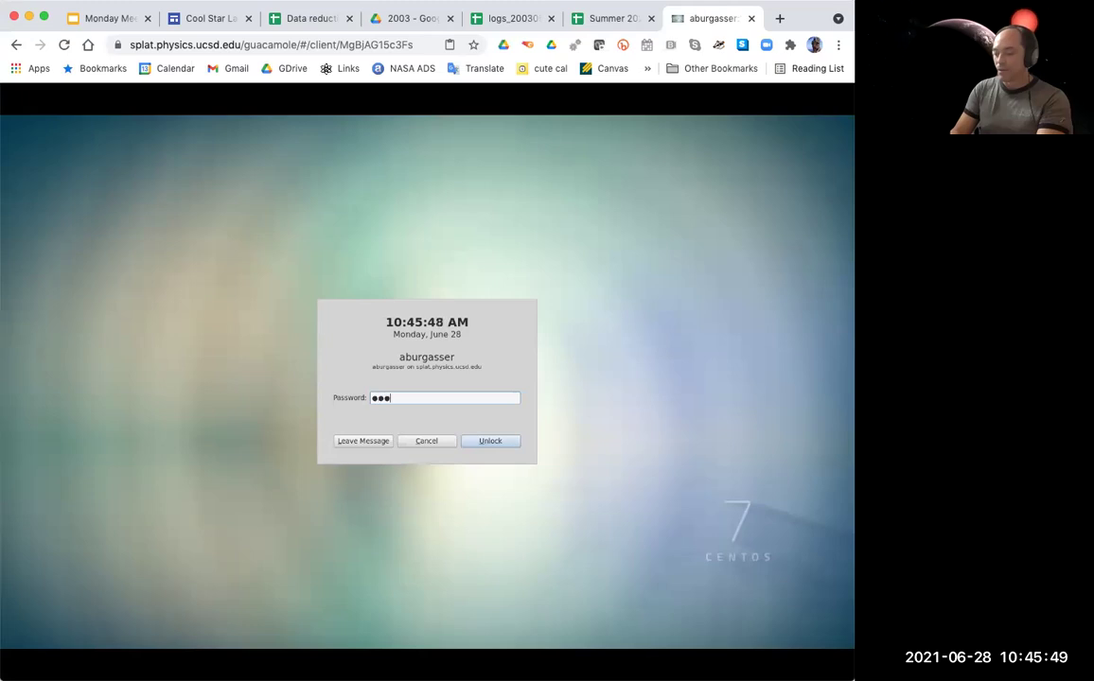
type("••••")
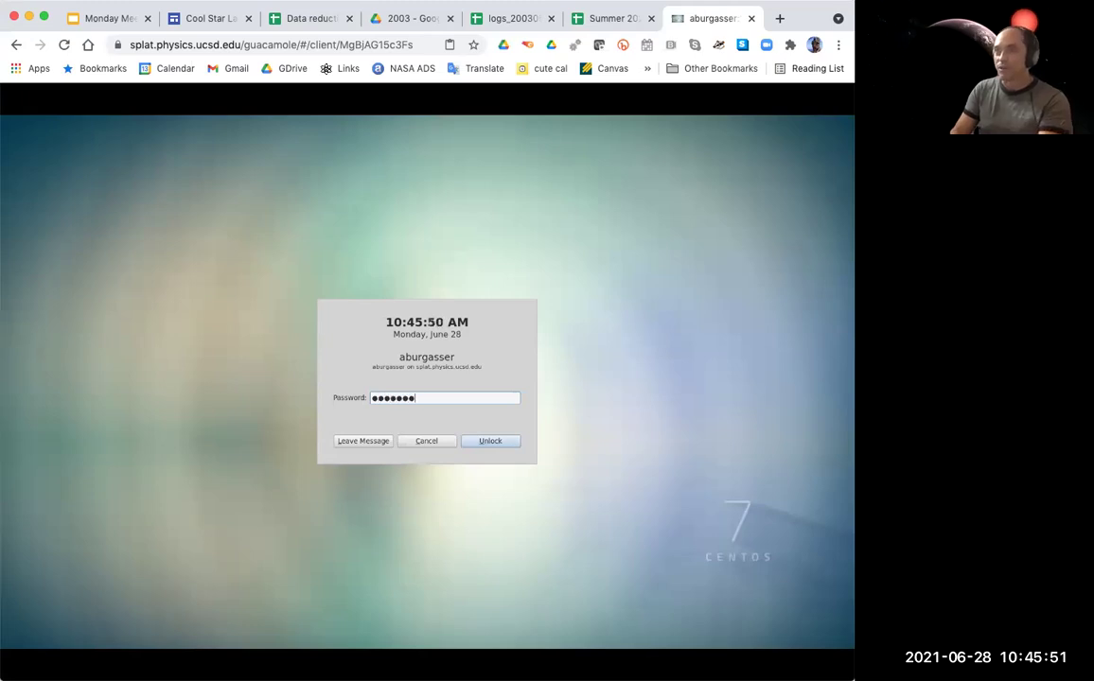
type("••")
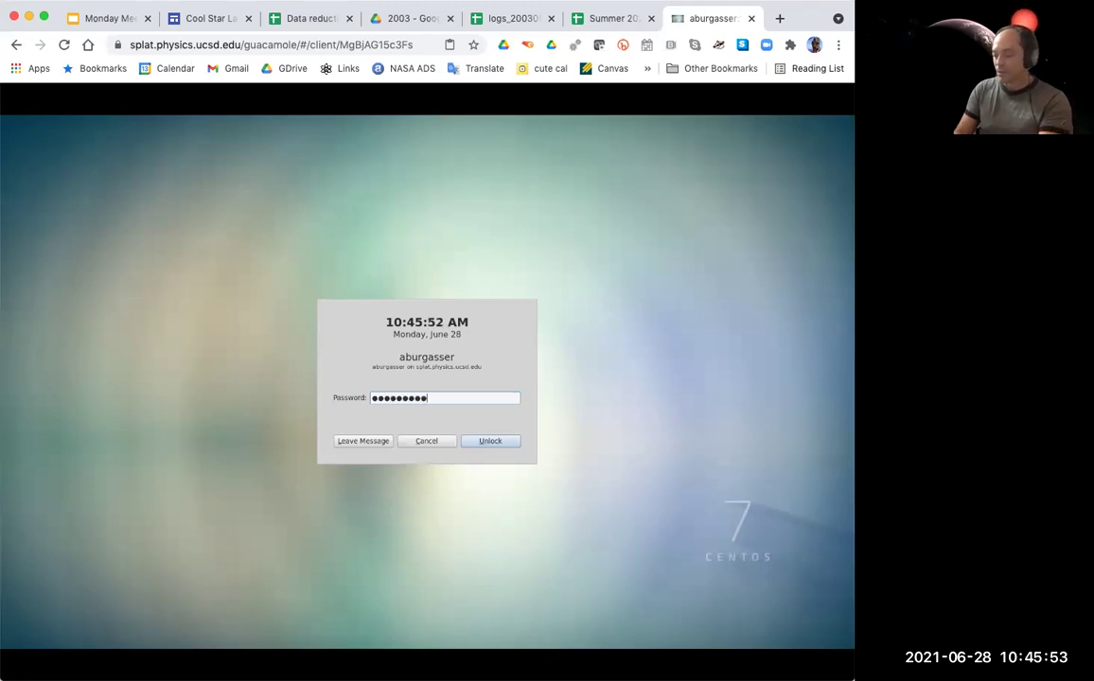
type("••••••")
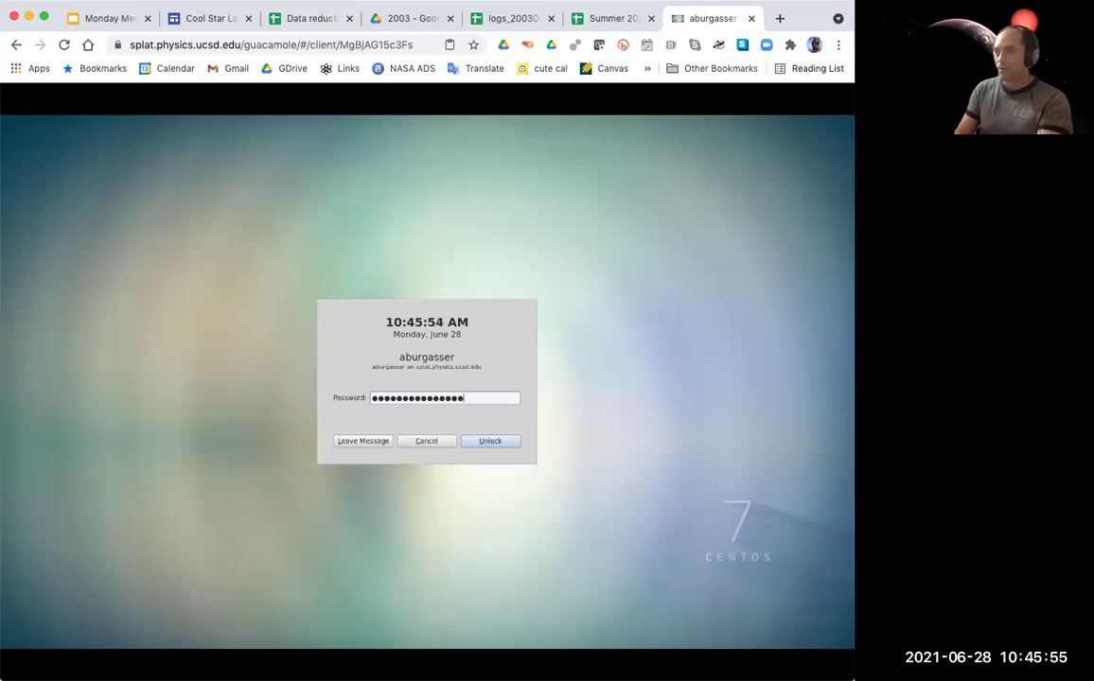
key("Return")
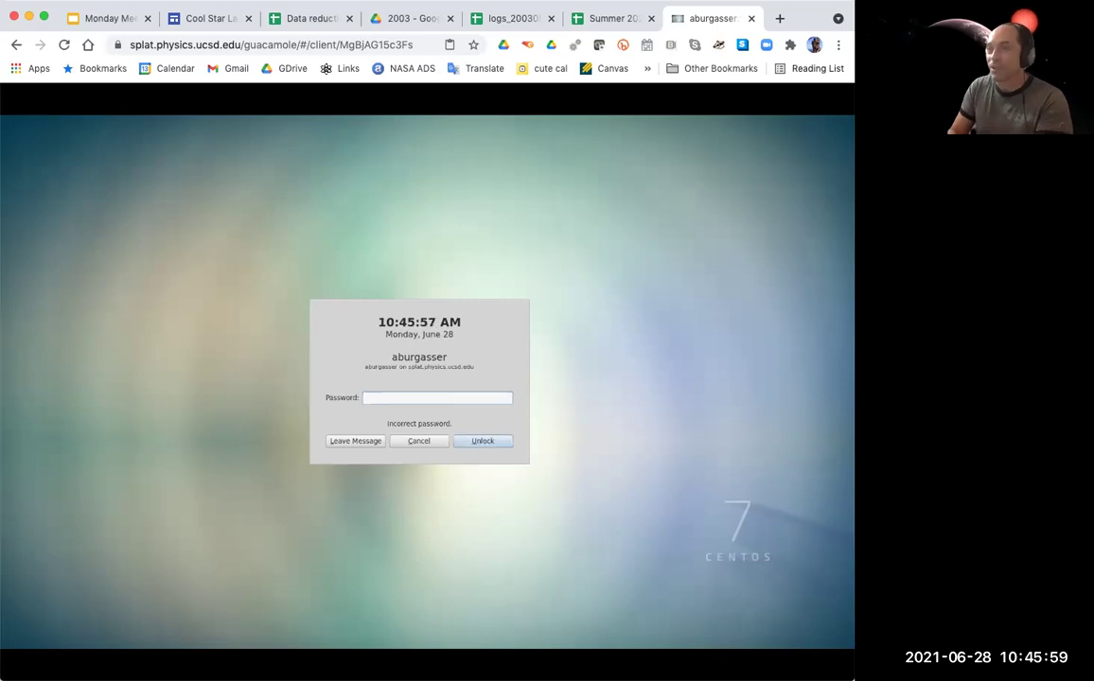
Enter the account password again and unlock the remote desktop.
type("•••")
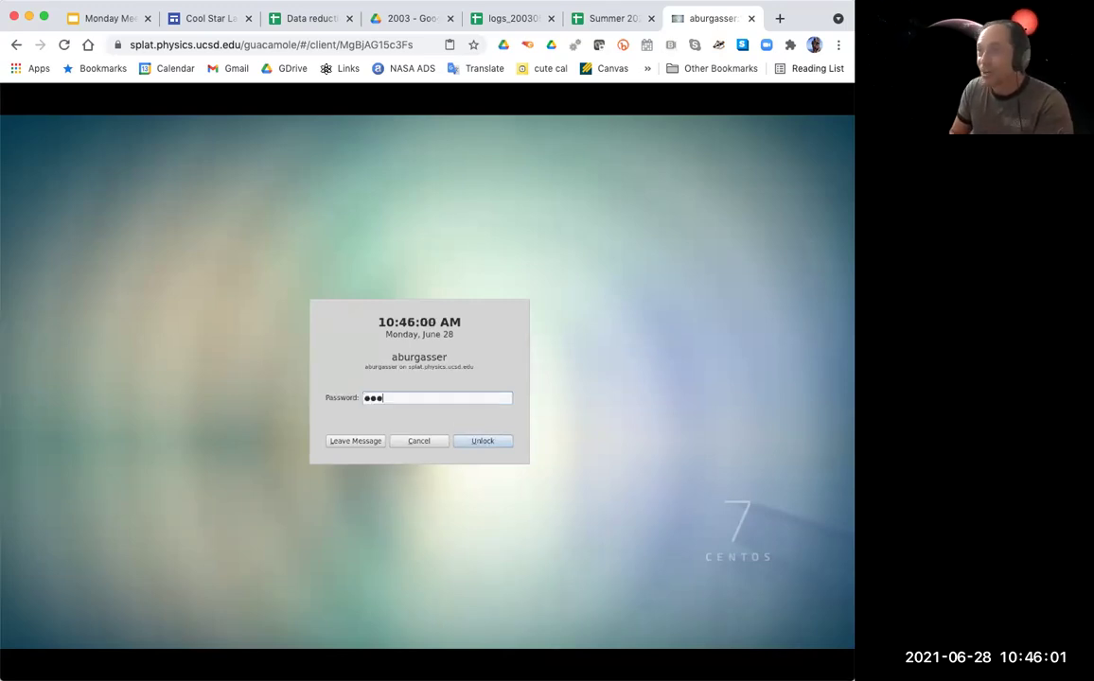
type("••")
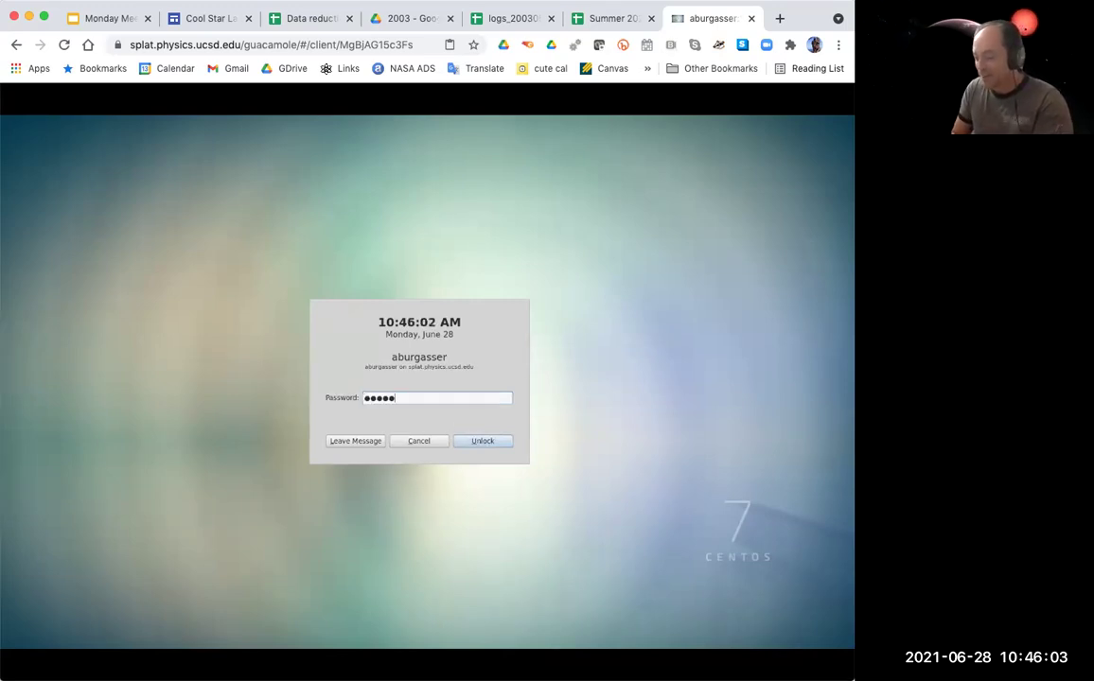
type("••••••••")
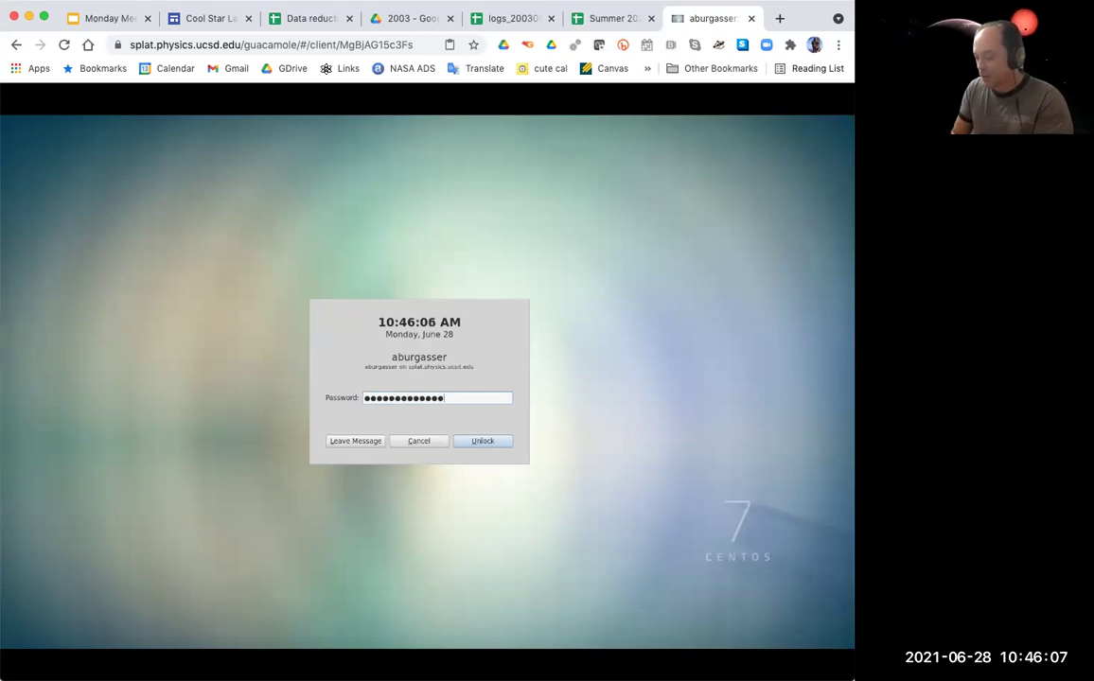
key("Return")
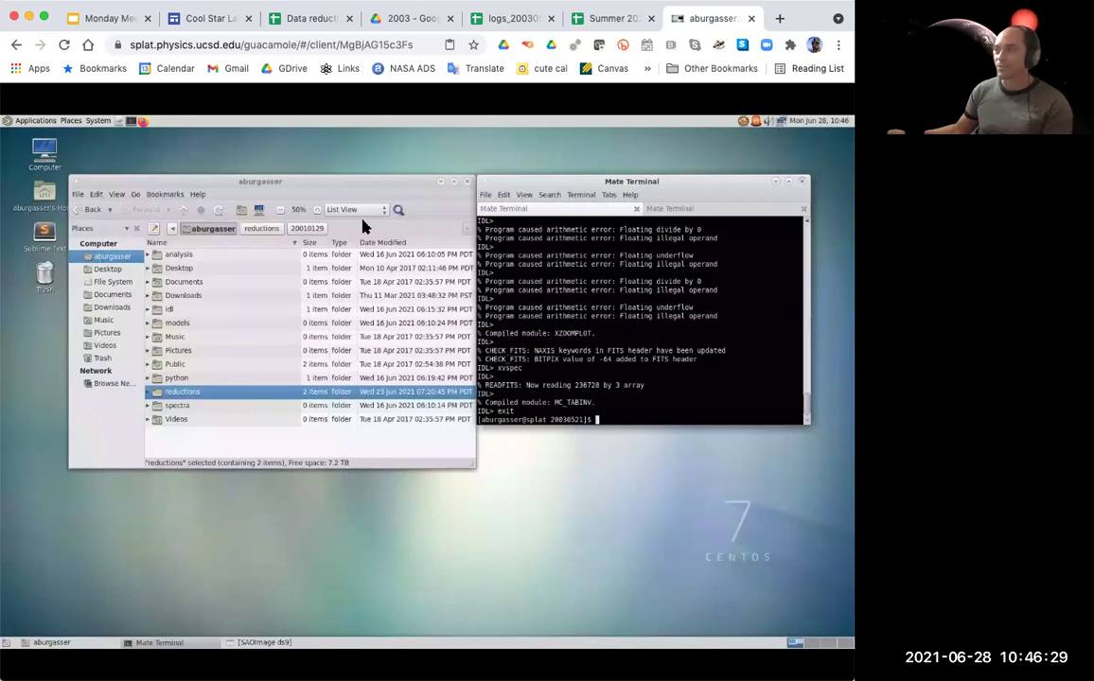
Move the existing 20030521 folder inside reductions to the trash and close the terminal window together with its running processes.
key("ctrl+shift+q")
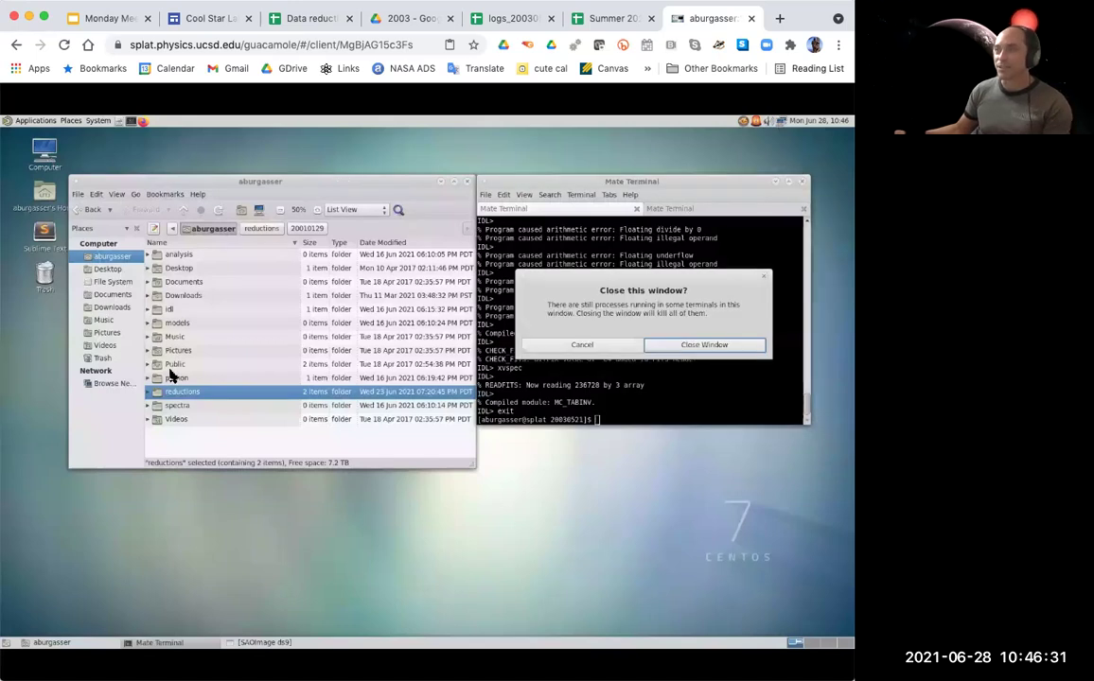
key("Right")
left_click(186, 420)
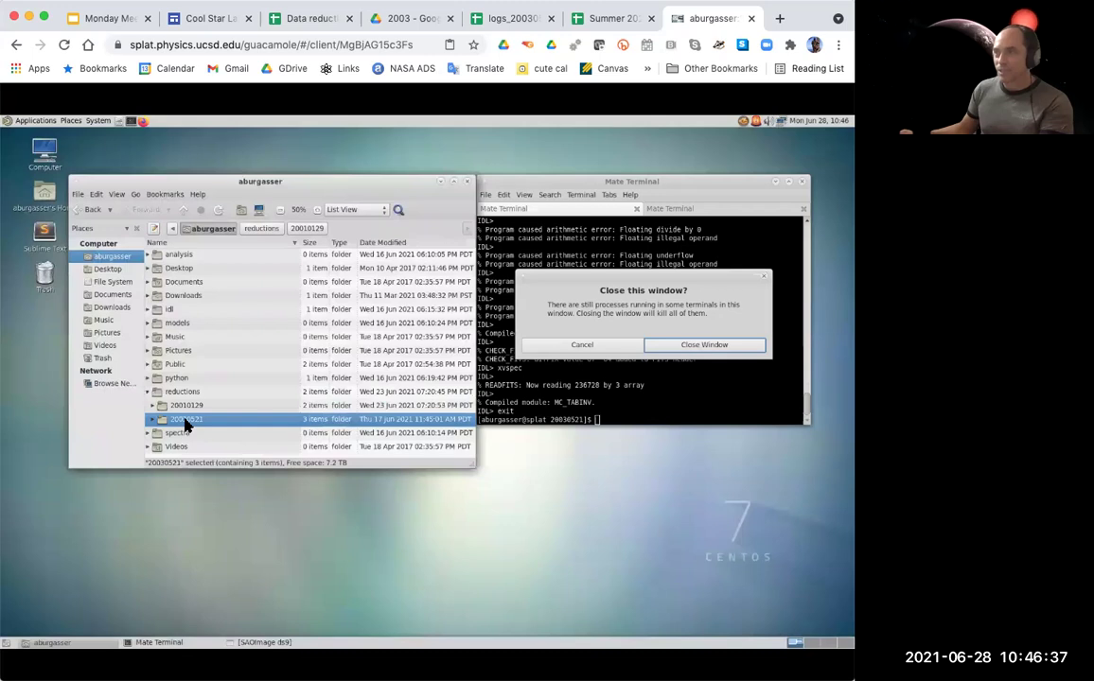
right_click(186, 421)
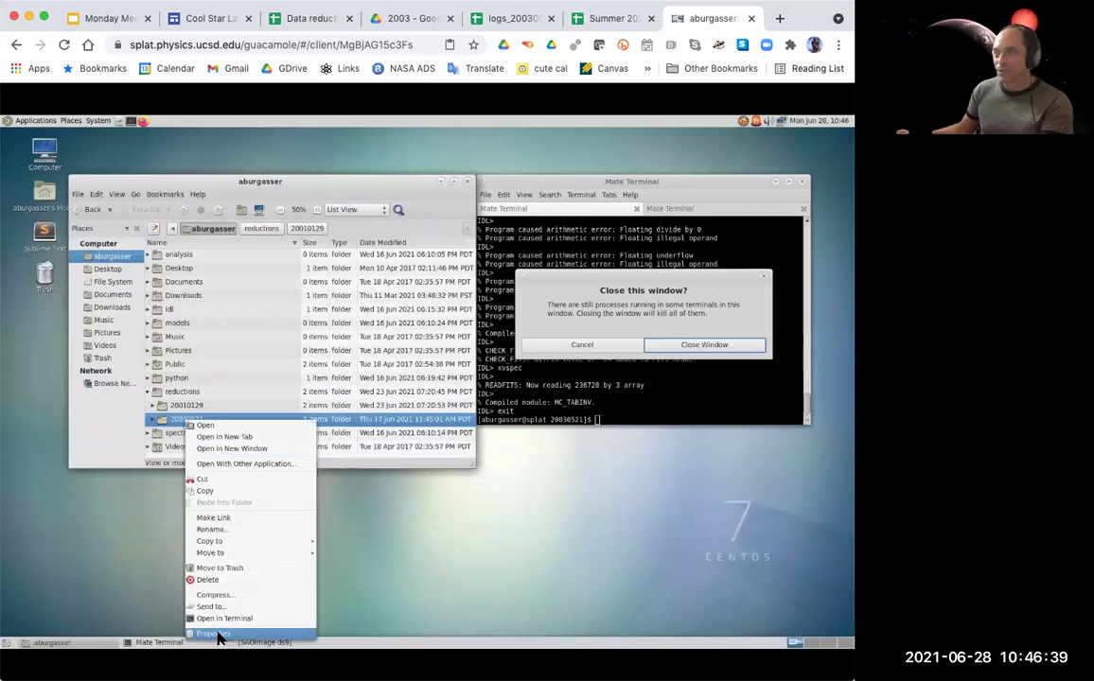
left_click(219, 569)
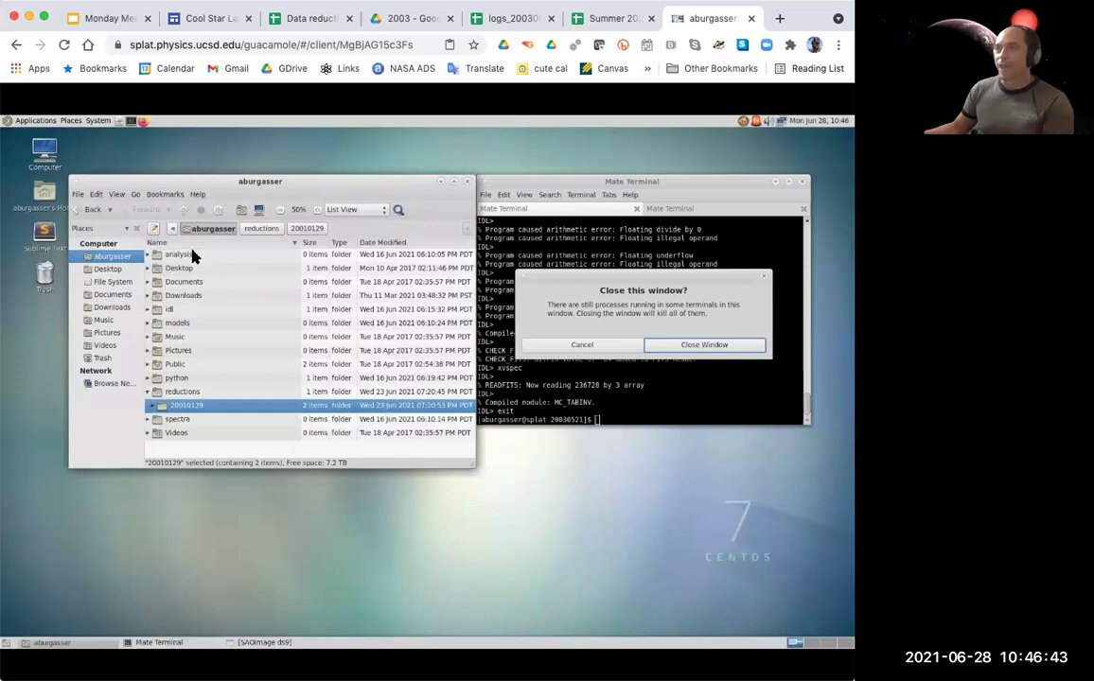
key("Delete")
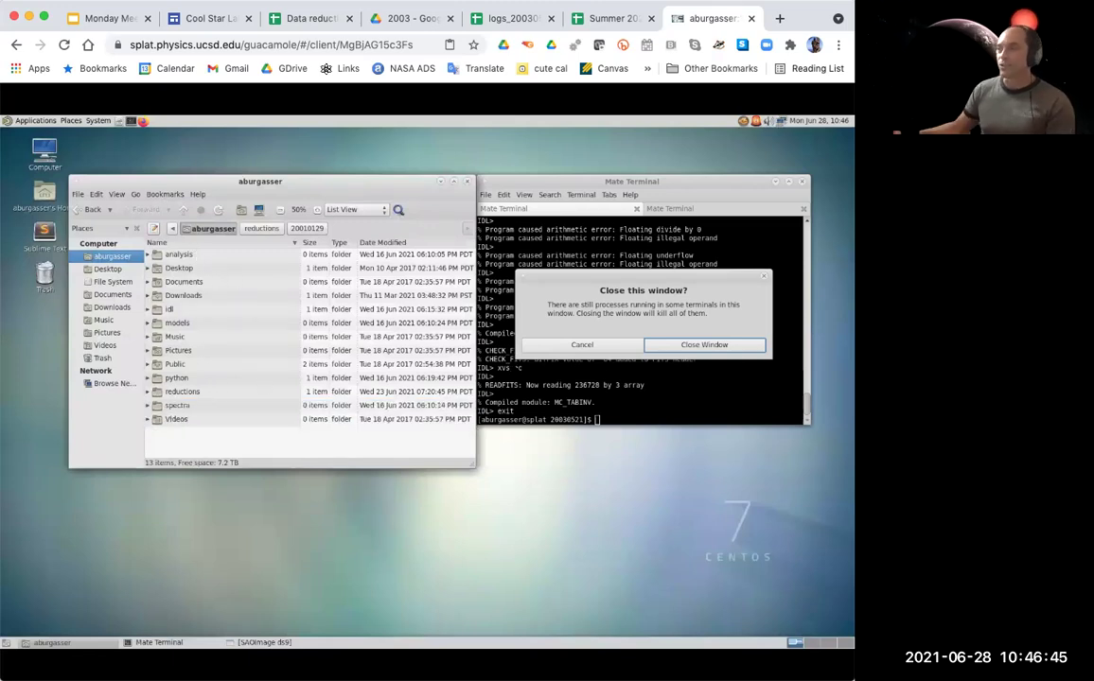
left_click(724, 350)
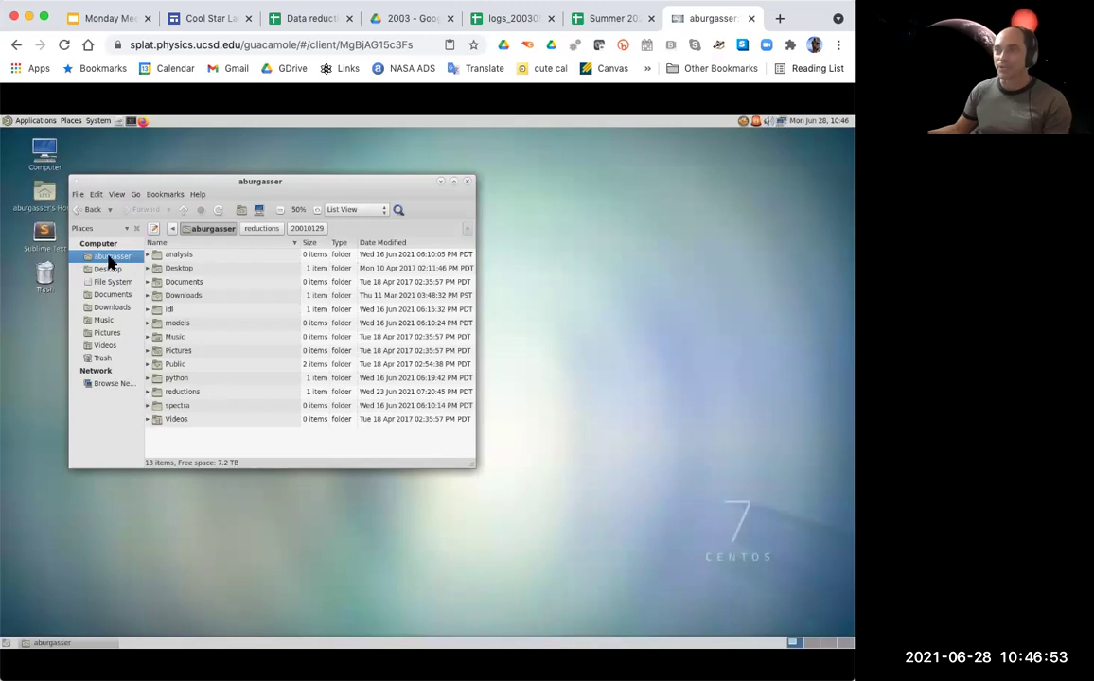
Create a new folder named 20030521 inside the reductions folder.
double_click(179, 392)
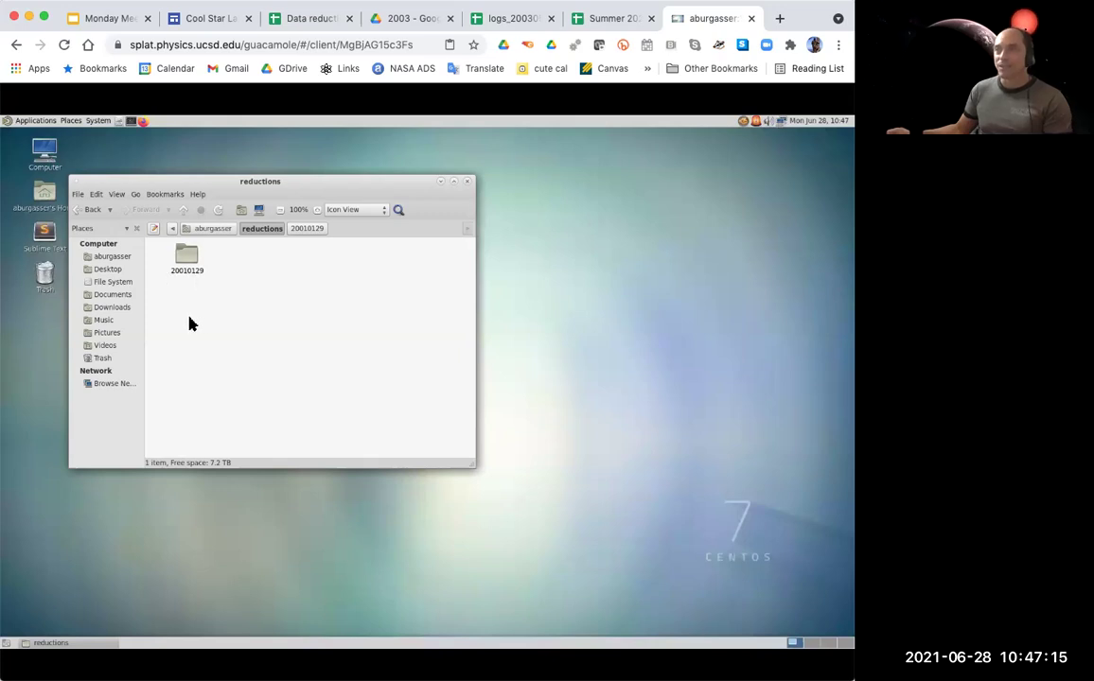
left_click(78, 194)
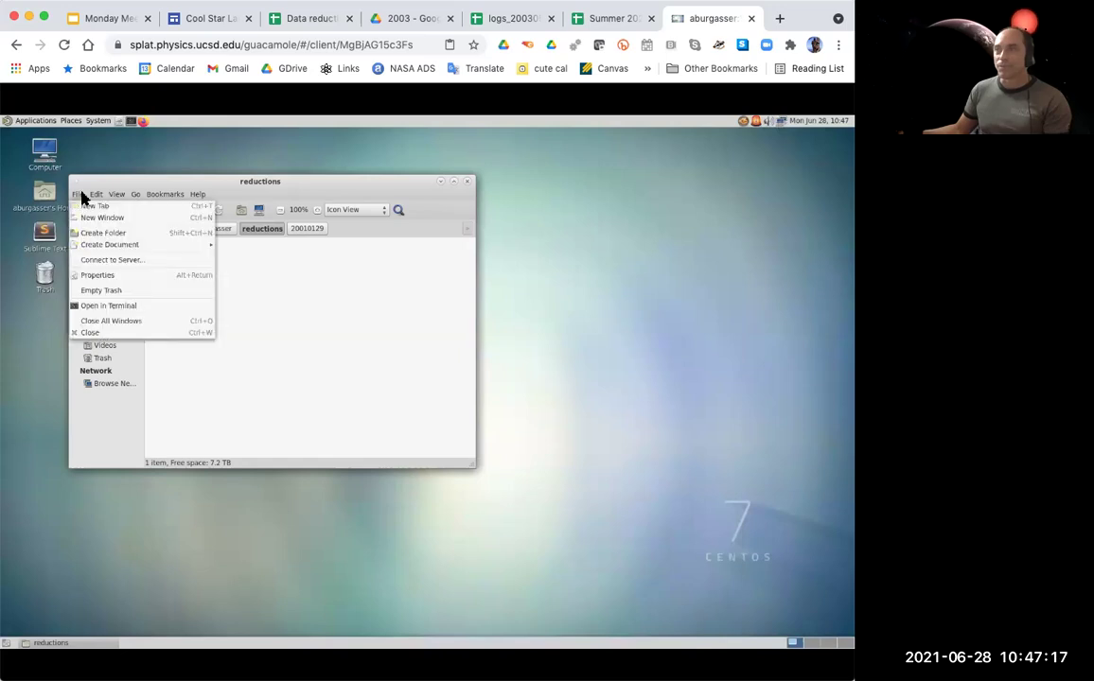
left_click(94, 233)
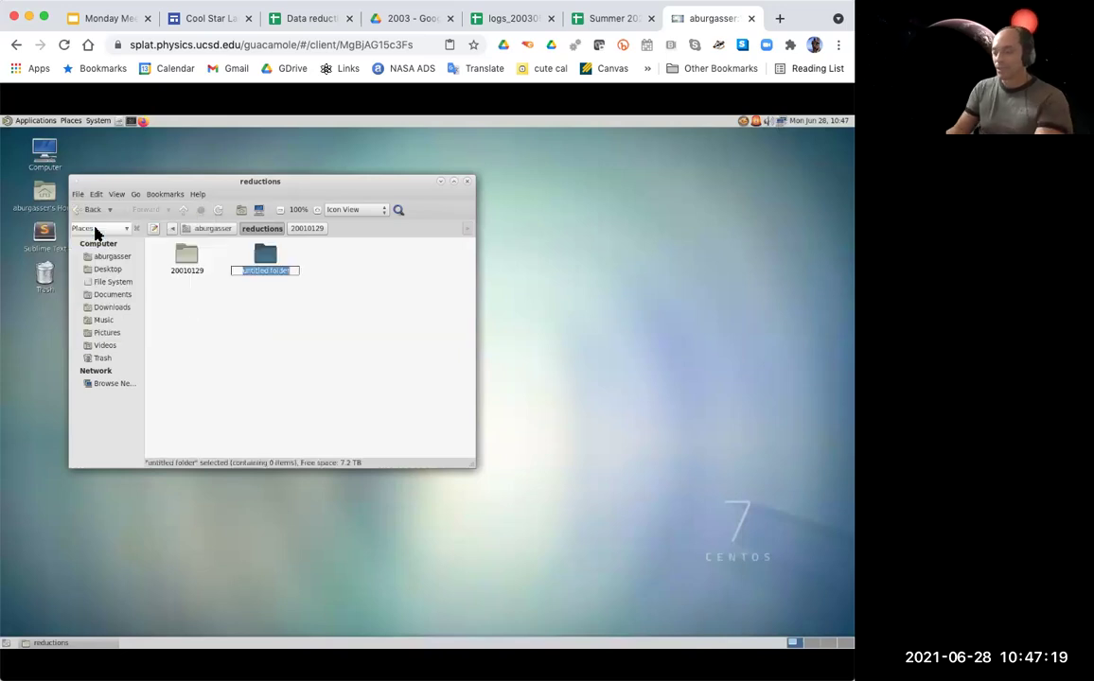
type("2003")
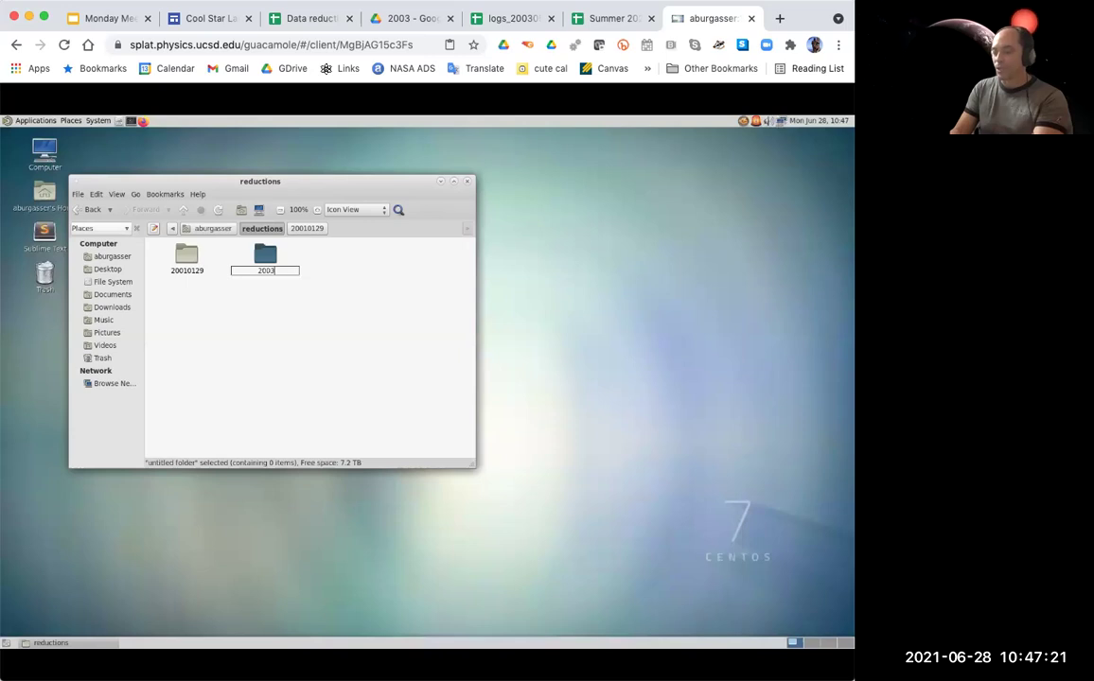
type("0521")
key("Return")
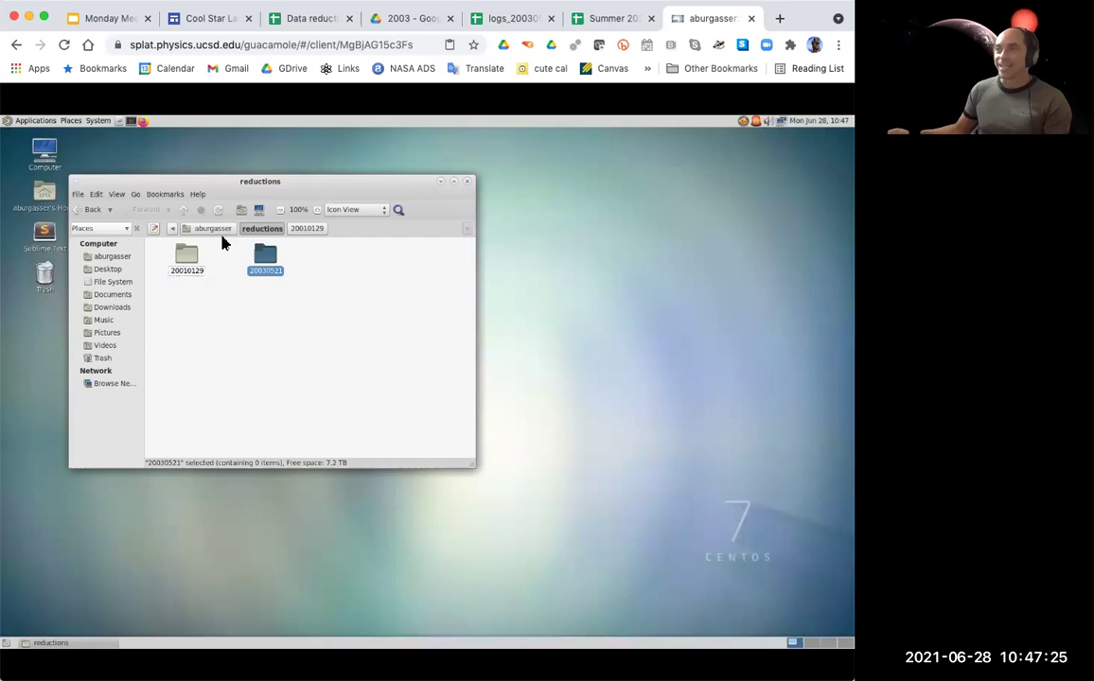
Create the subfolders proc and cals inside the new 20030521 folder.
double_click(267, 259)
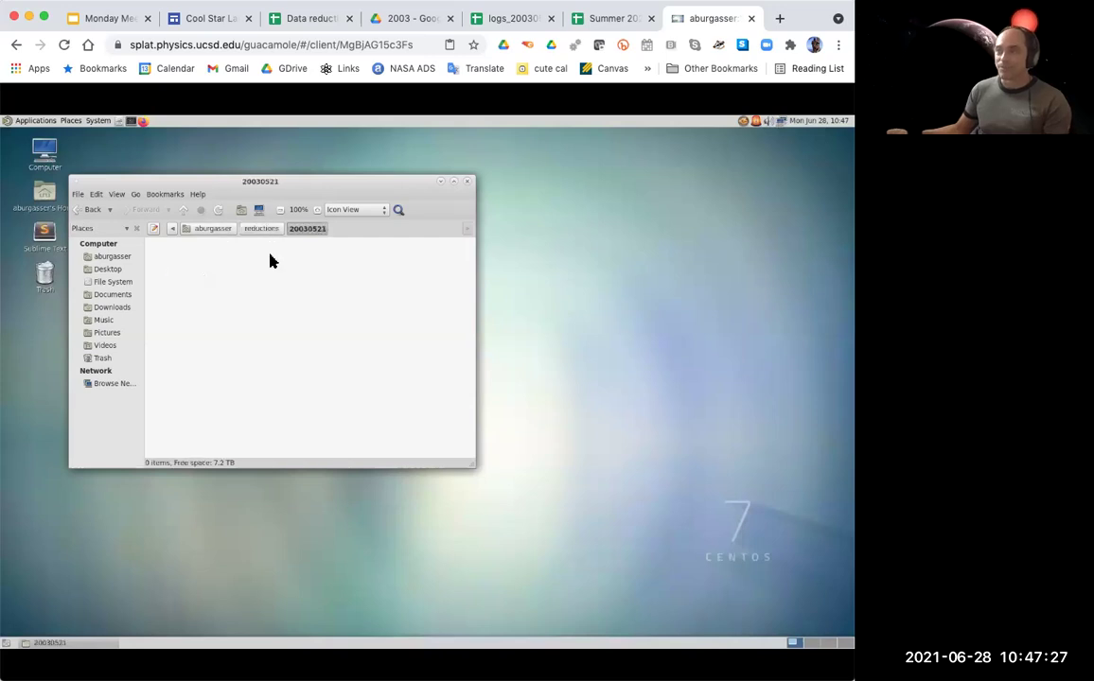
left_click(78, 194)
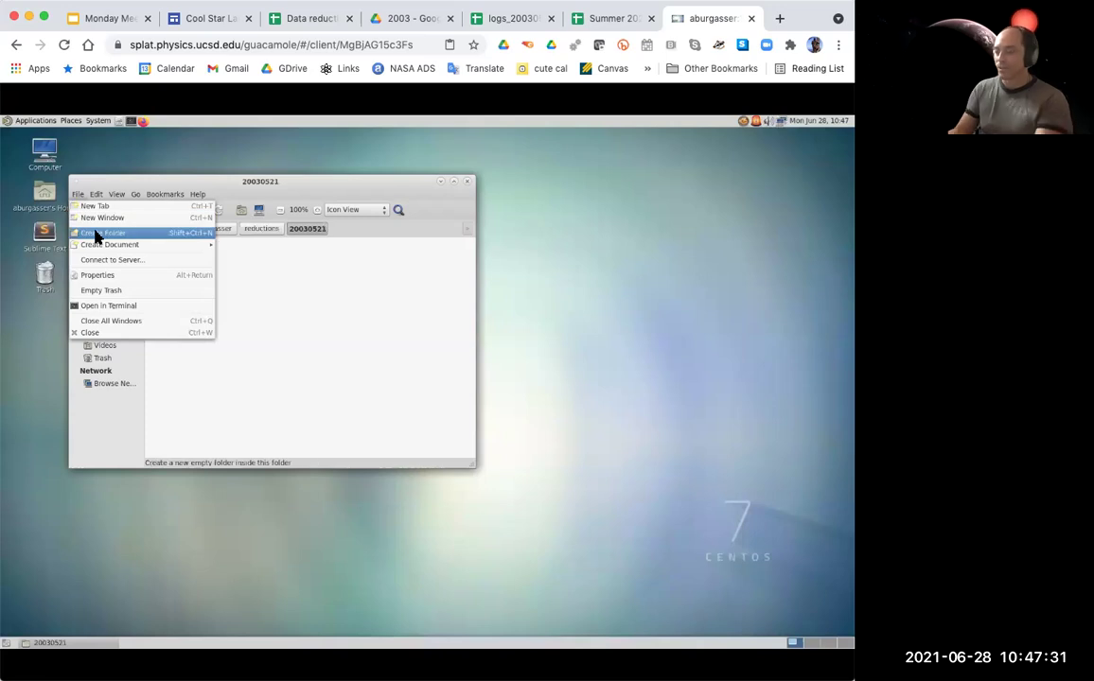
left_click(94, 233)
type("proc")
key("Return")
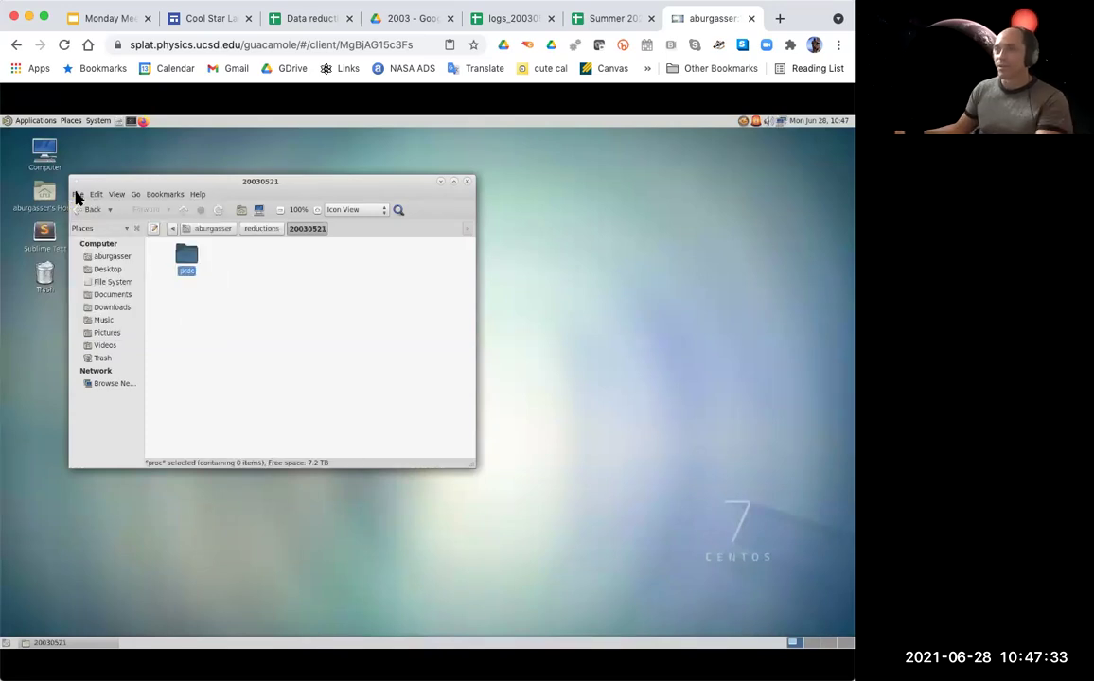
left_click(77, 194)
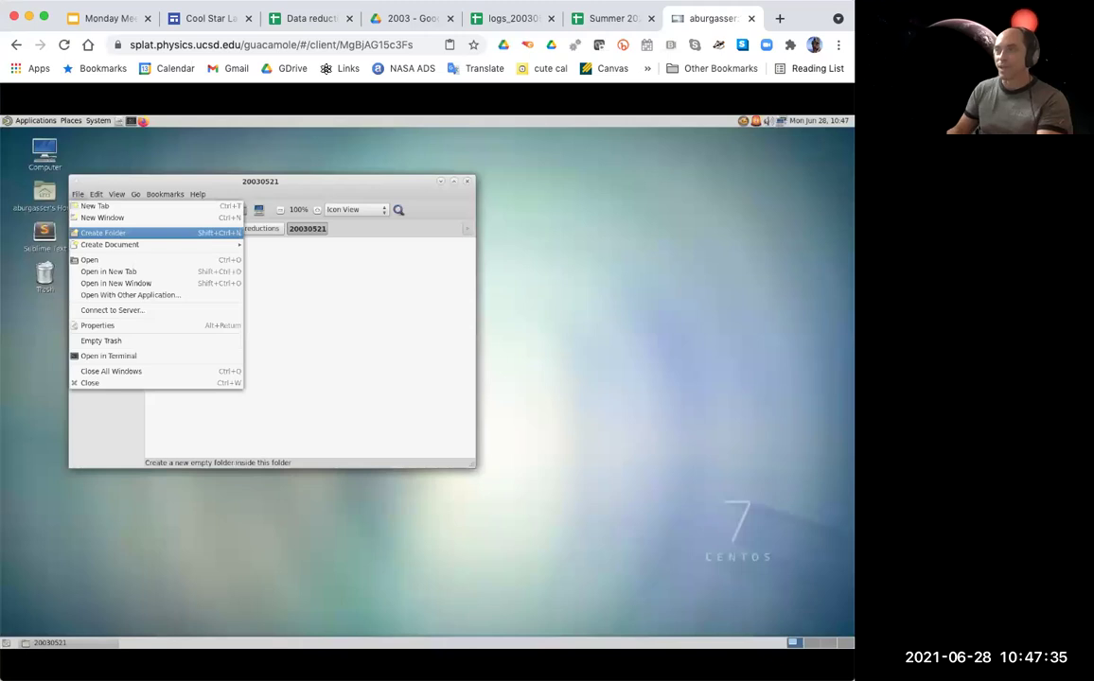
left_click(106, 234)
type("cals")
key("Return")
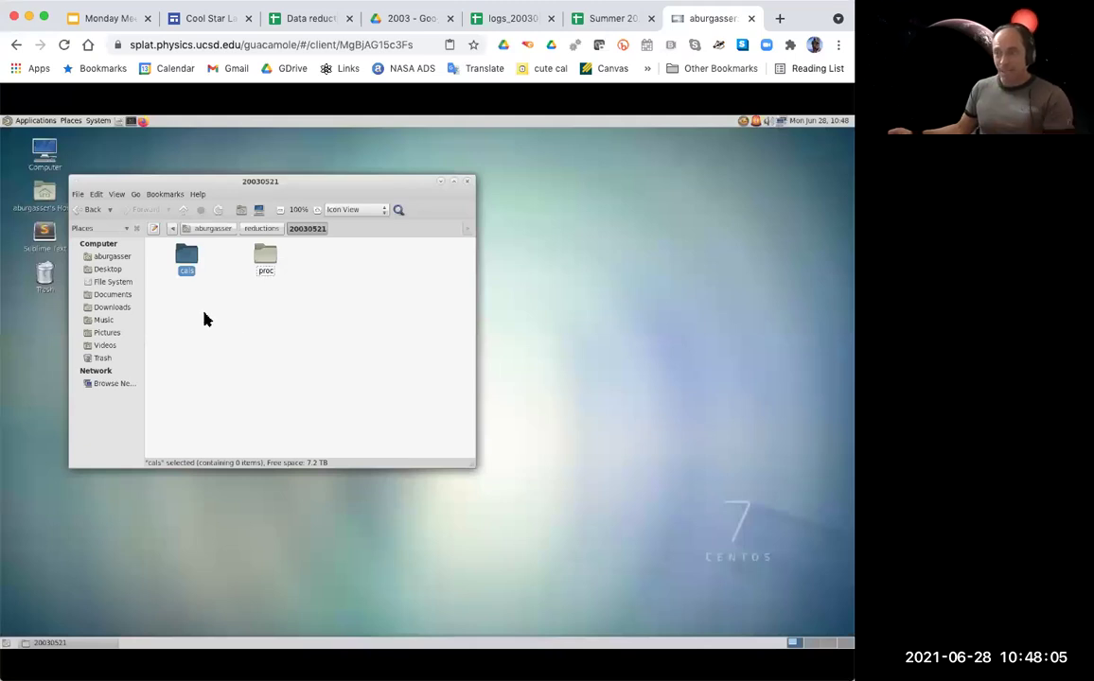
Open the SpeX folder inside the file system's data directory.
left_click(114, 283)
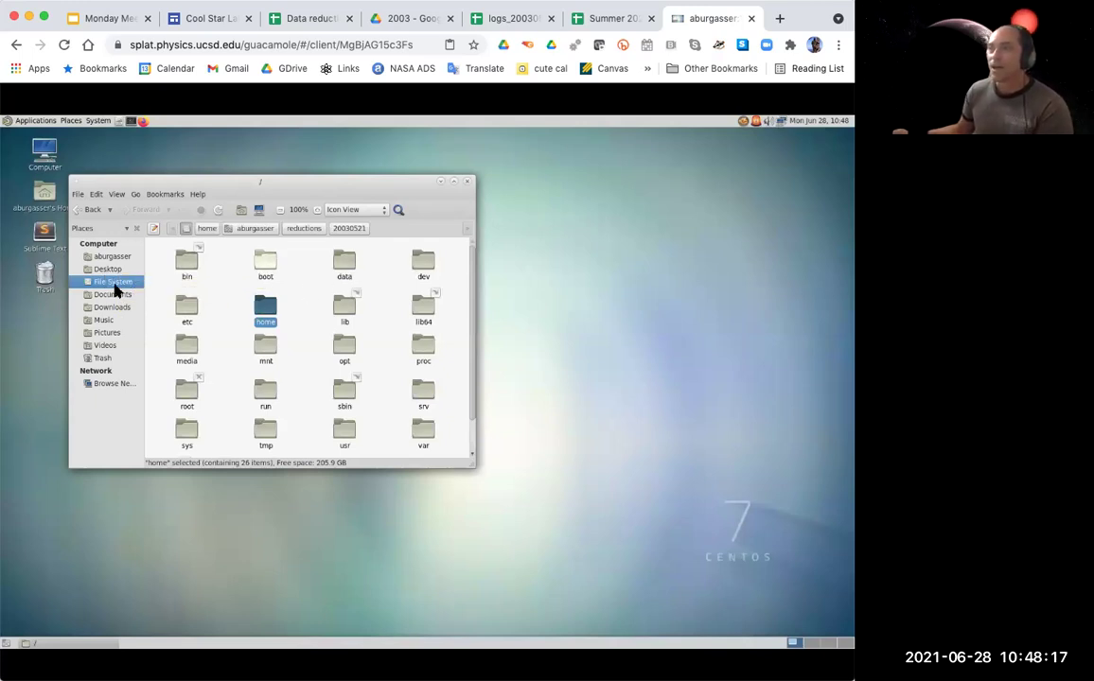
double_click(344, 265)
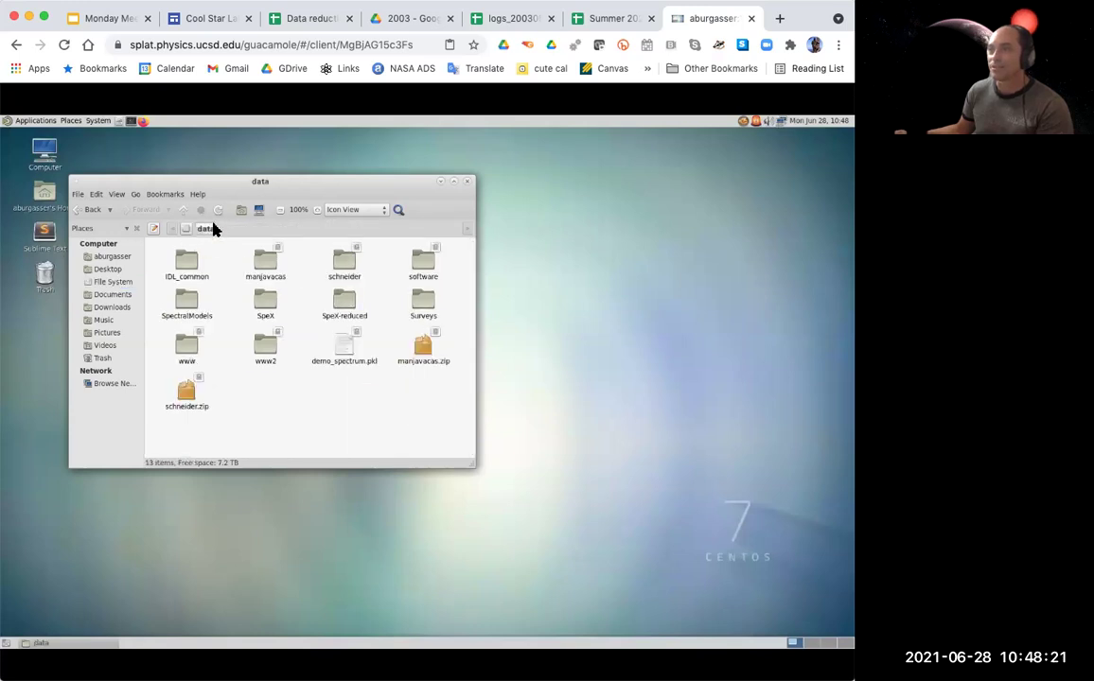
double_click(256, 305)
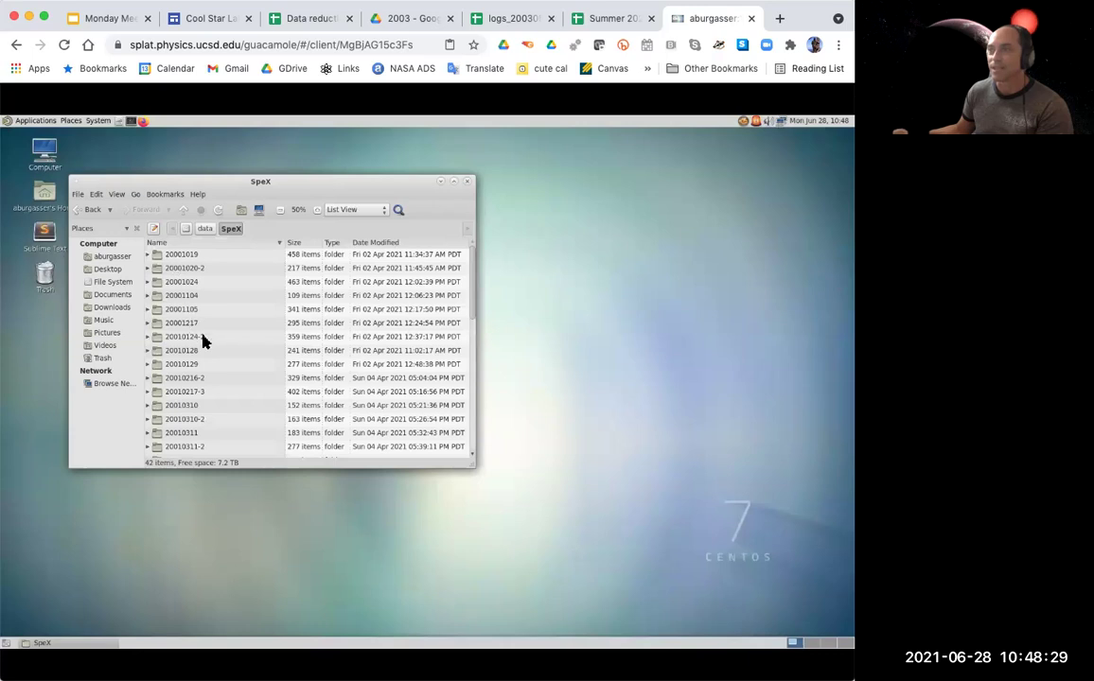
Open the 20030521 folder in SpeX and try to open spc0098.b.fits, declining the search for an application.
left_click_drag(473, 299, 449, 459)
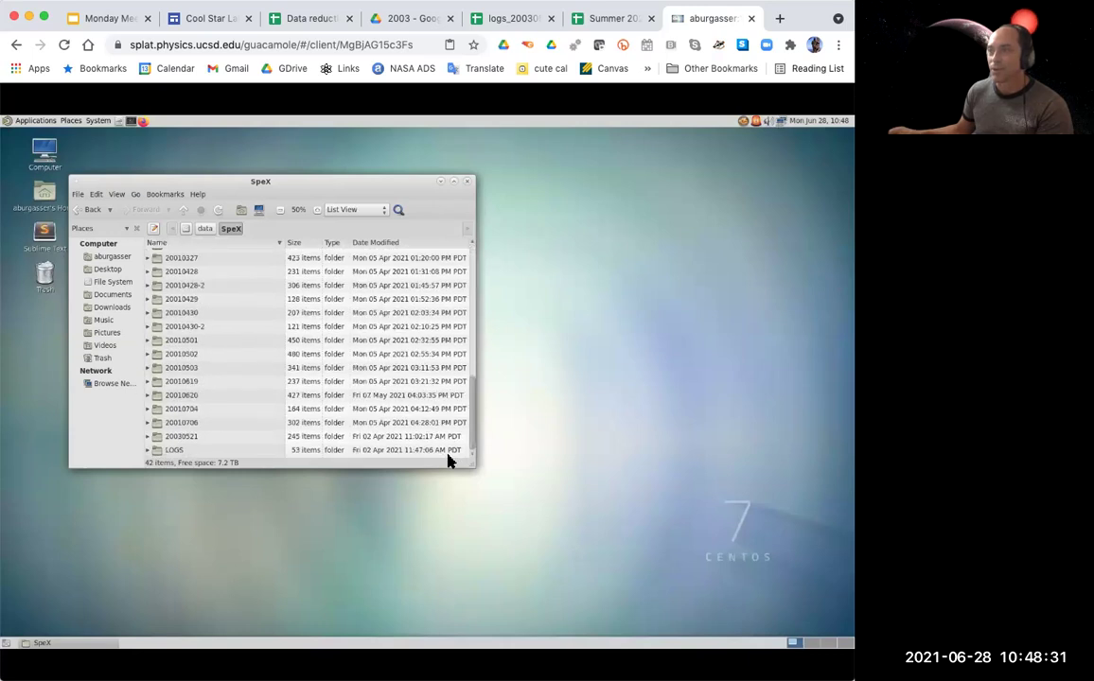
double_click(186, 439)
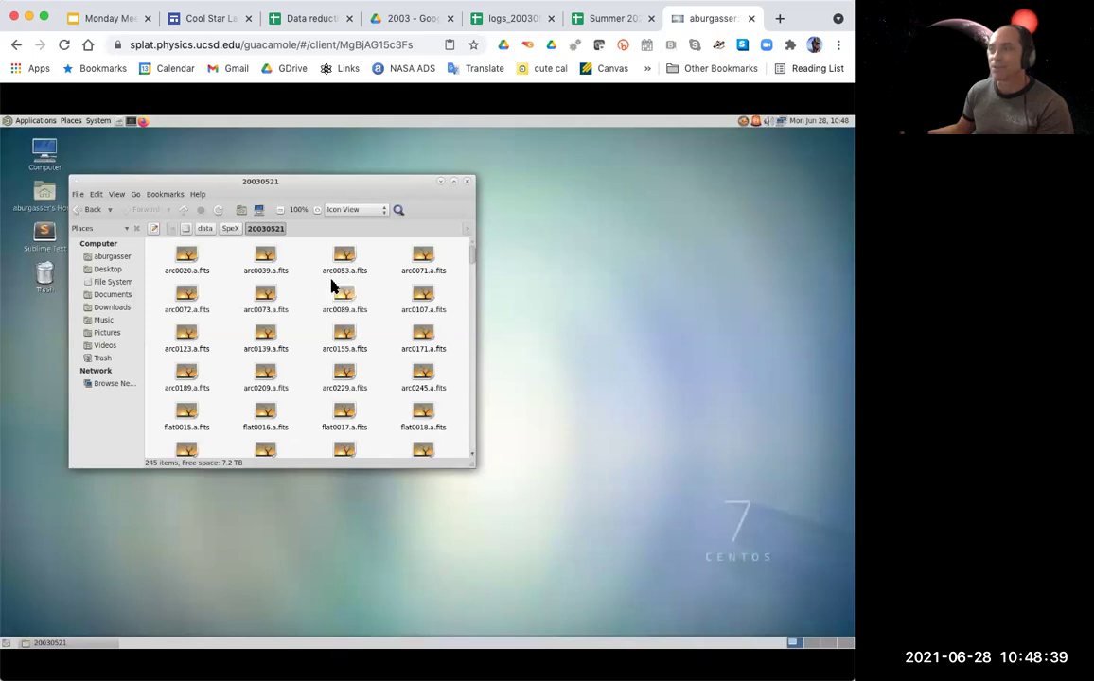
scroll(471, 271, "down", 10)
scroll(464, 363, "down", 10)
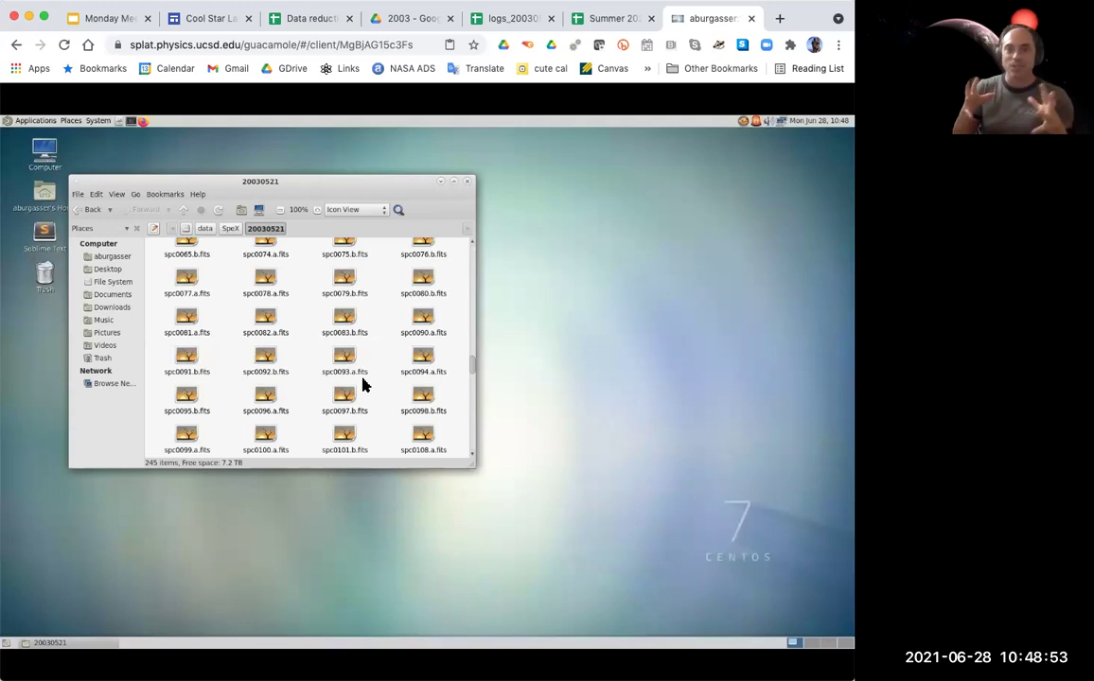
double_click(425, 399)
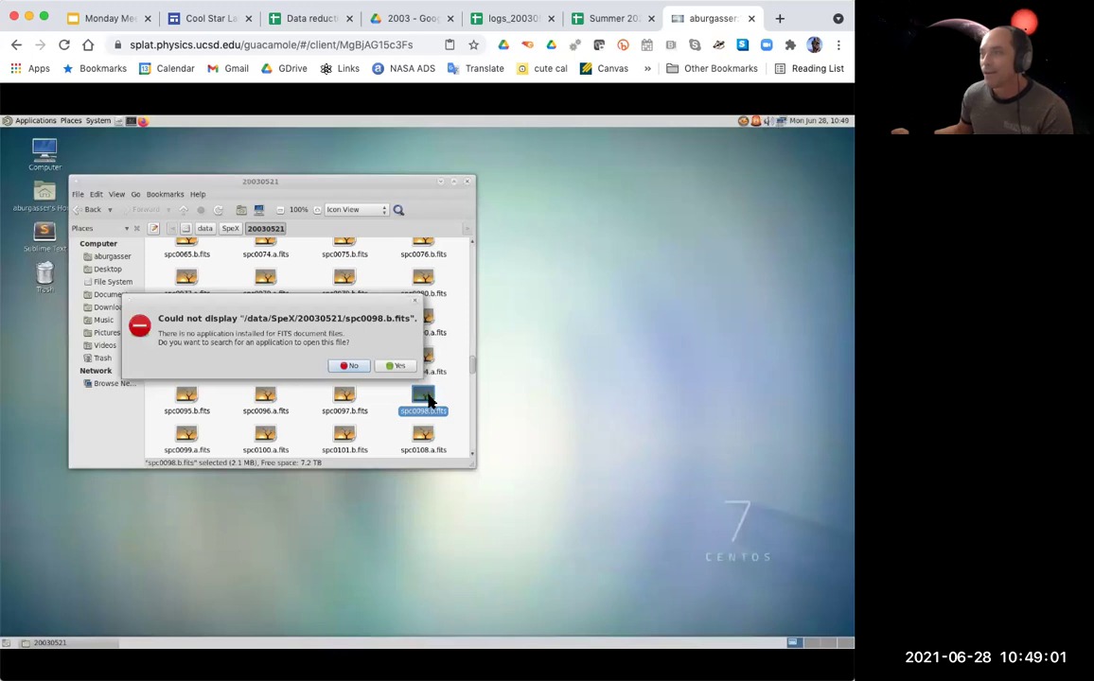
left_click(350, 365)
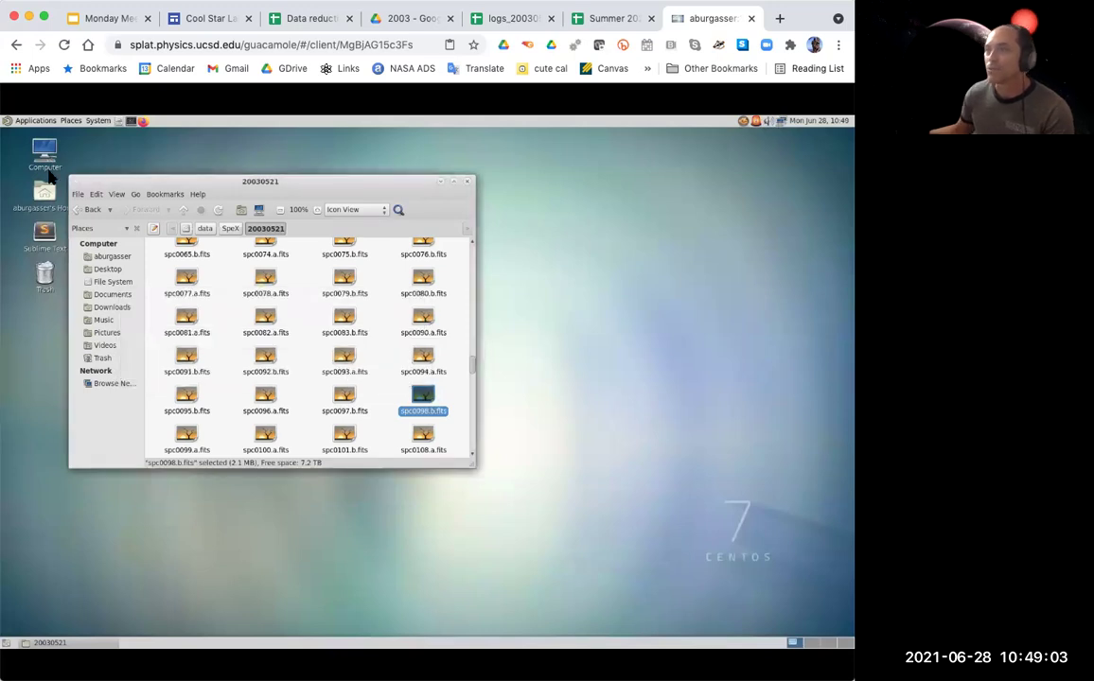
Open a terminal, go to the home directory, start a bash shell and launch ds9, placing its window on the desktop.
left_click(131, 121)
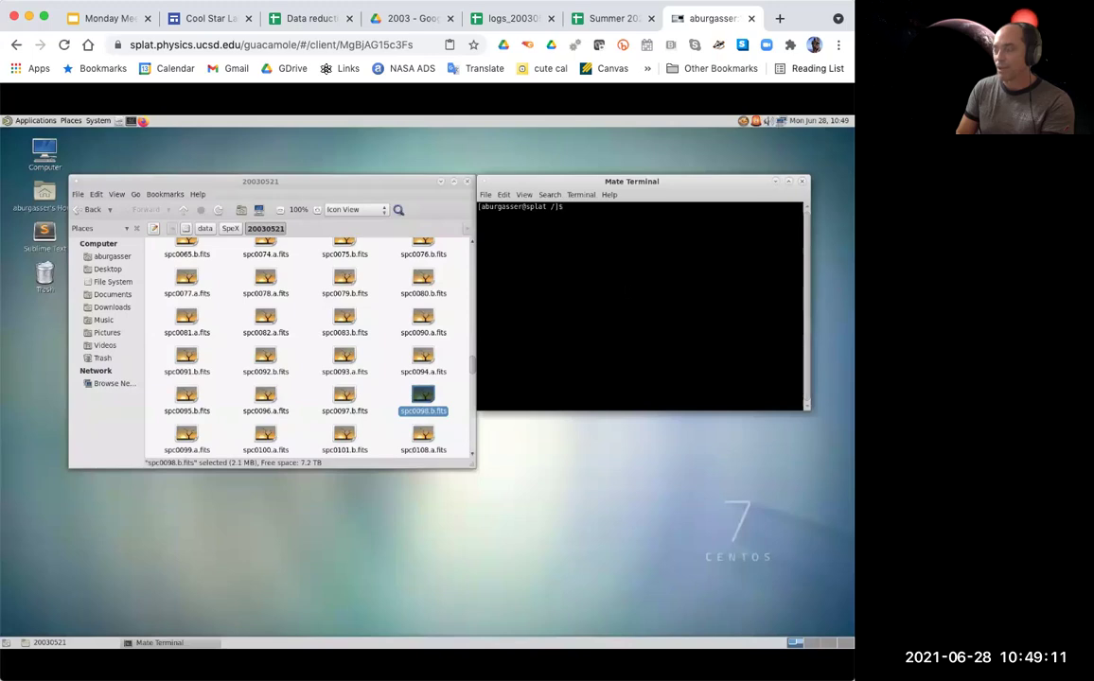
type("cd")
key("Return")
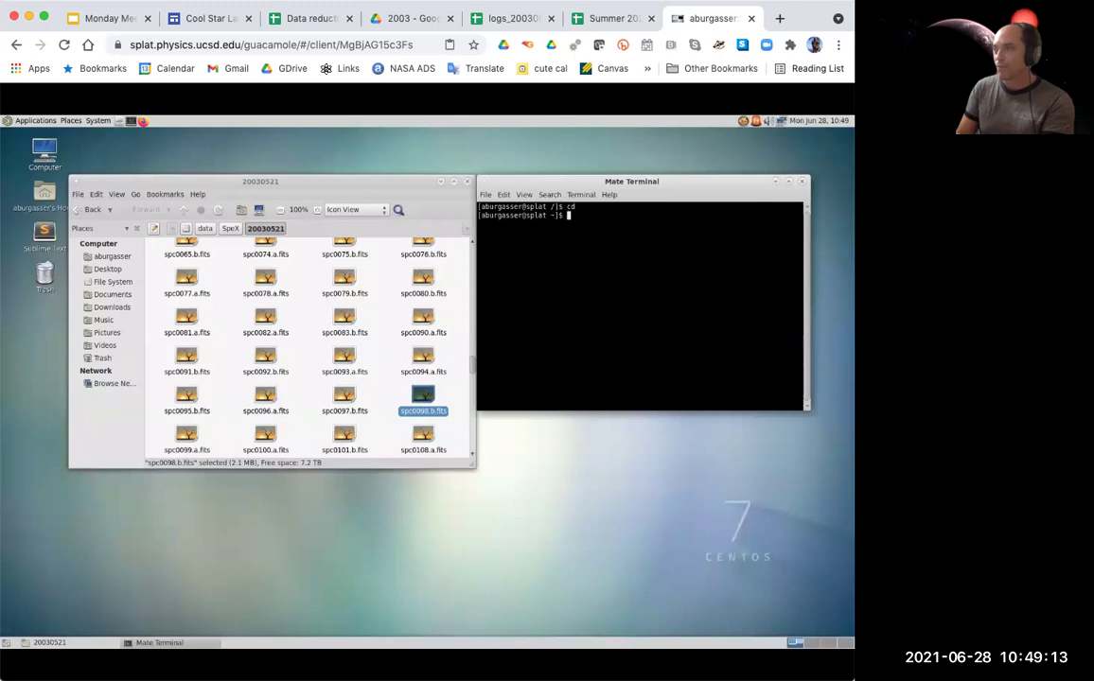
key("BackSpace")
key("BackSpace")
key("BackSpace")
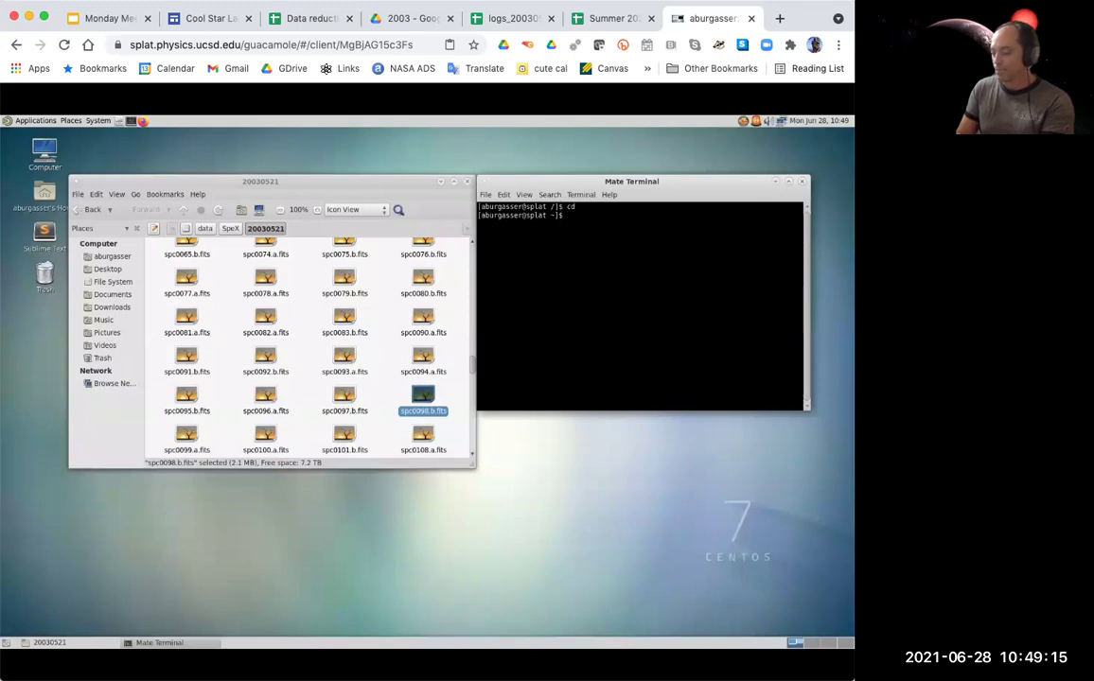
type("ds9")
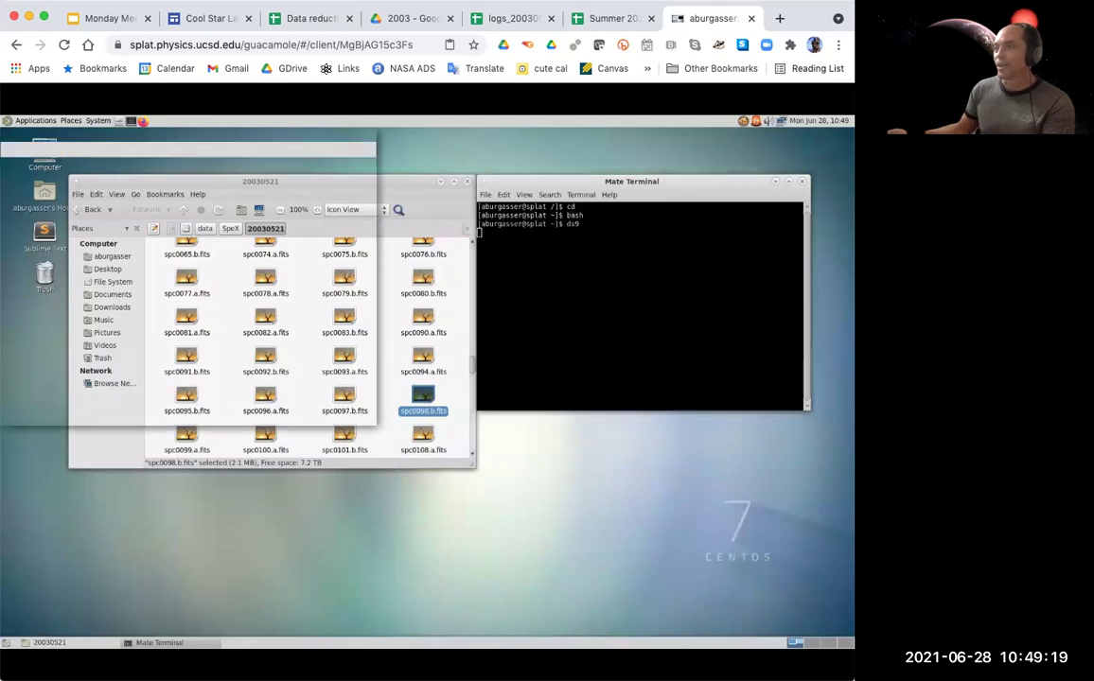
left_click_drag(260, 139, 287, 157)
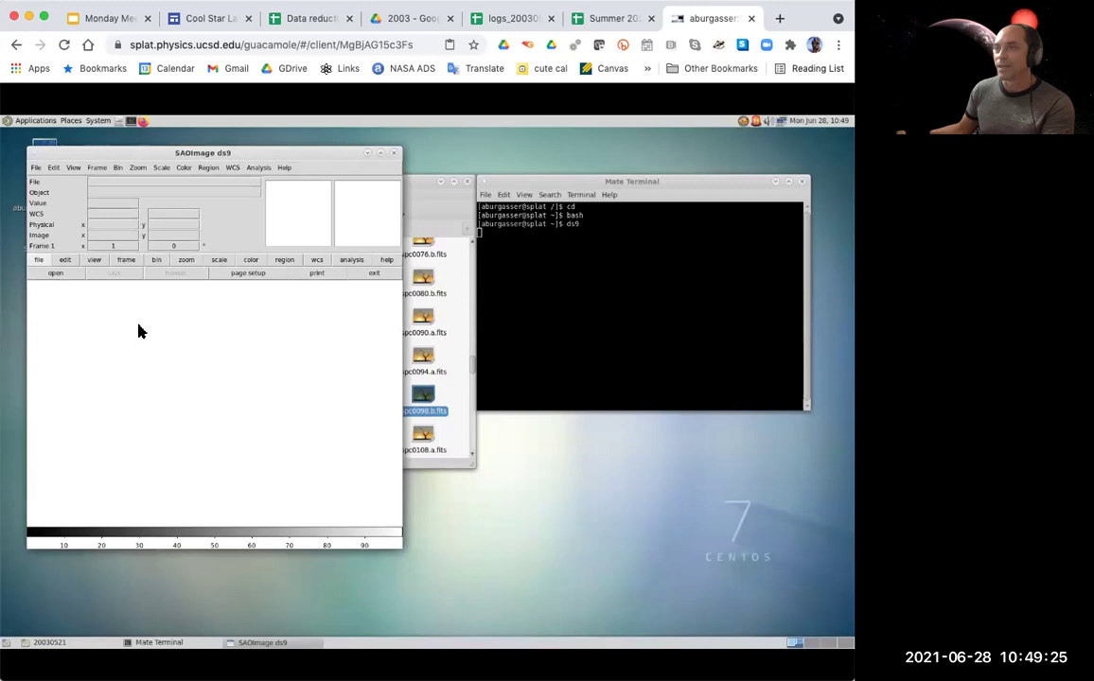
Load the file spc0030.b.fits from /data/SpeX/20030521 into ds9.
left_click(56, 272)
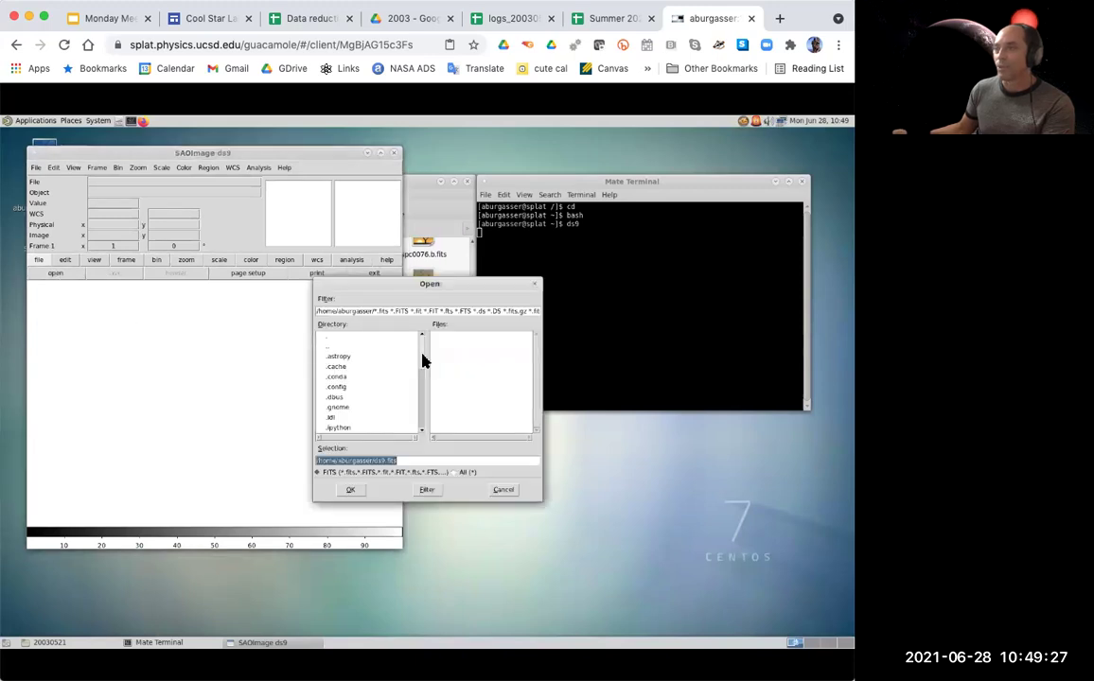
triple_click(401, 309)
type("/data/S")
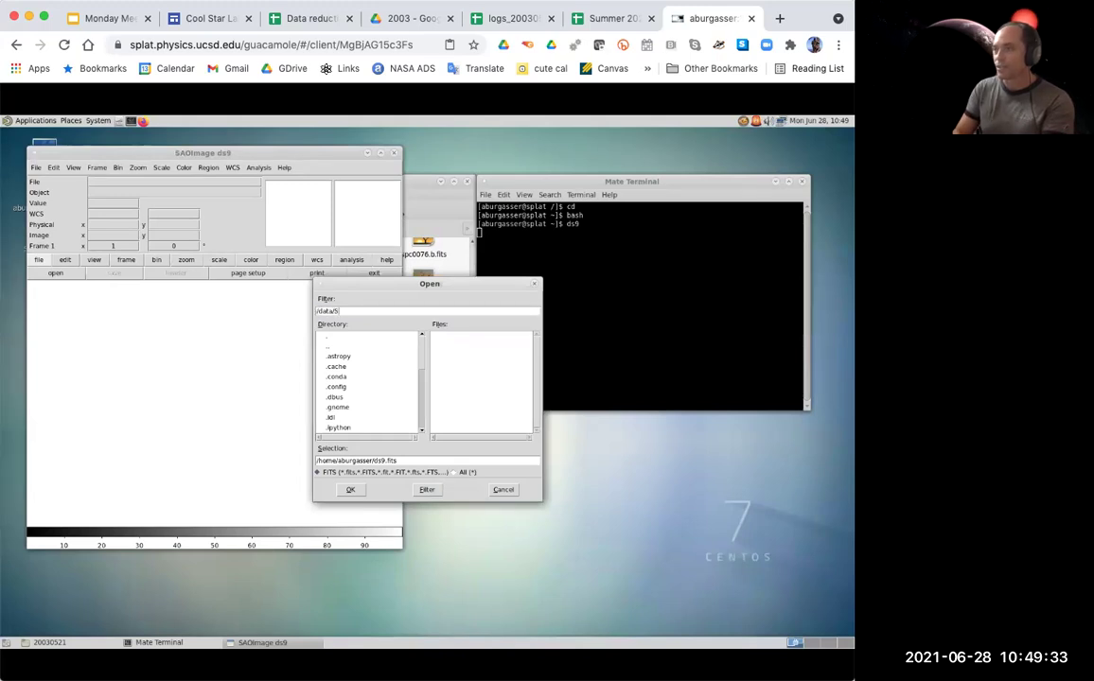
type("peX/20030")
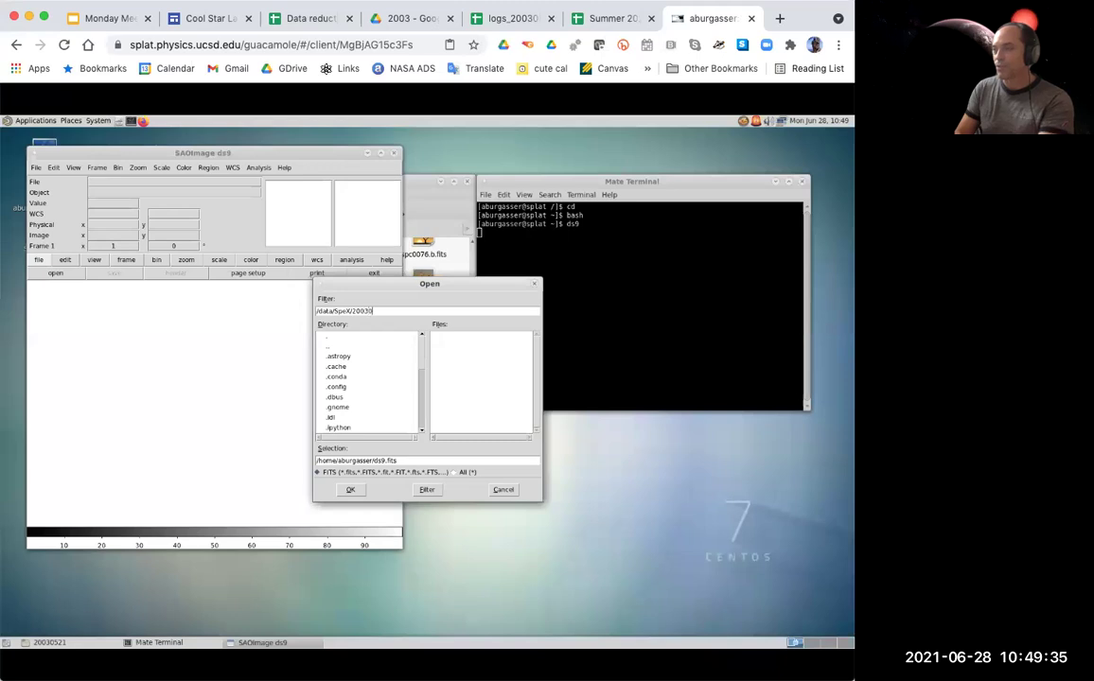
type("521")
key("Return")
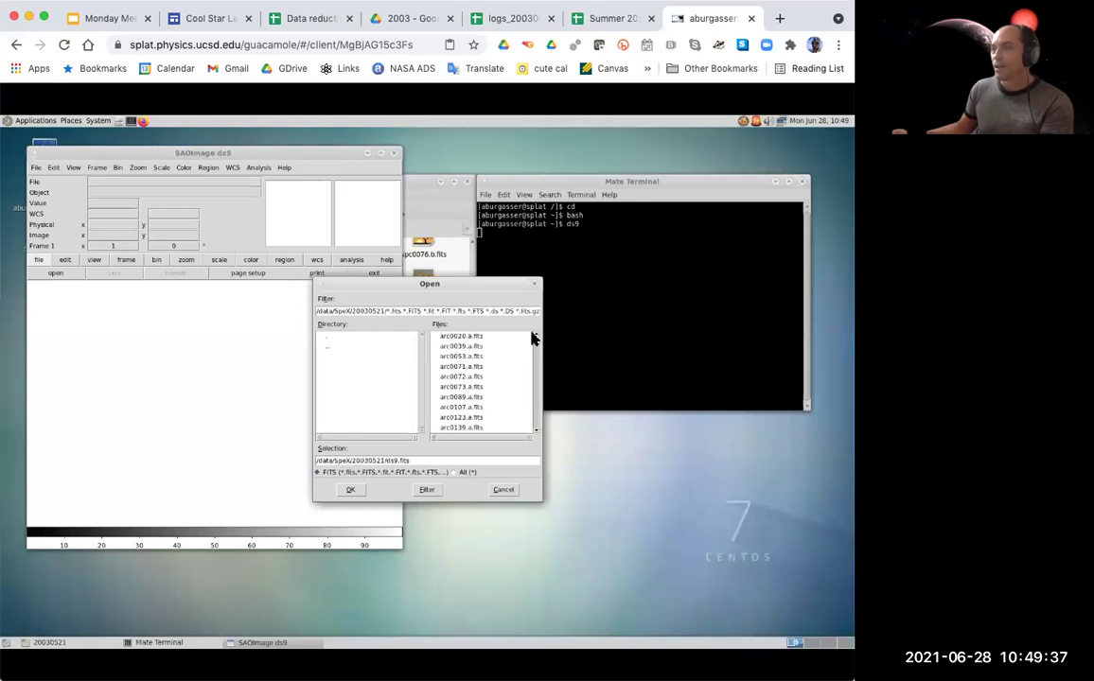
left_click_drag(536, 348, 535, 383)
left_click(462, 389)
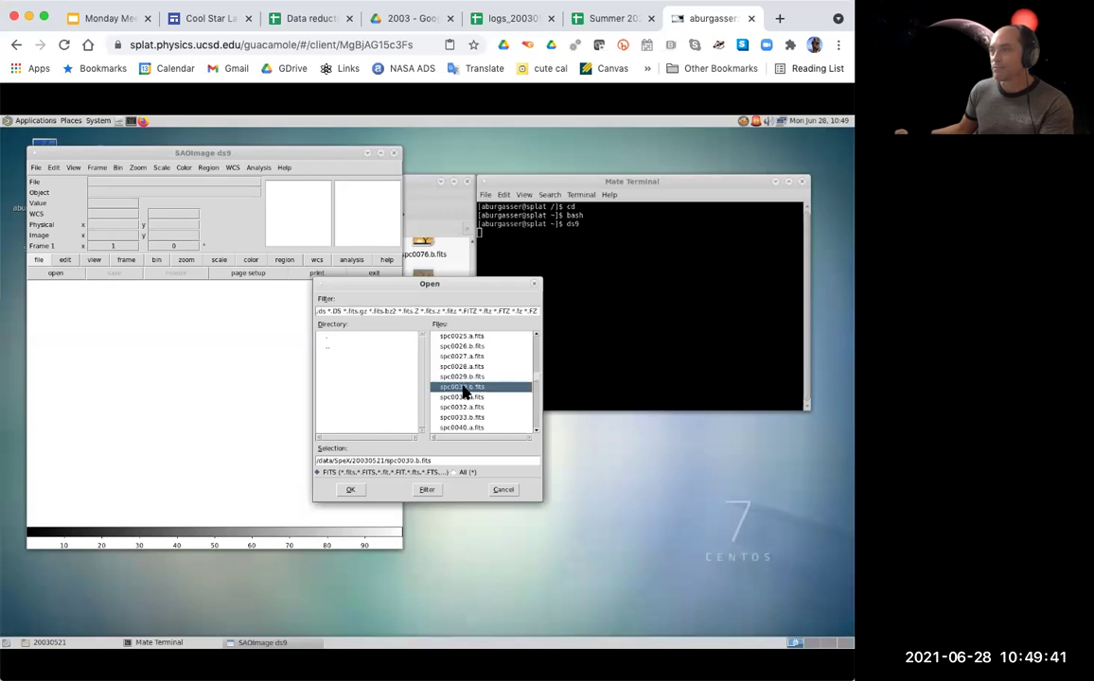
double_click(462, 390)
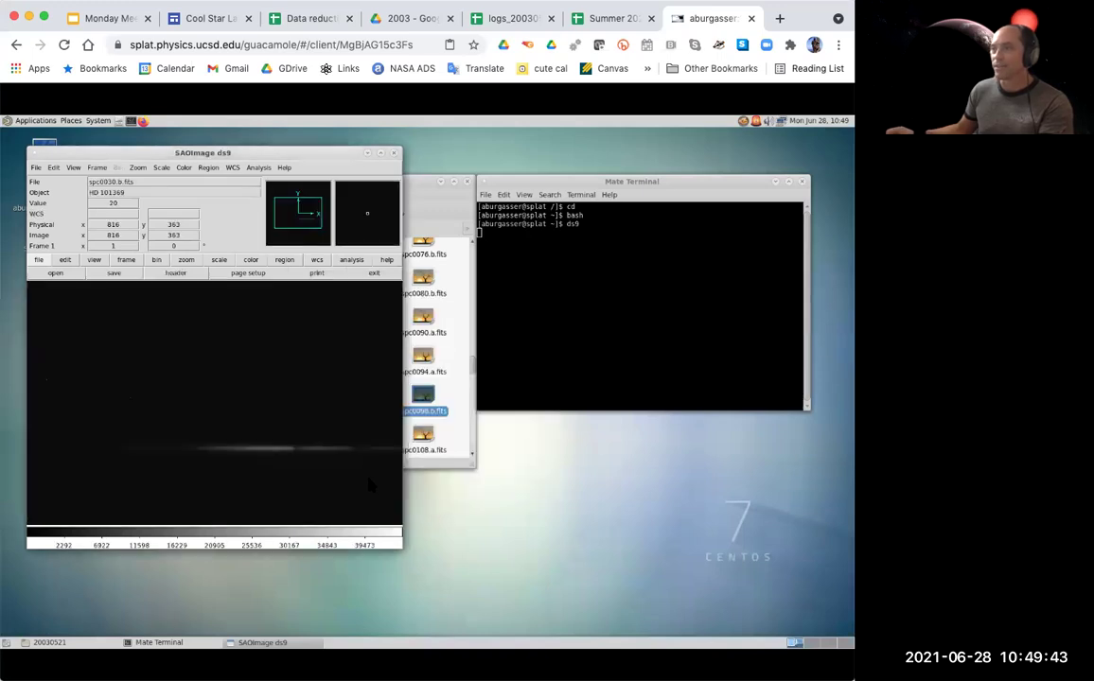
Enlarge the ds9 window, zoom the image to fit it and set the intensity scaling to zscale.
left_click(217, 261)
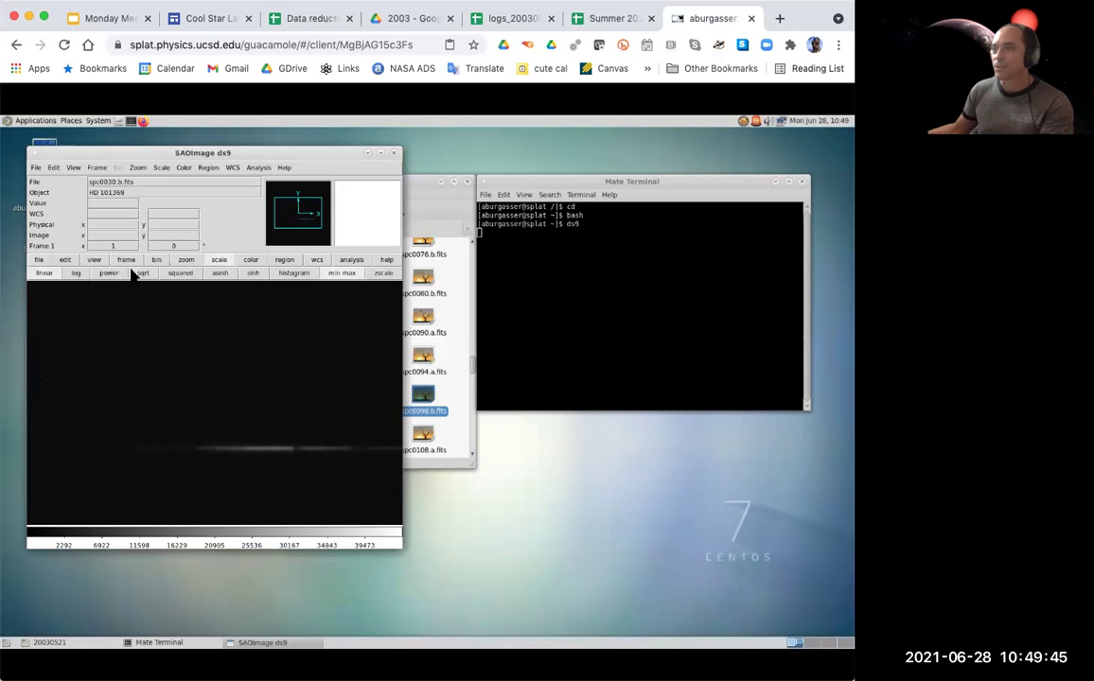
left_click(185, 261)
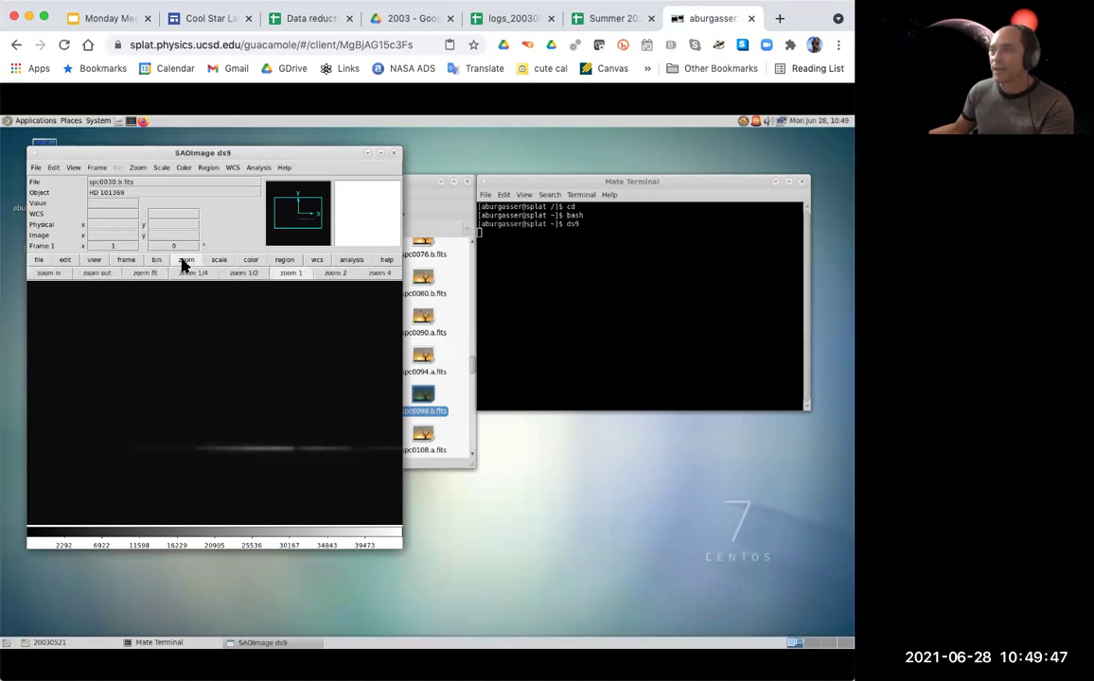
left_click(147, 272)
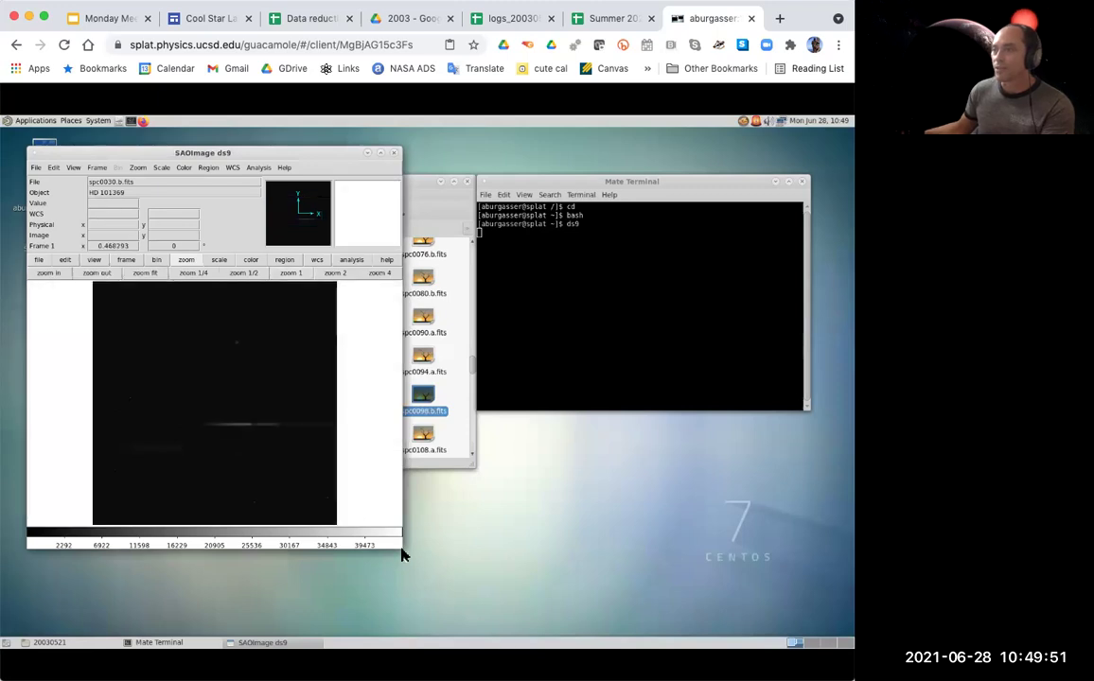
left_click_drag(397, 546, 463, 638)
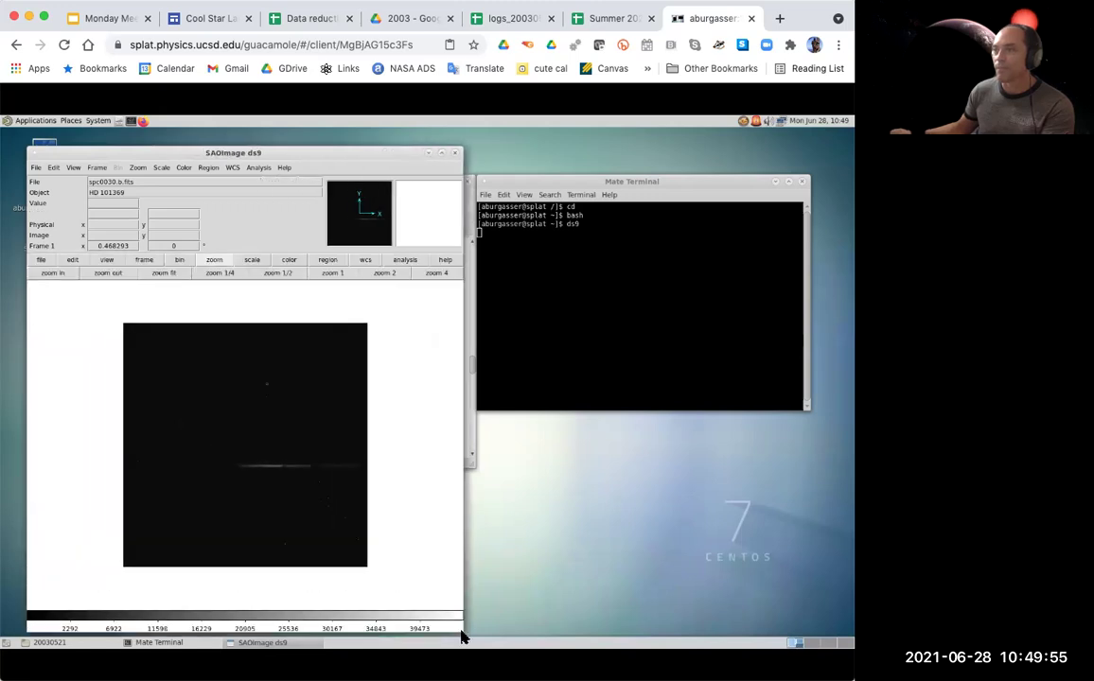
left_click(164, 273)
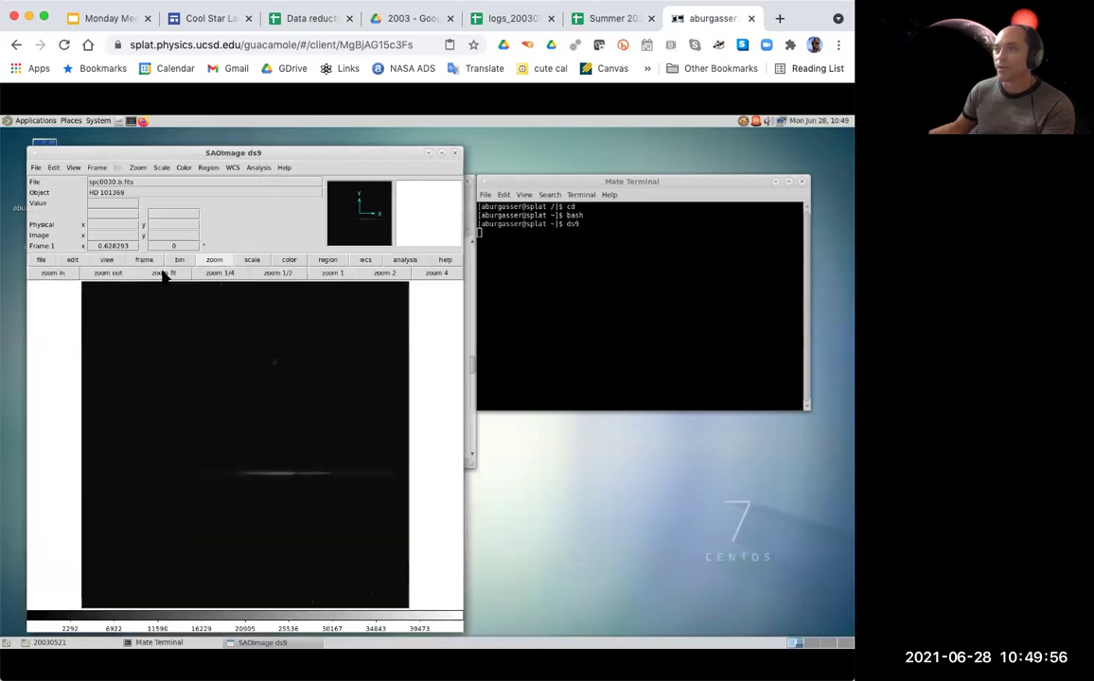
left_click(254, 261)
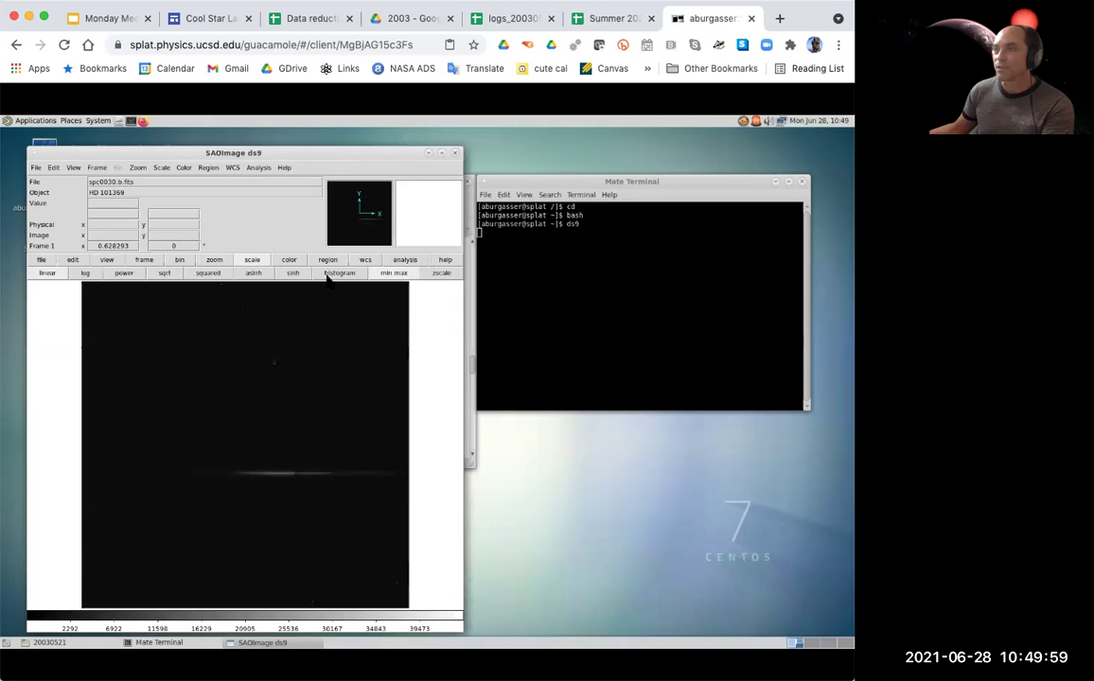
left_click(434, 274)
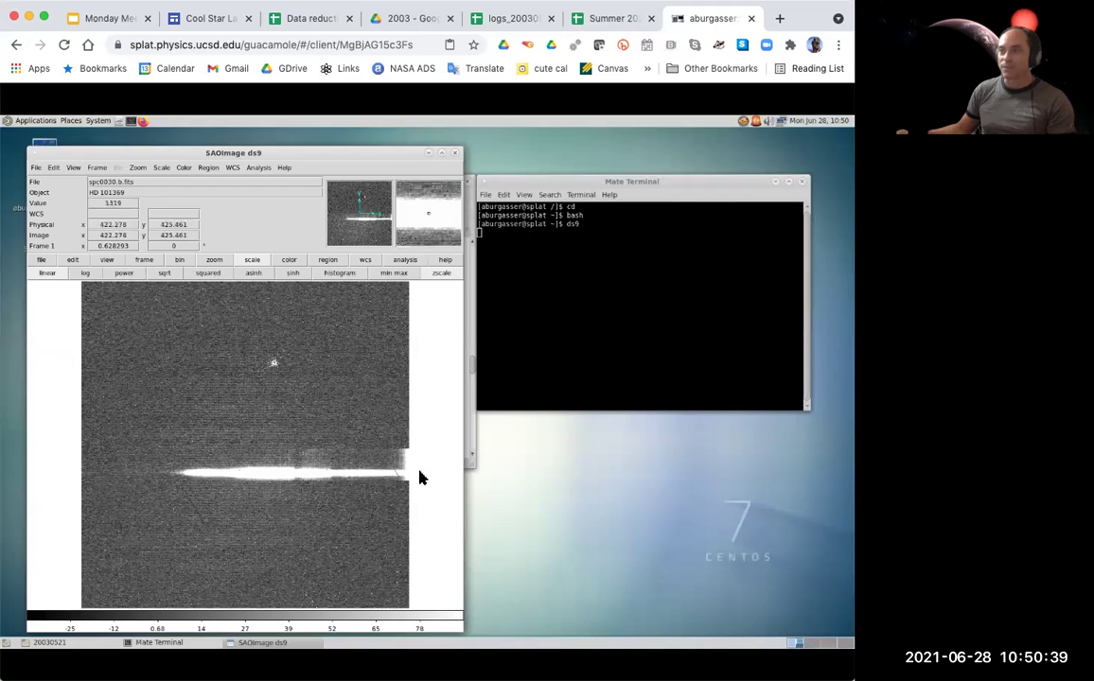
Check the file names and sources in the logs_20030521 spreadsheet and return to the remote desktop.
left_click(292, 19)
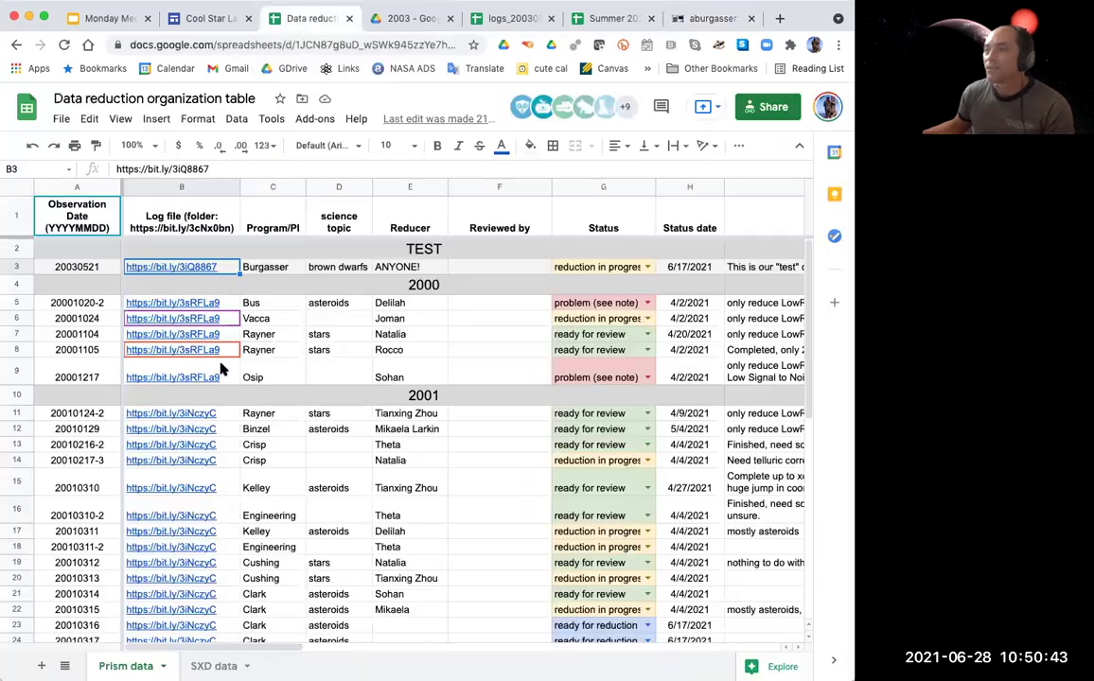
left_click(499, 21)
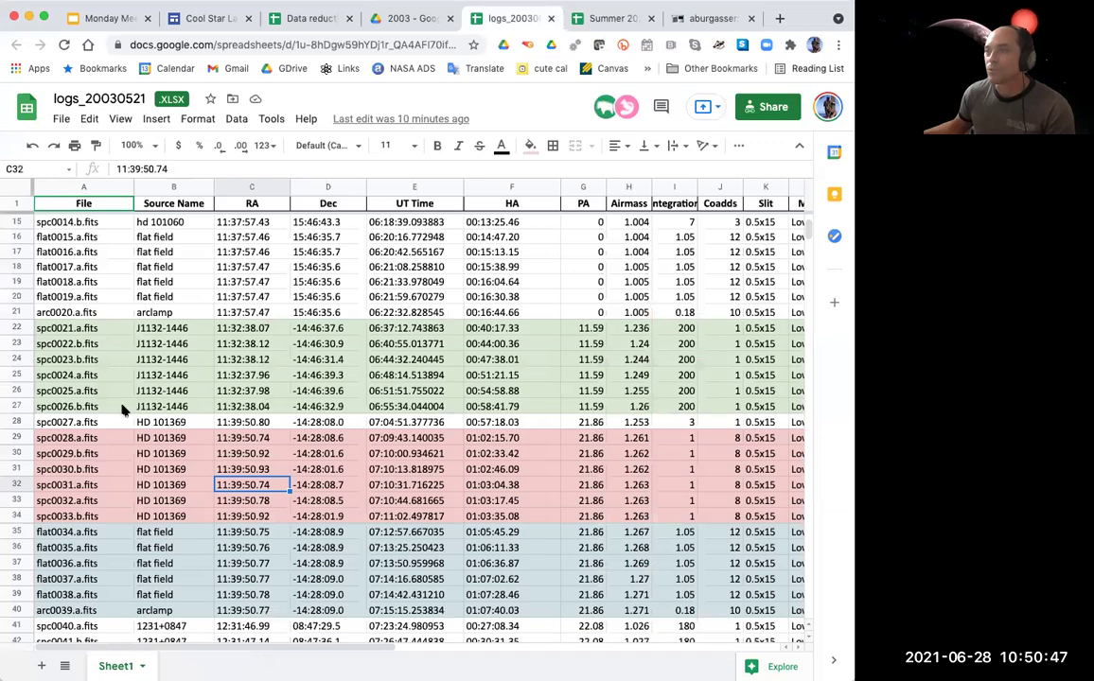
left_click(711, 19)
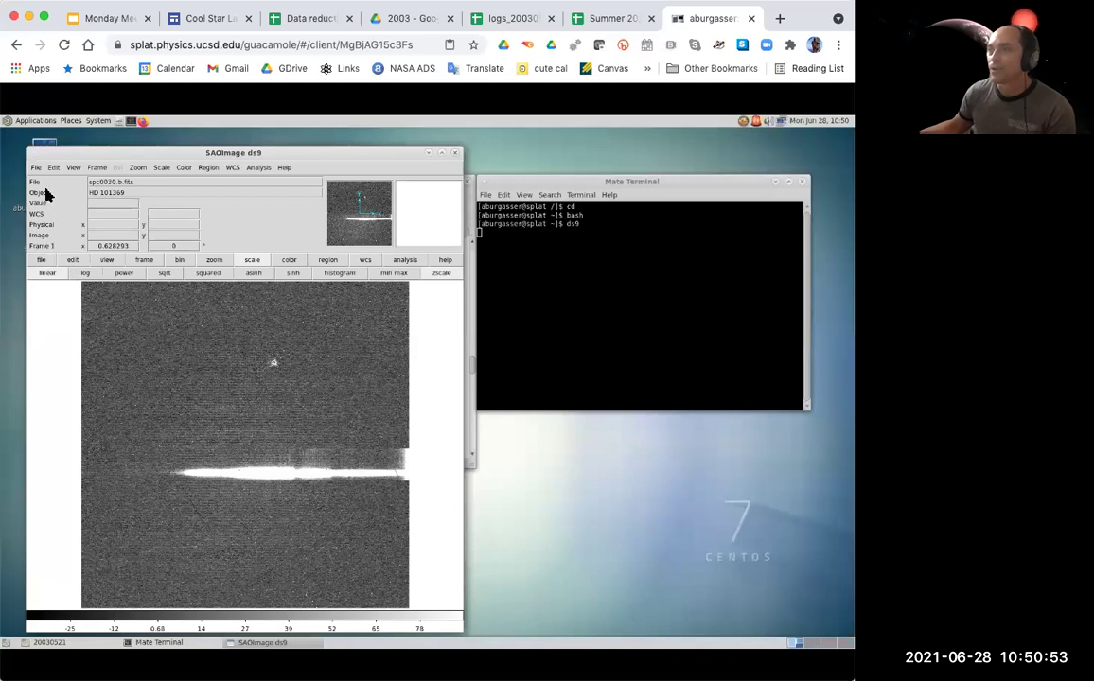
Load the science frame spc0024.a.fits from the 20030521 data folder into ds9.
left_click(42, 259)
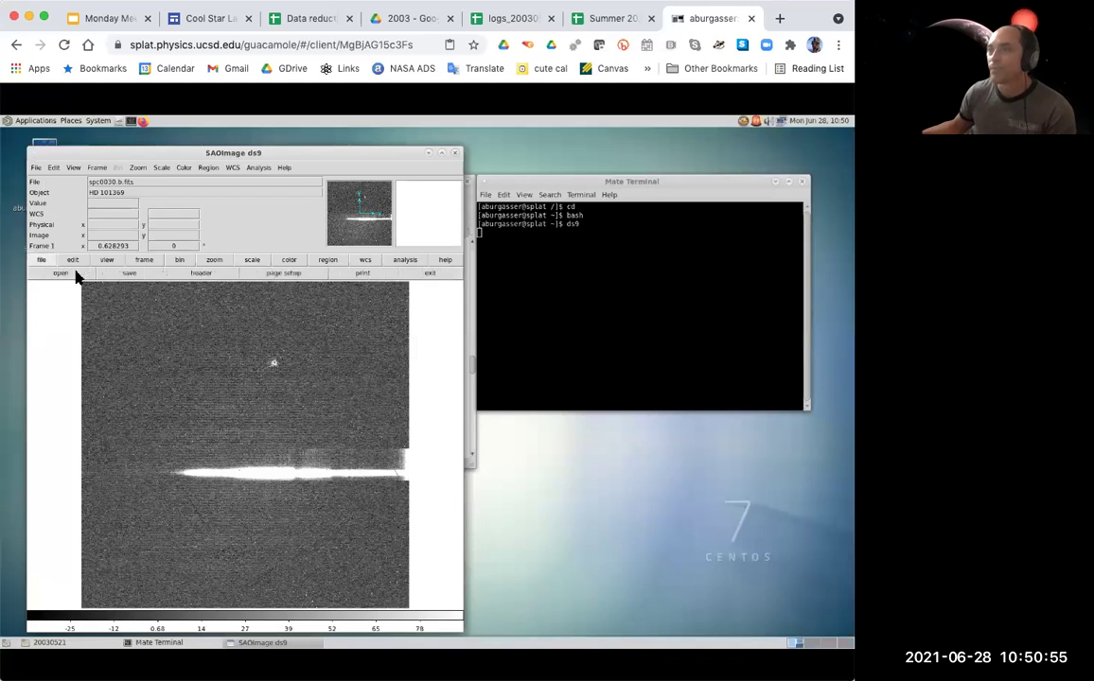
left_click(78, 276)
left_click_drag(535, 342, 527, 380)
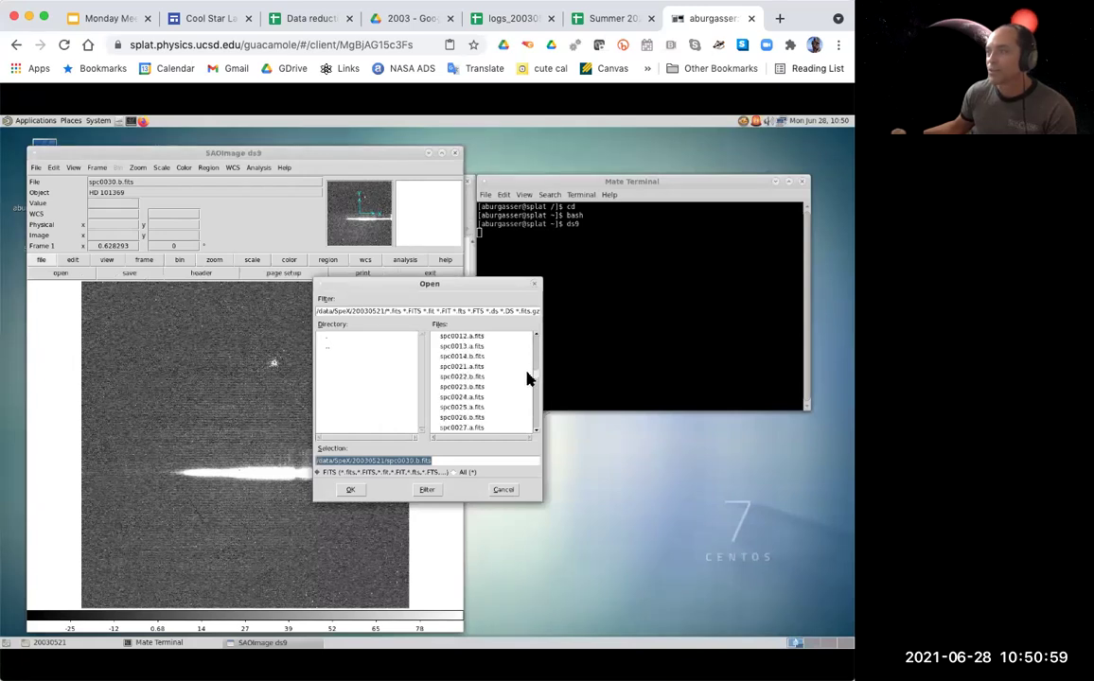
double_click(464, 398)
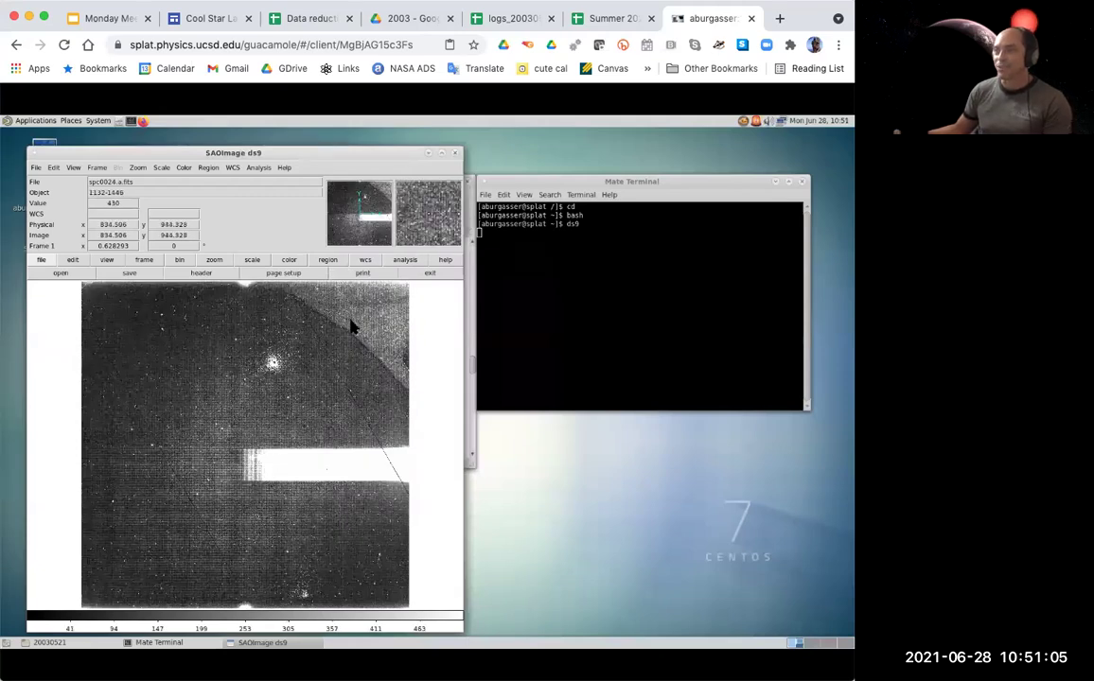
Set the scale limits of the spc0024.a.fits image to min max and adjust its contrast and bias to bring out the spectrum.
left_click_drag(369, 432, 397, 436)
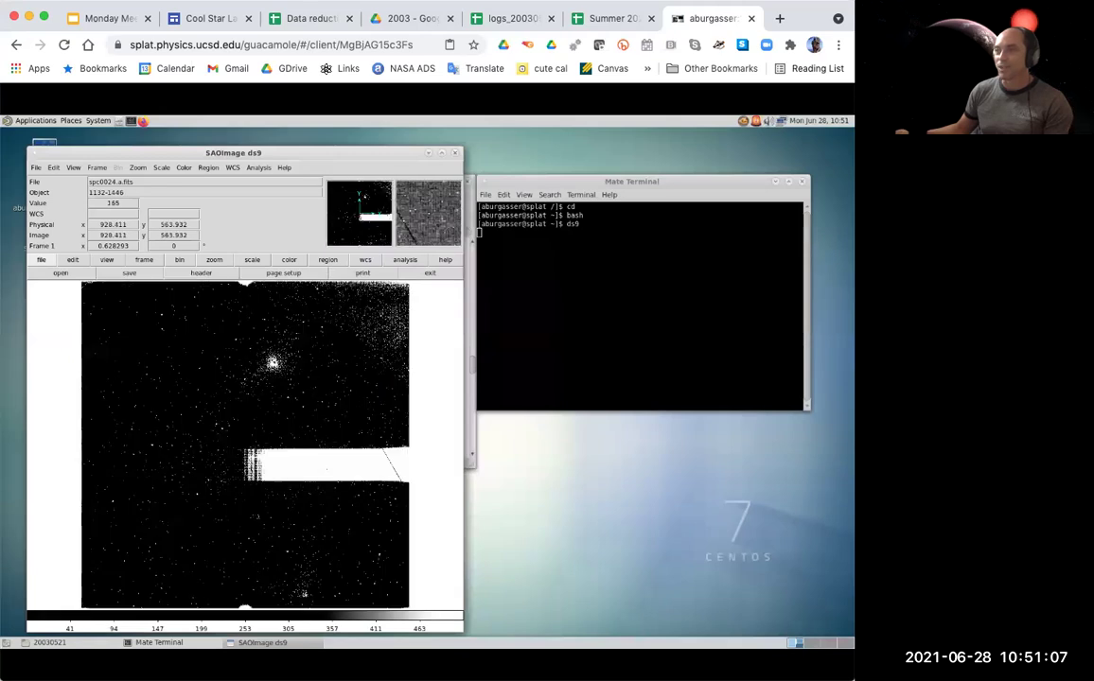
left_click(256, 262)
left_click(390, 273)
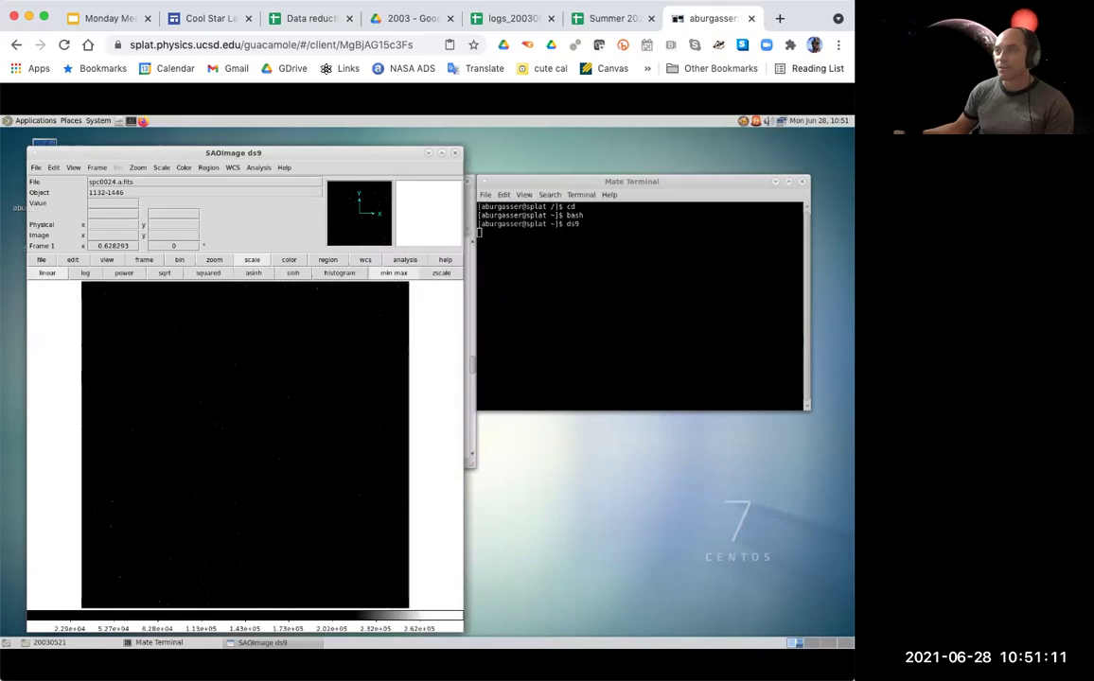
left_click_drag(143, 353, 52, 586)
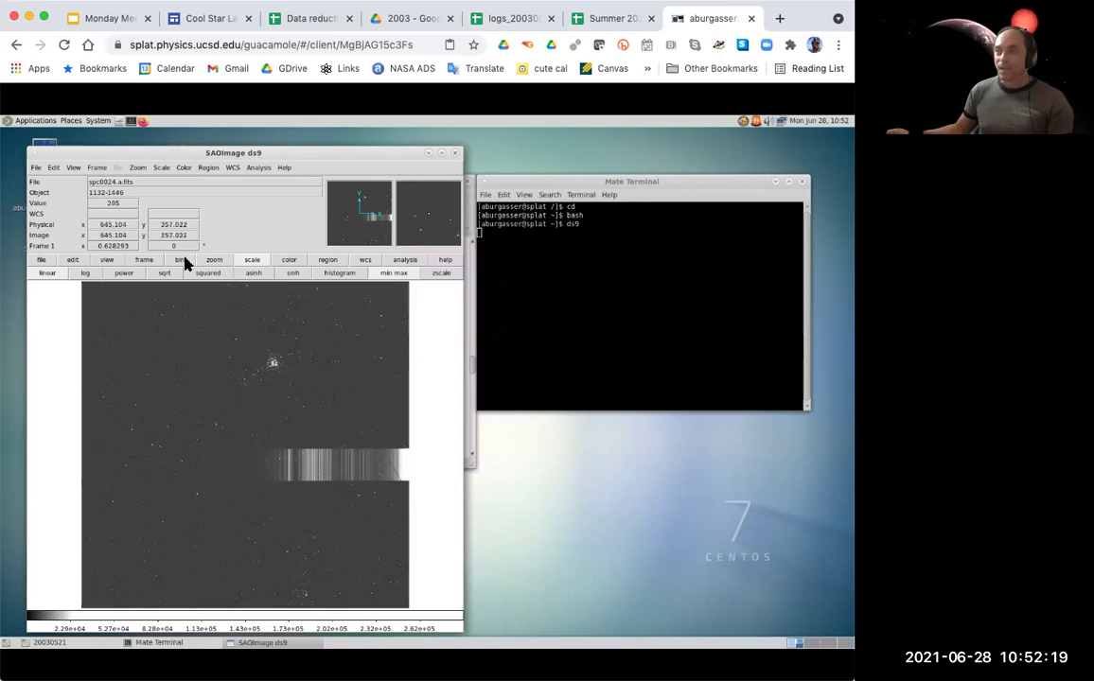
Load the arc lamp frame arc0039.a.fits into ds9 and adjust its contrast and bias to bring out the fainter lines.
left_click(42, 261)
left_click(55, 273)
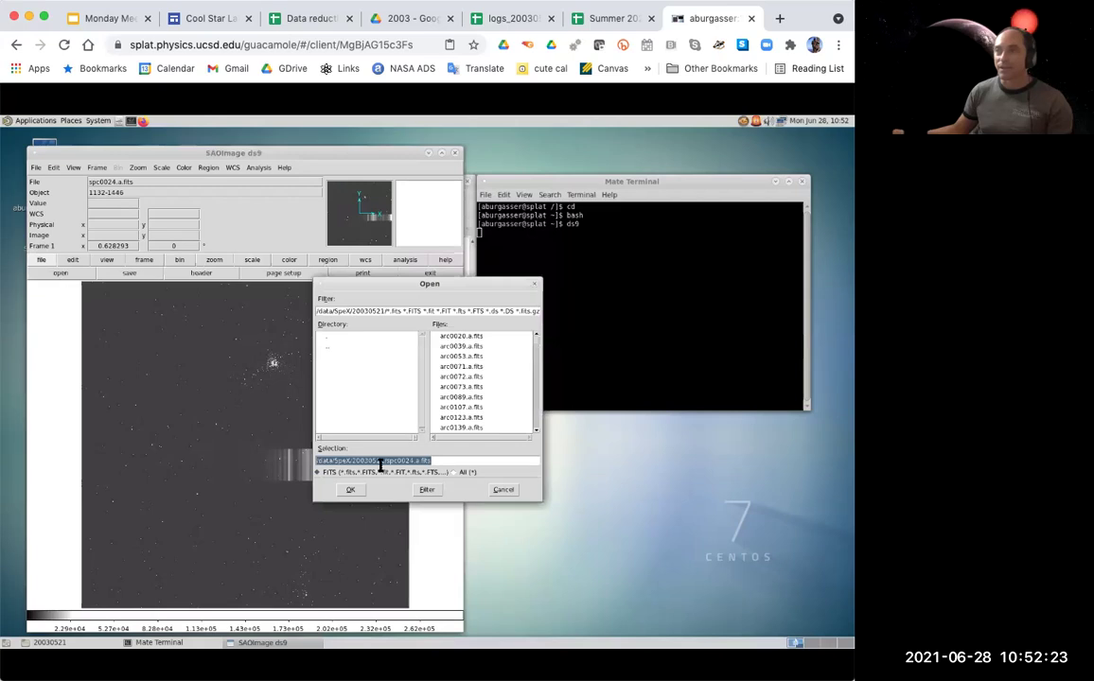
double_click(461, 346)
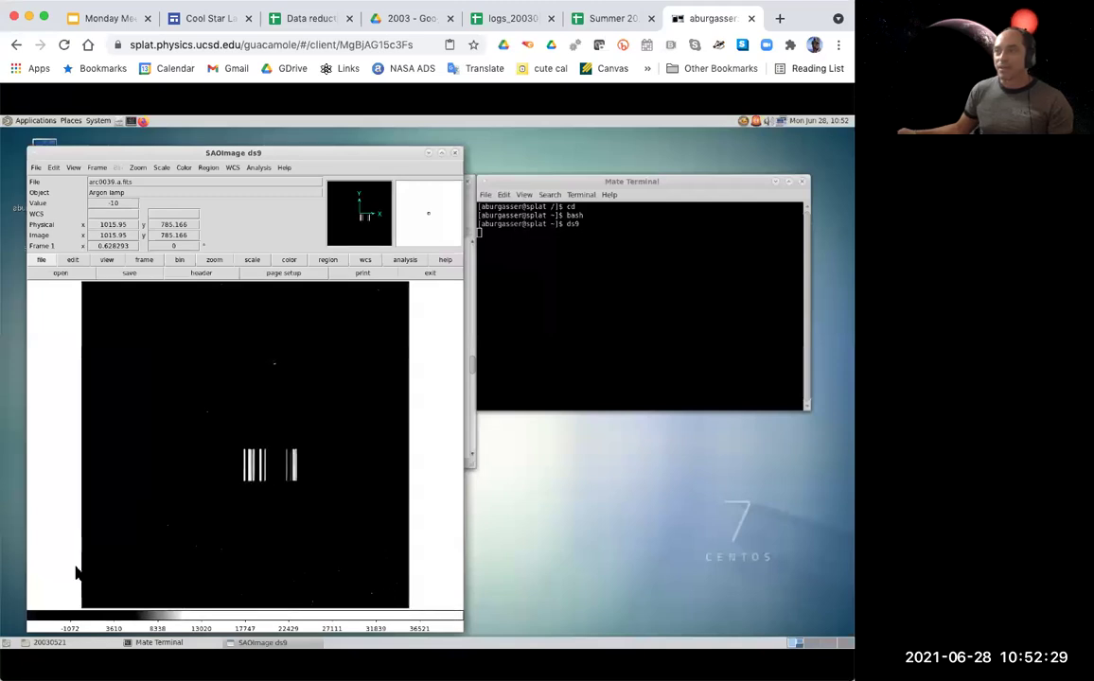
left_click_drag(123, 407, 97, 530)
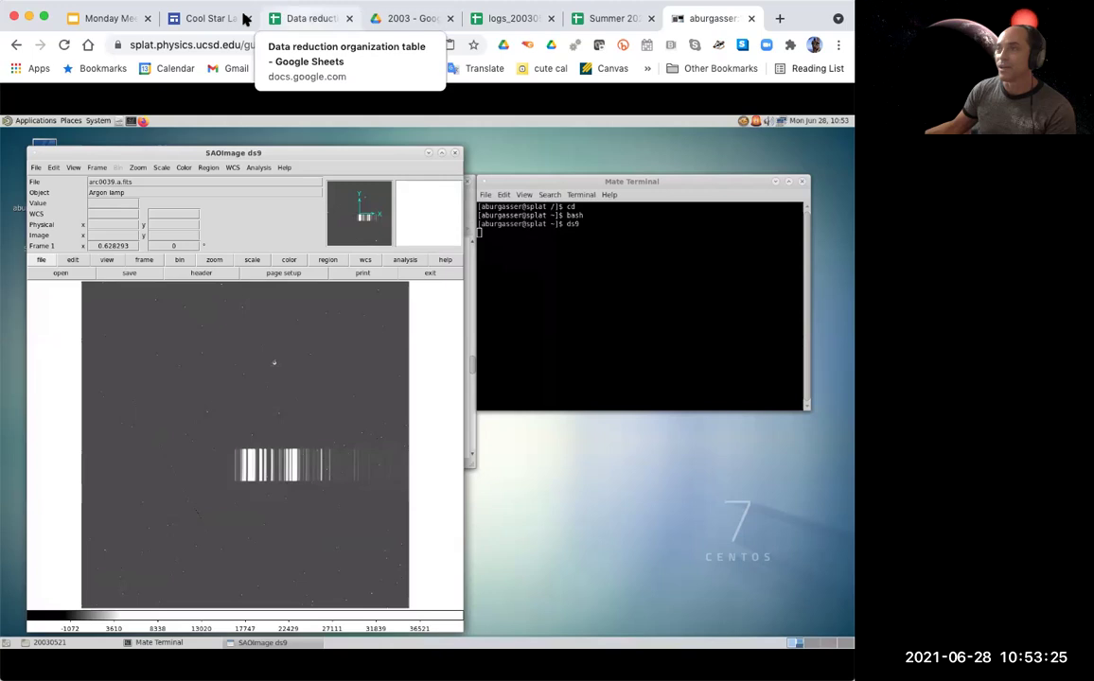
Look through the logs_20030521 spreadsheet for the 1231+0847 science frames and return to the remote desktop.
left_click(523, 19)
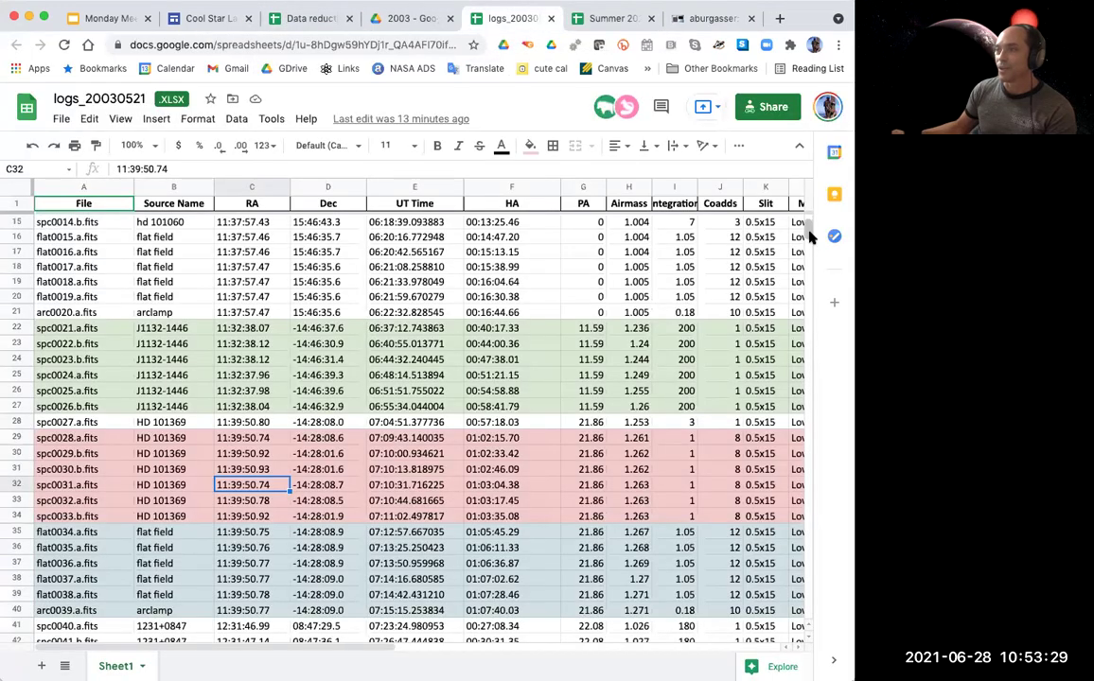
scroll(809, 242, "down", 20)
scroll(809, 250, "up", 7)
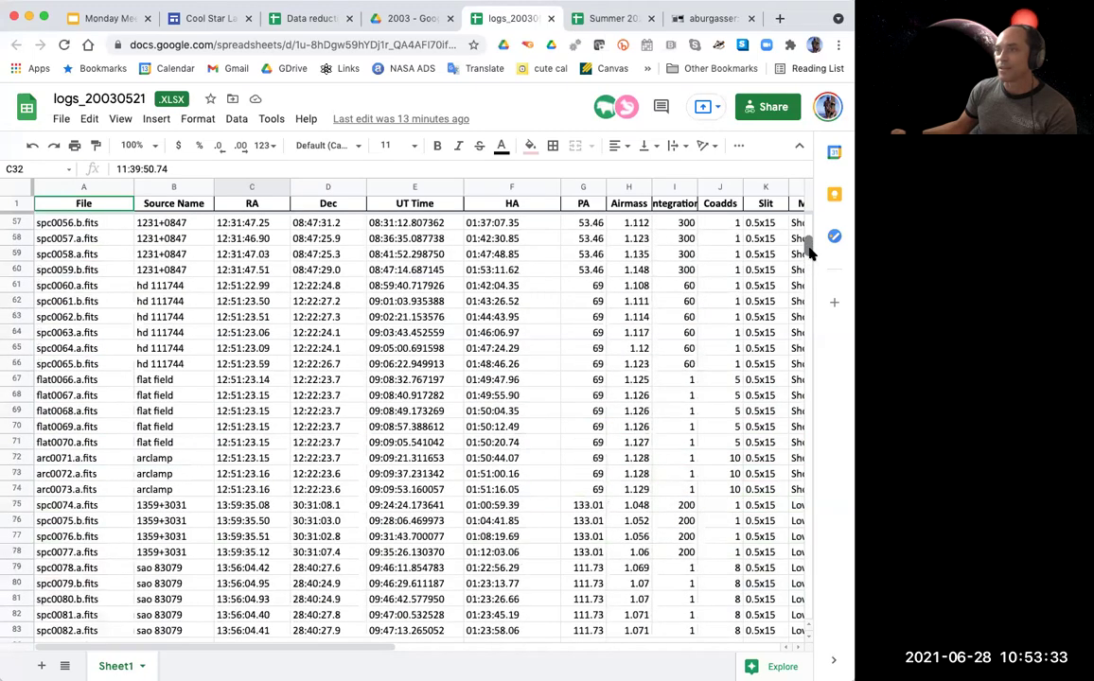
left_click(693, 18)
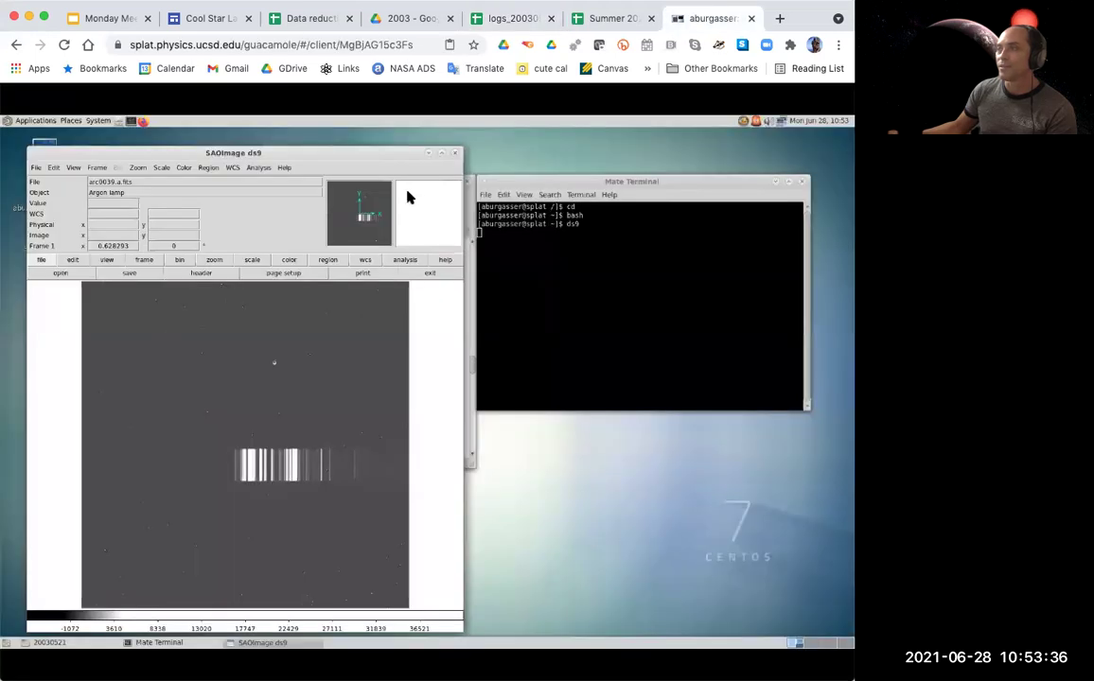
Load the 1231+0847 science frame spc0058.a.fits from the 20030521 data folder into ds9.
left_click(63, 274)
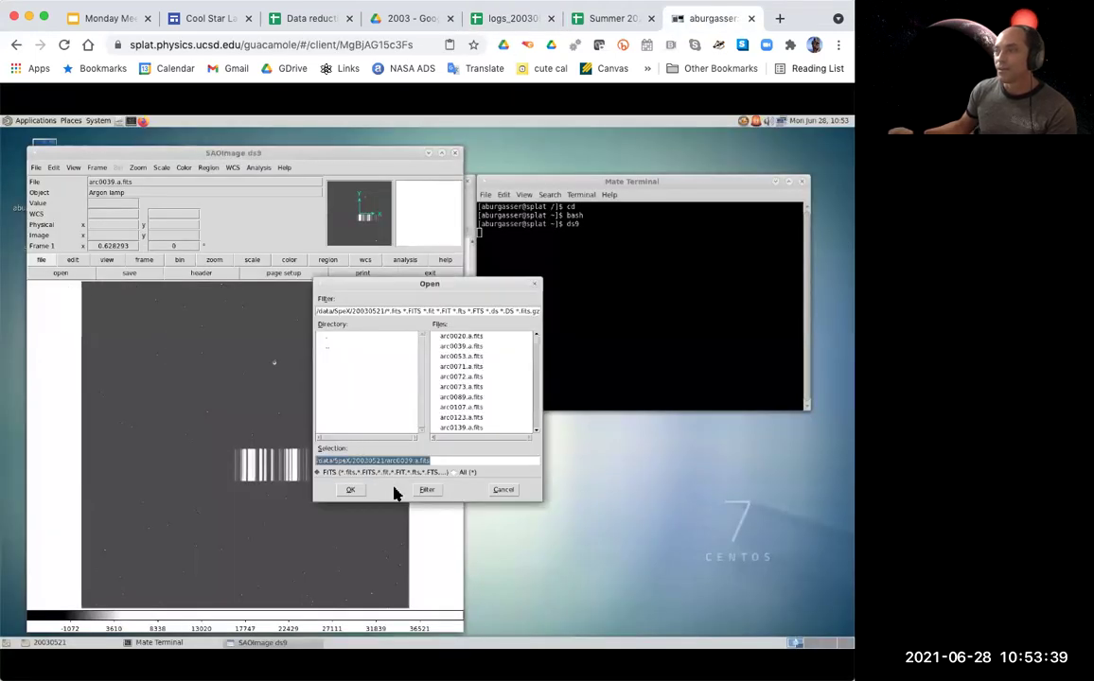
left_click_drag(534, 345, 527, 390)
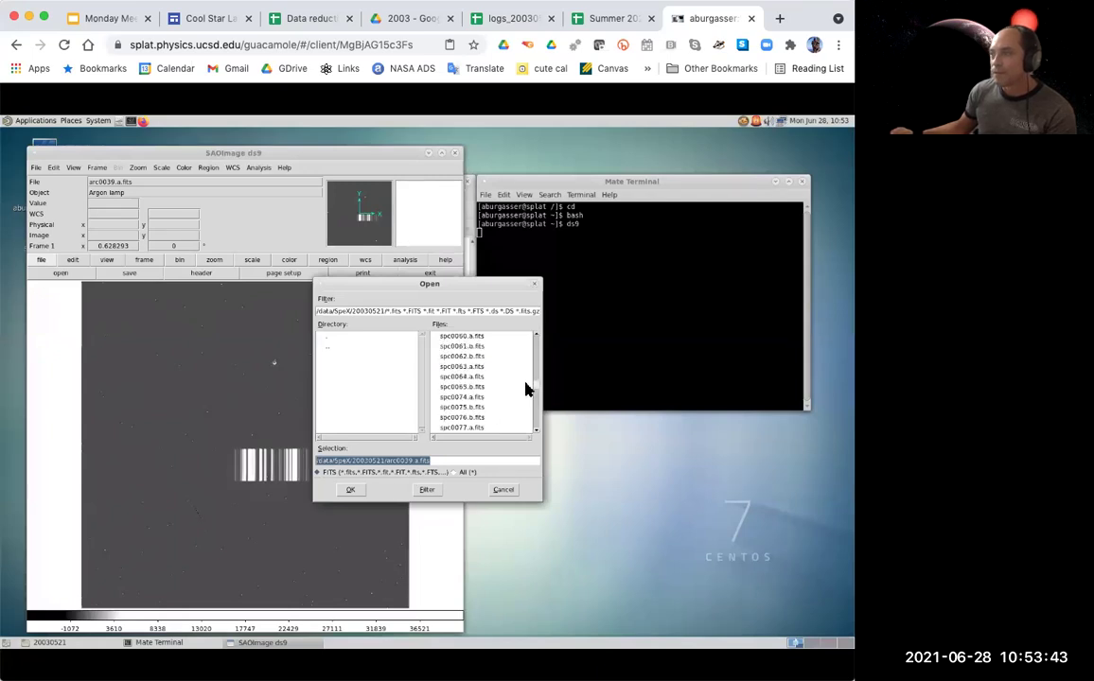
scroll(476, 341, "up", 1)
left_click(473, 338)
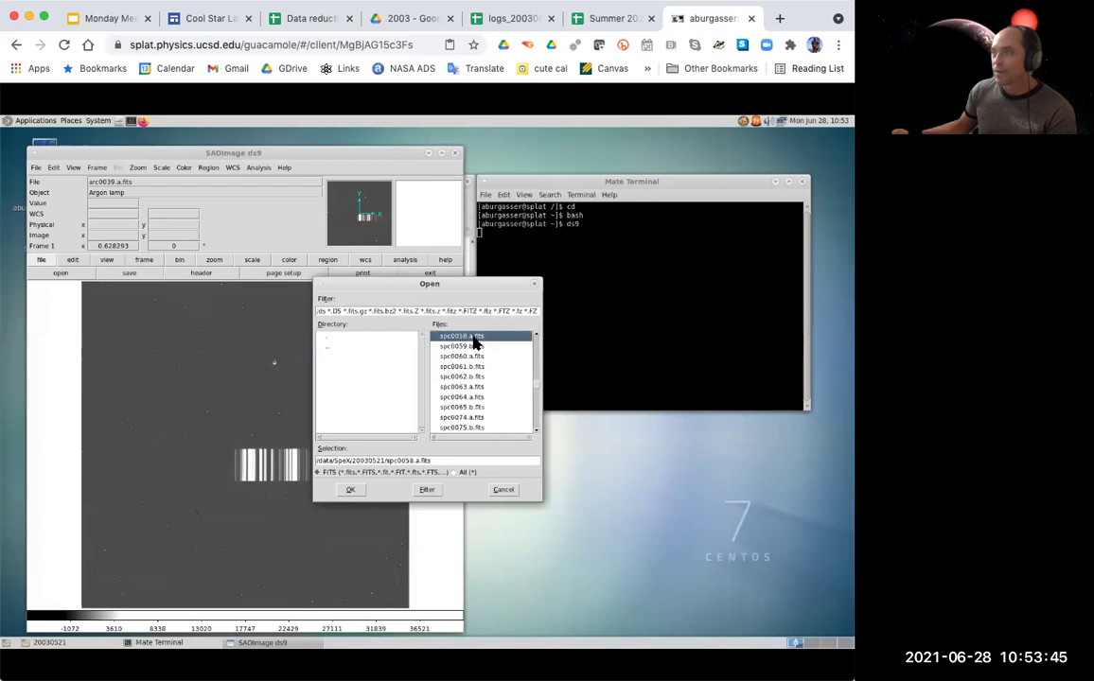
double_click(476, 342)
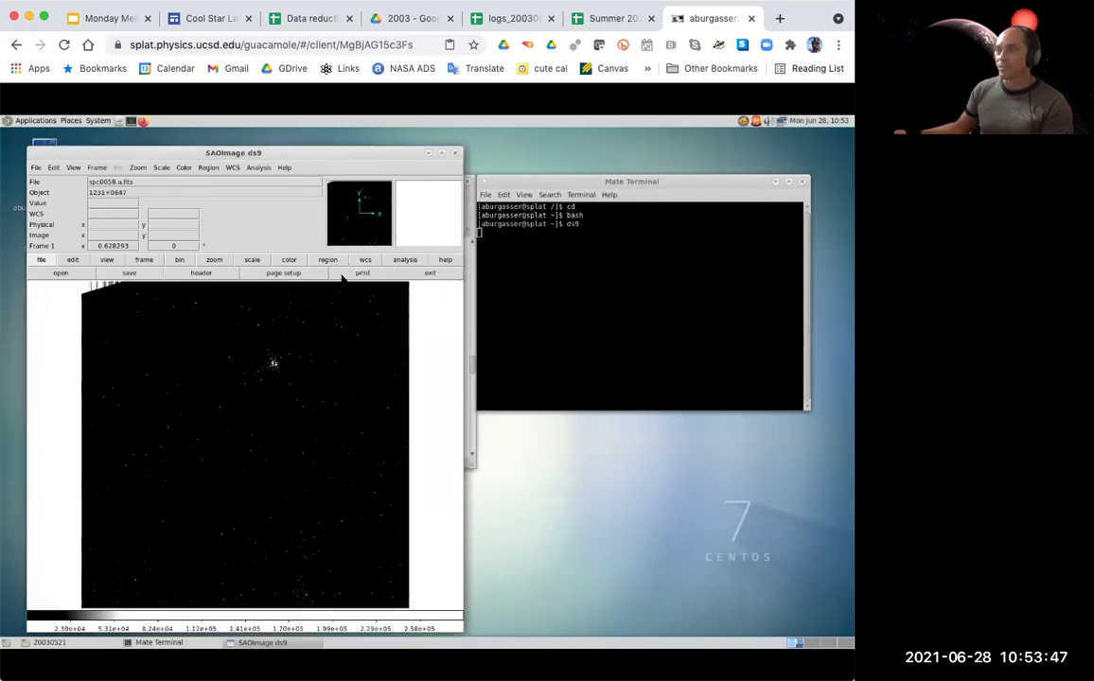
Change the scale limits of the spc0058.a.fits image and adjust its contrast and bias.
left_click(253, 262)
left_click(441, 273)
left_click_drag(322, 340, 58, 302)
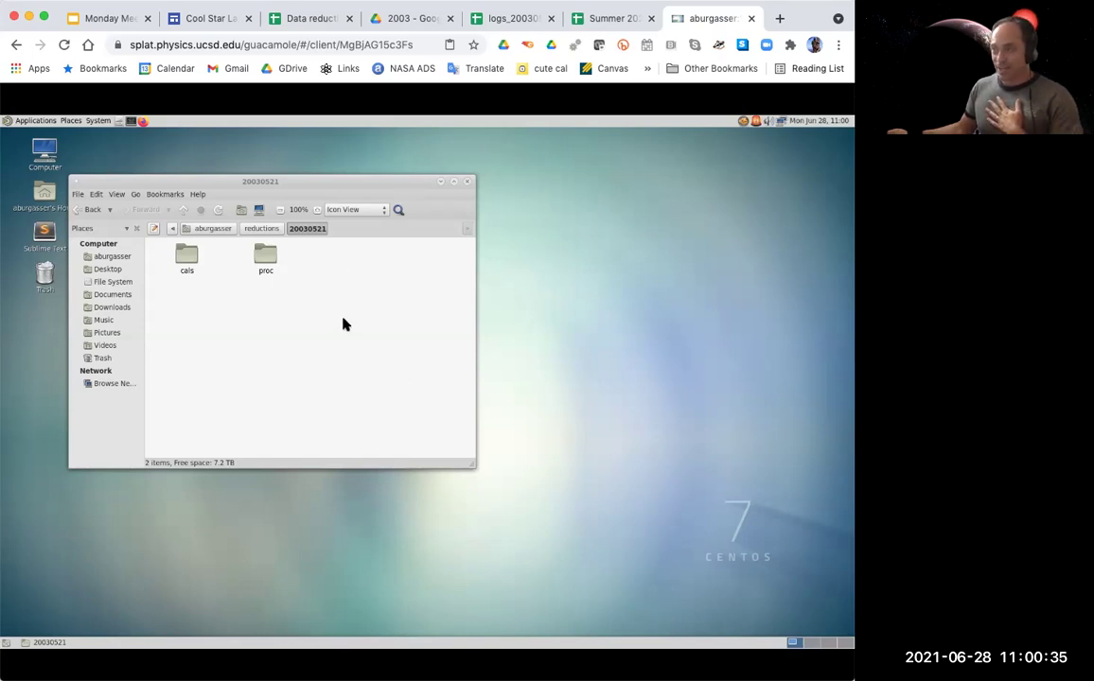
Open a new terminal, change to the home directory with cd and print its path with pwd.
left_click(131, 121)
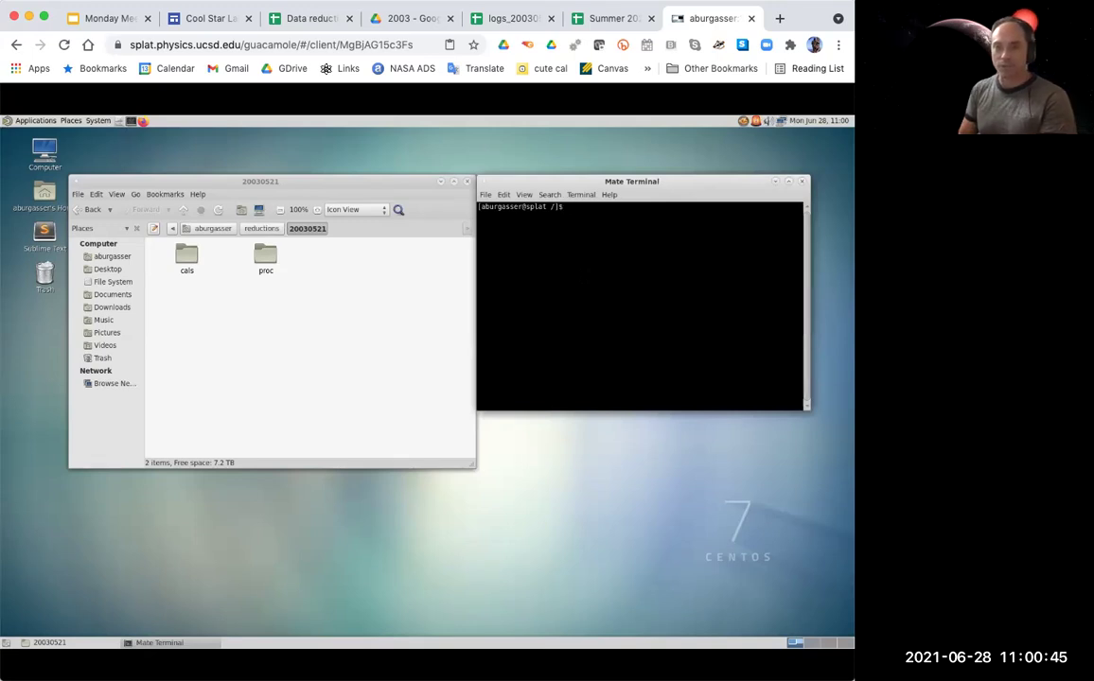
type("cd")
key("BackSpace")
key("BackSpace")
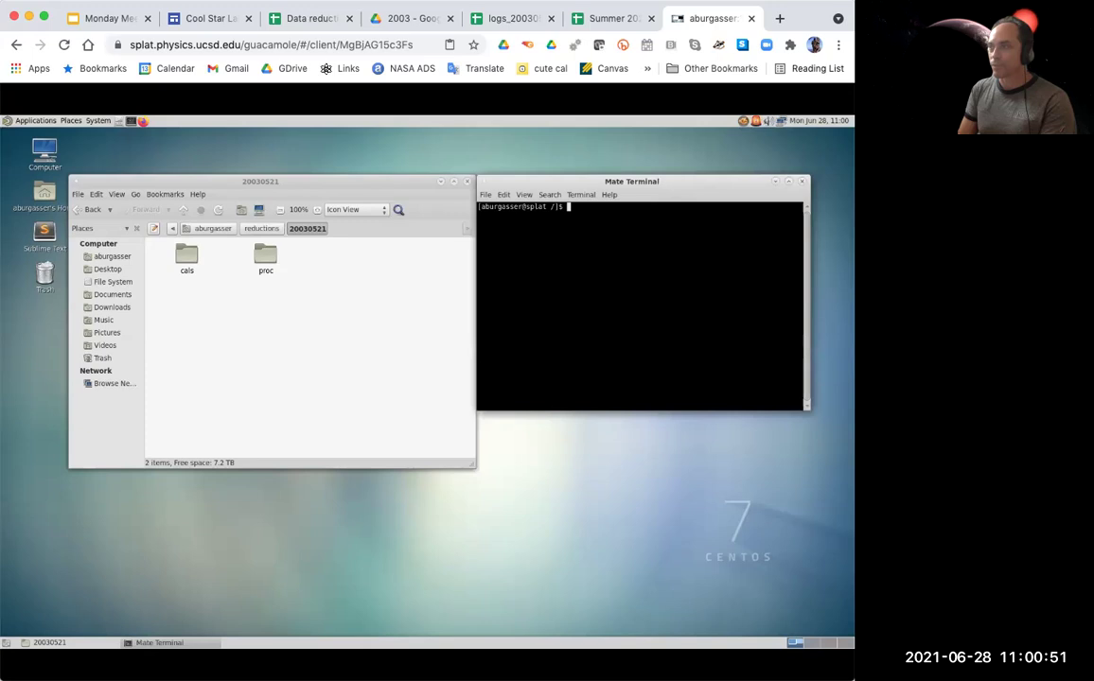
type("cd")
key("Return")
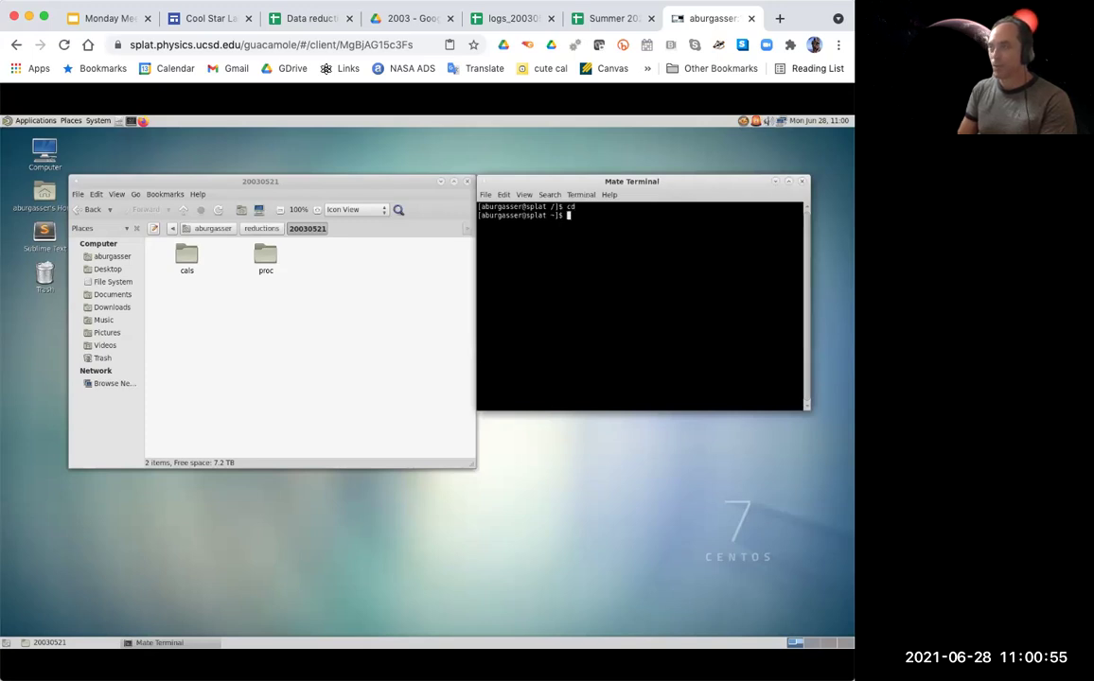
type("pwd")
key("Return")
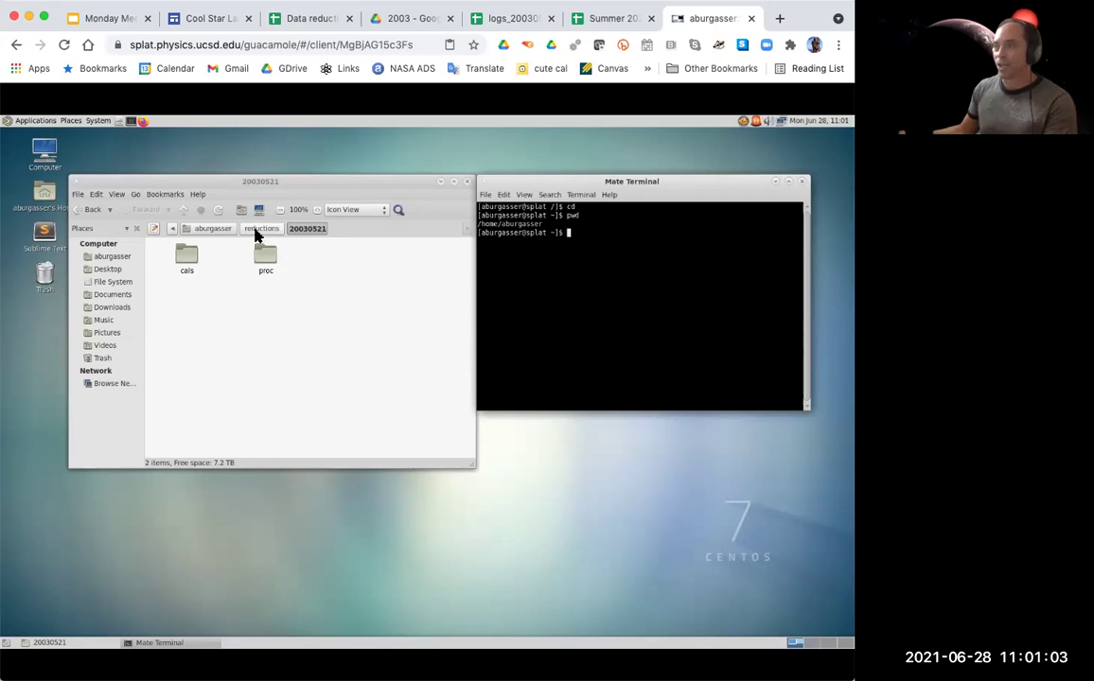
Change the terminal to the reductions/20030521 folder and print the working directory with pwd.
type("cd red")
key("Tab")
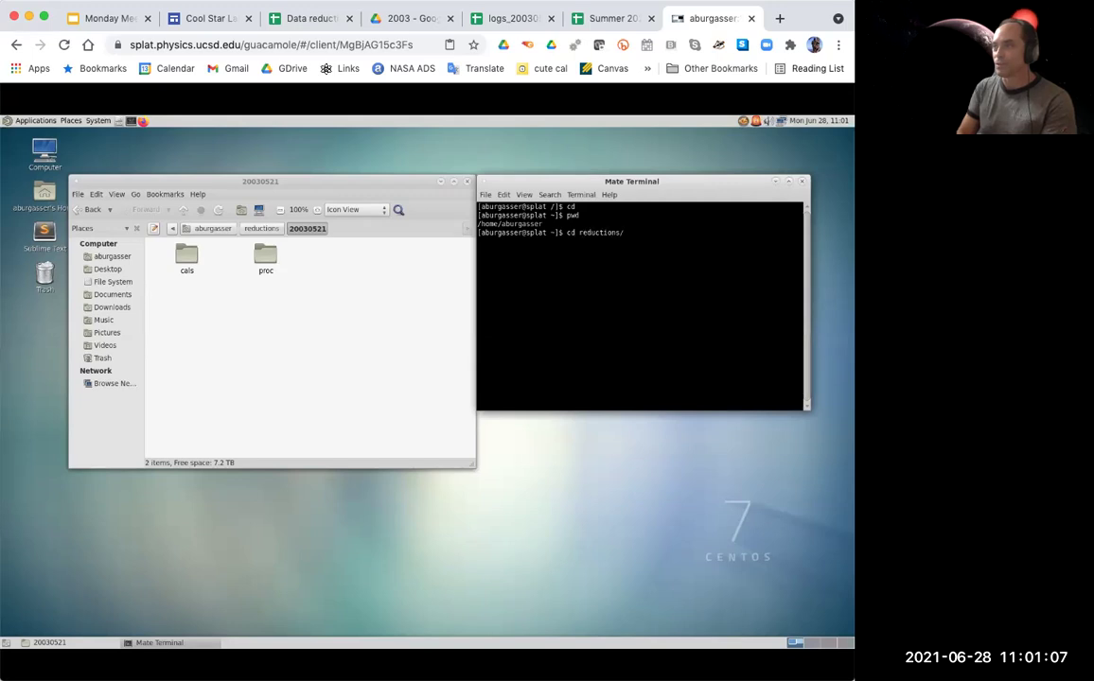
type("2003")
key("Tab")
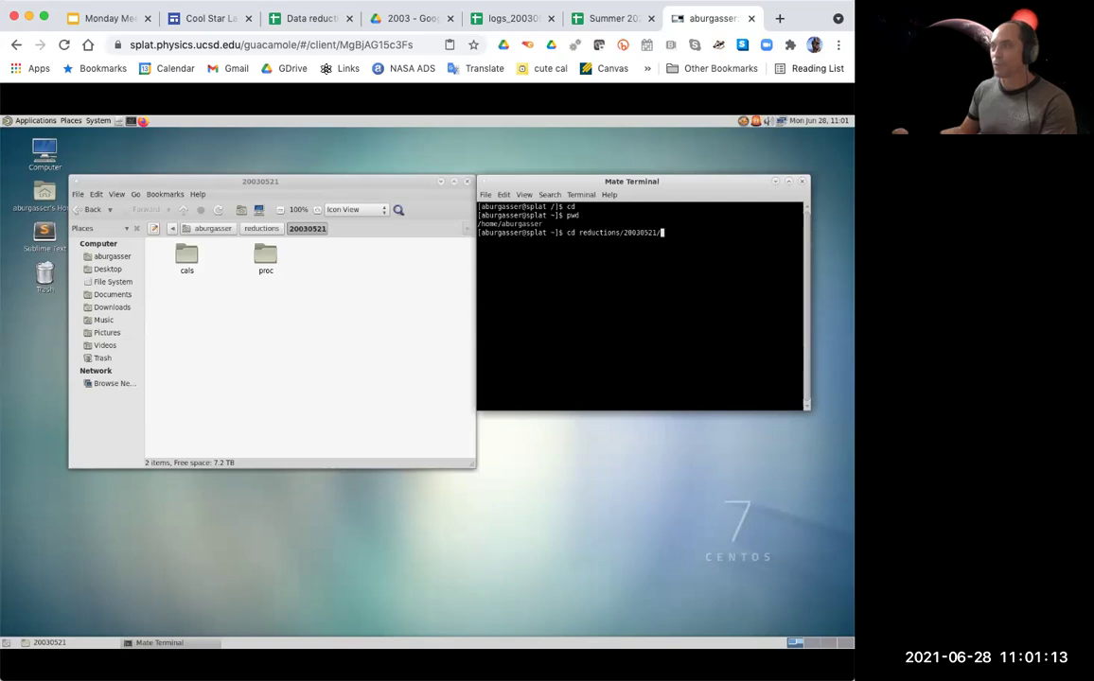
key("Return")
type("pwd")
key("Return")
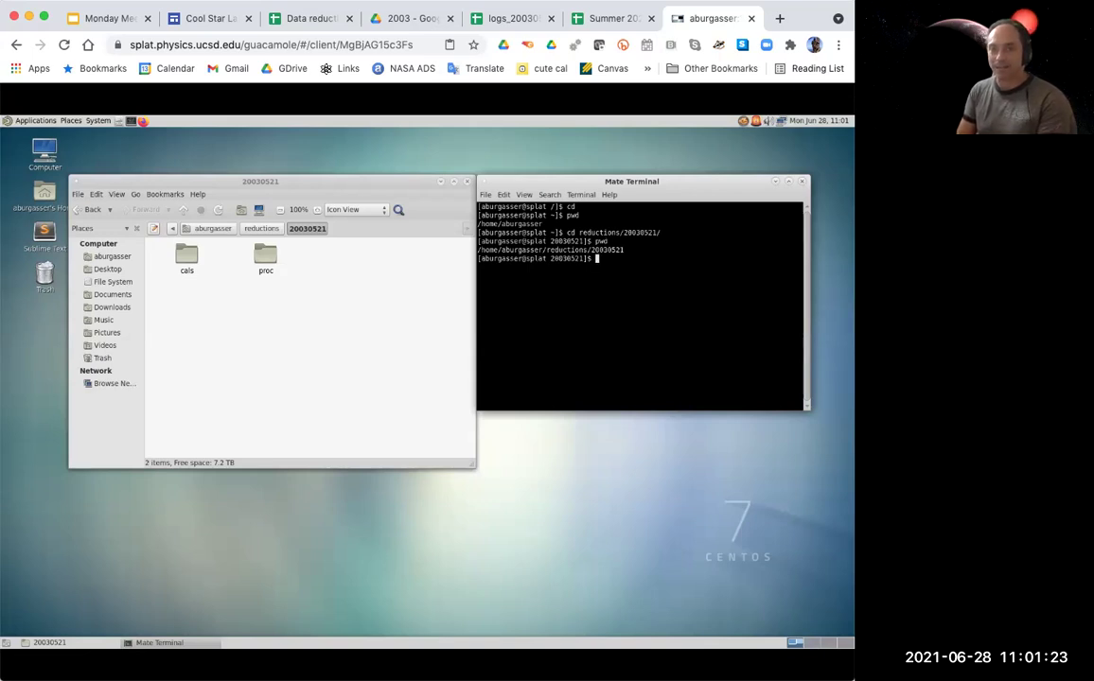
Start a bash shell in the 20030521 folder and launch idl from it.
type("bash")
key("Return")
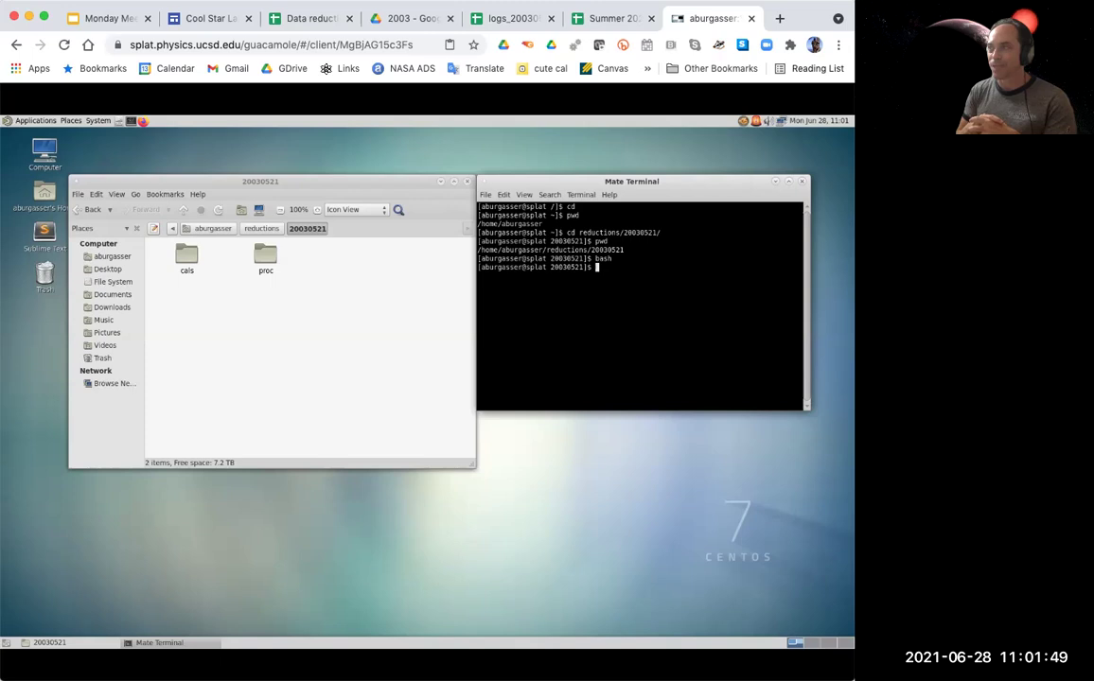
type("idl")
key("Return")
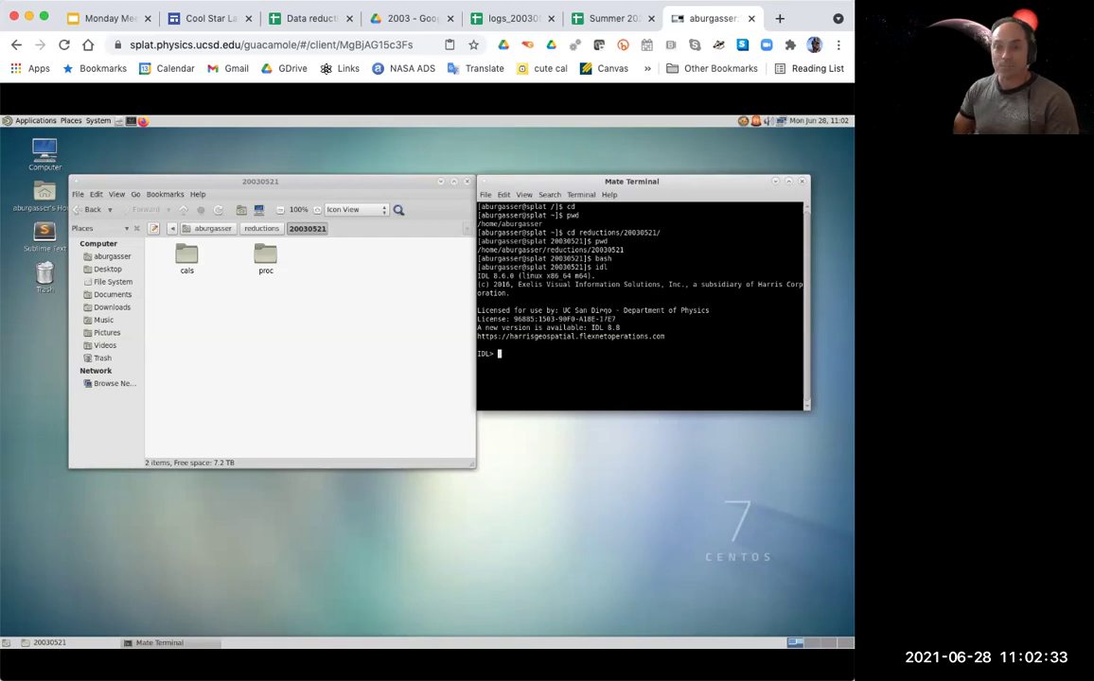
Run xspextool at the IDL prompt and move the Spextool window so the cals and proc folders are uncovered.
type("x")
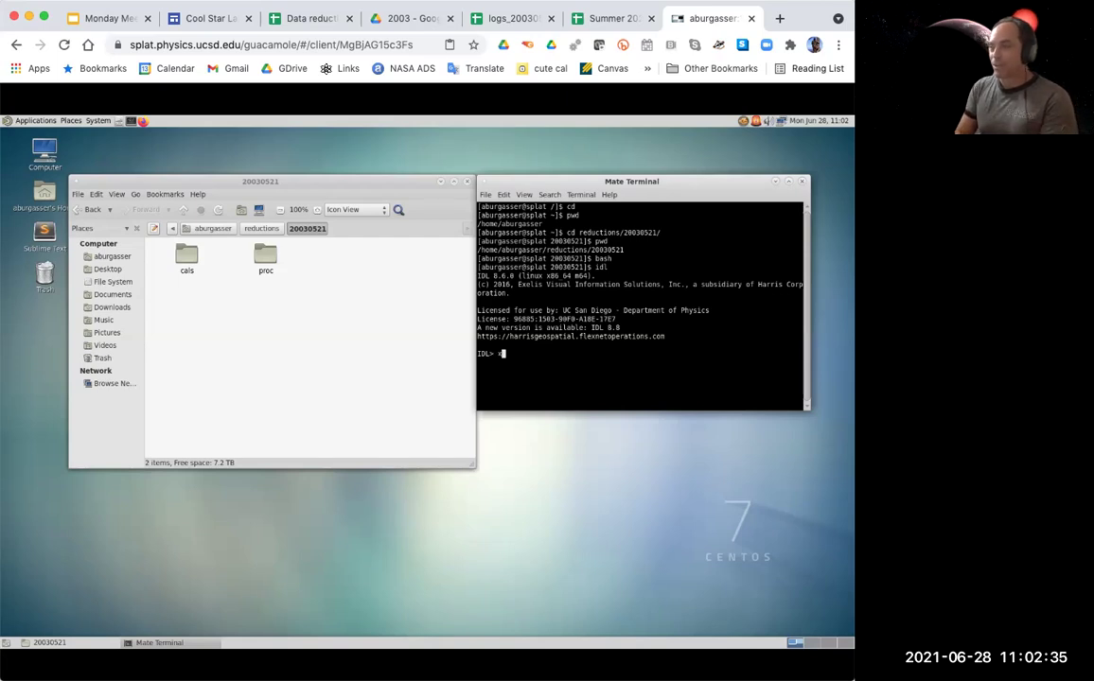
type("spexto")
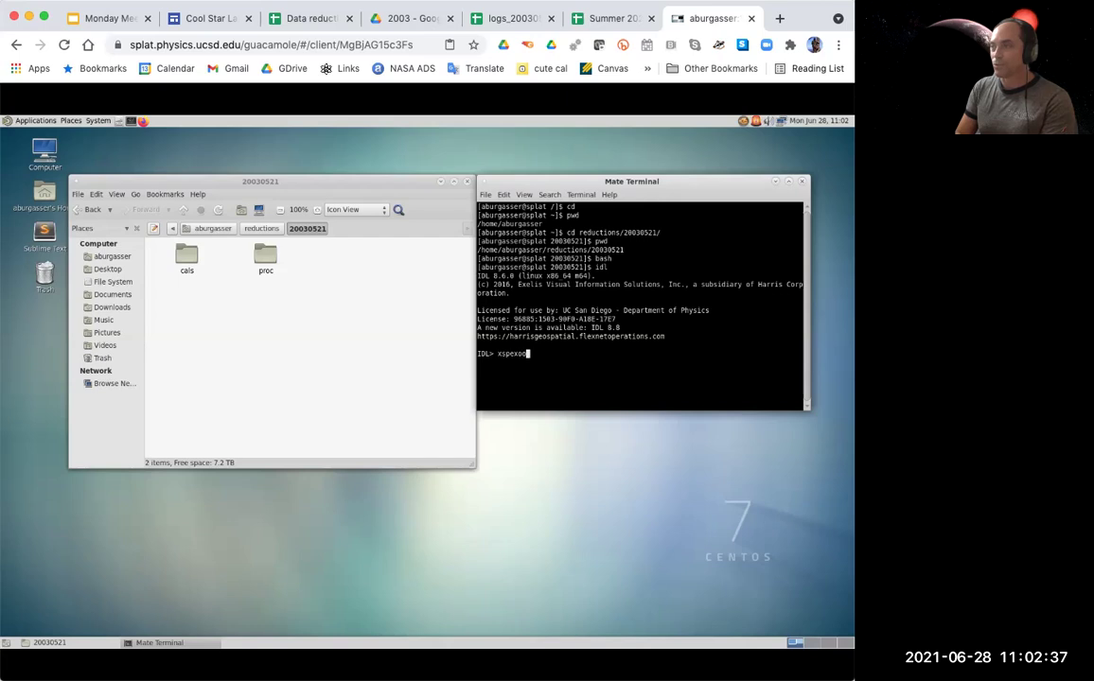
type("ol")
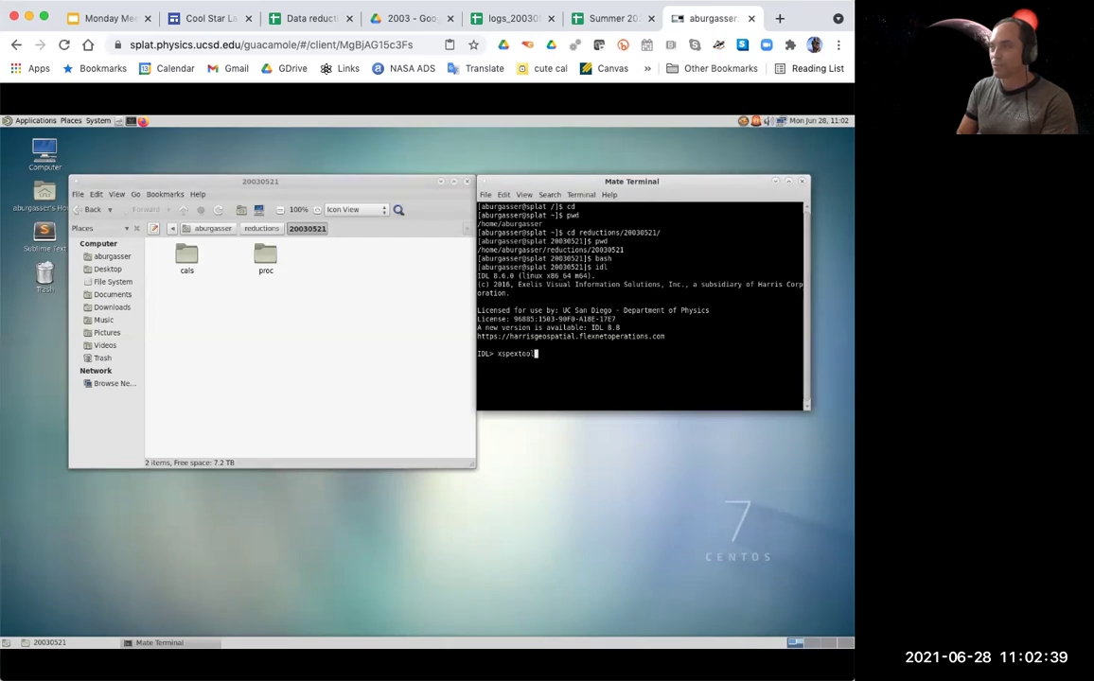
key("Return")
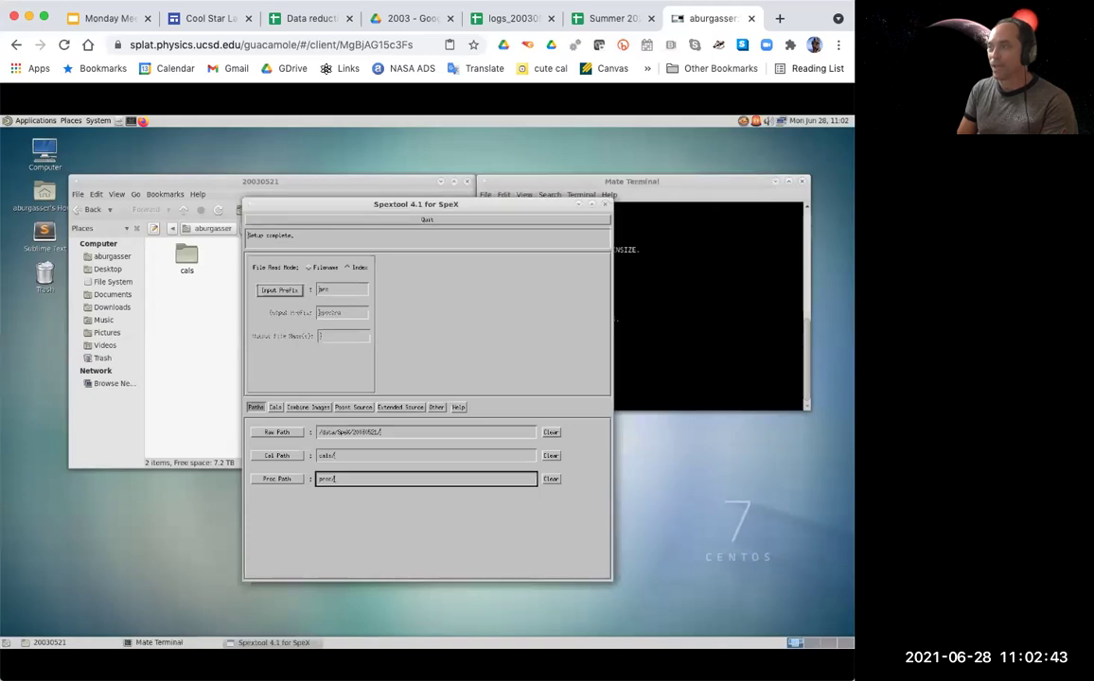
left_click_drag(347, 195, 441, 199)
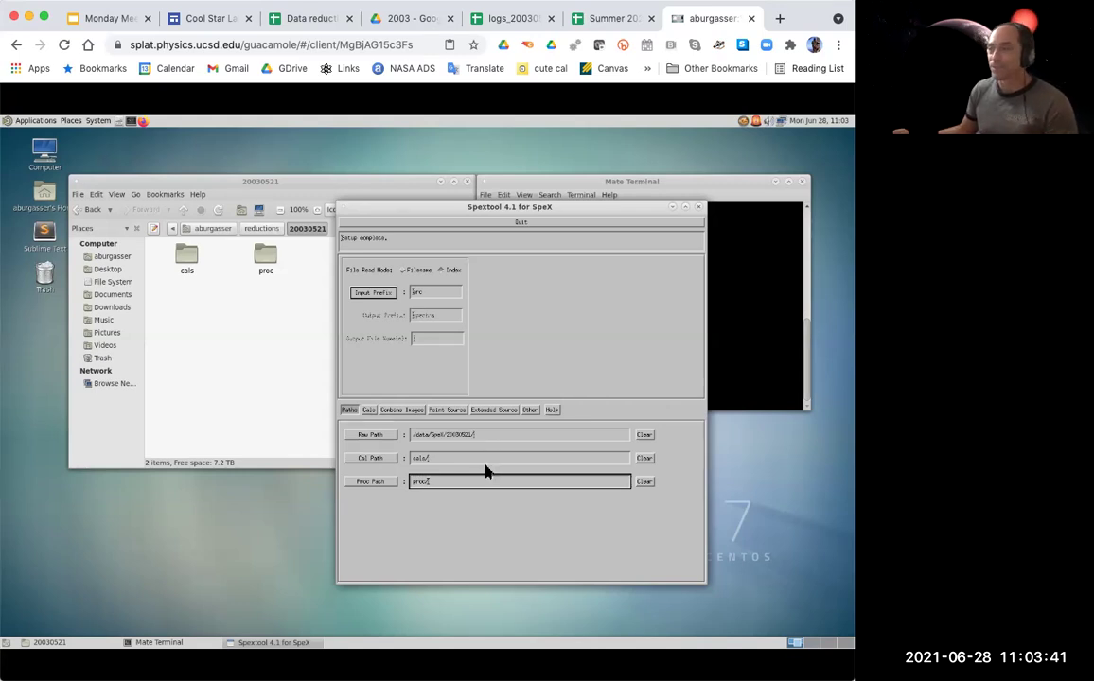
Try to open the Spextool calibration settings with the Cal Path set to cal/.
left_click(425, 460)
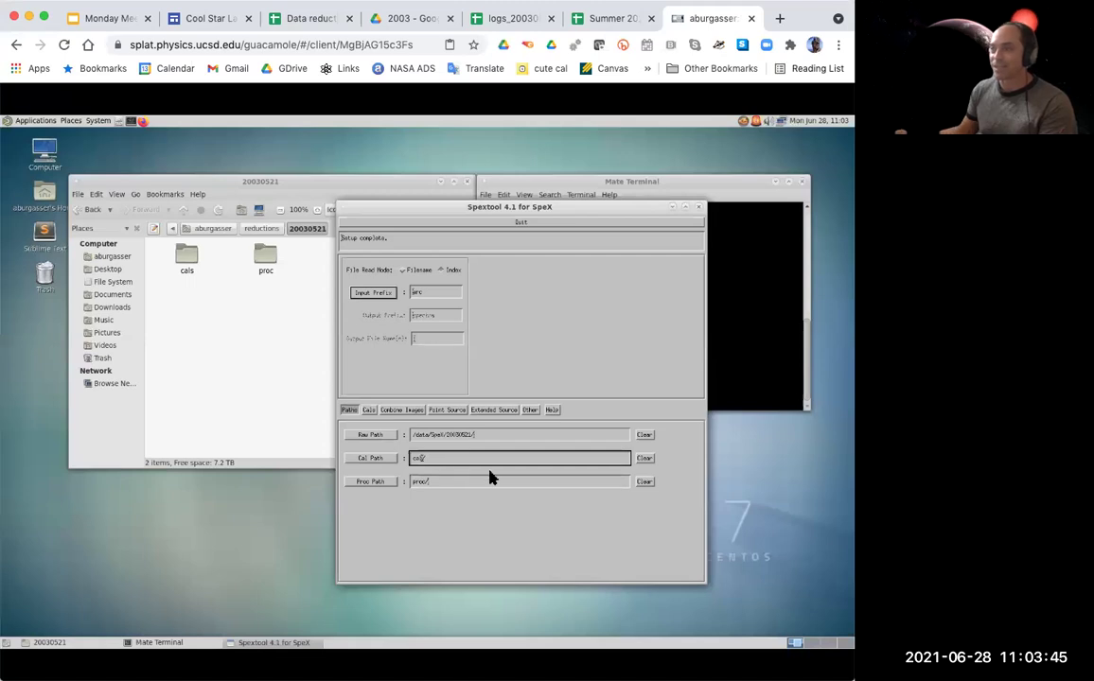
left_click(370, 411)
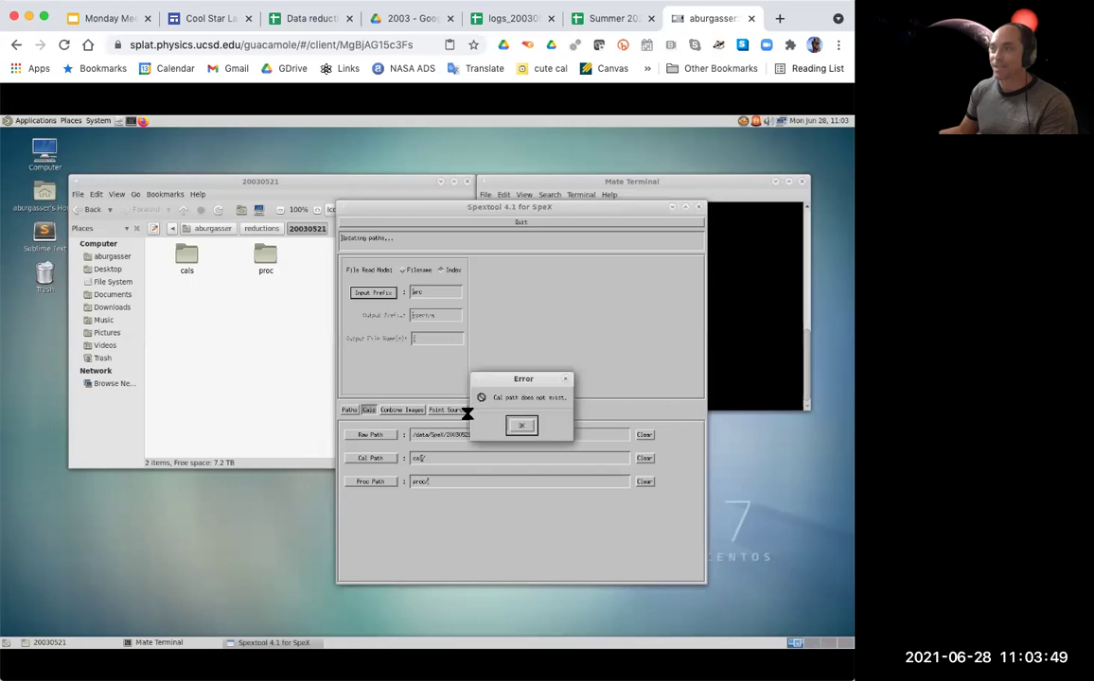
left_click(521, 427)
Set the Cal Path to cals/ and open the Spextool calibration settings.
left_click(422, 457)
type("s")
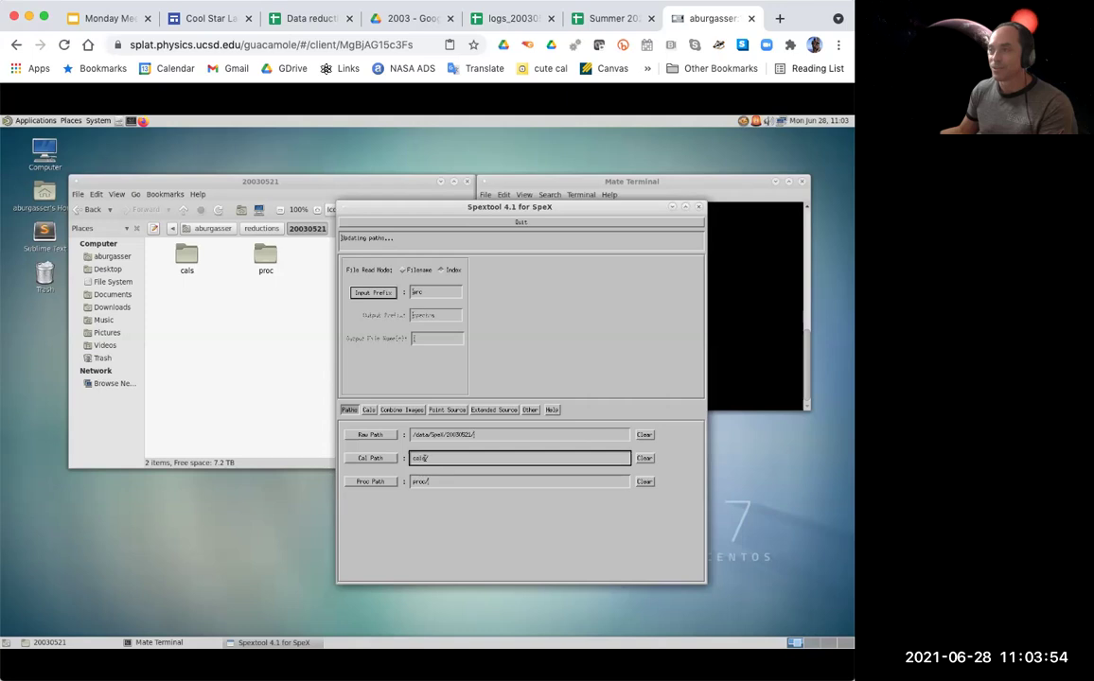
left_click(368, 412)
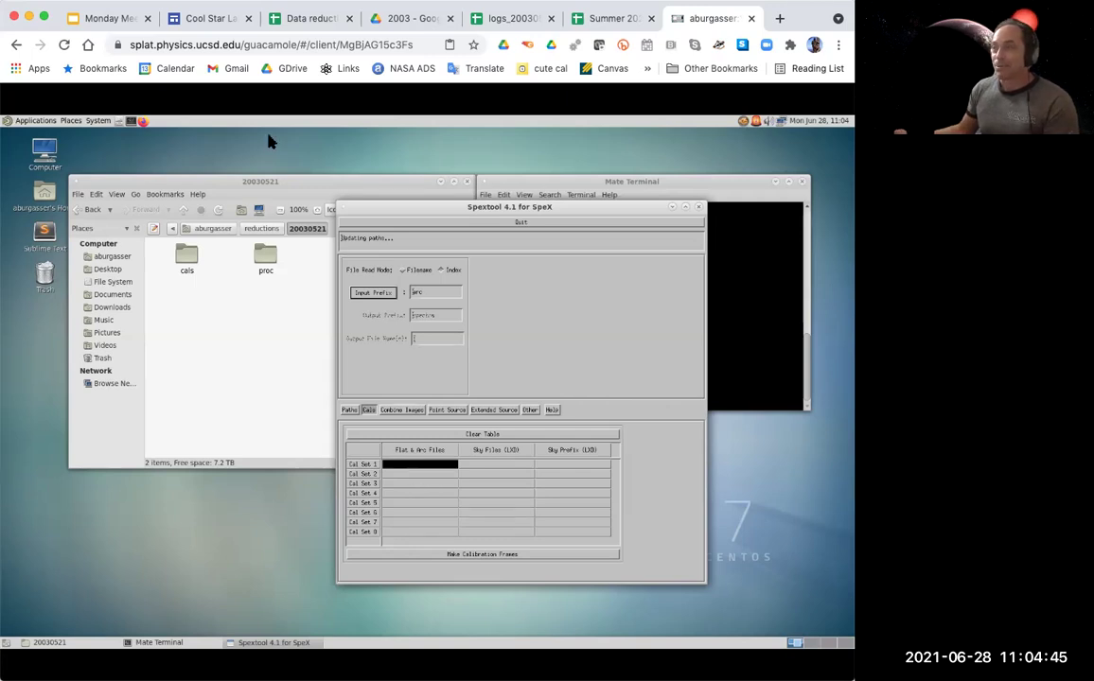
Check the file numbers of the flat field and arc lamp frames after HD 101369 in logs_20030521 and return to Spextool.
left_click(494, 23)
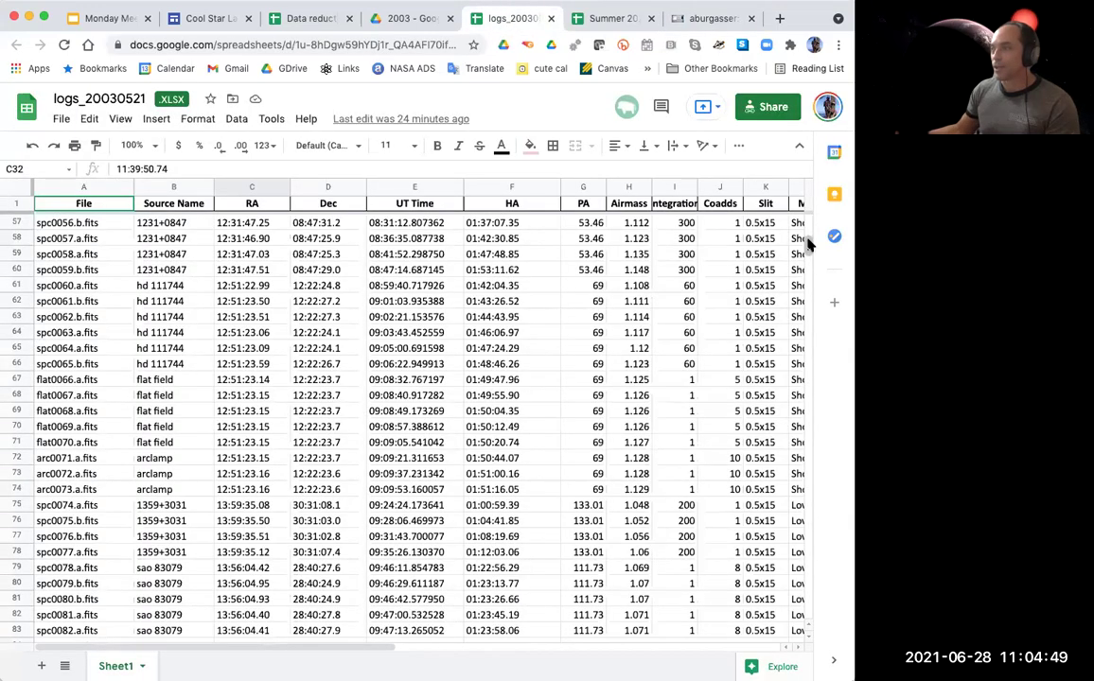
left_click_drag(809, 244, 809, 232)
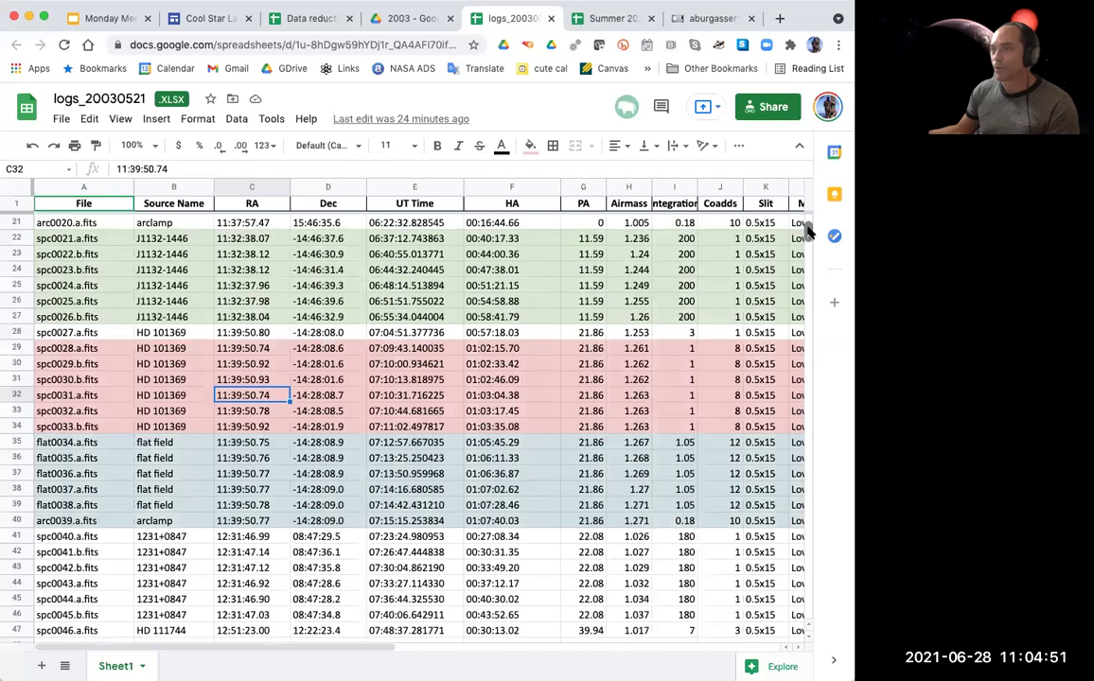
scroll(732, 208, "up", 2)
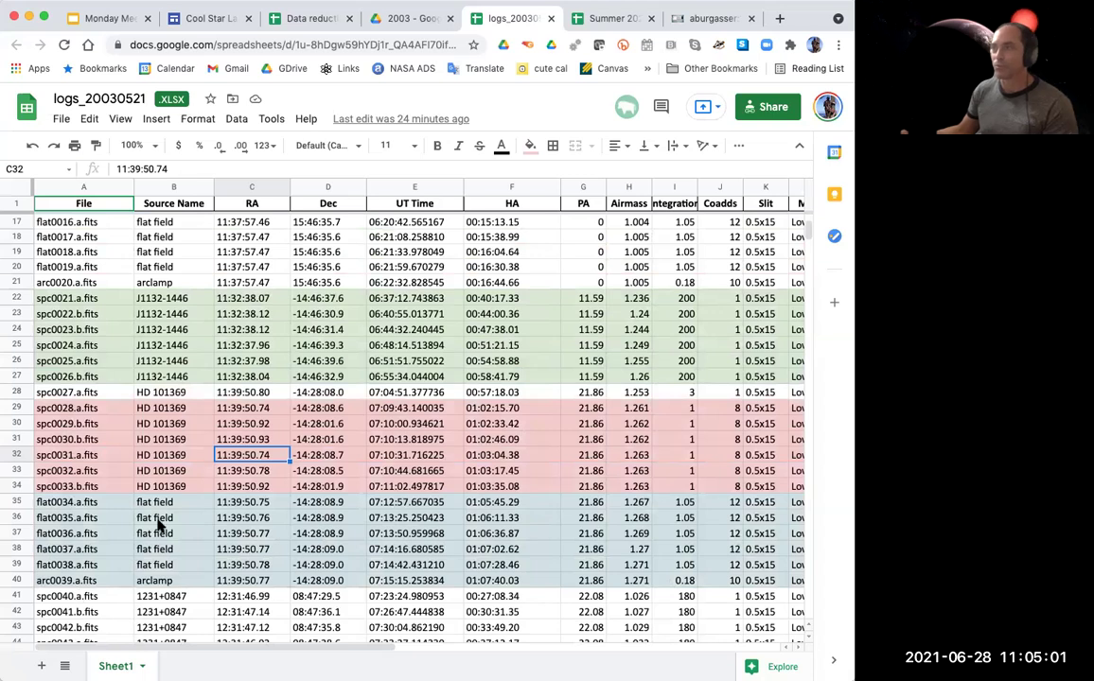
left_click(711, 18)
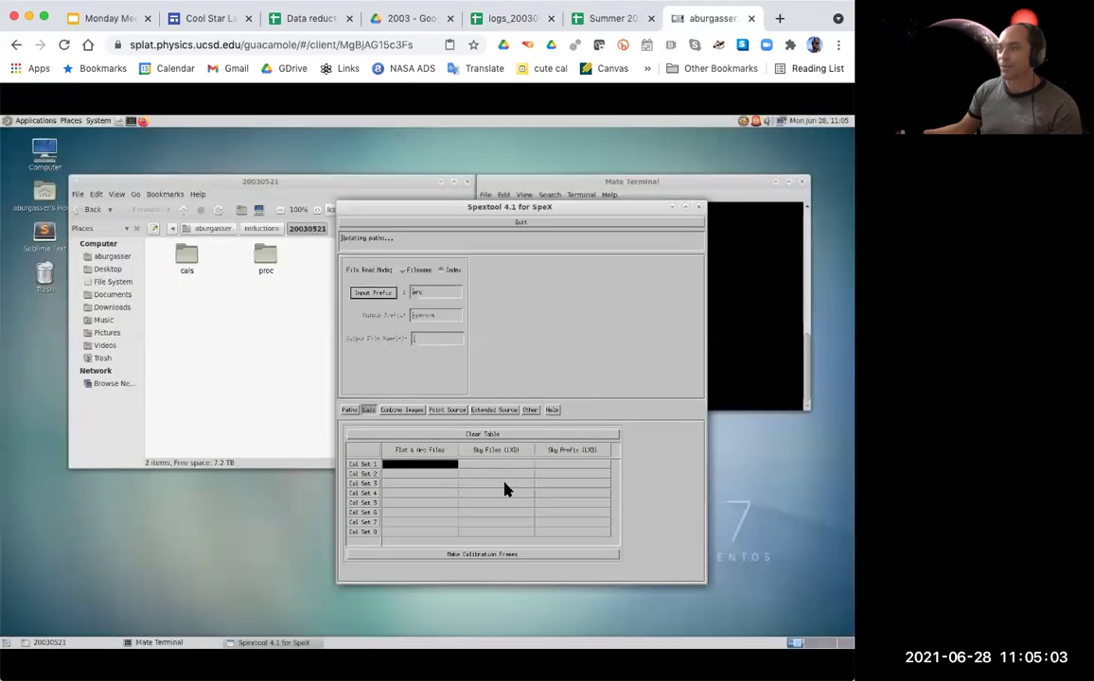
Enter 34-39 as the flat and arc files of Cal Set 1 and check the range against the logs_20030521 spreadsheet.
type("36-")
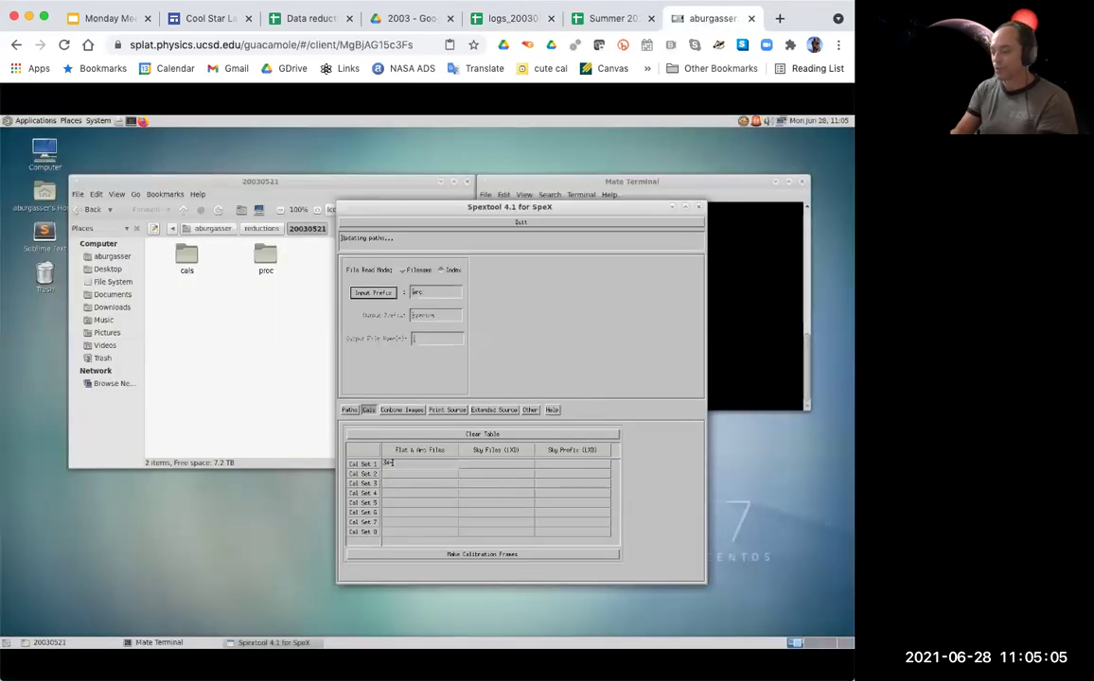
type("39")
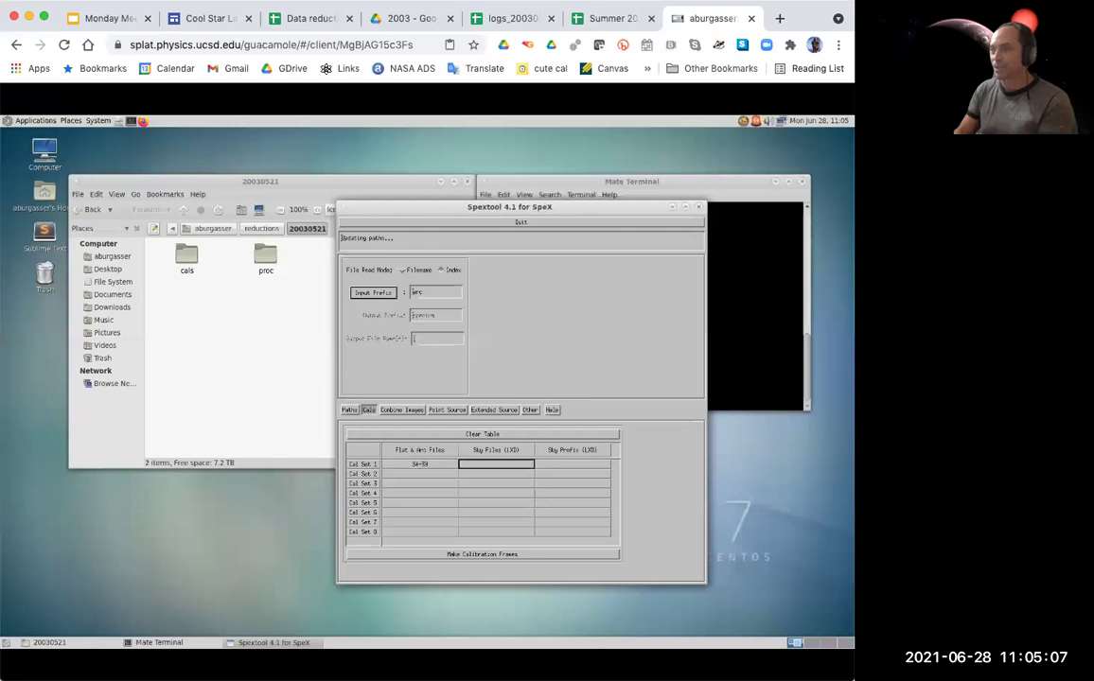
key("Tab")
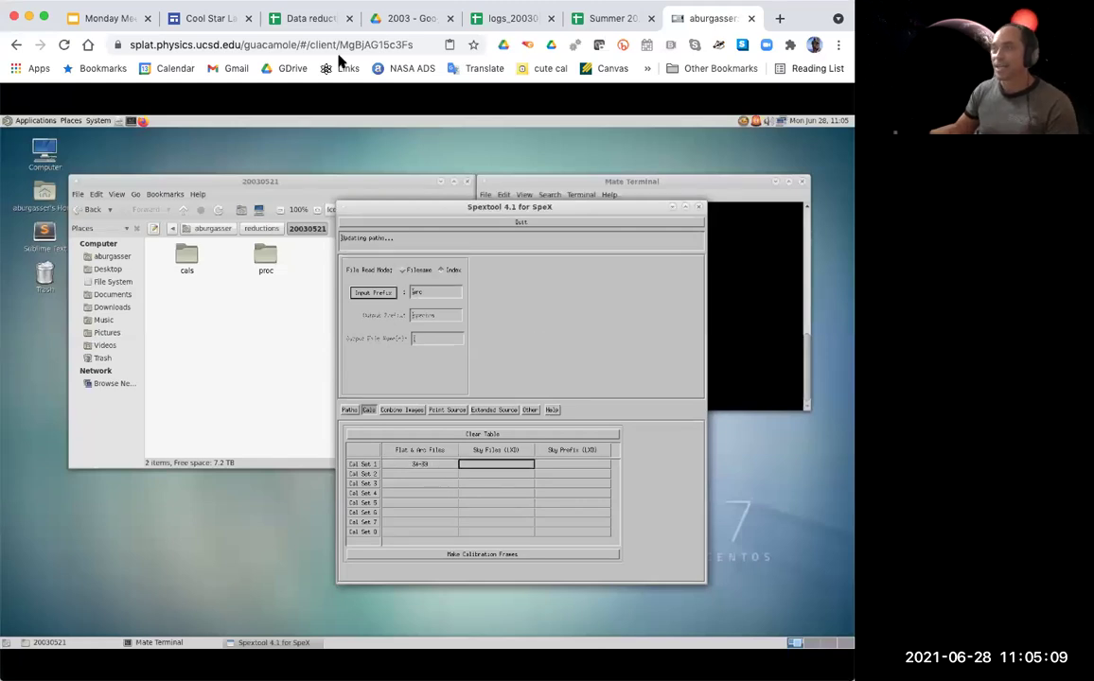
left_click(516, 20)
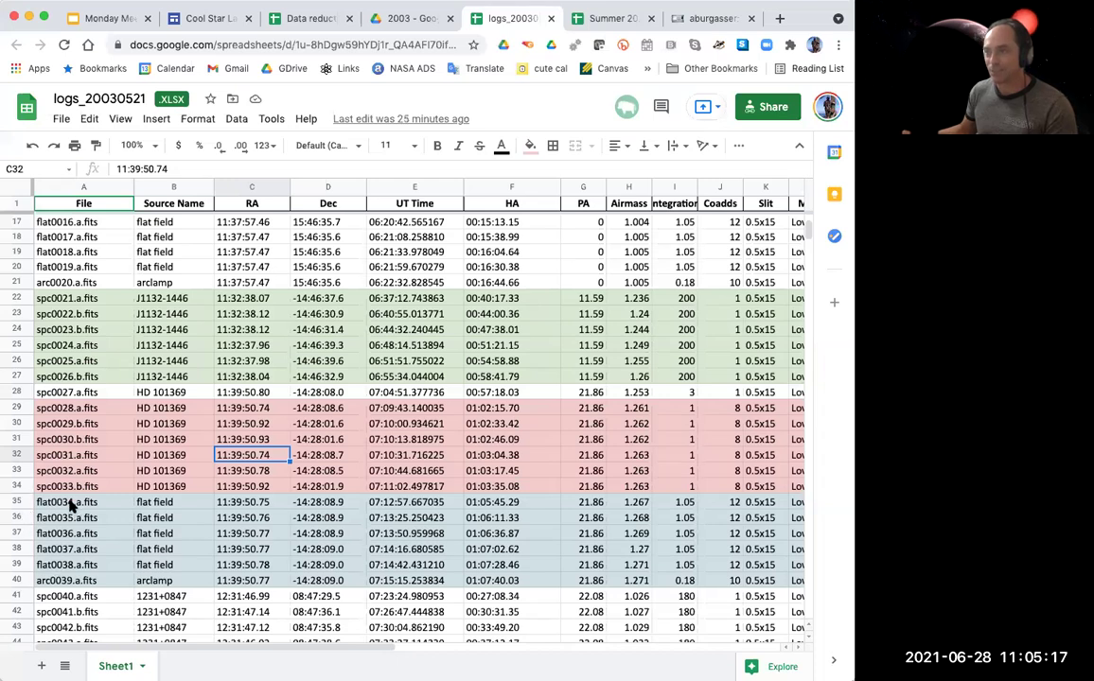
left_click(702, 18)
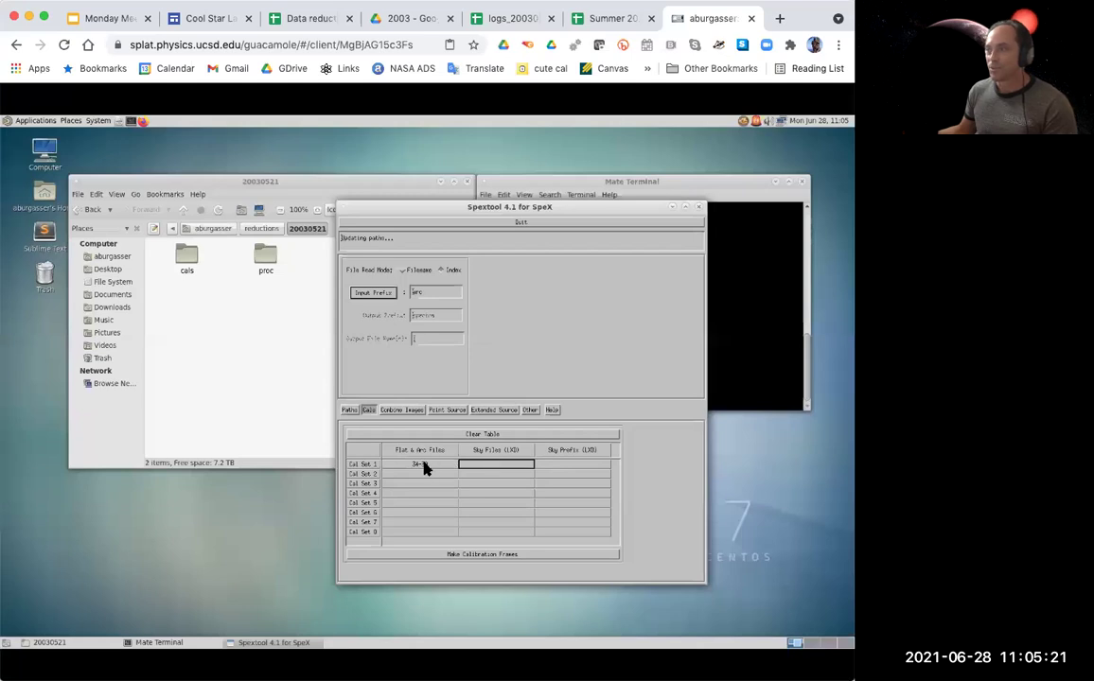
Make the calibration frames for files 34-39 and display the combined flat in Ximgtool fitted to the window with Hist Eq scaling.
left_click(470, 556)
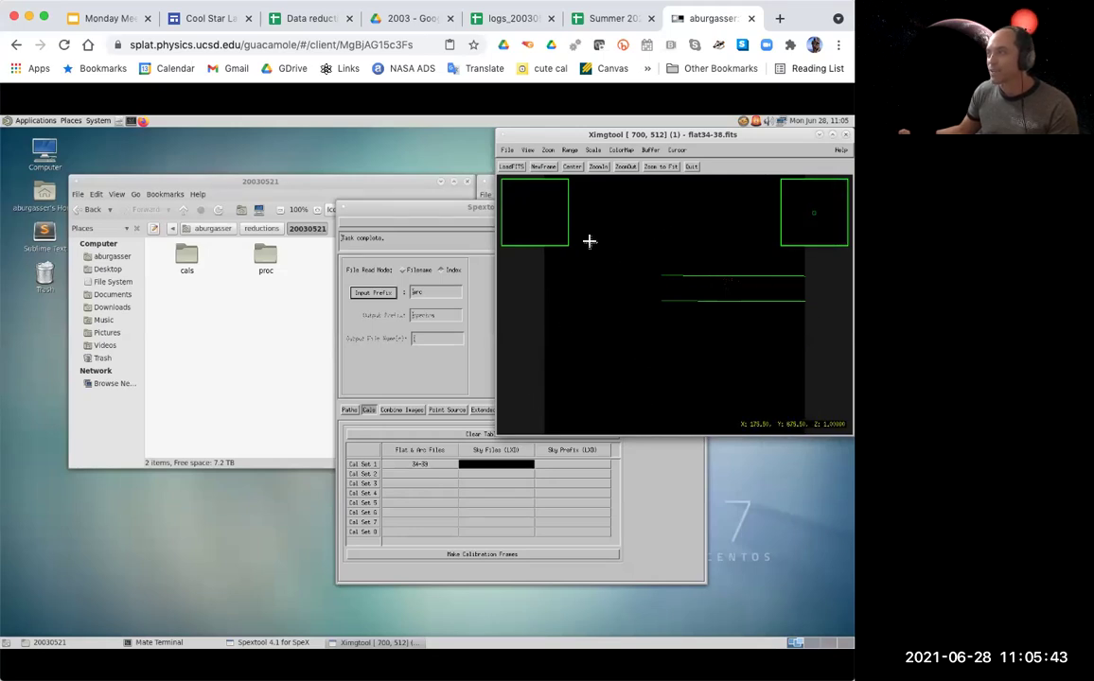
scroll(637, 231, "down", 1)
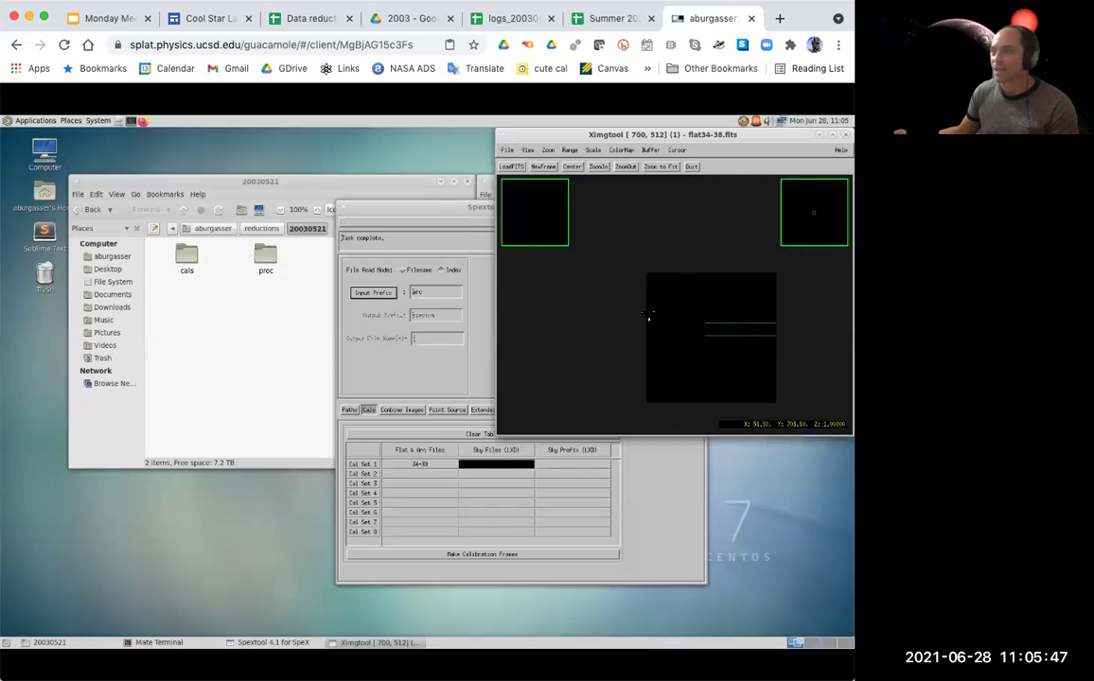
left_click(660, 167)
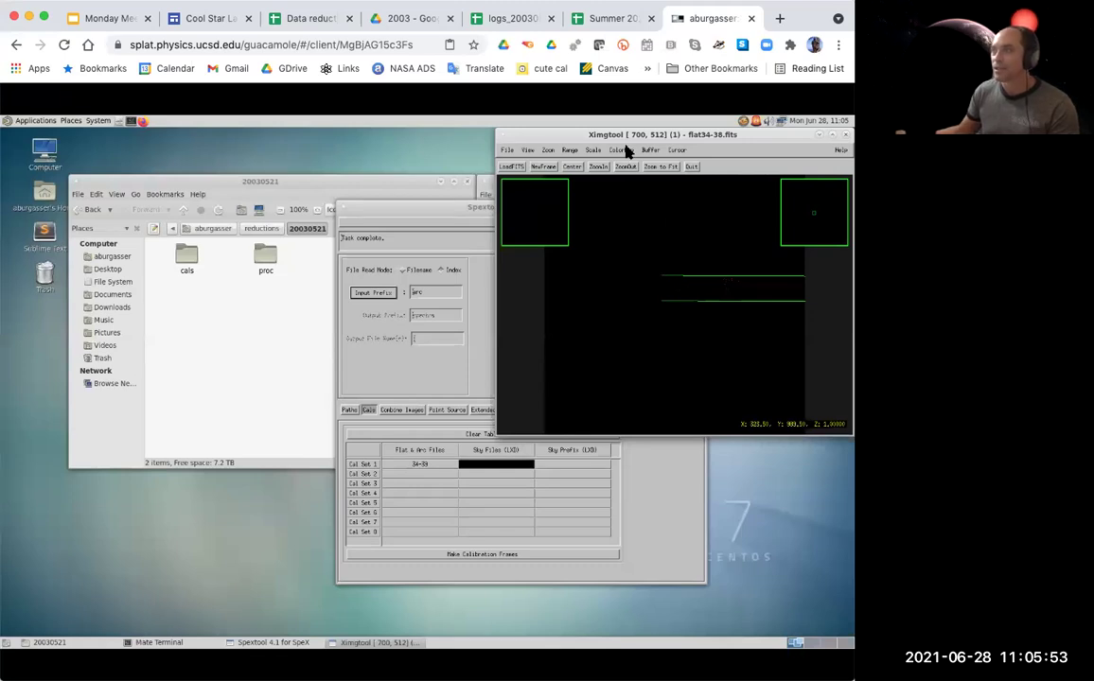
left_click(594, 150)
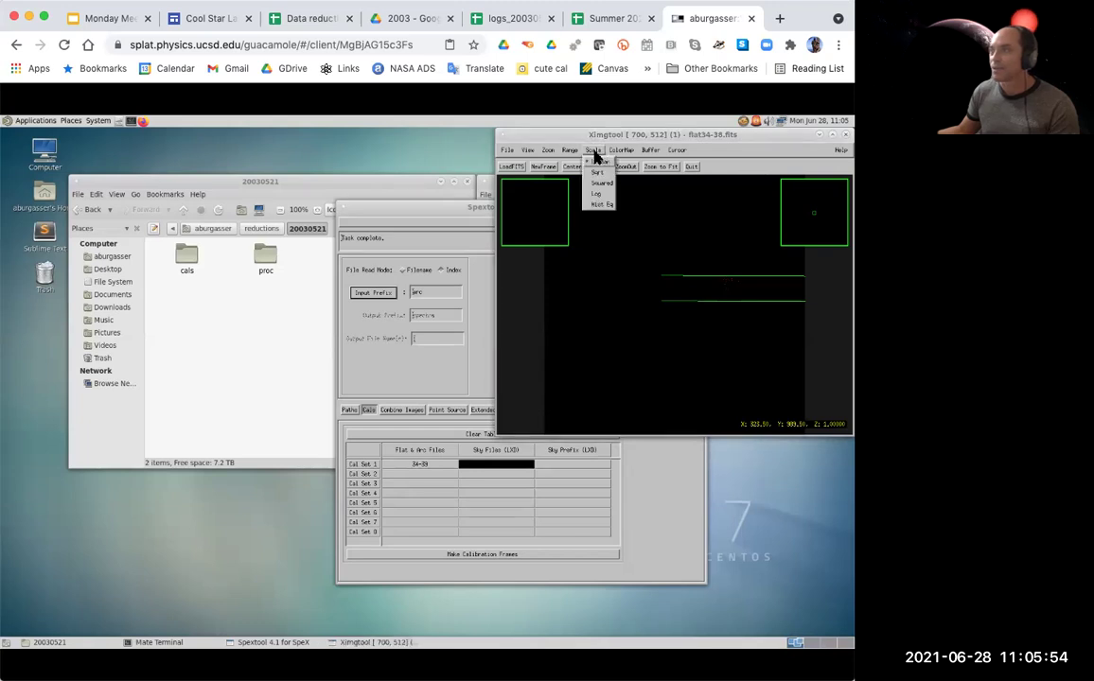
left_click(601, 204)
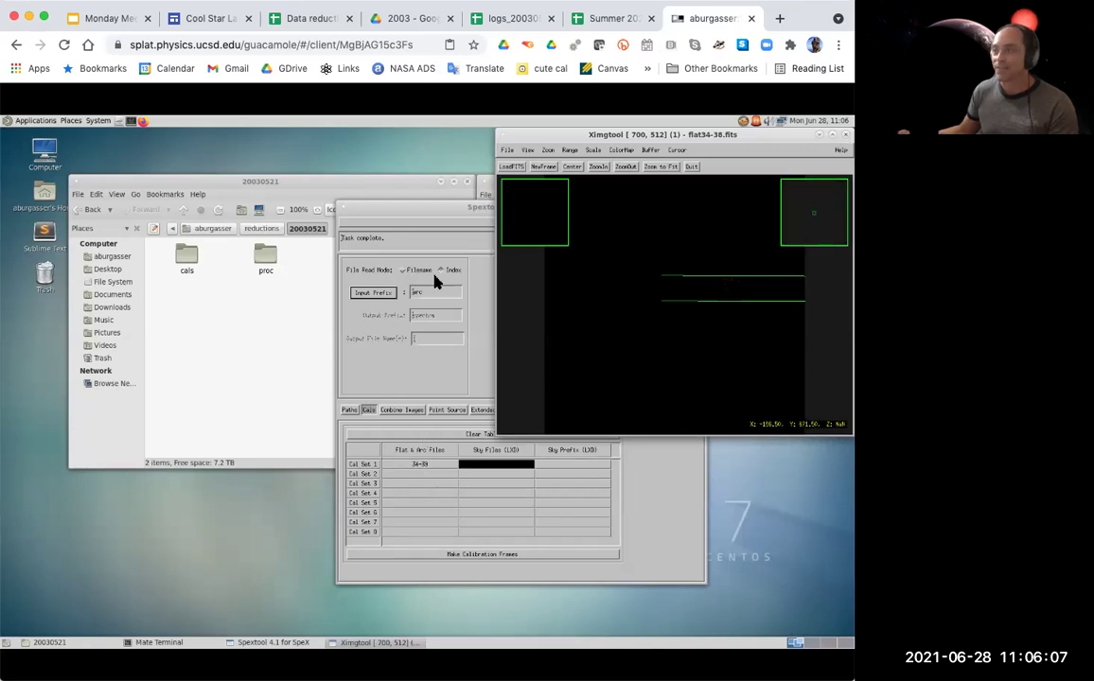
Look up the flat and arc files after HD 111744 in logs_20030521 and enter 48-53 for Cal Set 1 in Spextool.
left_click(499, 19)
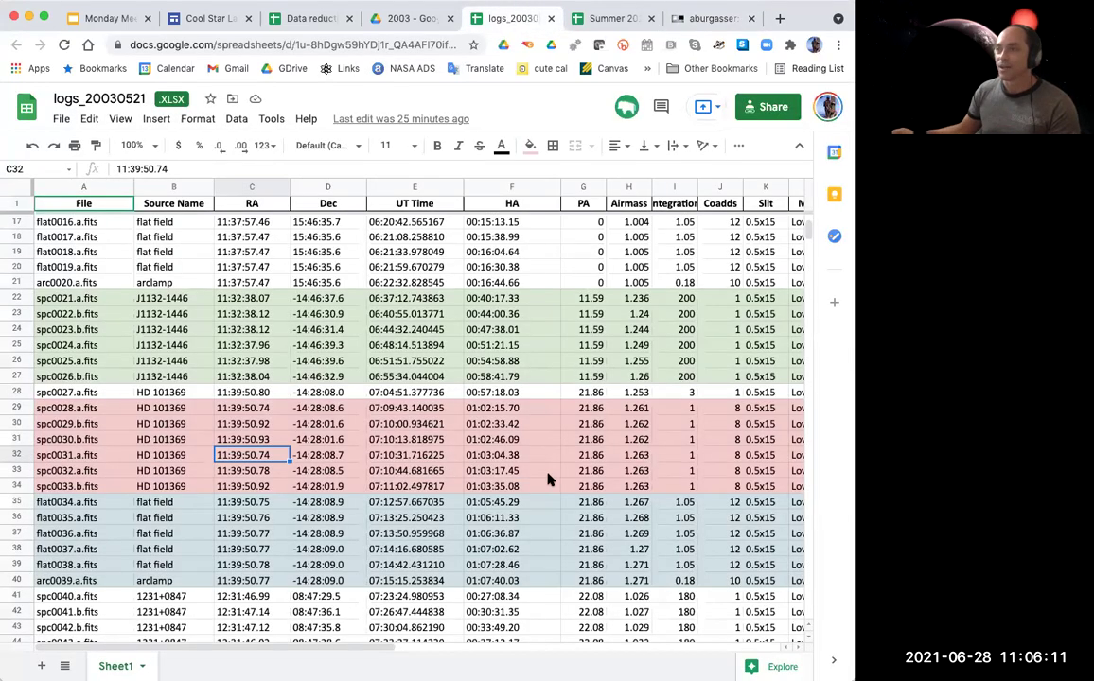
scroll(728, 217, "up", 5)
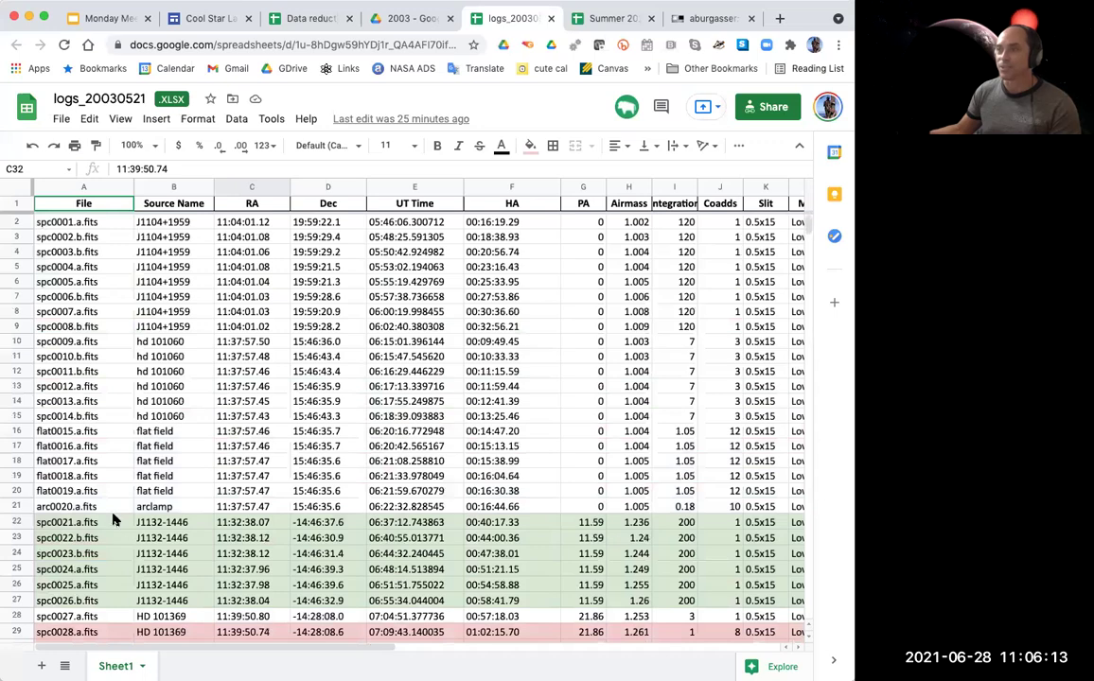
left_click_drag(806, 220, 807, 238)
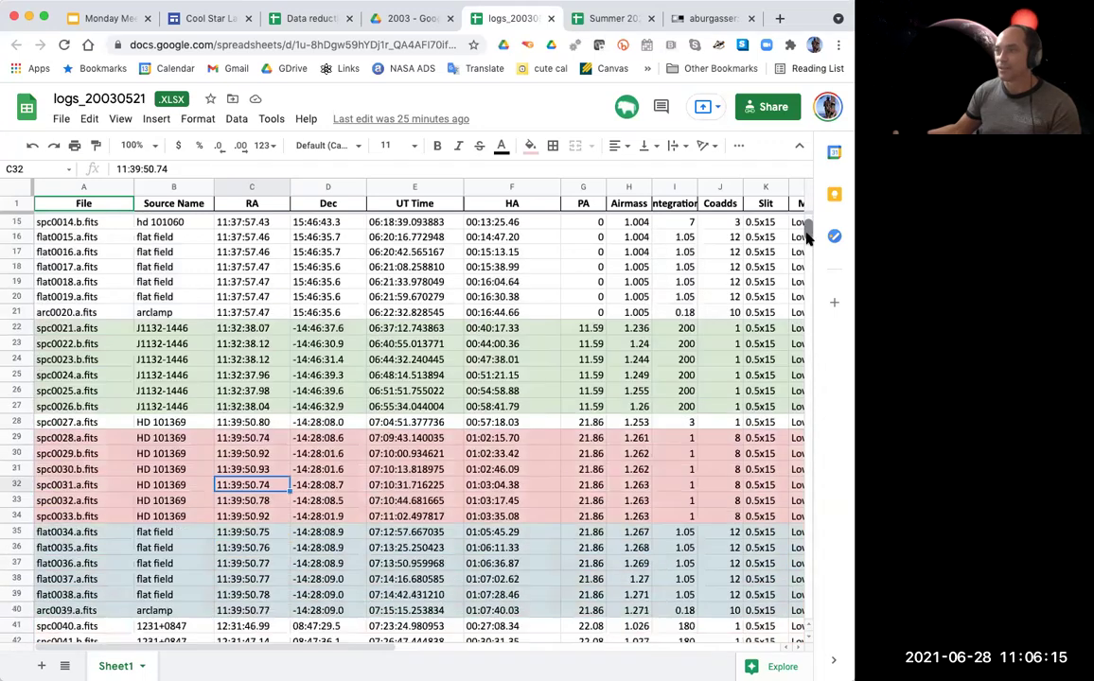
scroll(85, 378, "down", 5)
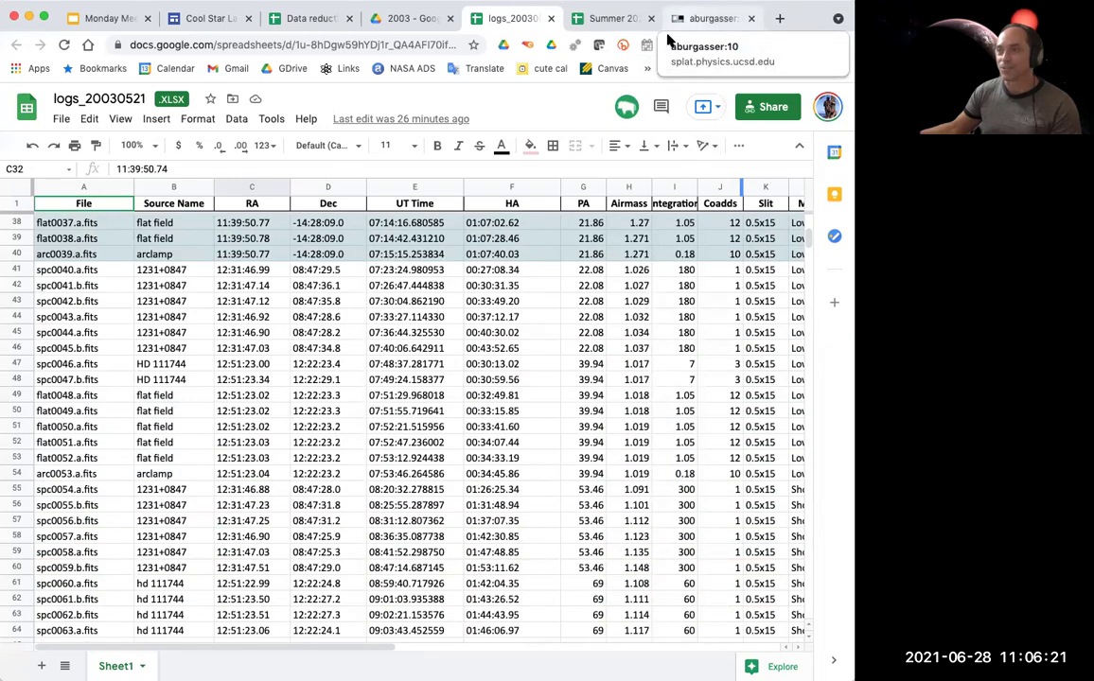
left_click(696, 19)
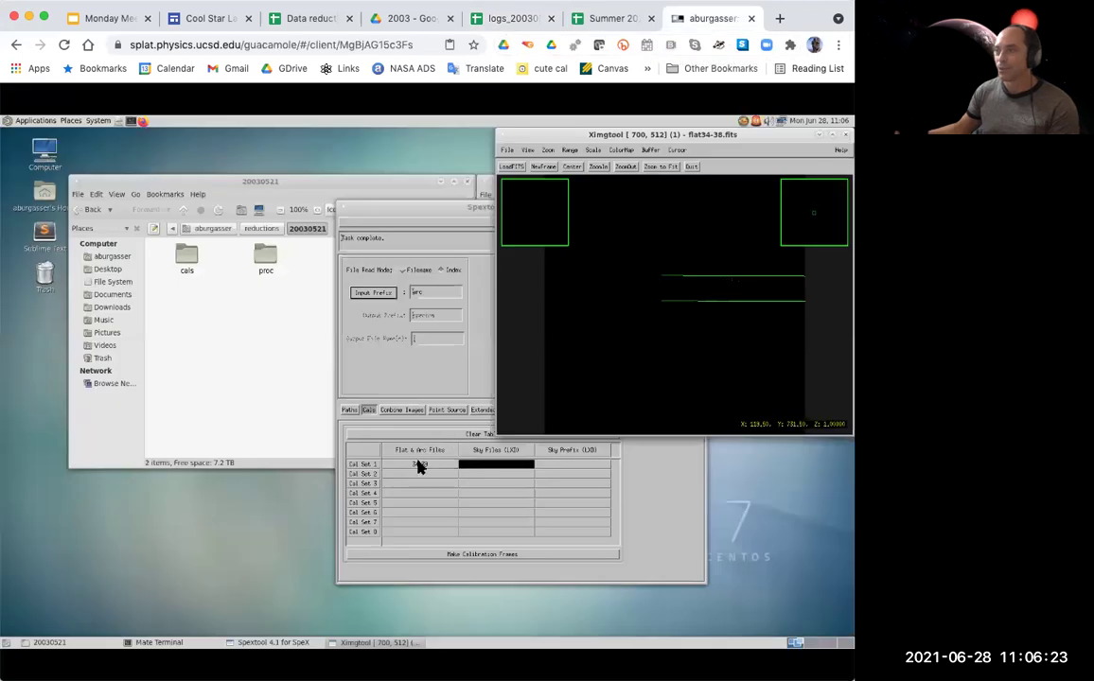
left_click(419, 467)
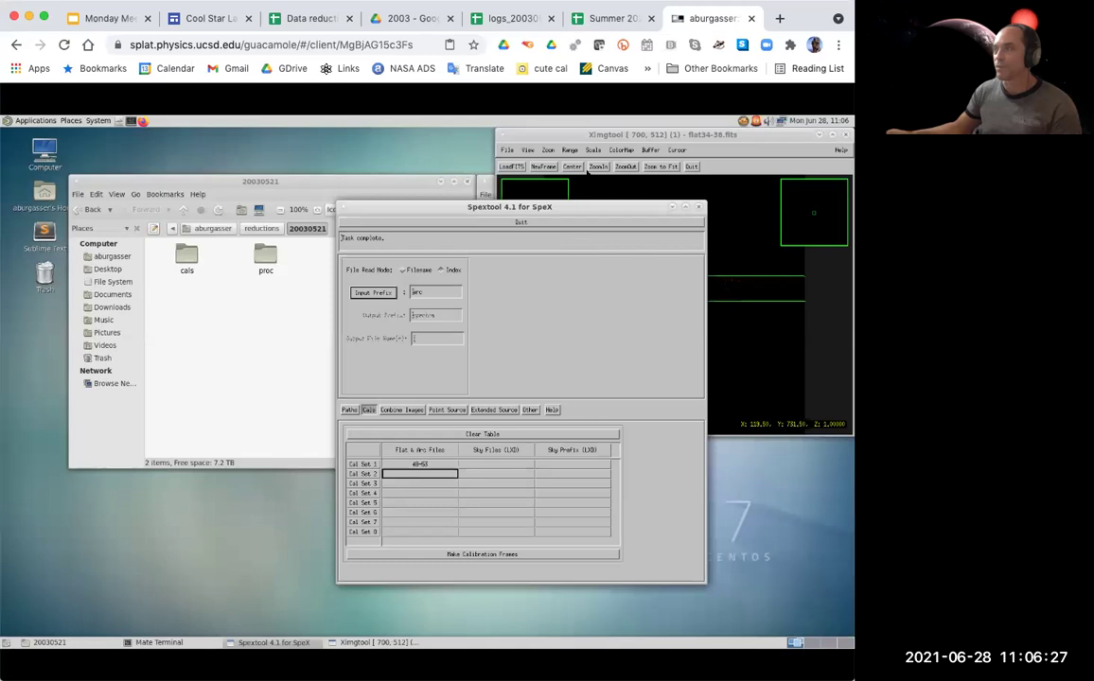
key("Return")
Look up the flat and arc files after hd 101060 in logs_20030521 and enter 15-20 for Cal Set 2 in Spextool.
left_click(596, 17)
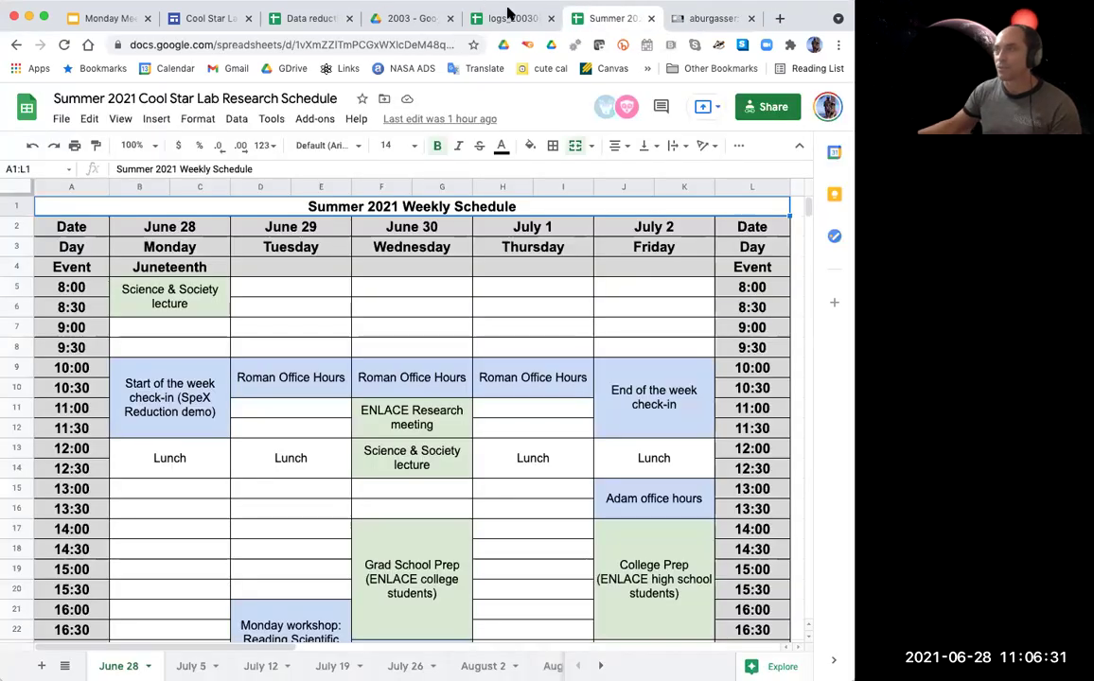
left_click(508, 19)
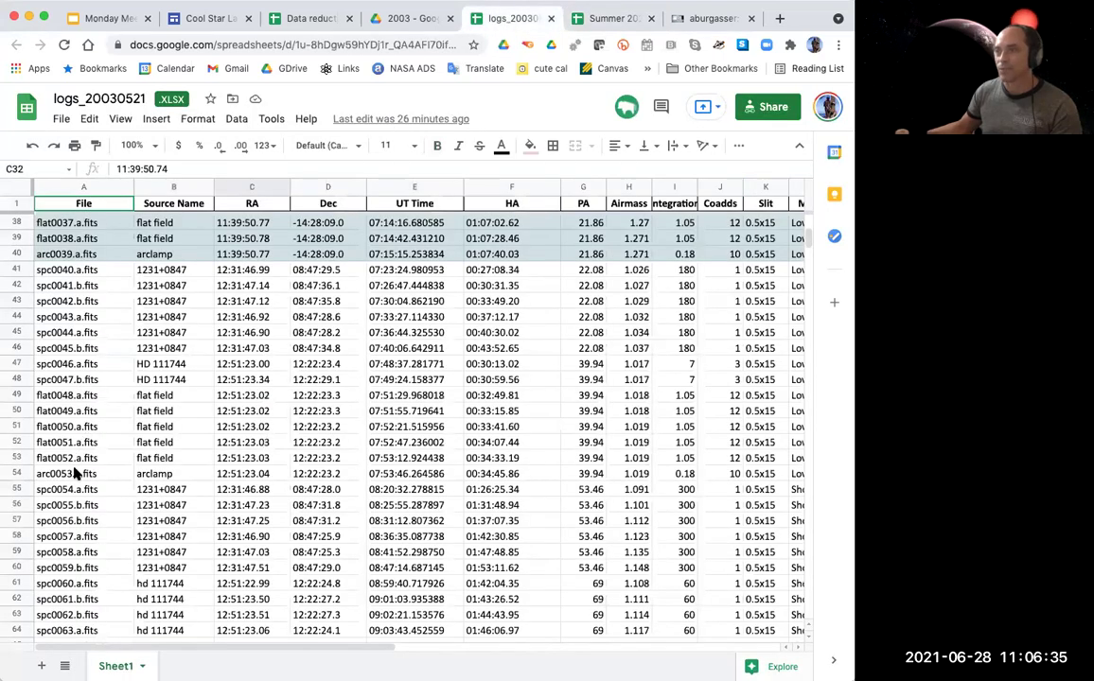
scroll(803, 206, "up", 10)
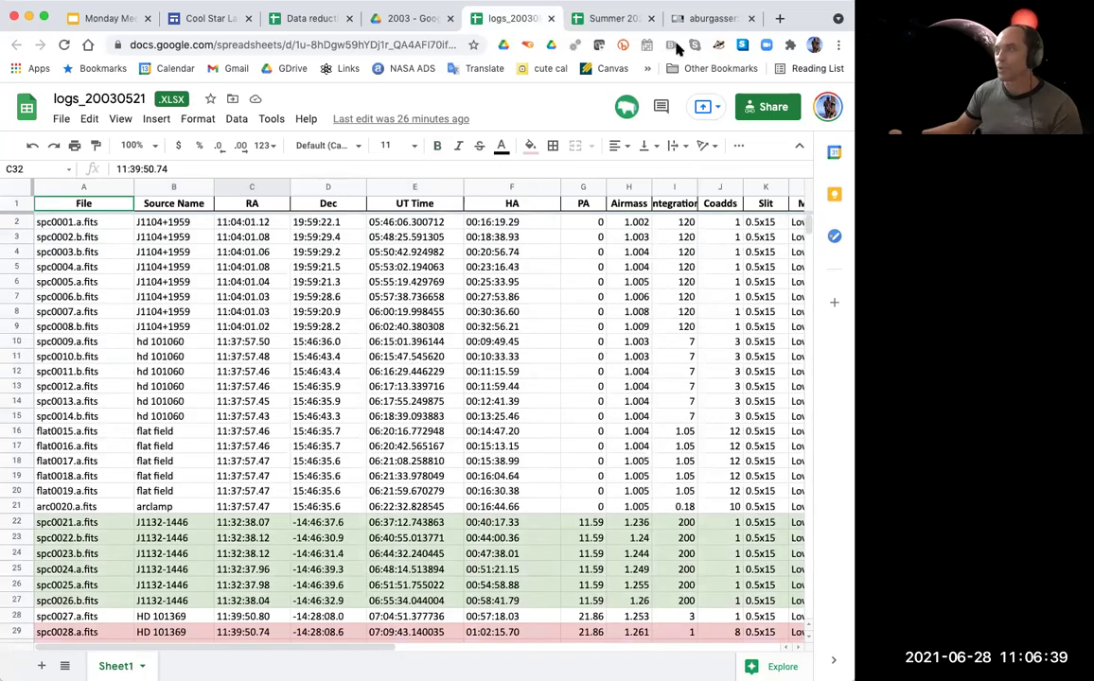
left_click(691, 19)
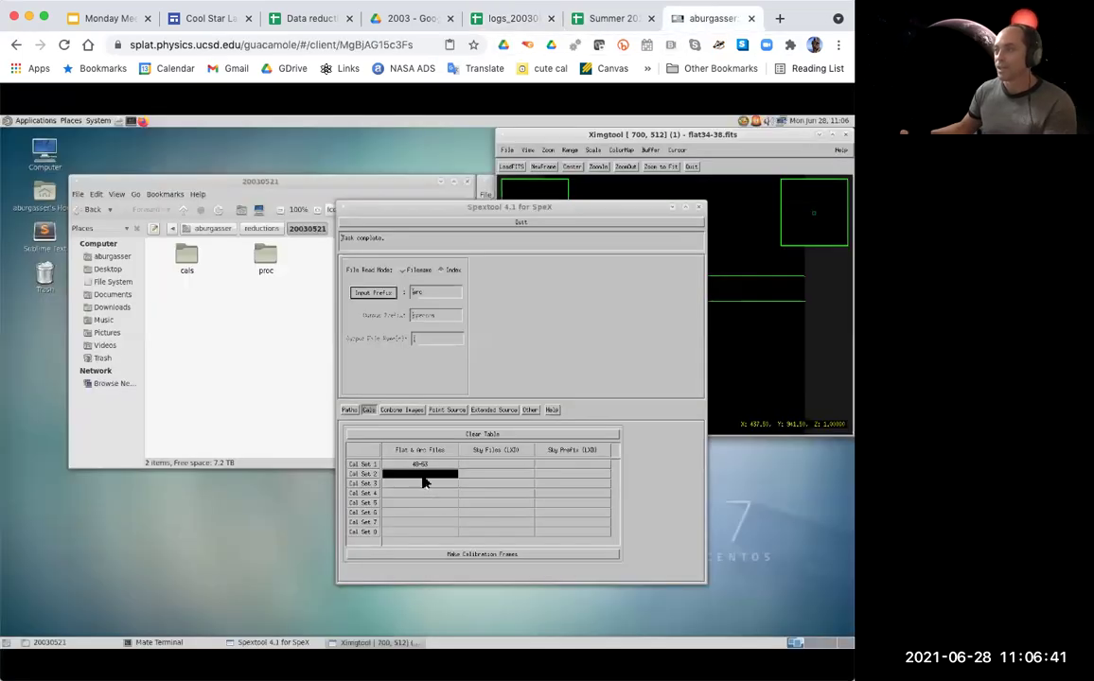
type("5")
type("5-20")
key("Return")
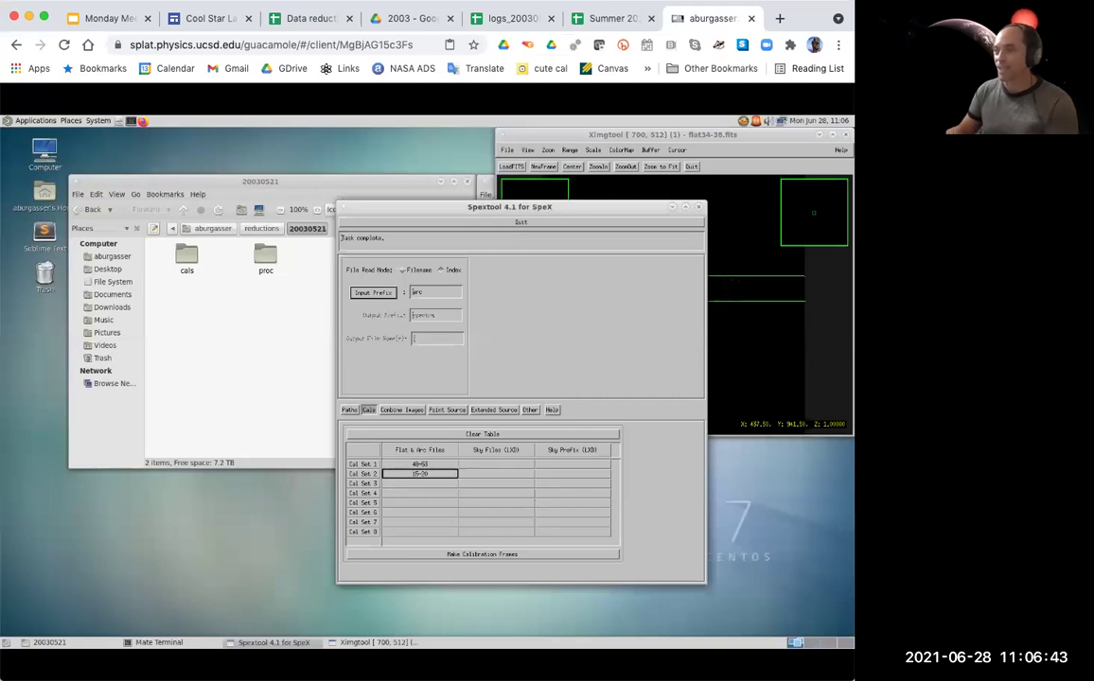
Make the calibration frames for both cal sets and open the Point Source extraction settings in Spextool.
left_click(450, 556)
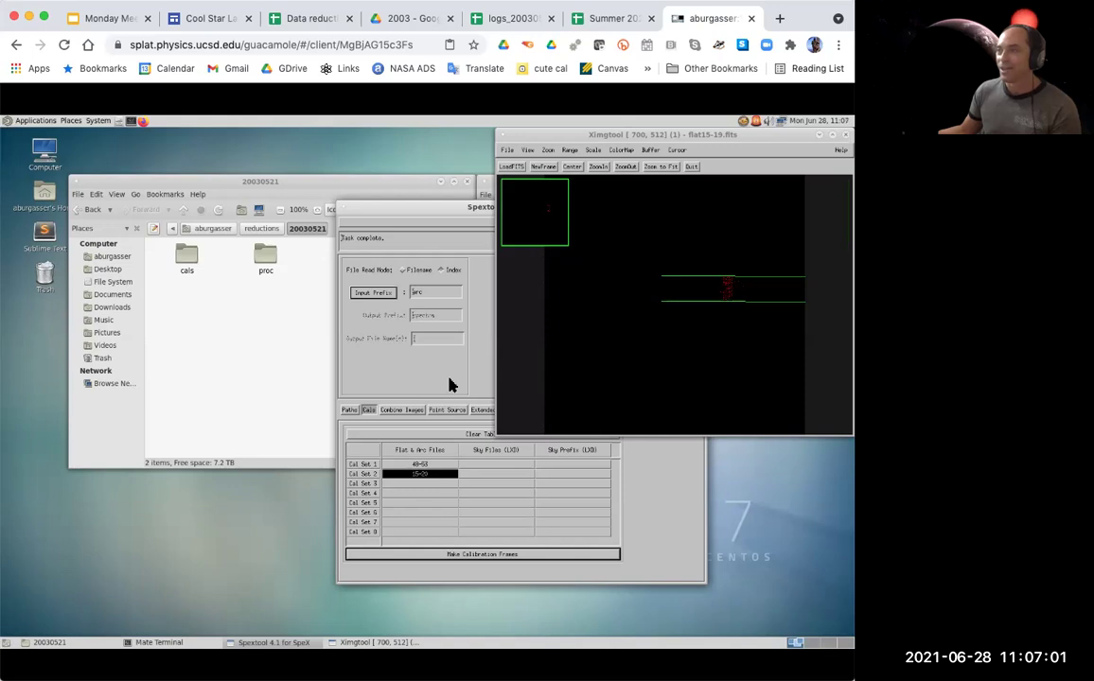
left_click(436, 215)
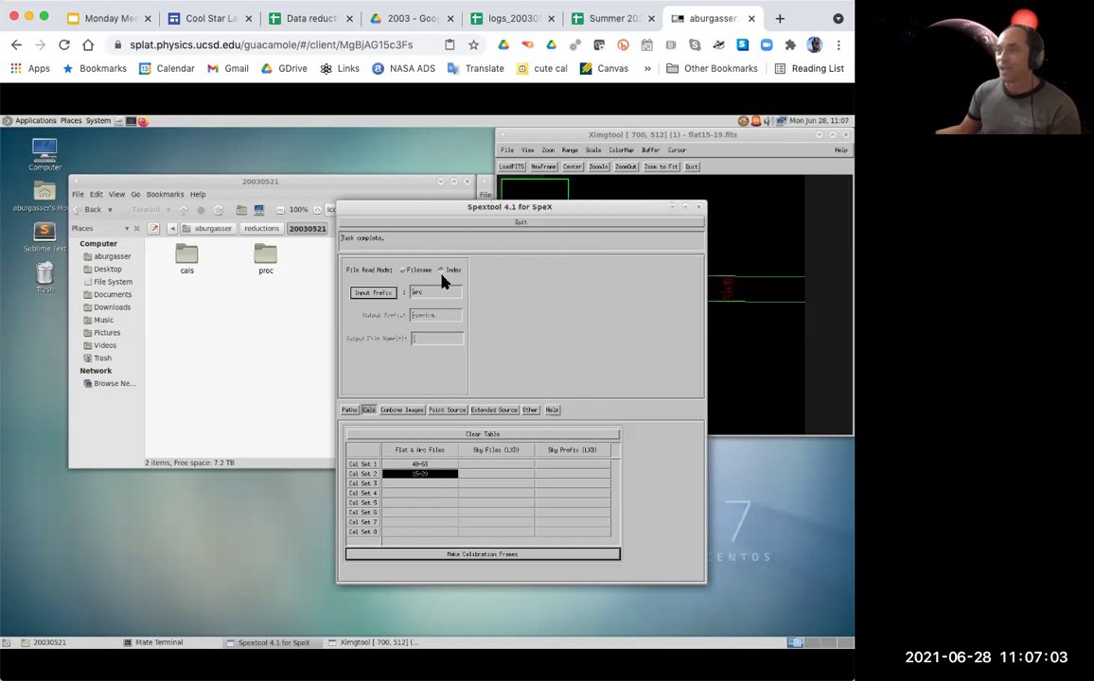
left_click(448, 411)
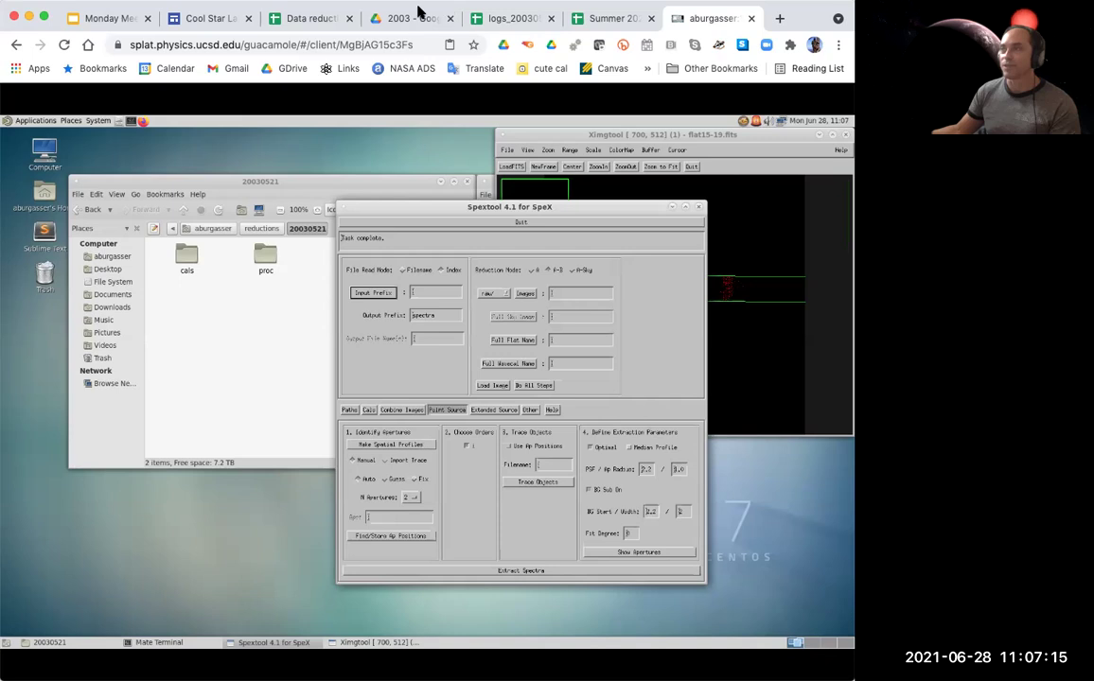
Check the file prefix of the science frames in logs_20030521 and set the Spextool Input Prefix to spc.
left_click(511, 18)
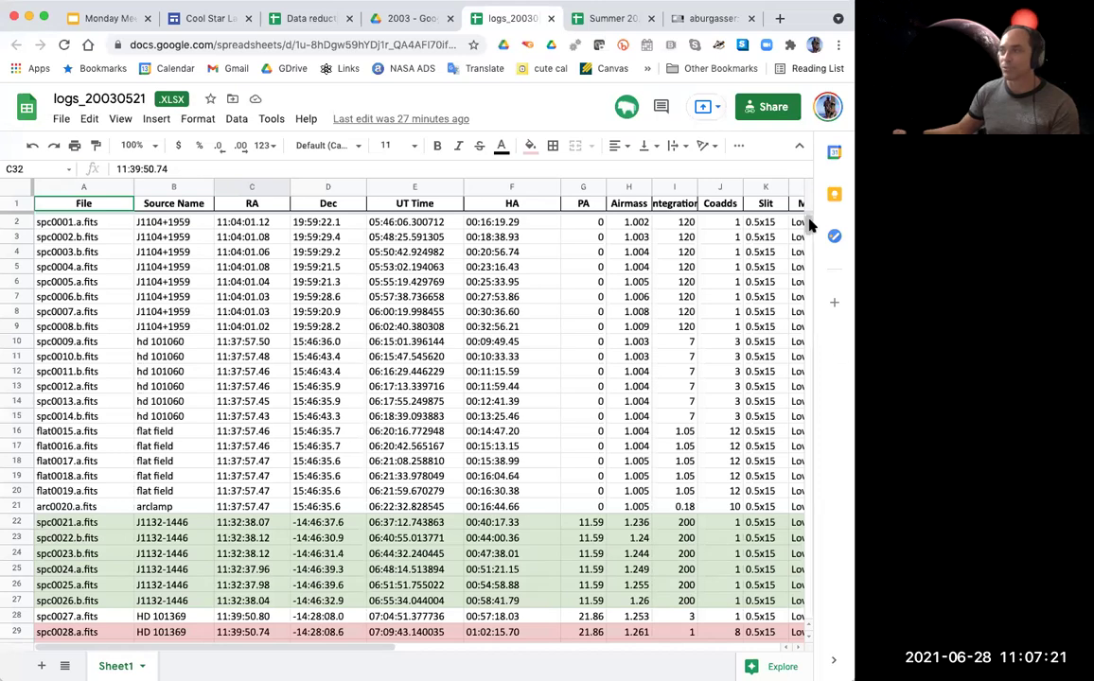
scroll(806, 224, "down", 6)
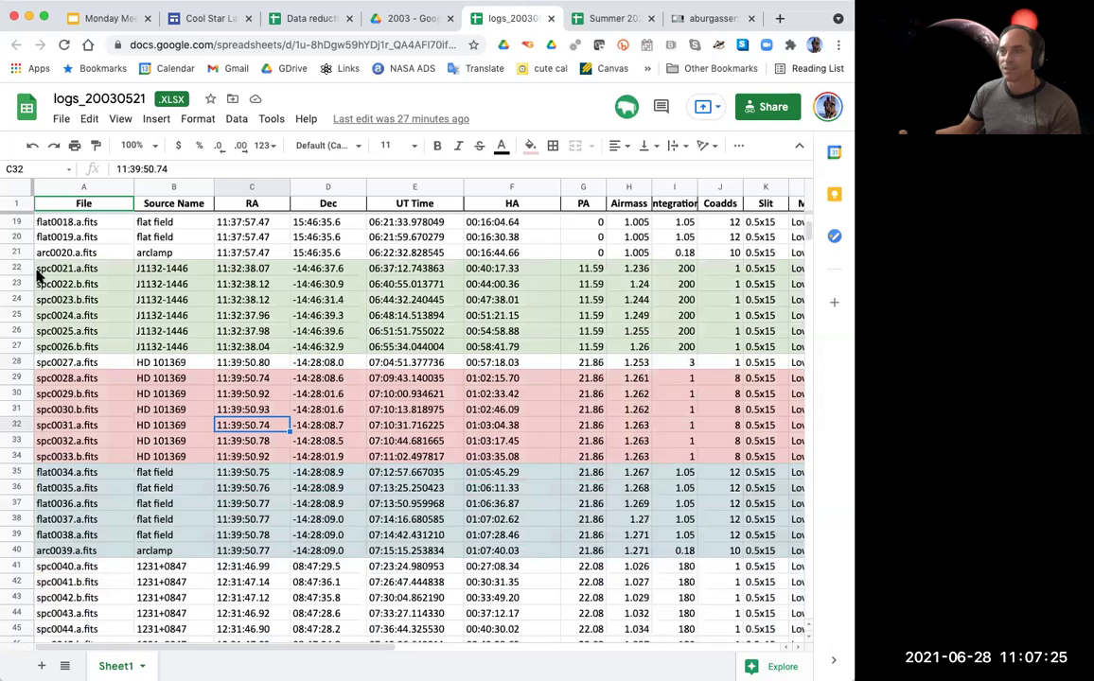
left_click(694, 19)
type("pc")
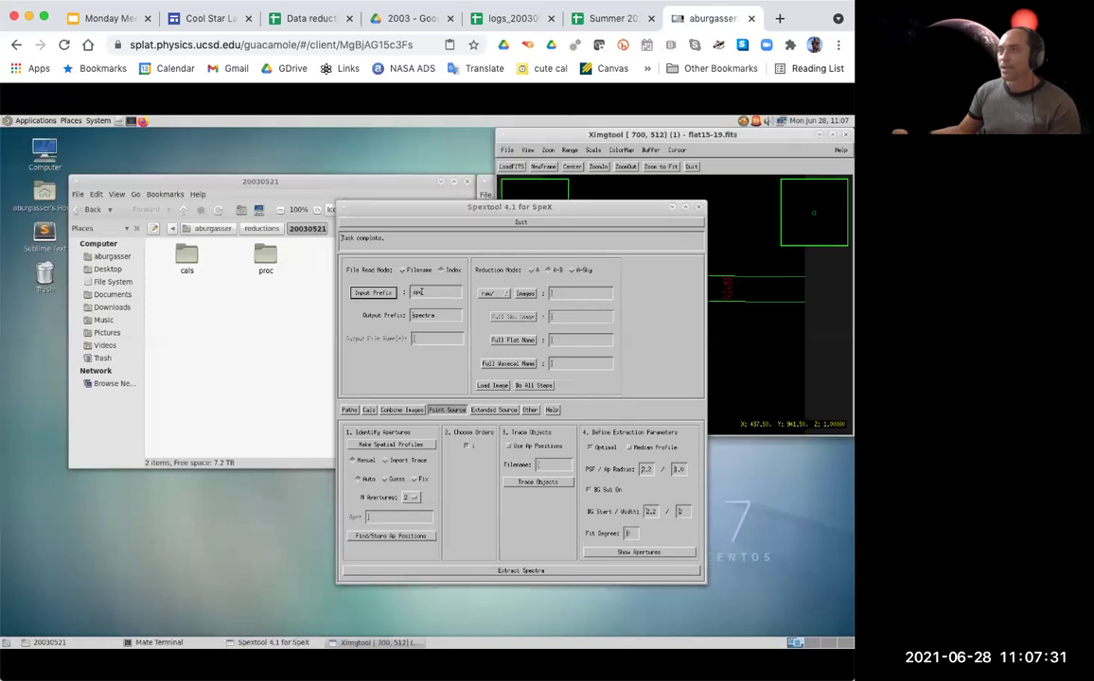
Check the HD 101369 file numbers in logs_20030521 and enter 28-29 as the images of the A-B pair in Spextool.
left_click(506, 19)
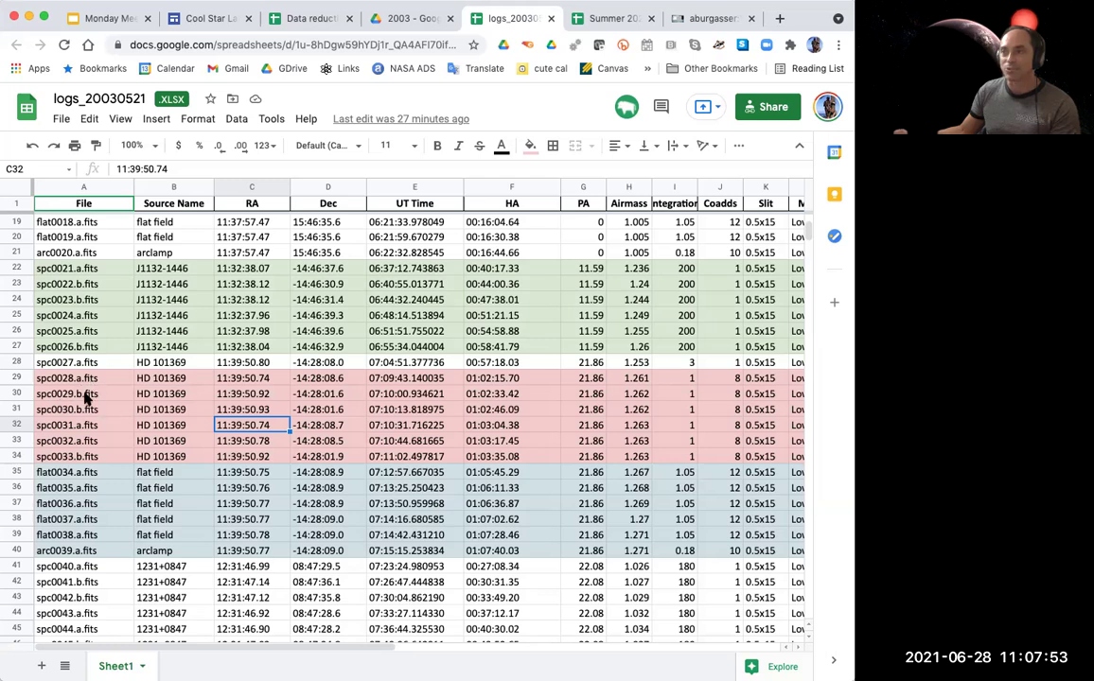
left_click(708, 19)
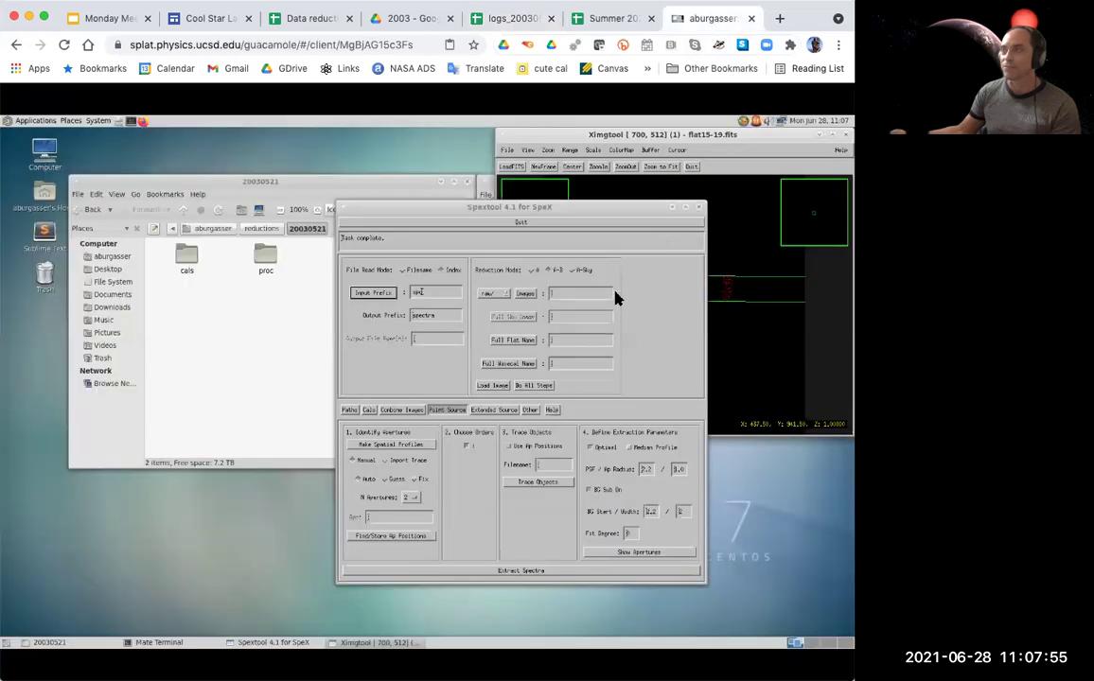
left_click(579, 294)
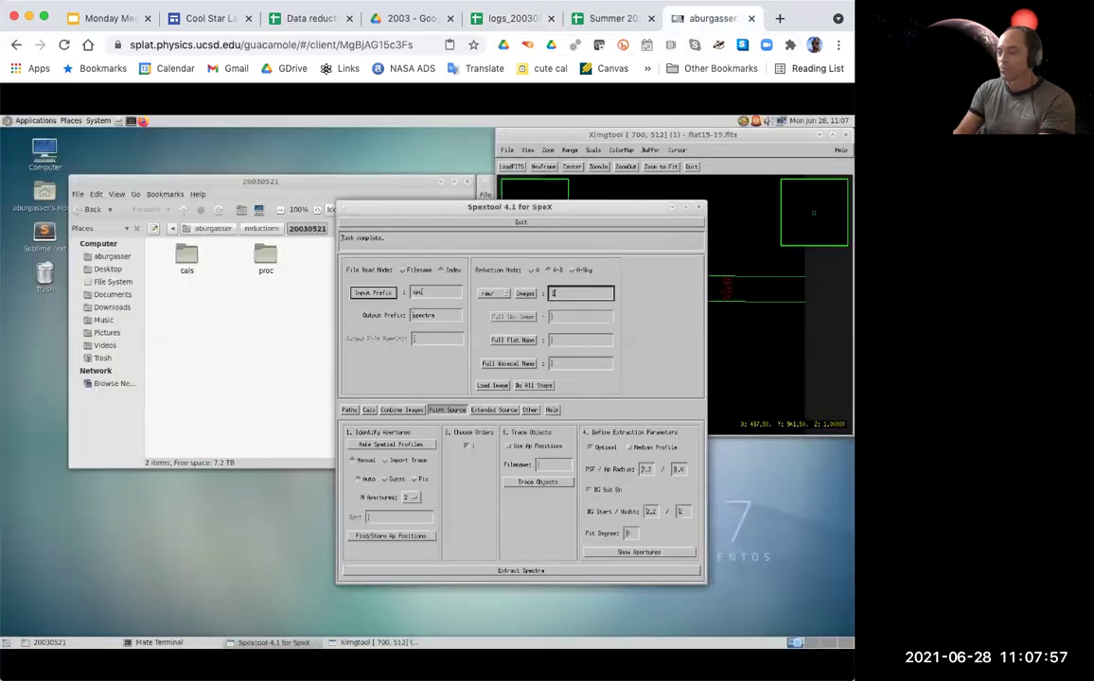
type("202-5")
key("BackSpace")
key("BackSpace")
key("BackSpace")
type("-25")
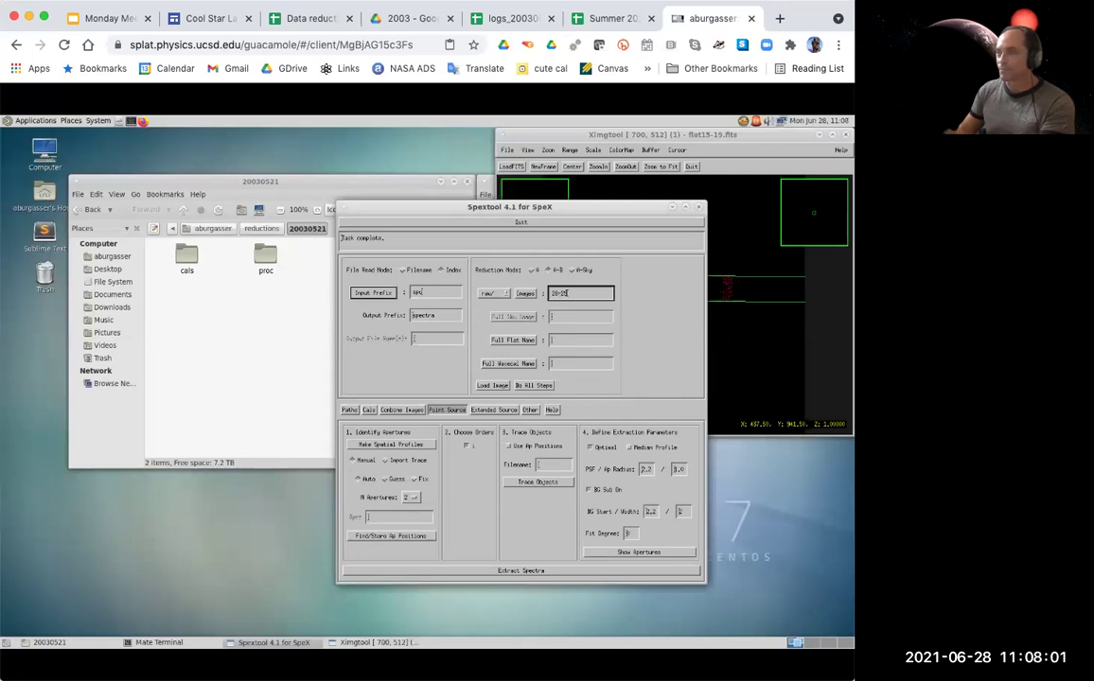
Choose flat34-38.fits as the full flat and wavecal39-39.fits as the full wavecal from the cals directory.
left_click(527, 345)
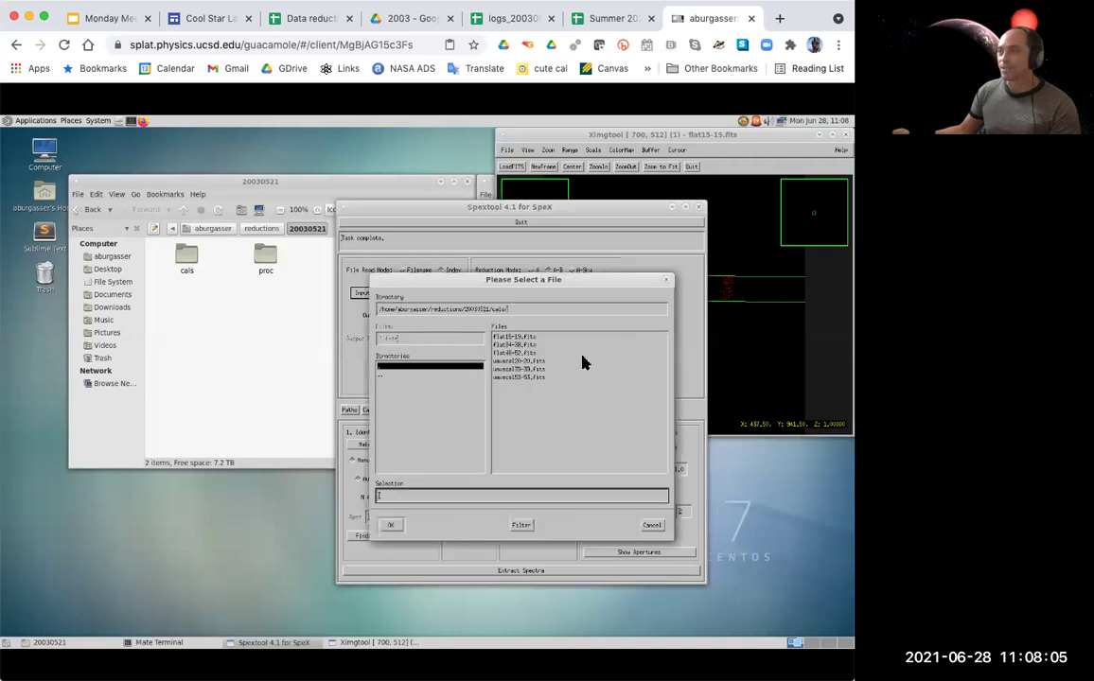
double_click(524, 347)
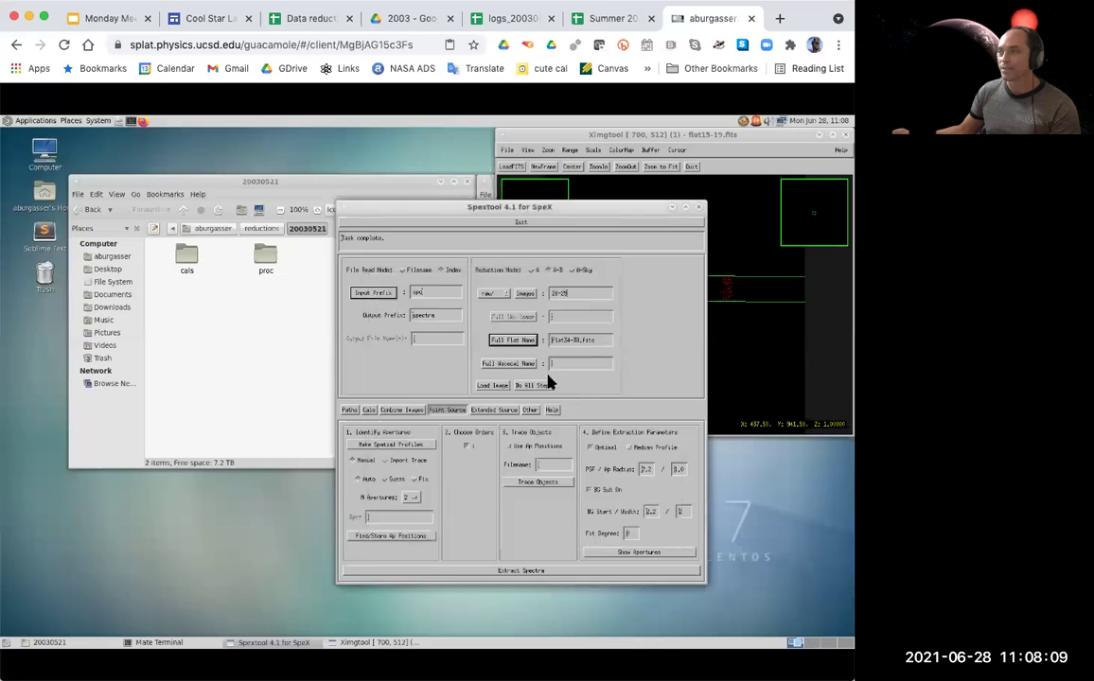
left_click(510, 367)
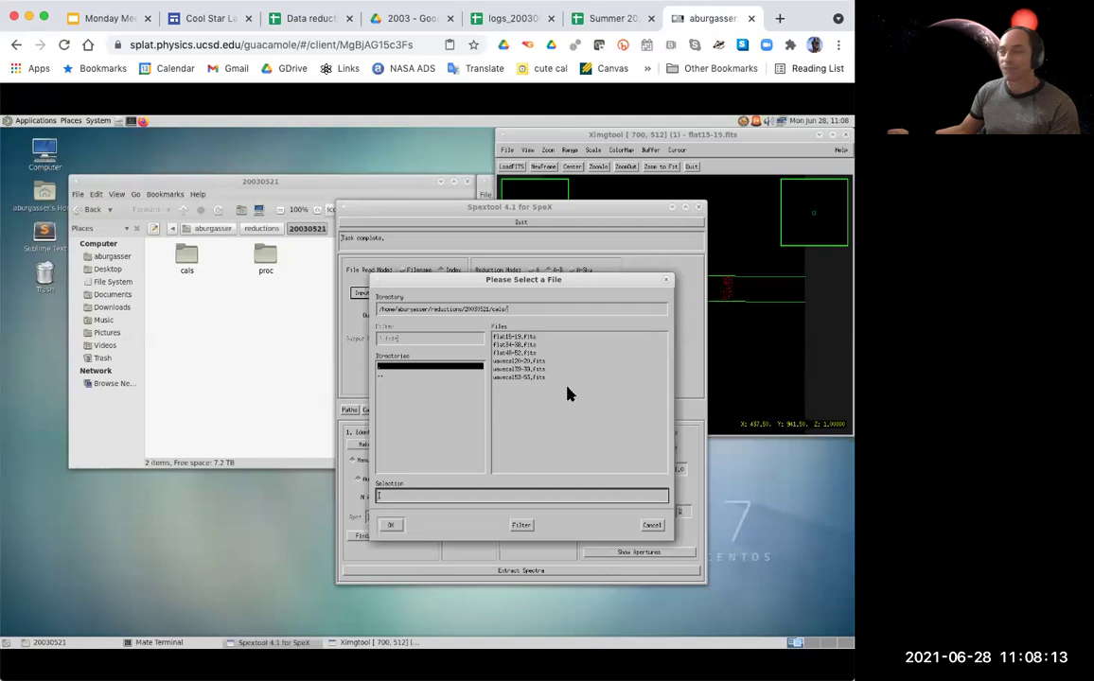
double_click(512, 375)
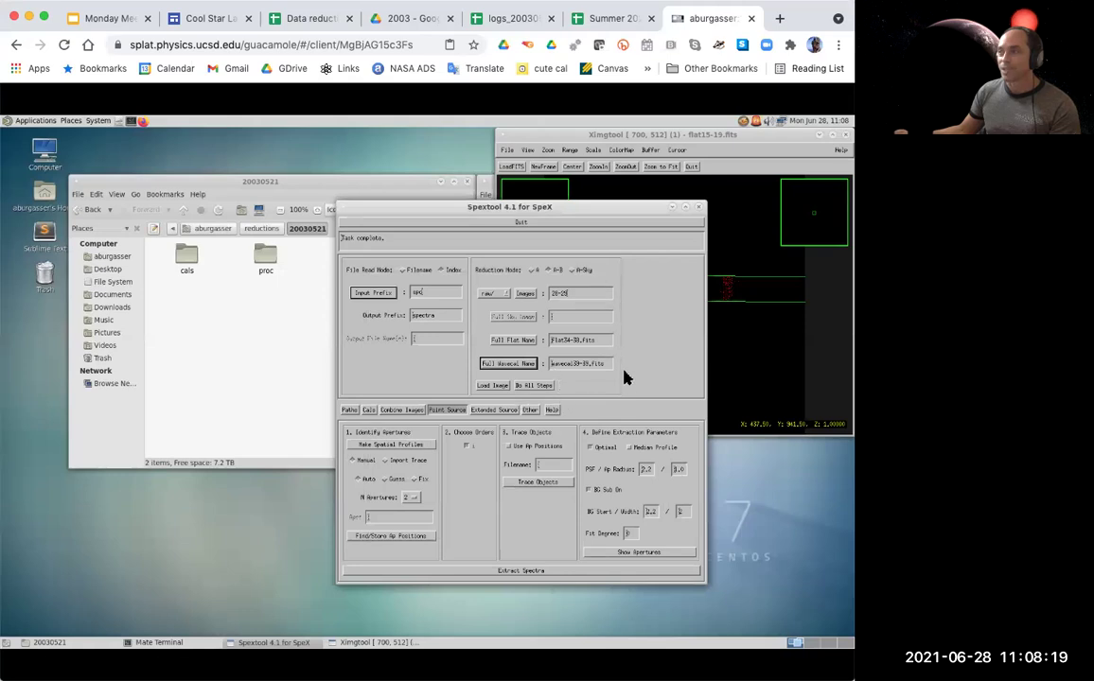
Load the 28-29 image pair, make its spatial profiles and return to the Spextool window.
left_click(491, 387)
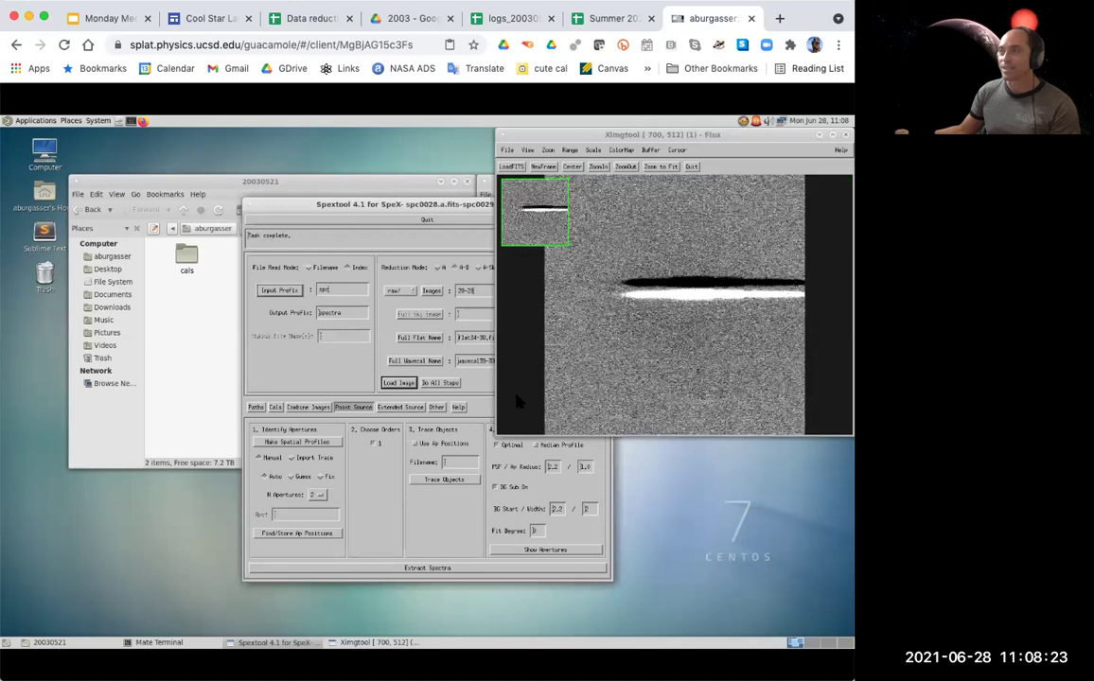
left_click(757, 344)
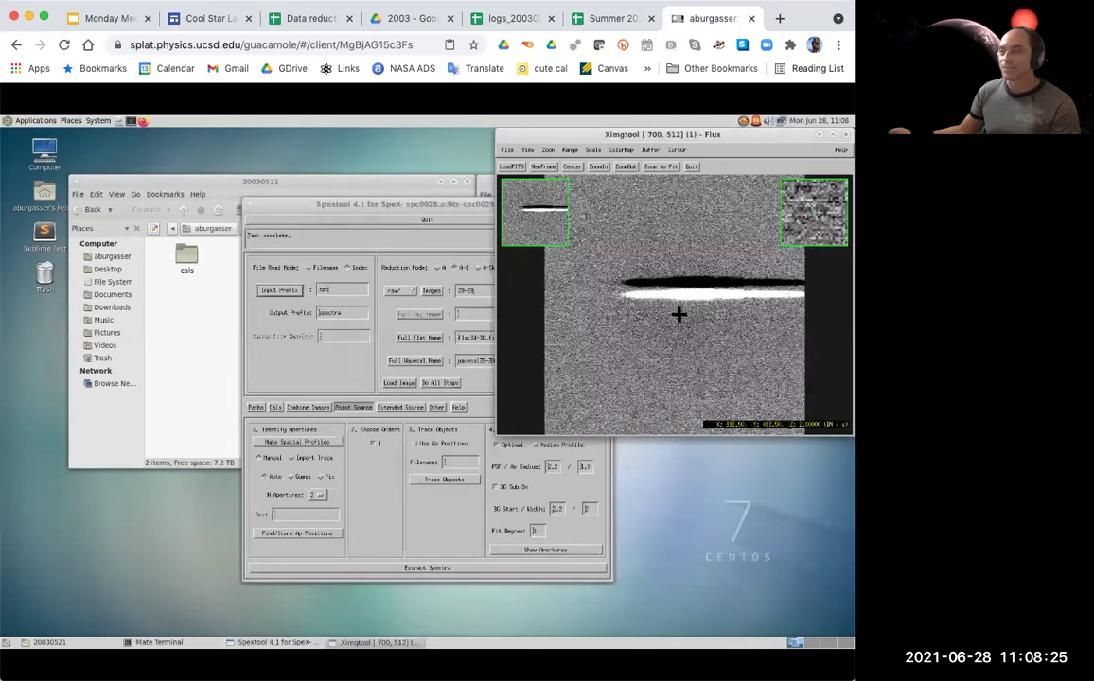
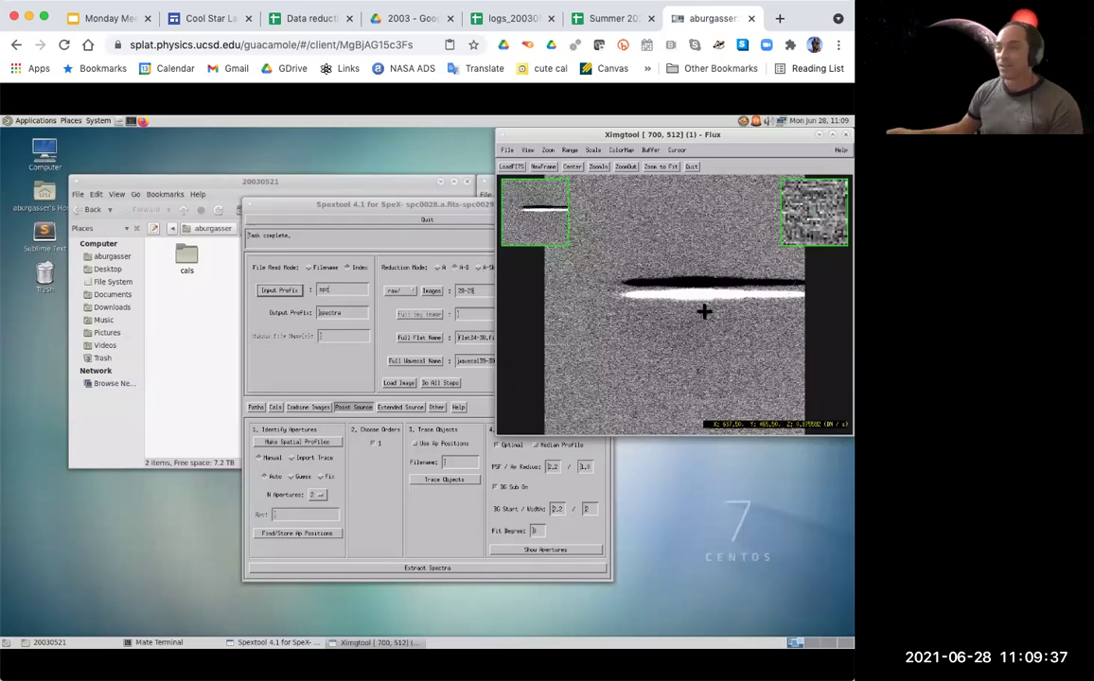
left_click(307, 443)
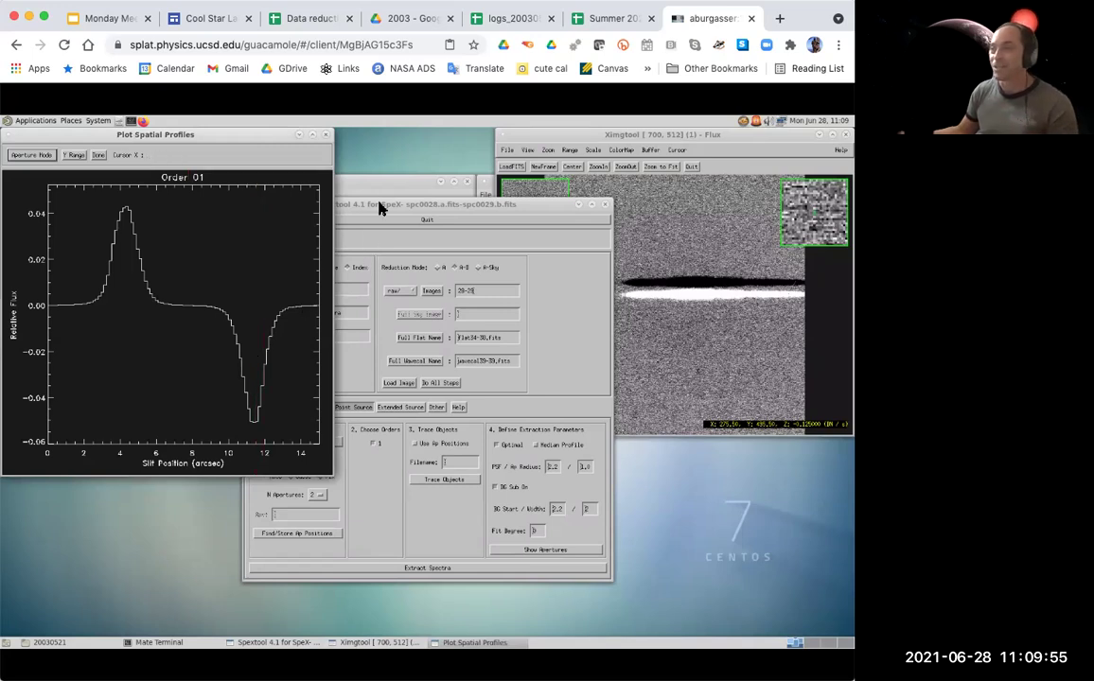
left_click(536, 202)
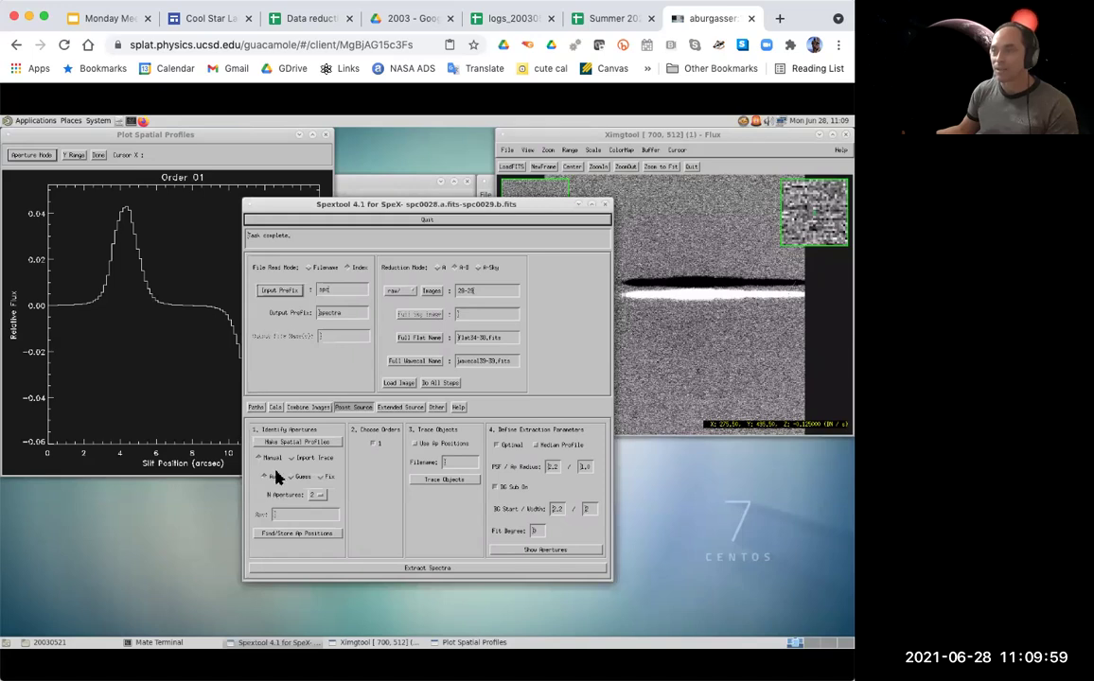
Find and store the two aperture positions on the 28-29 spatial profile and trace the objects.
left_click(295, 534)
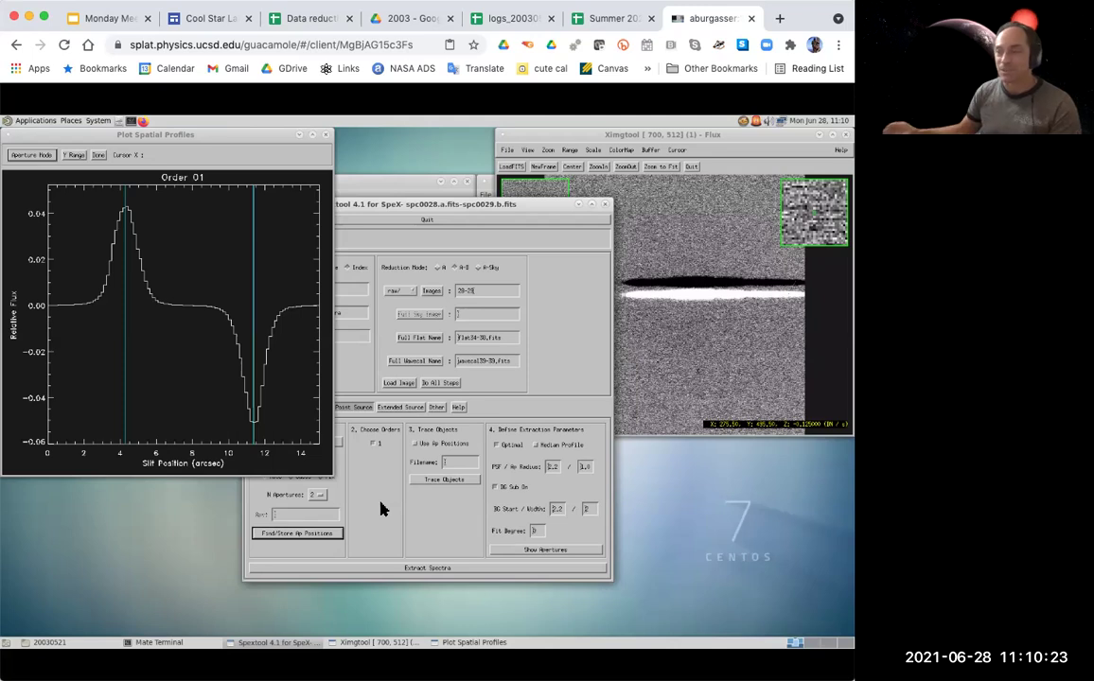
left_click(446, 482)
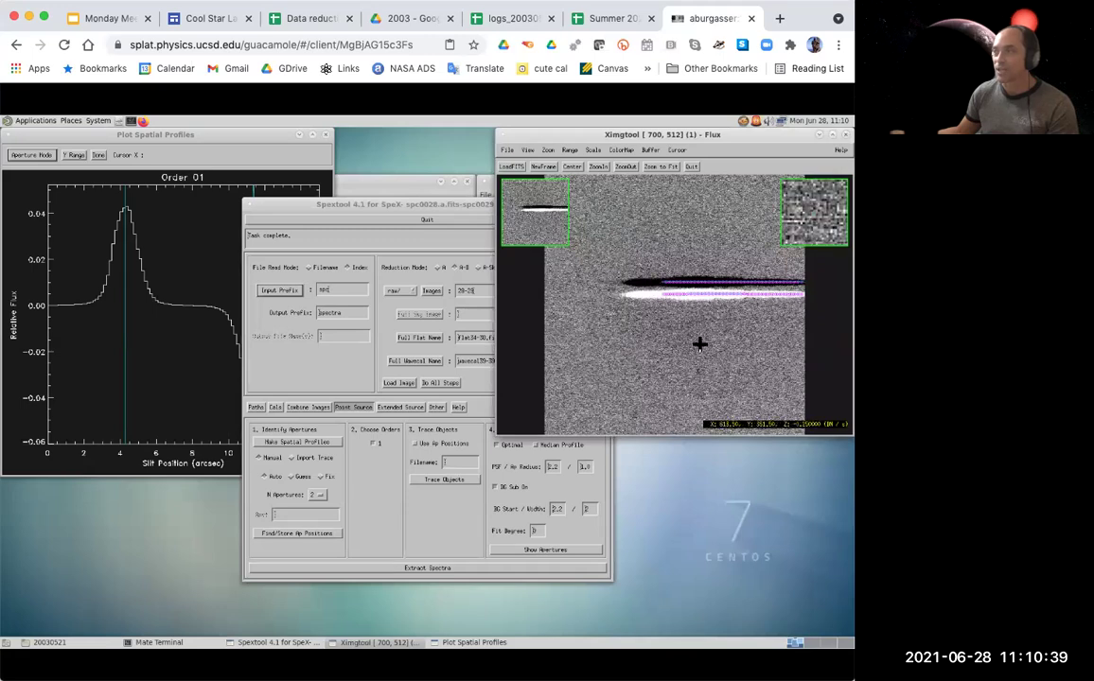
left_click(444, 480)
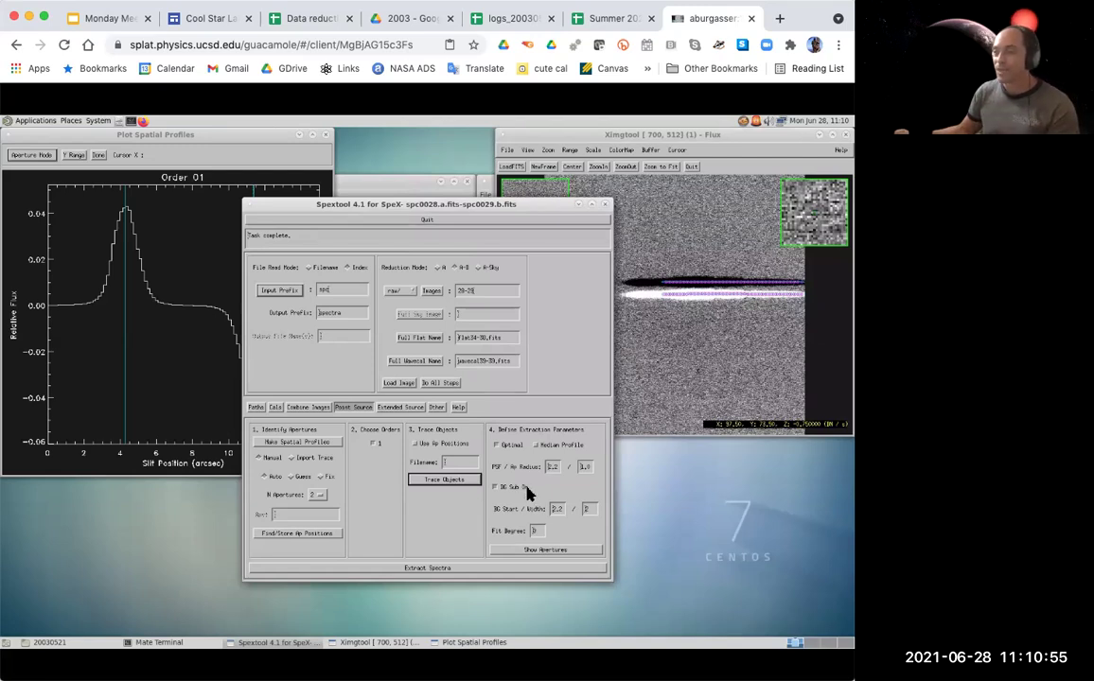
Show the extraction apertures and adjust the aperture radius to 1.5 and finally 1.7, redisplaying the apertures after each change.
left_click(558, 549)
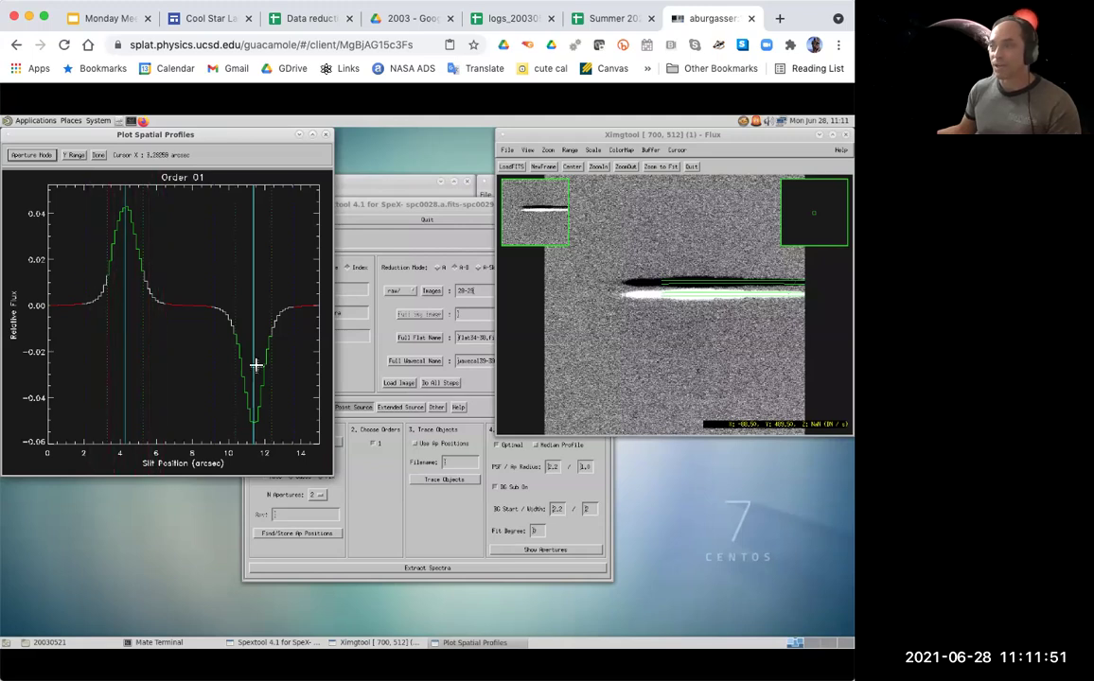
left_click(502, 458)
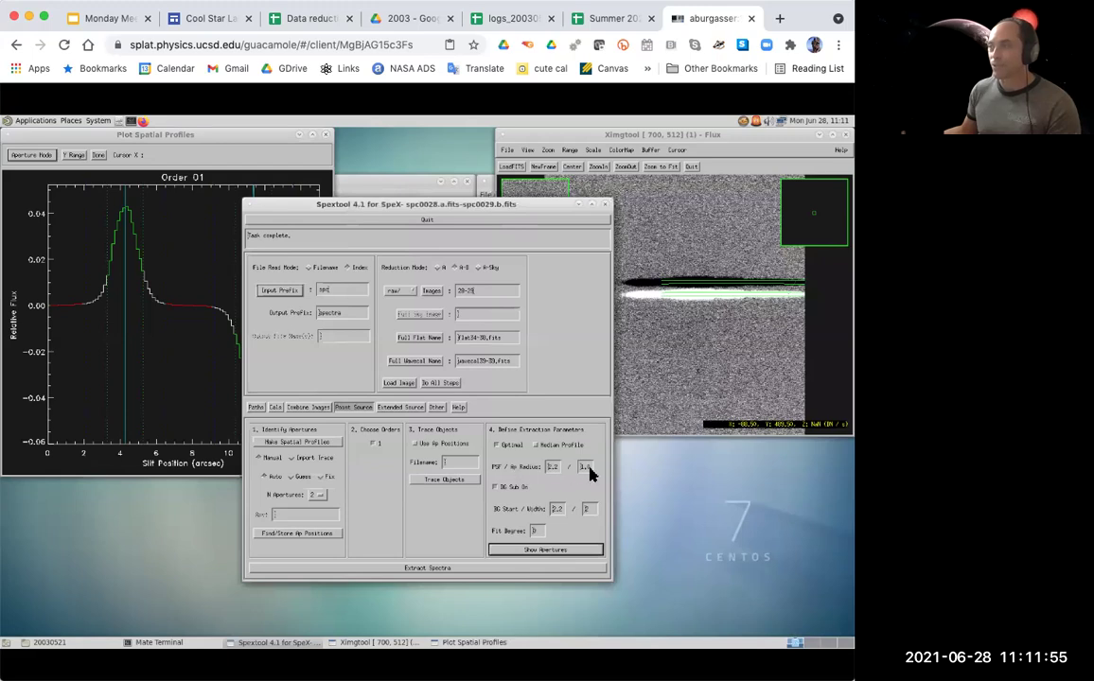
left_click(586, 467)
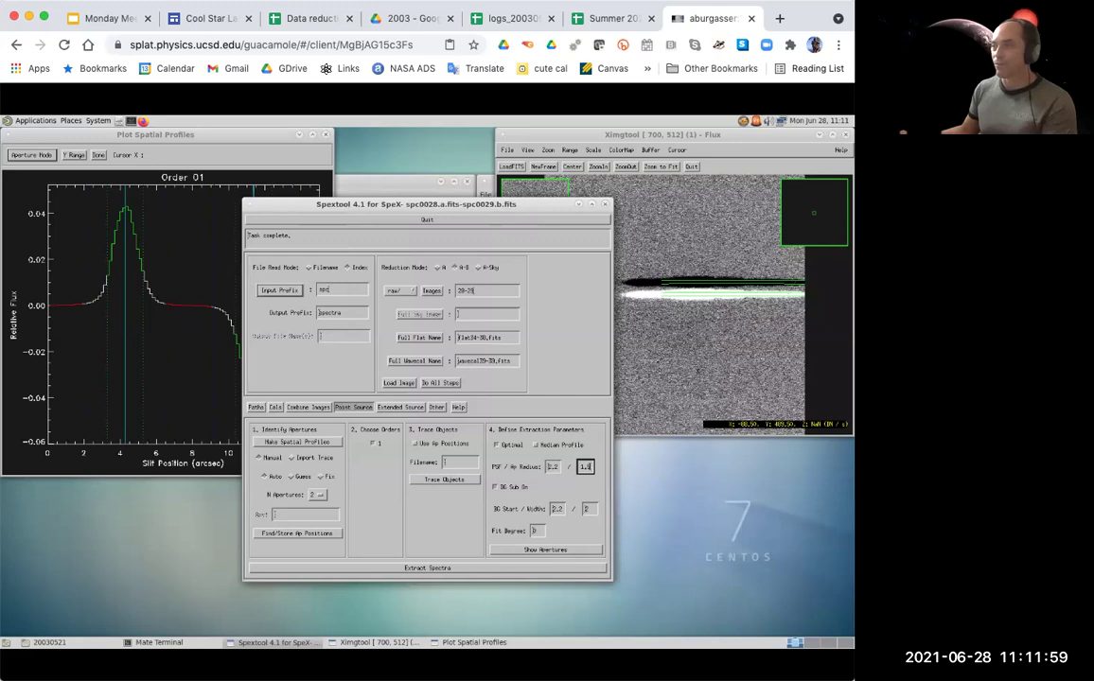
left_click(568, 551)
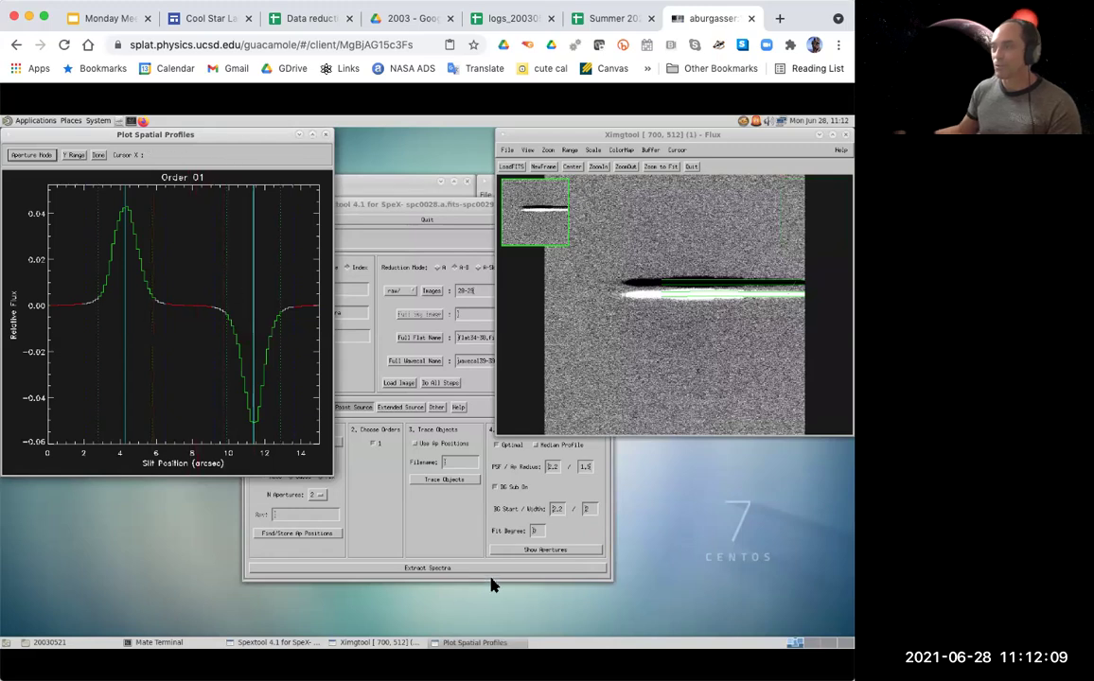
left_click(585, 468)
left_click(586, 467)
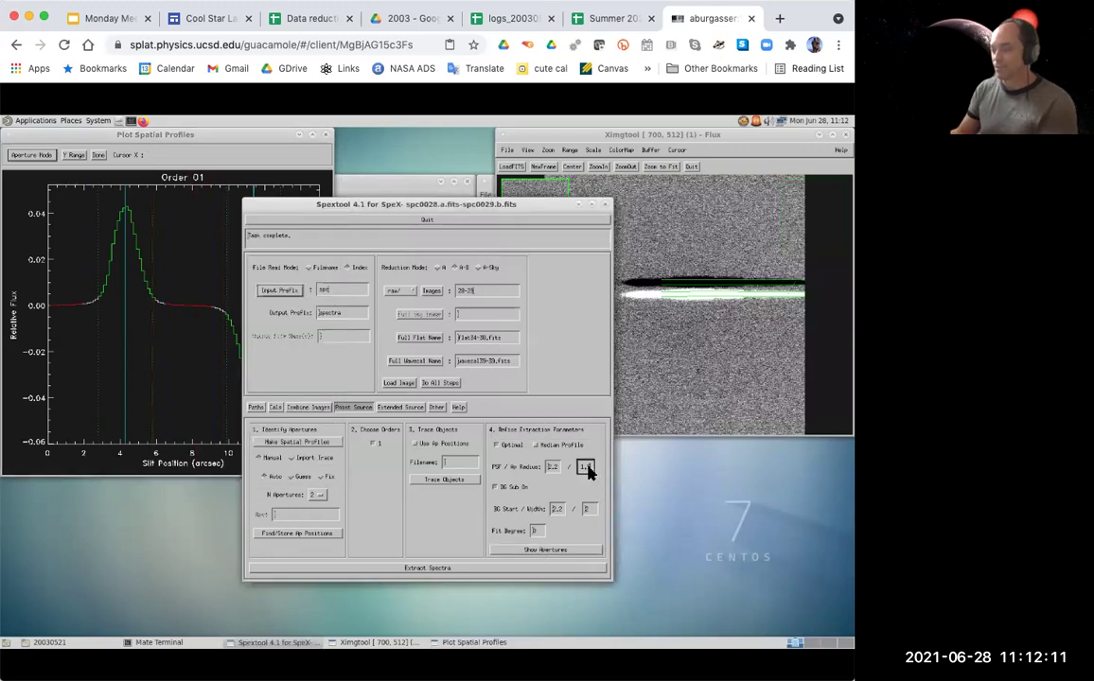
left_click(564, 550)
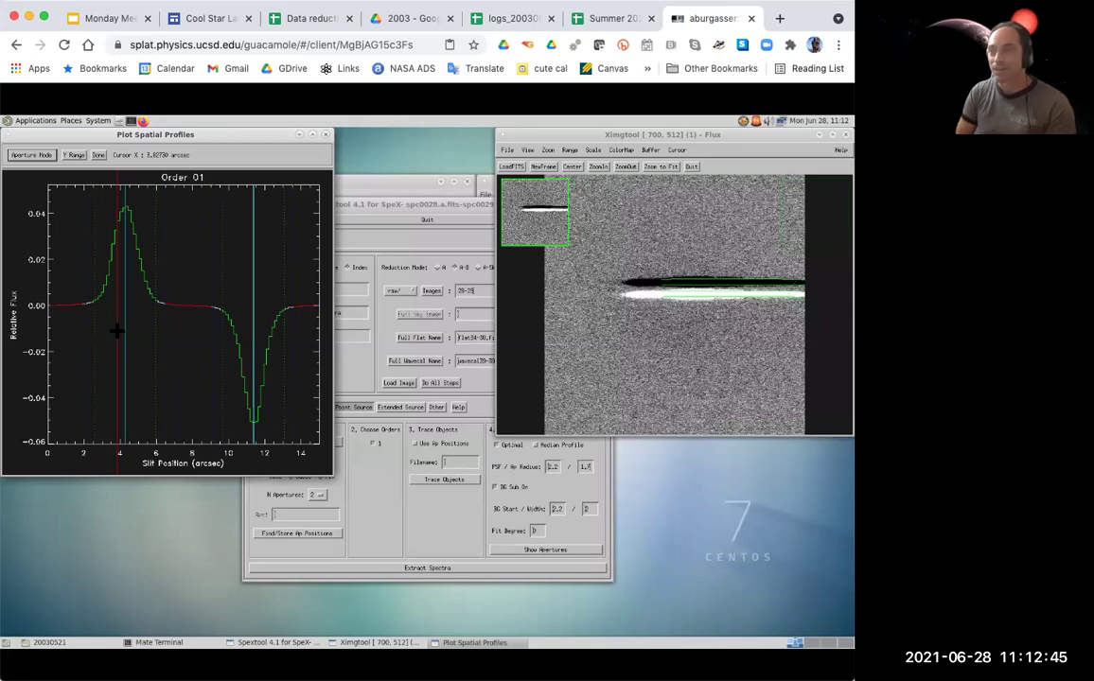
left_click(143, 280)
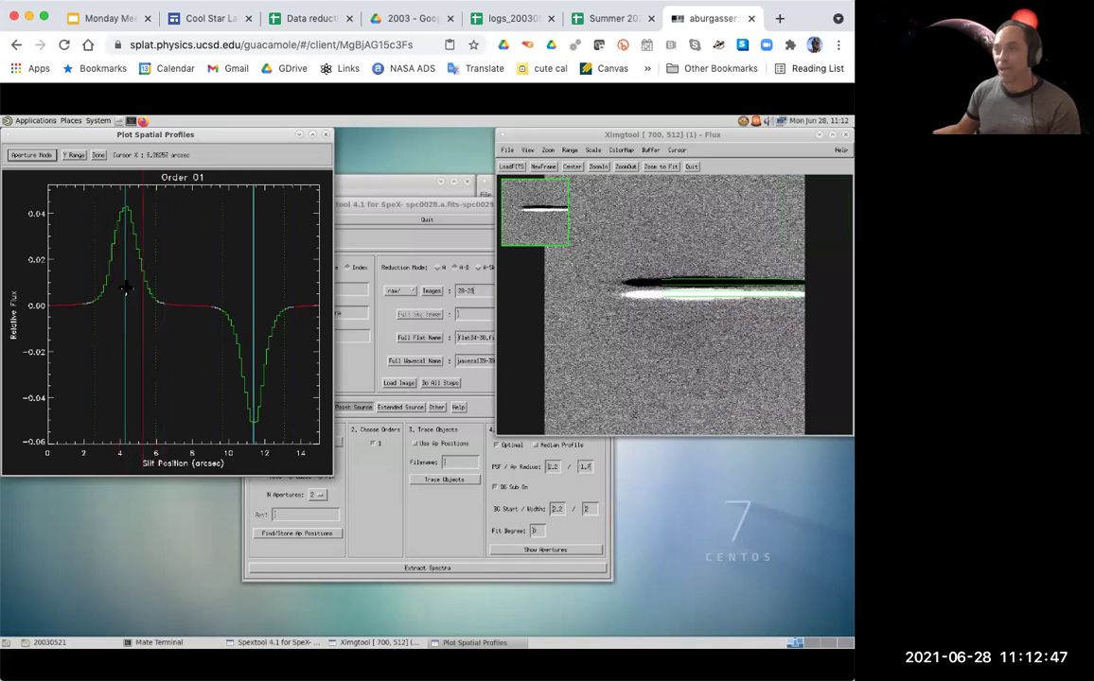
Extract the HD 101369 spectra from the 28-29 pair and move the xvspec window off the Ximgtool flux image.
left_click(449, 541)
left_click(431, 568)
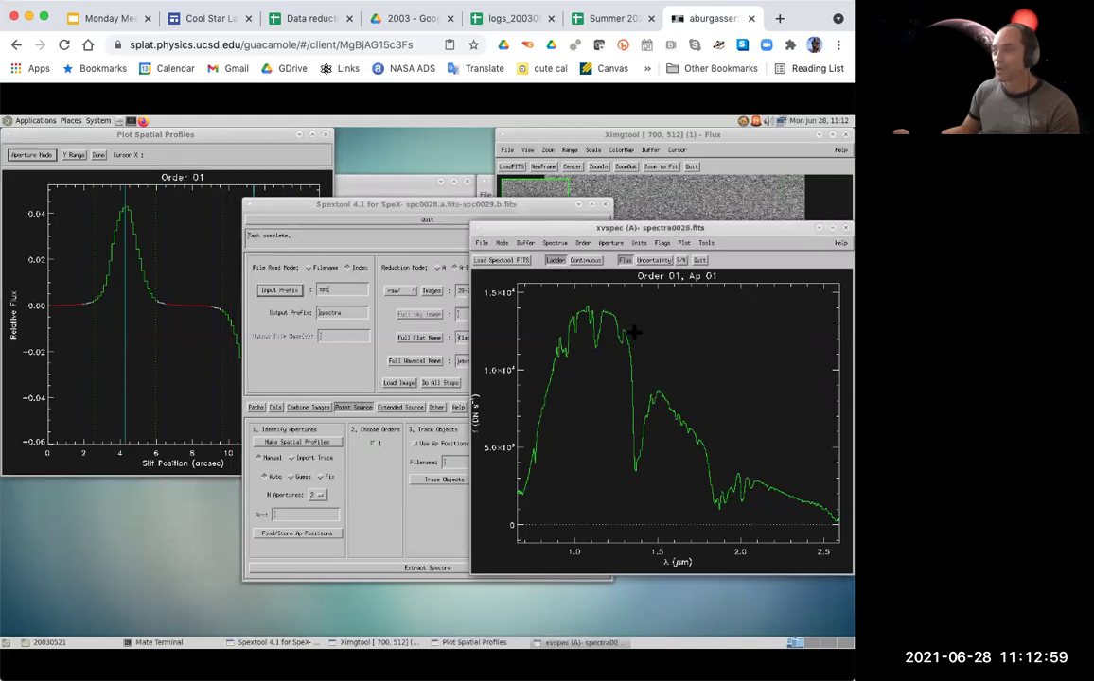
left_click_drag(572, 228, 558, 230)
left_click_drag(248, 275, 241, 275)
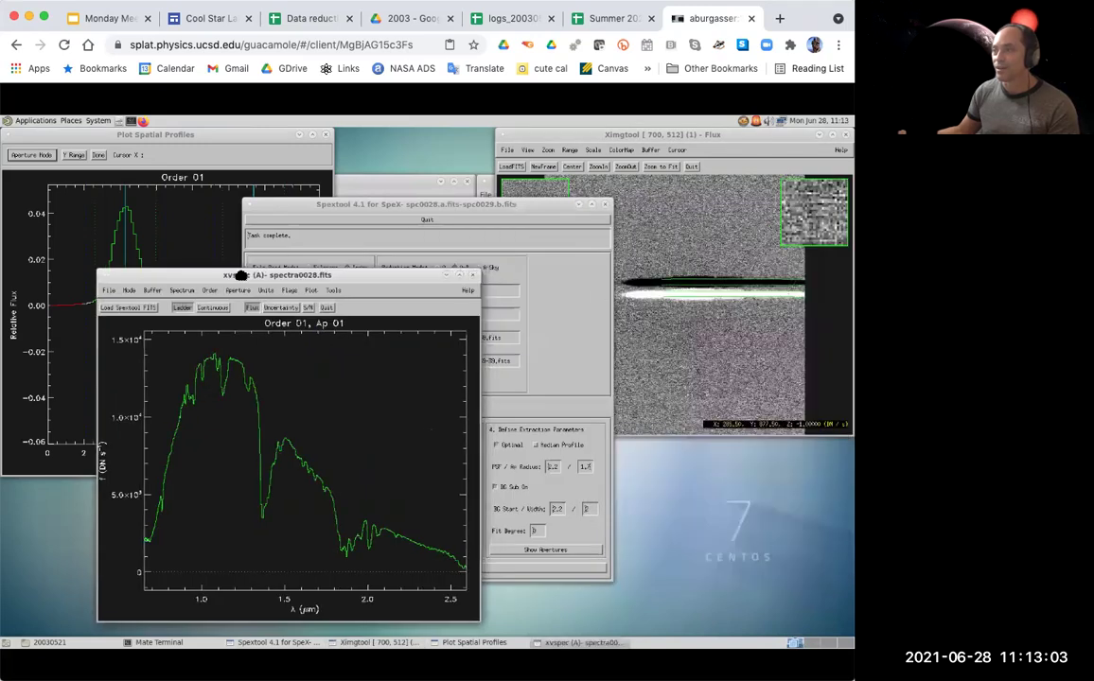
left_click(764, 312)
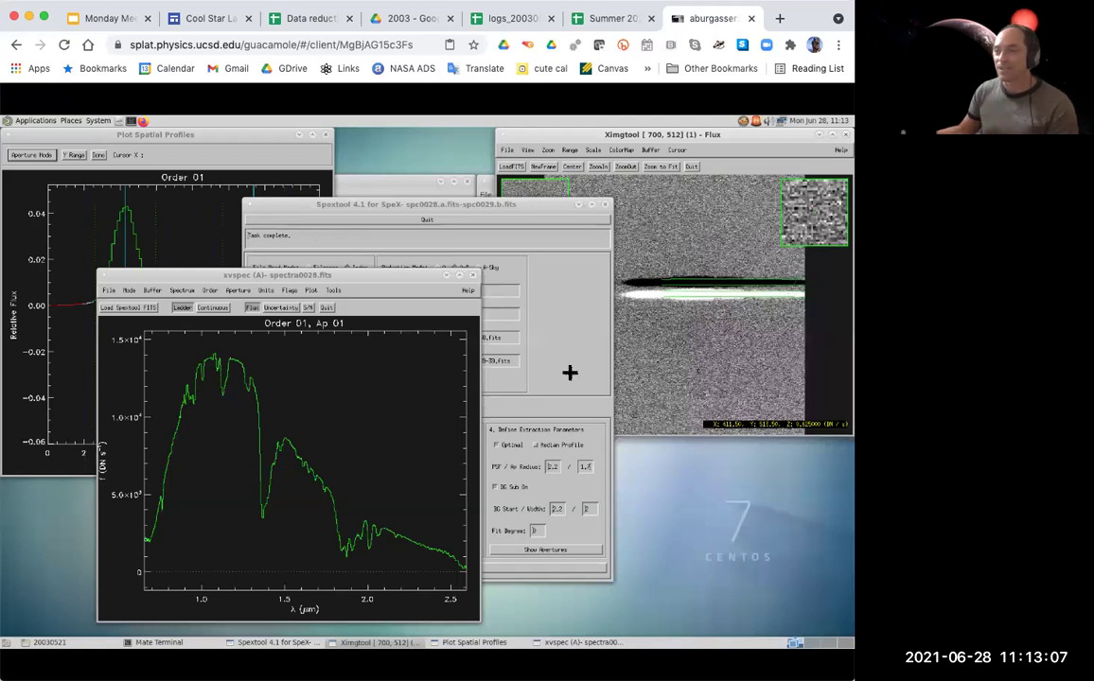
Overlay the atmospheric transmission on the spectra0028.fits spectrum in xvspec.
left_click(184, 410)
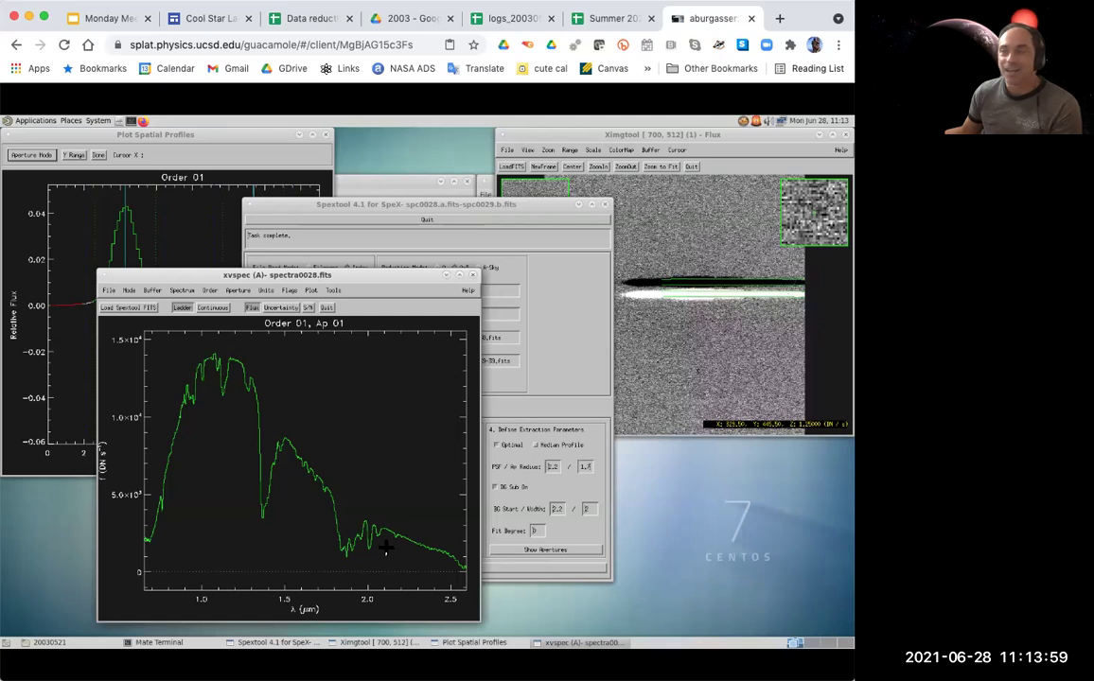
left_click(333, 292)
mouse_move(312, 296)
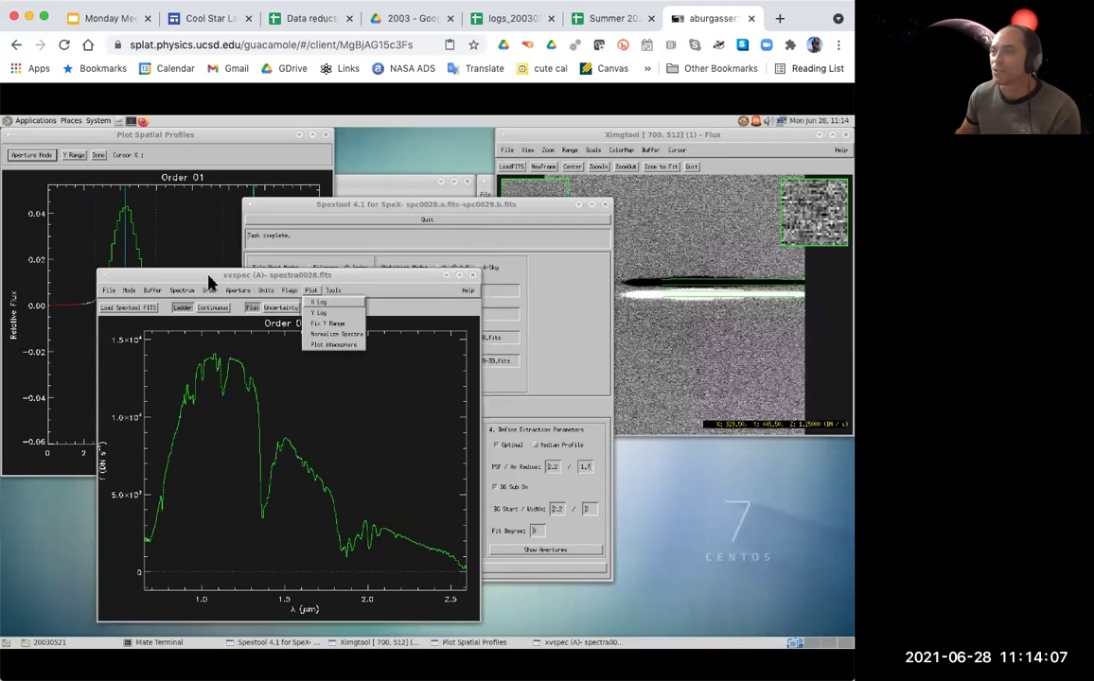
left_click(336, 345)
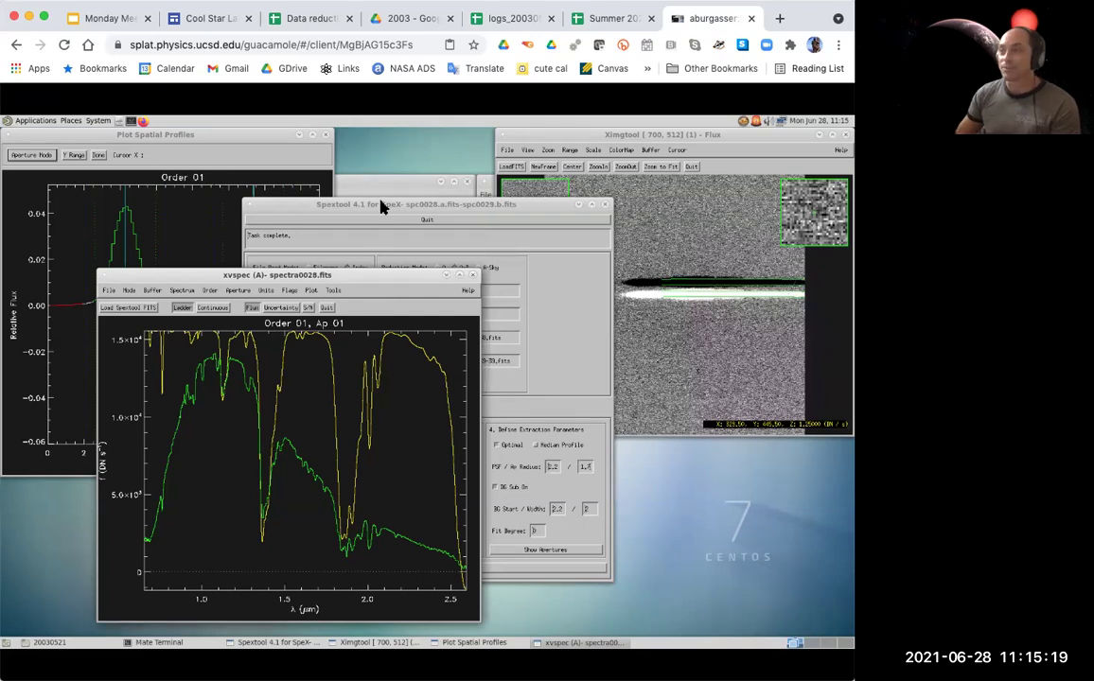
Check the remaining HD 101369 file numbers in logs_20030521, enter 30-33 as the Spextool images and run all reduction steps on them.
left_click(509, 208)
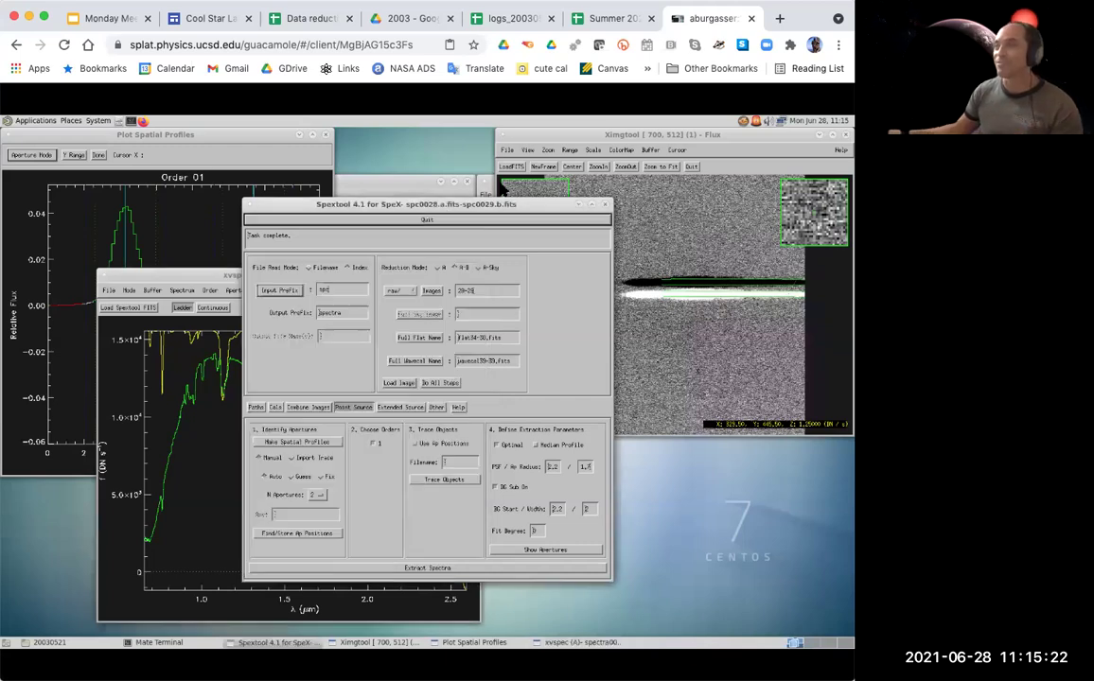
left_click(515, 19)
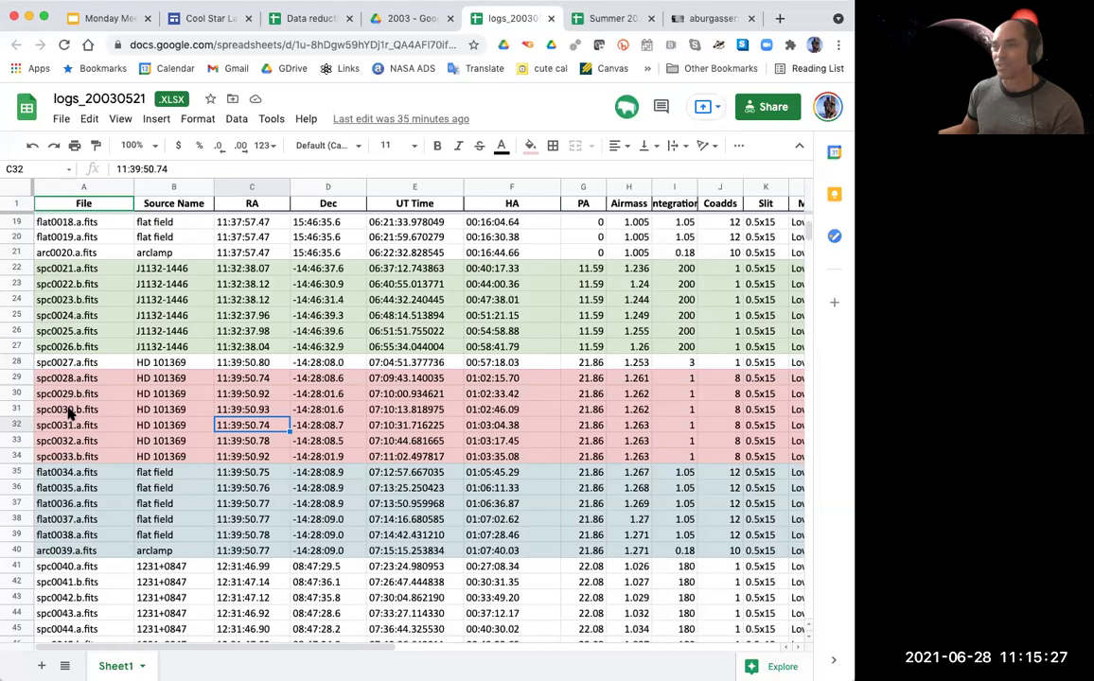
left_click(707, 20)
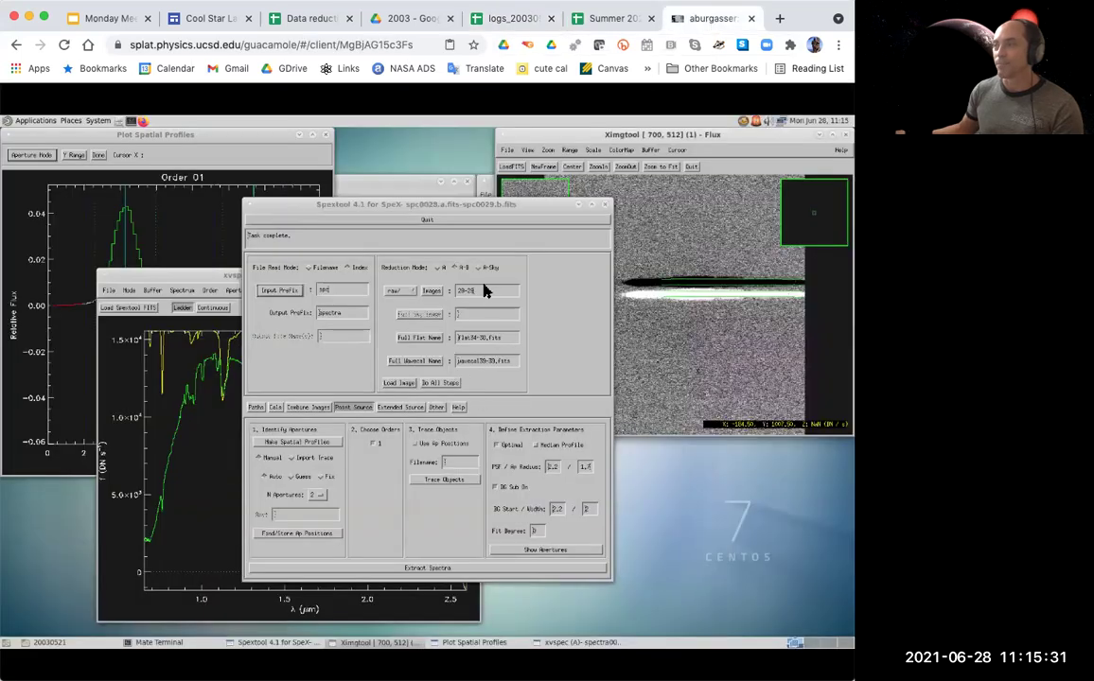
left_click_drag(484, 290, 456, 297)
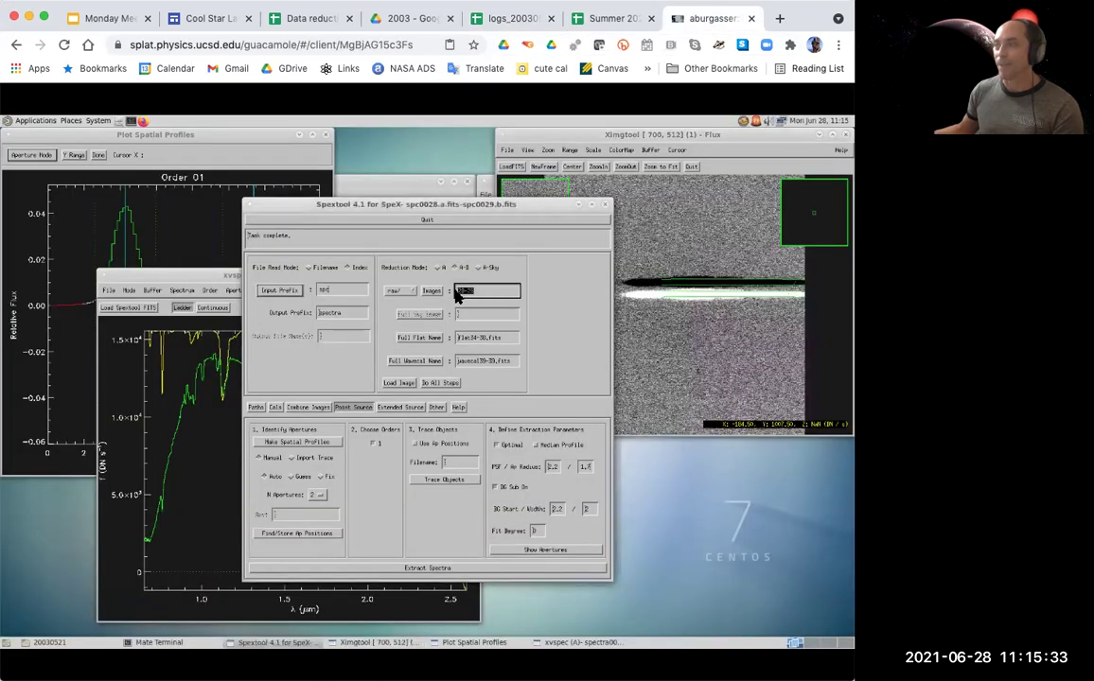
type("30-31")
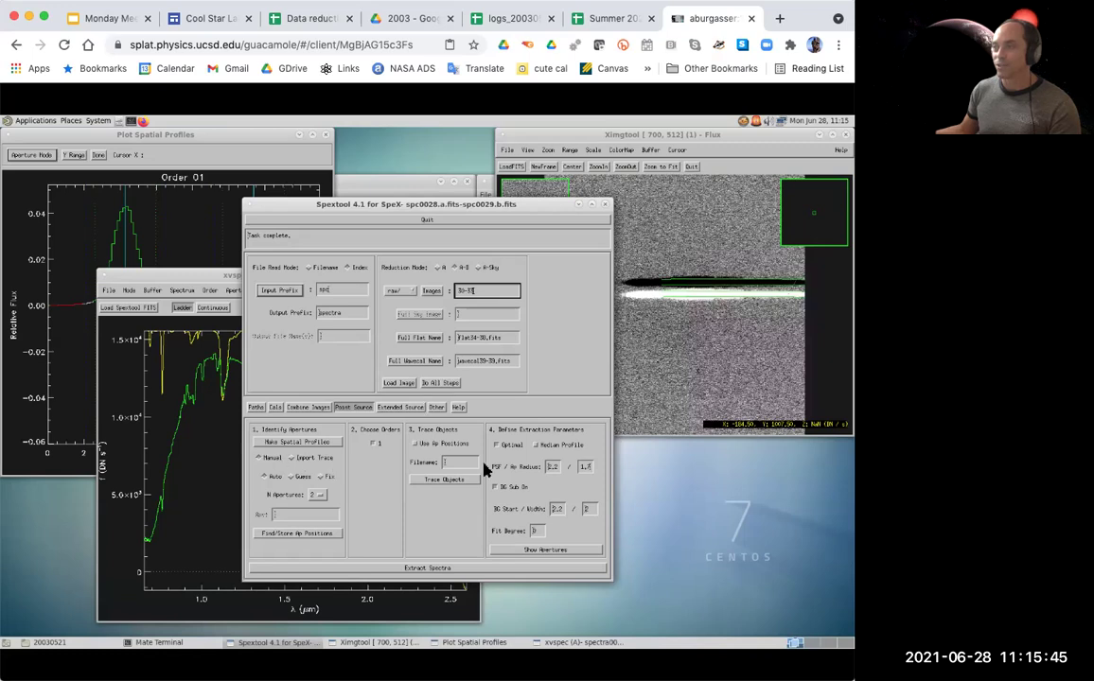
left_click(436, 383)
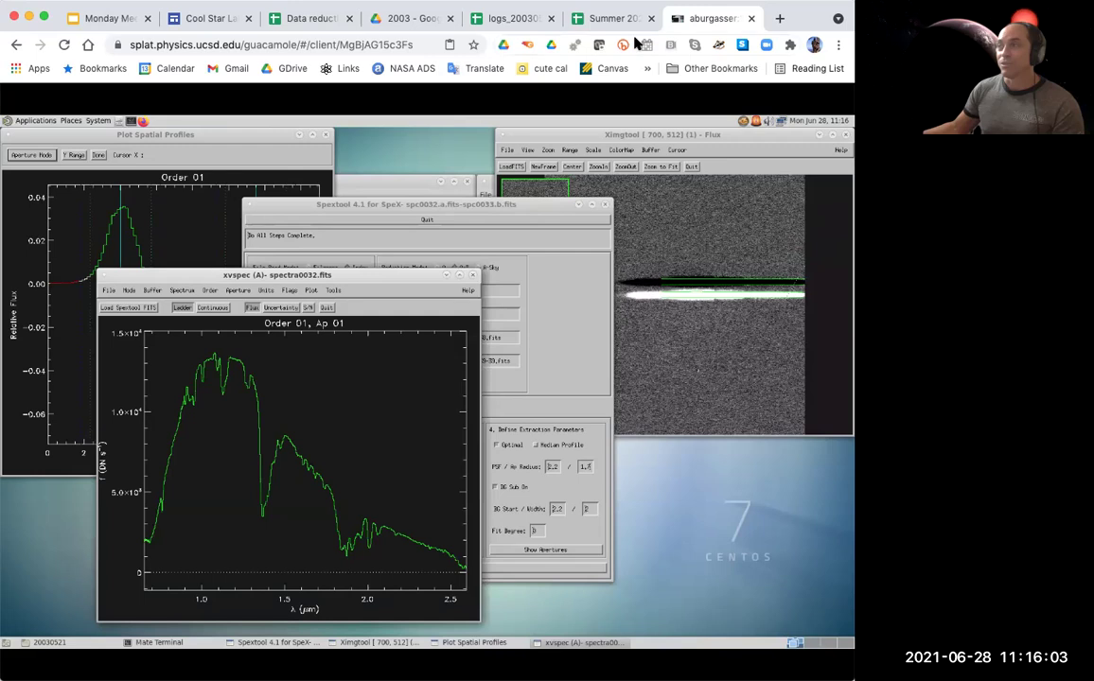
Check the J1132-1446 file numbers in logs_20030521, enter 21-22 as the Spextool images and load the pair.
left_click(501, 18)
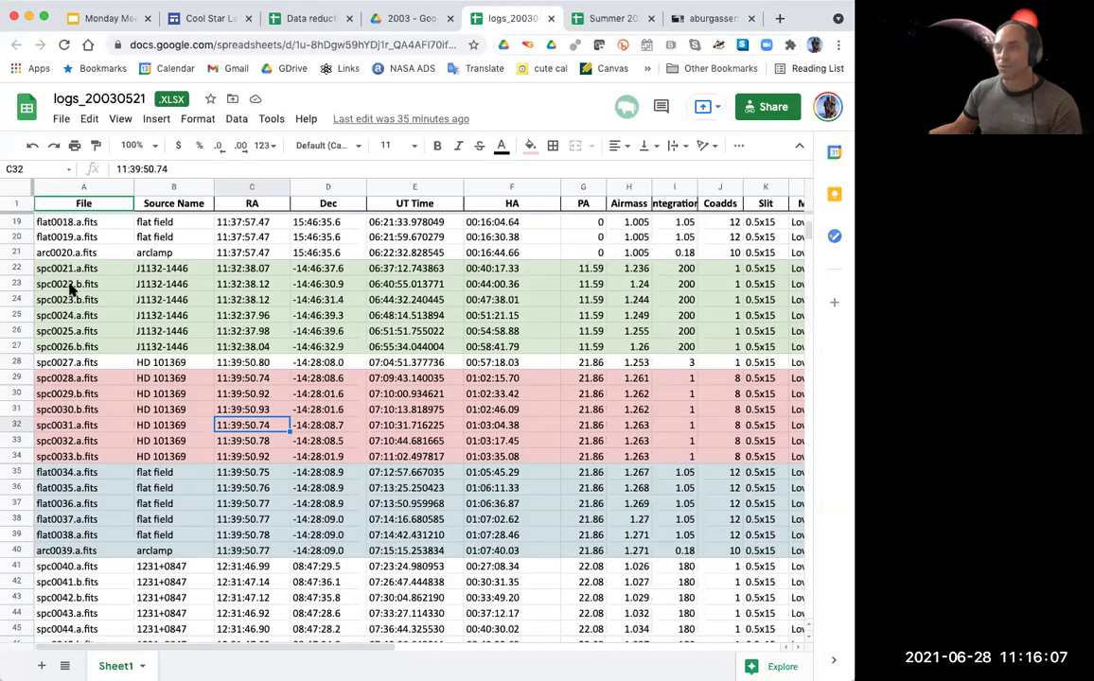
left_click(708, 18)
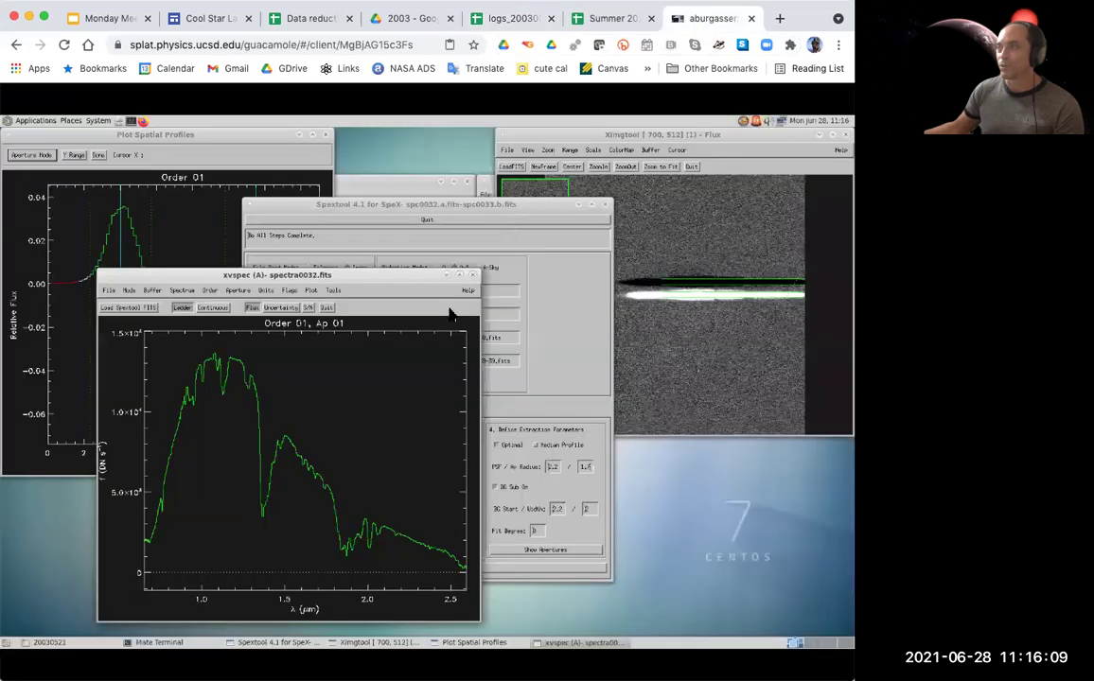
left_click(561, 349)
left_click(484, 296)
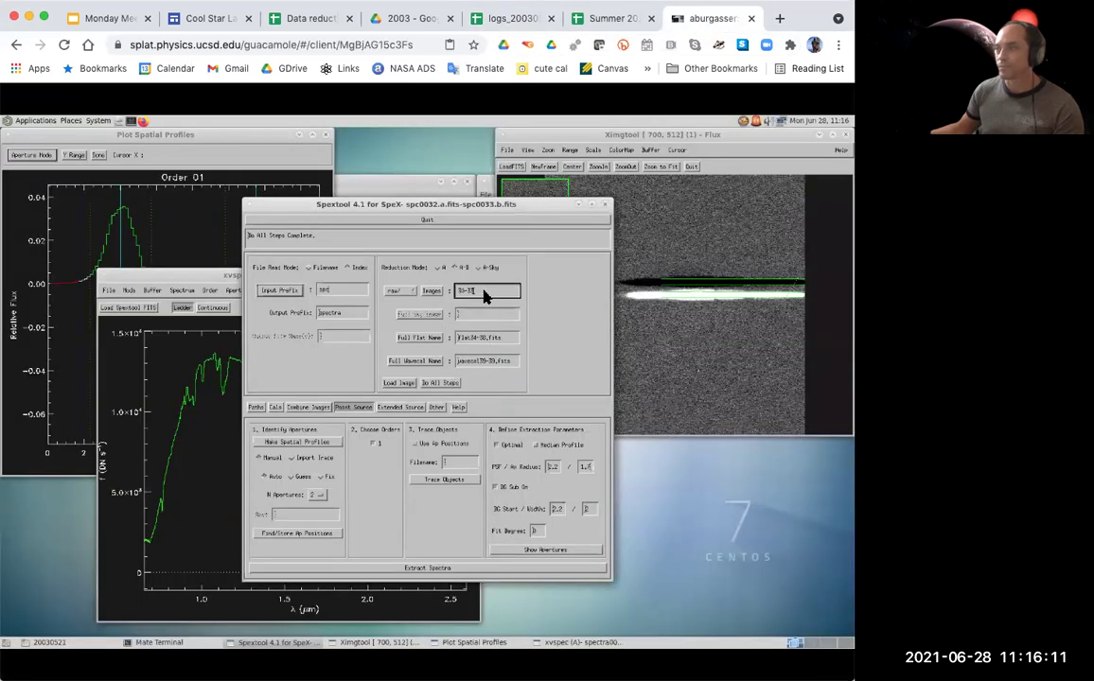
double_click(484, 295)
type("21-26")
key("Tab")
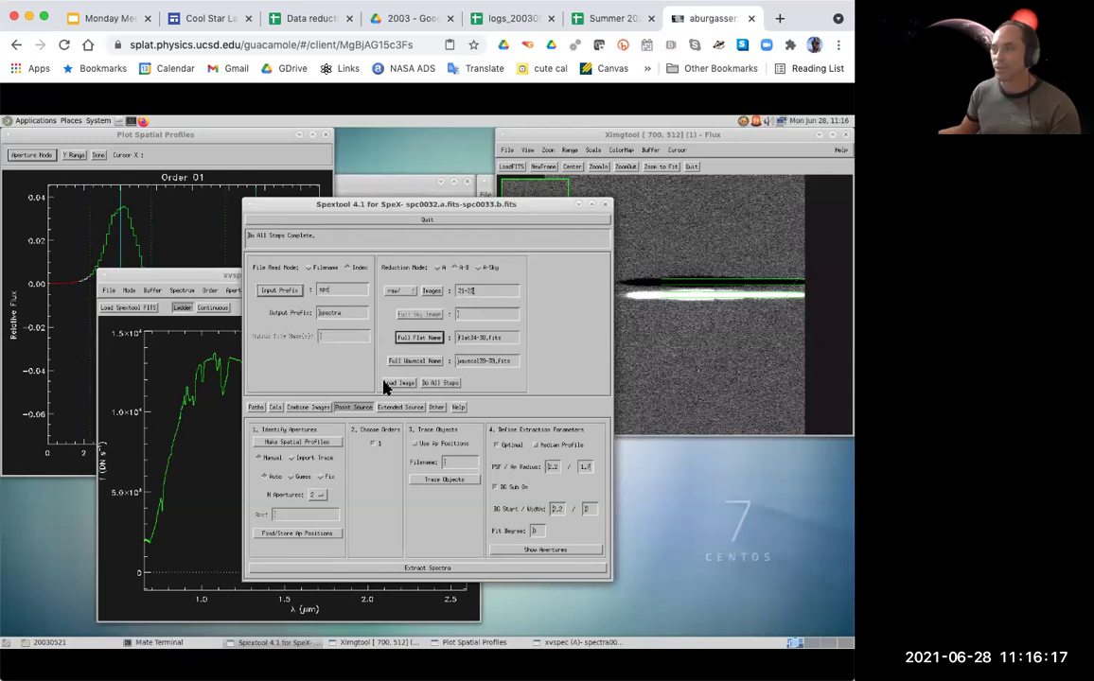
left_click(389, 383)
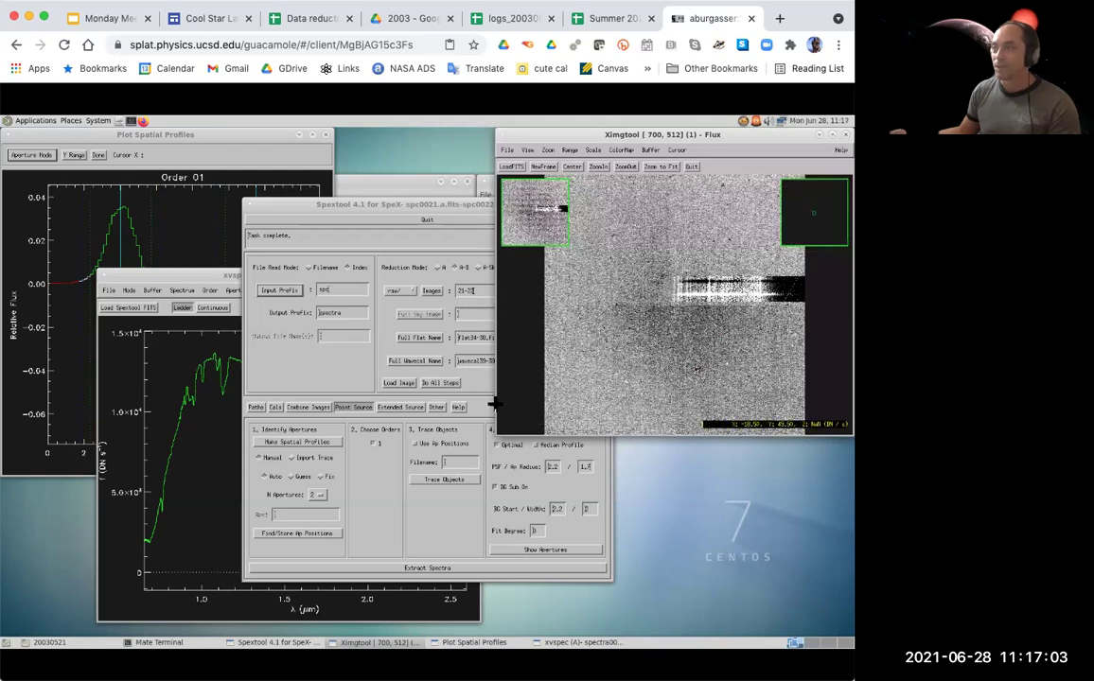
Make the spatial profiles of the 21-22 pair and find its two aperture positions with the Auto method.
left_click(326, 442)
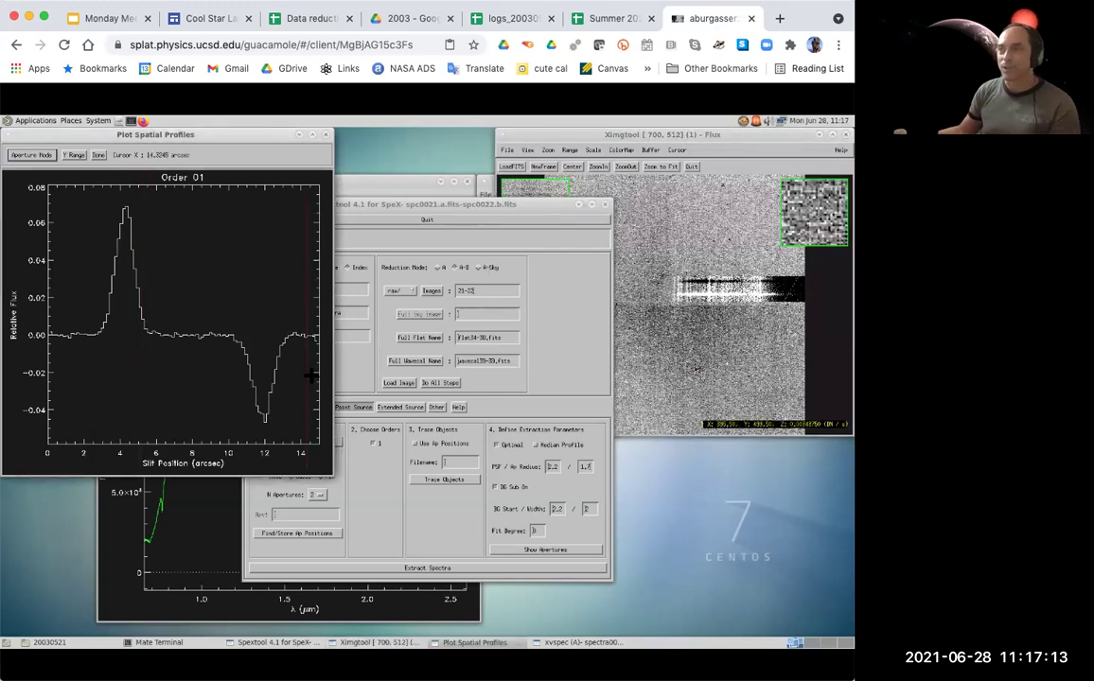
left_click(389, 478)
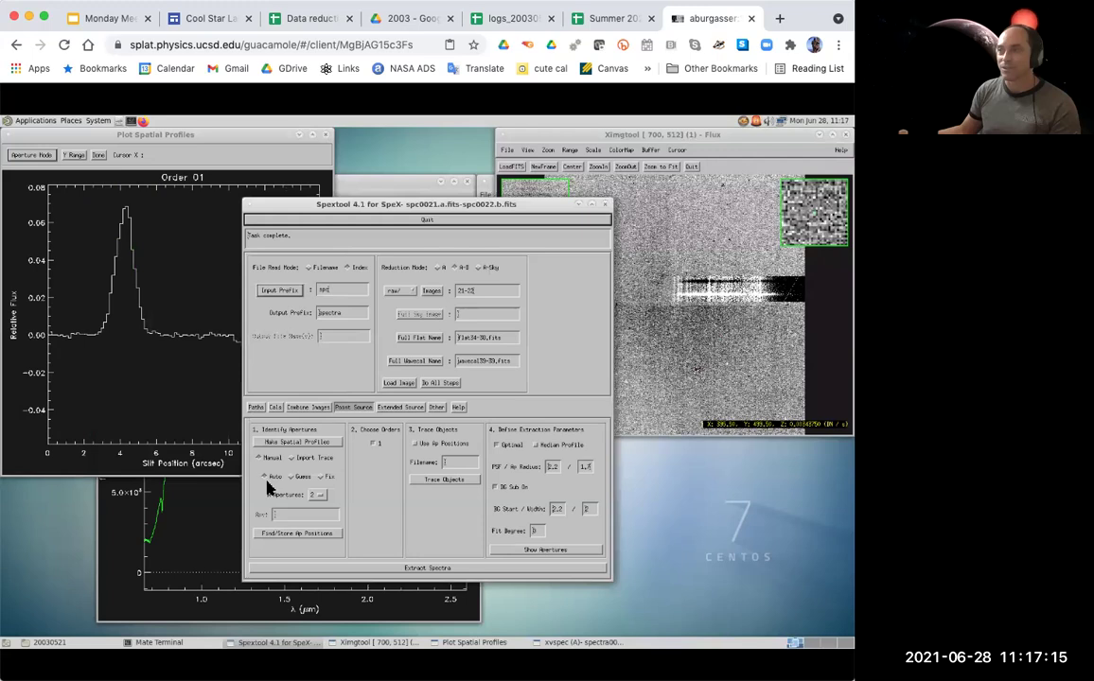
left_click(290, 534)
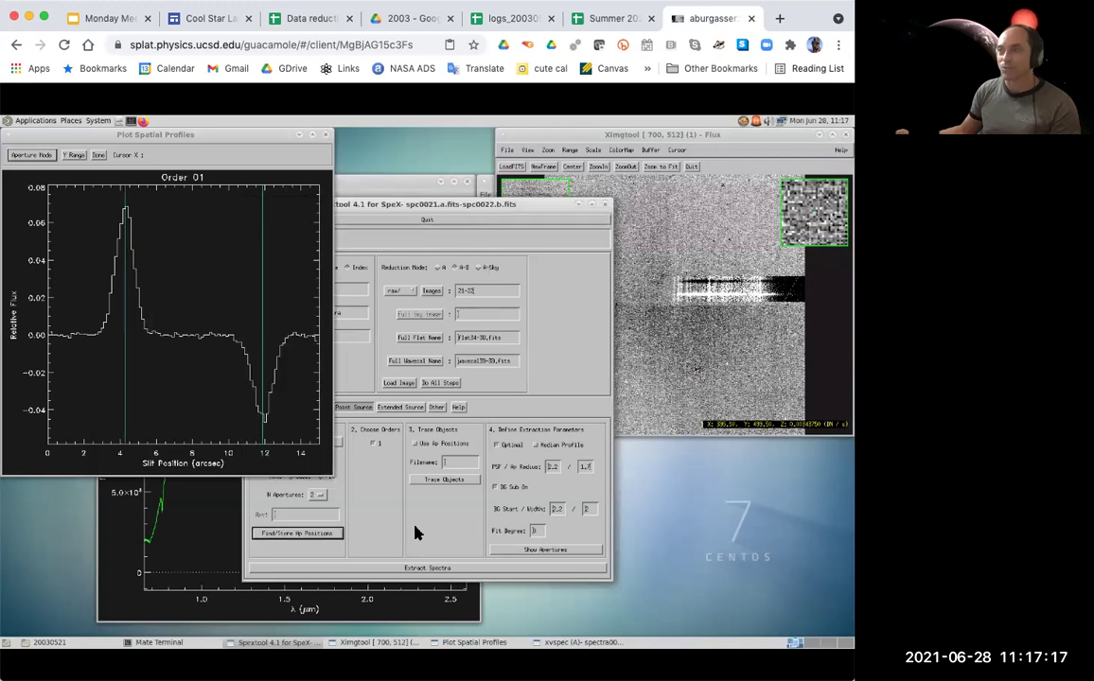
Move Spextool clear of the profile plot, switch aperture finding to Guess and mark the positive peak near 4.2 arcsec and negative peak near 12 arcsec.
left_click_drag(384, 202, 431, 217)
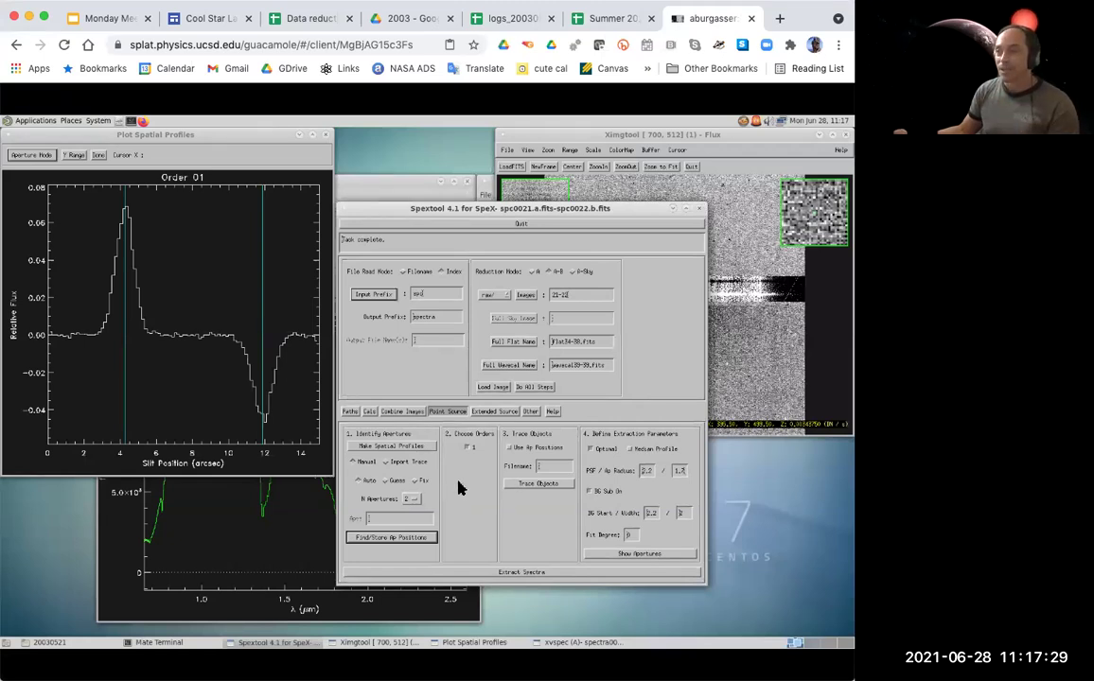
left_click(396, 482)
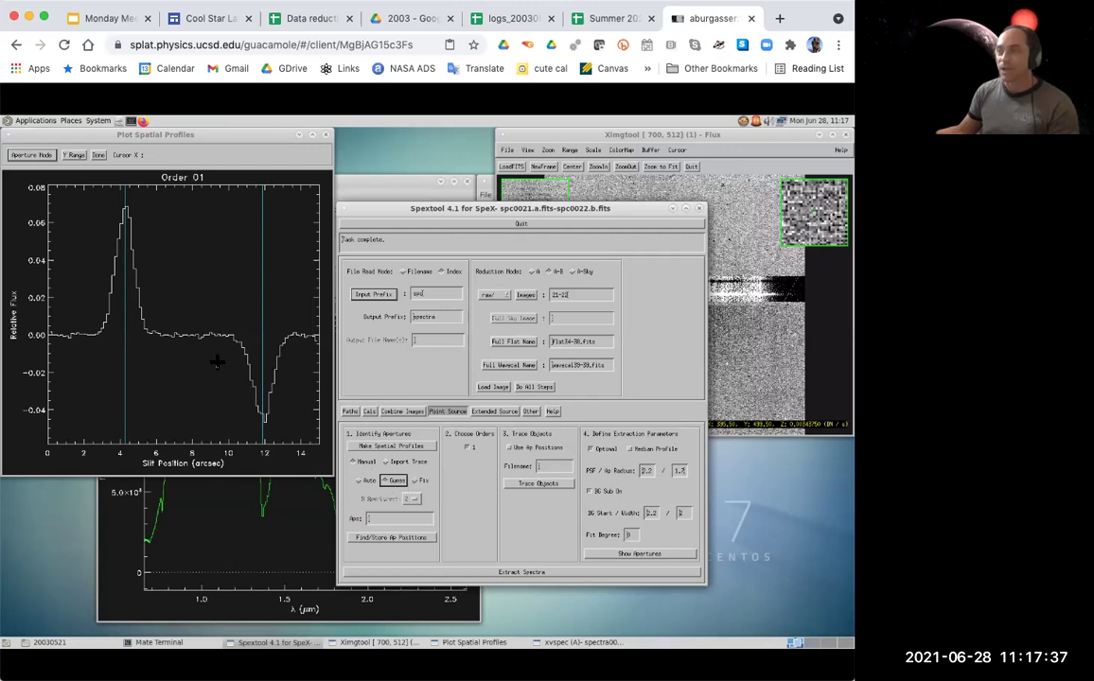
left_click(194, 326)
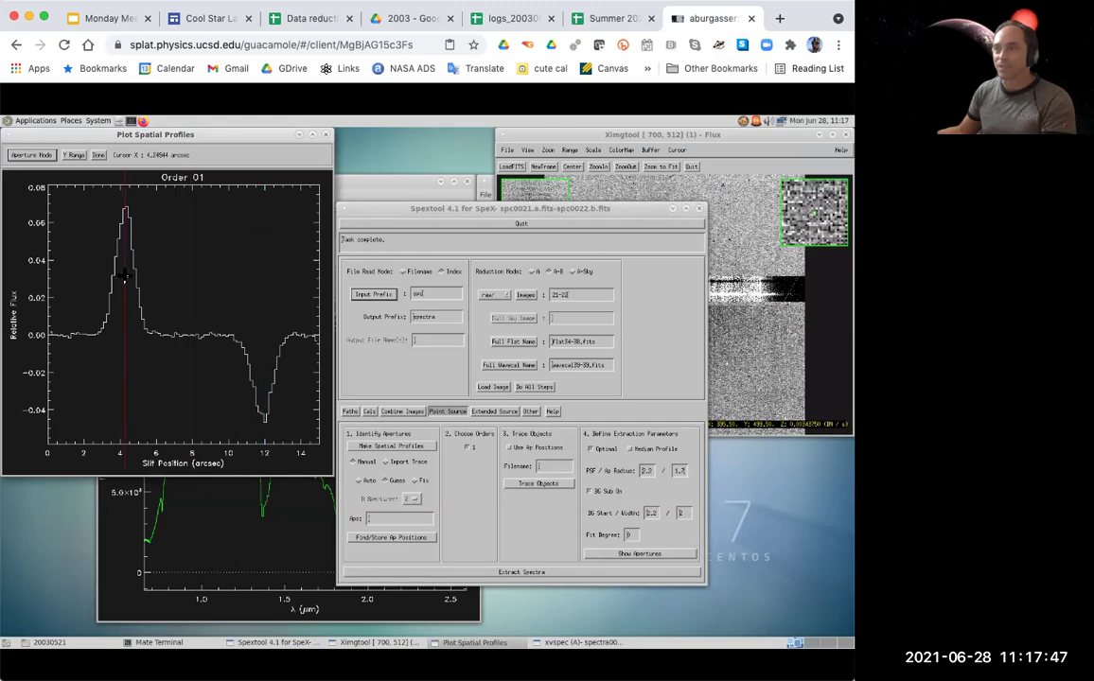
left_click(124, 276)
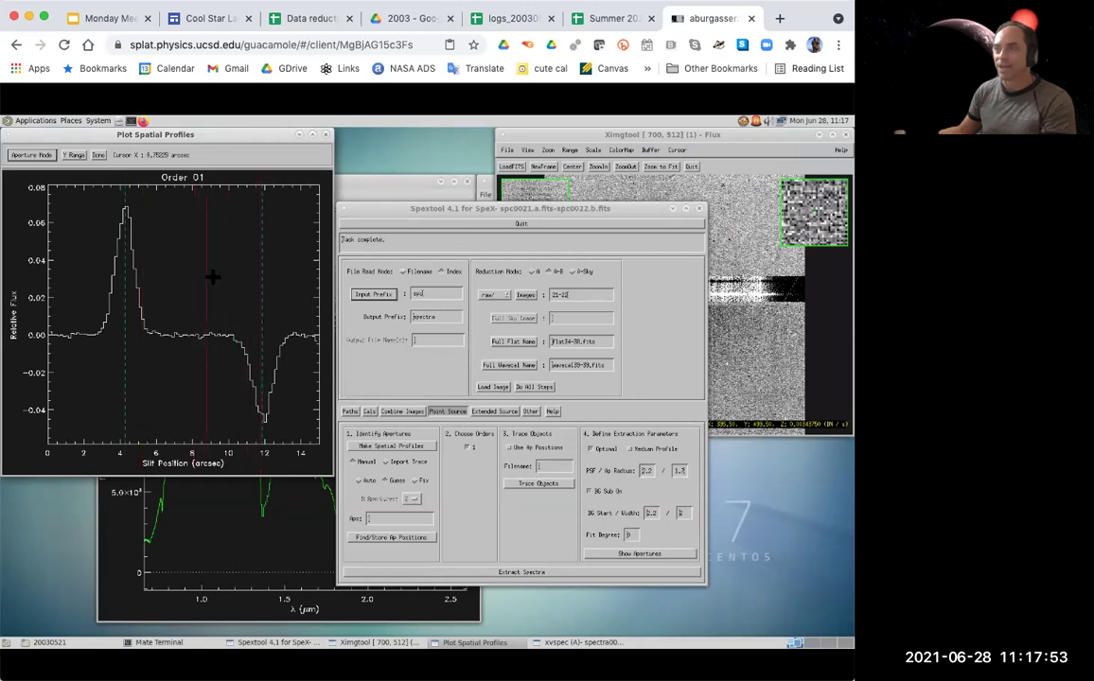
left_click(254, 396)
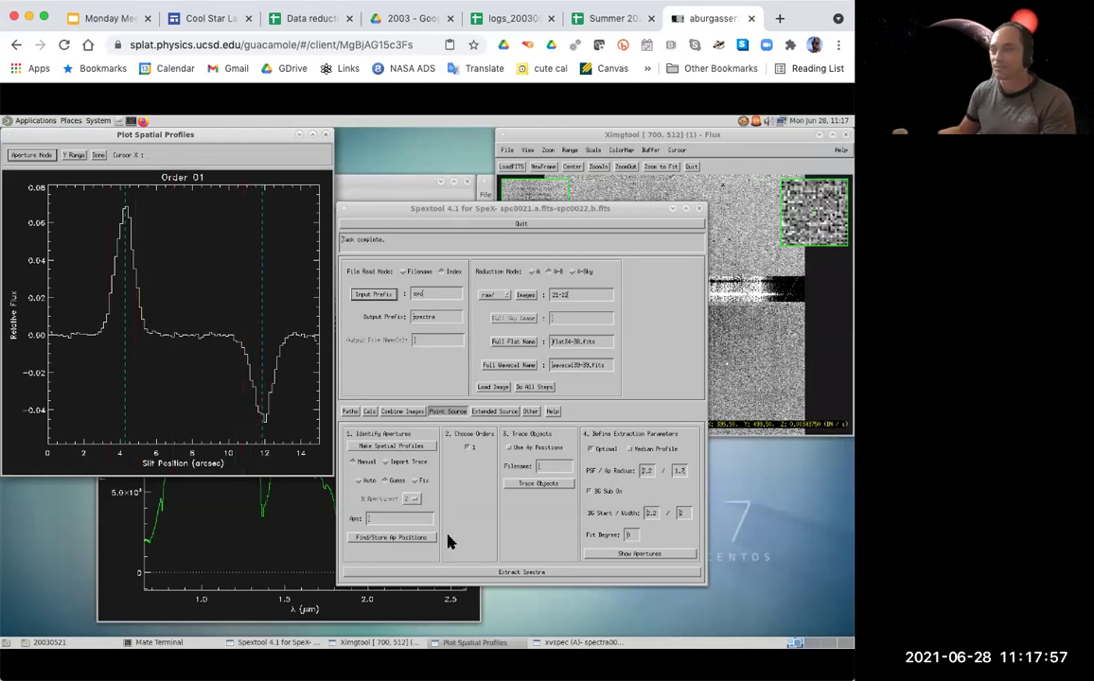
Find and store the apertures from the guessed positions, switch the method back to Auto and find the two aperture positions again.
left_click(384, 538)
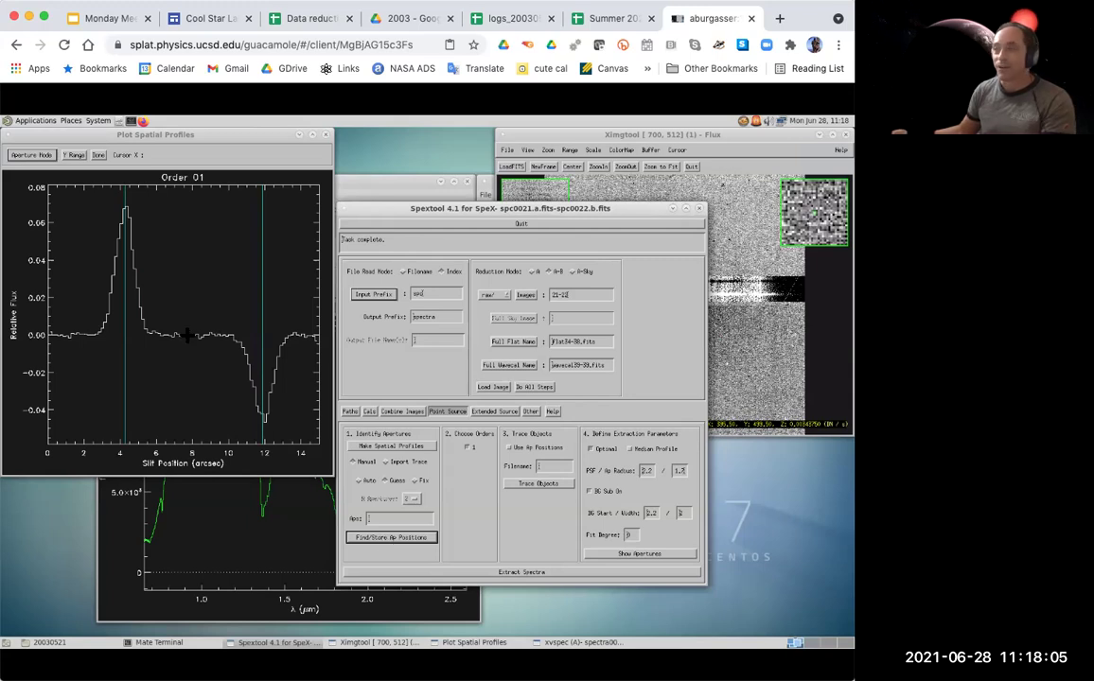
left_click(267, 423)
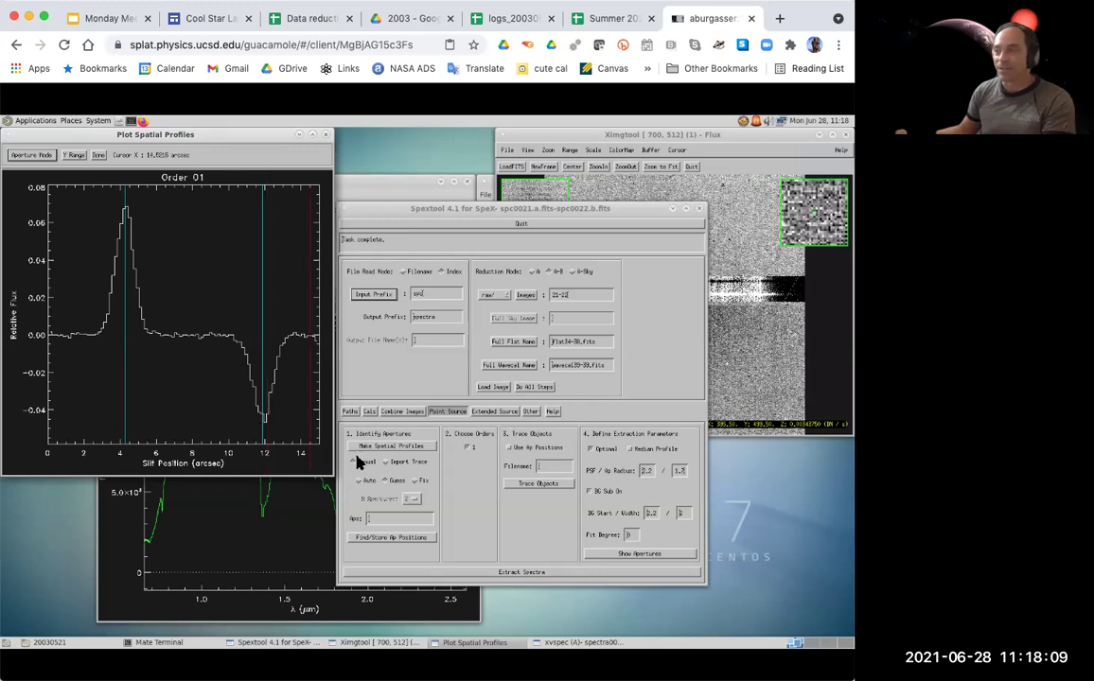
left_click(375, 484)
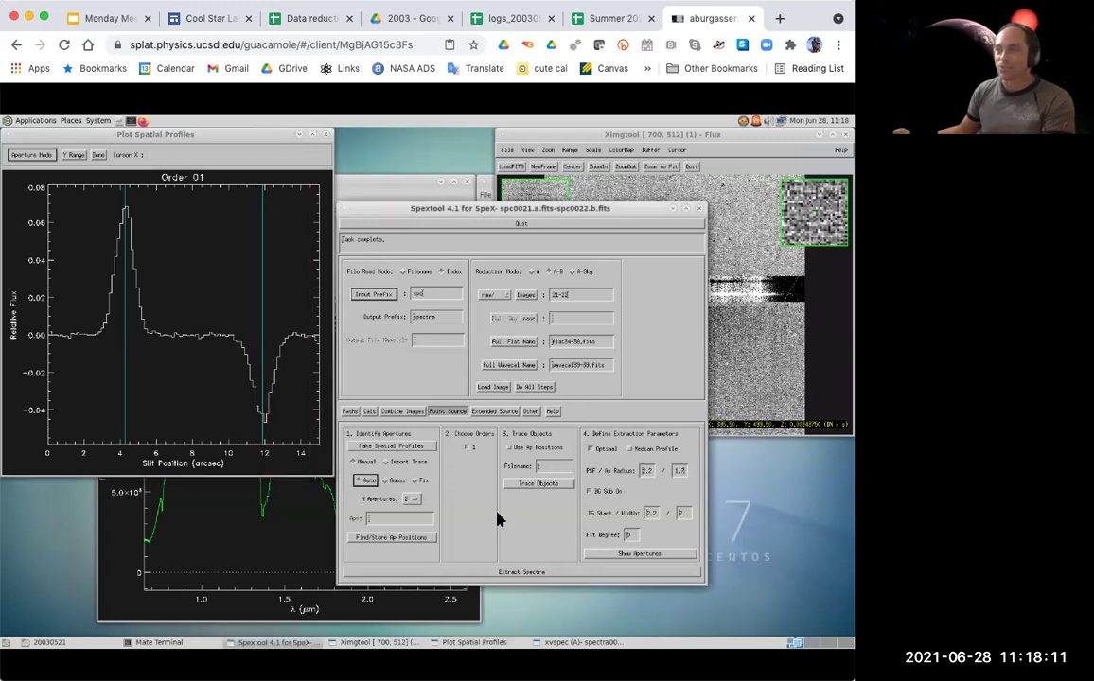
left_click(397, 536)
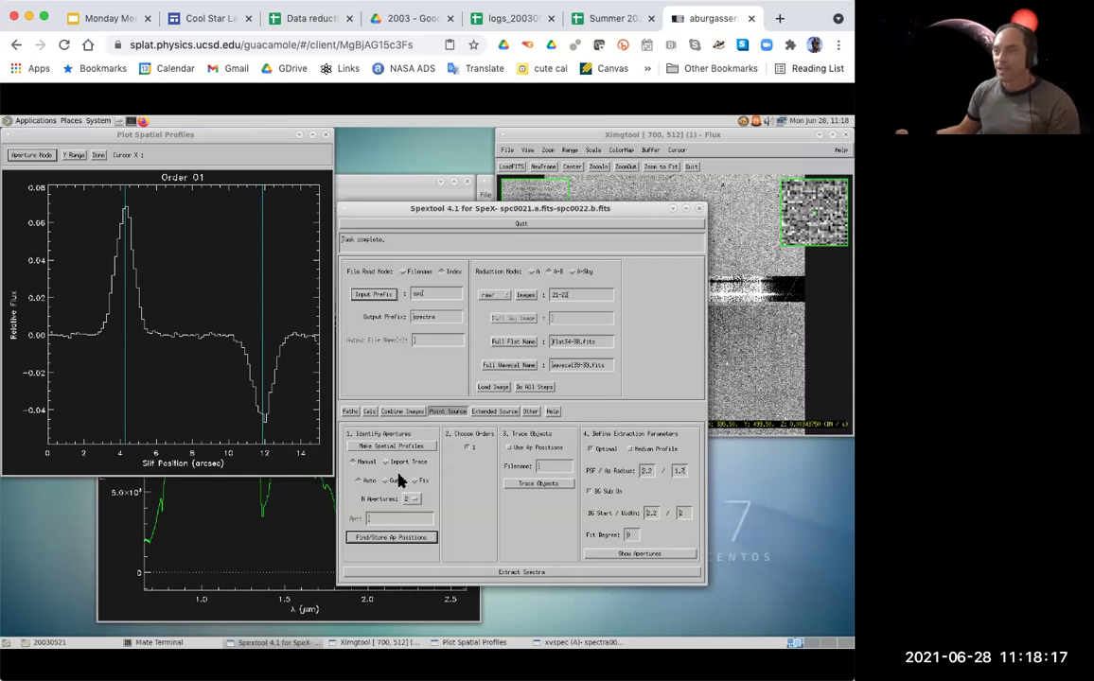
left_click(288, 409)
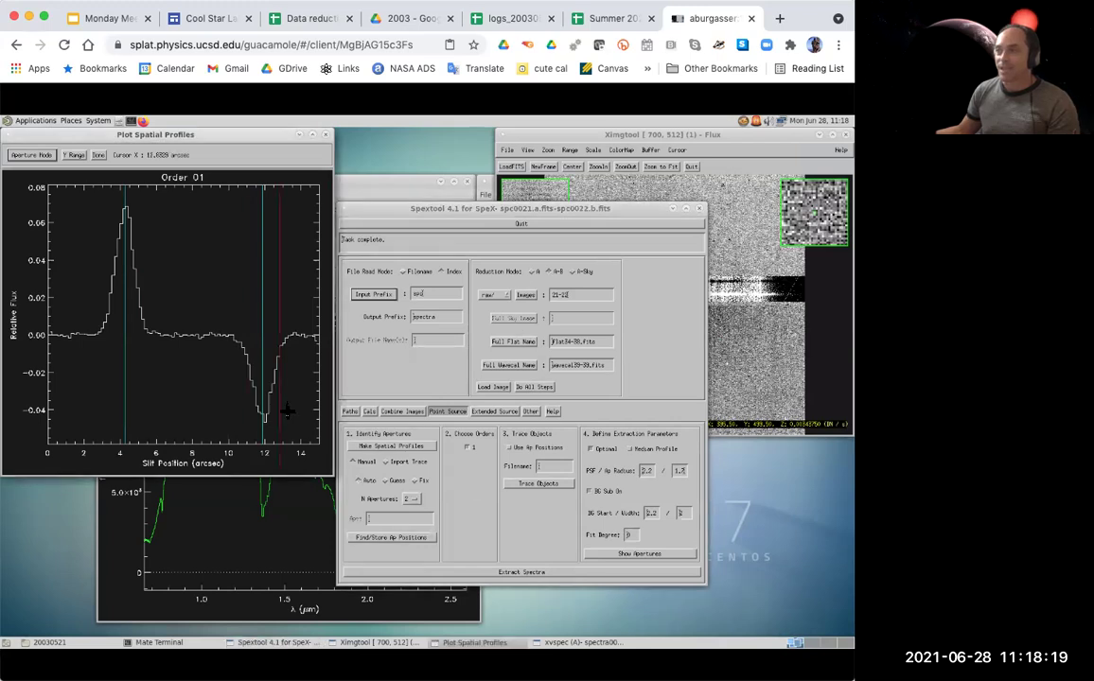
Trace the objects of the 21-22 pair using the stored aperture positions and show the extraction apertures on the profile.
left_click(511, 451)
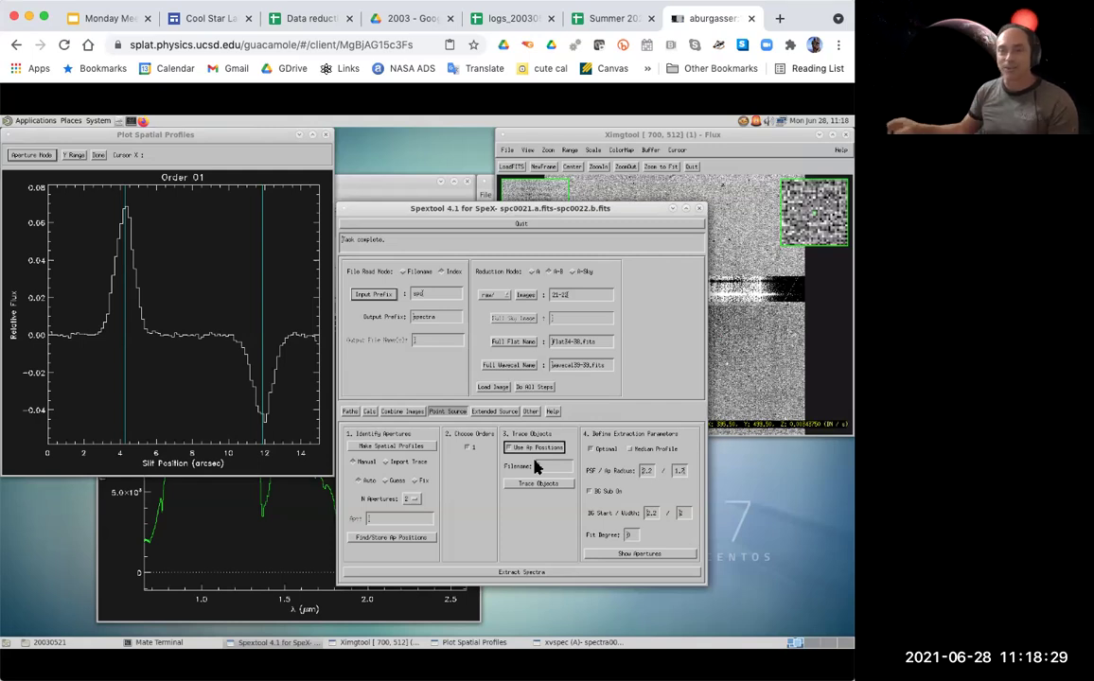
left_click(533, 485)
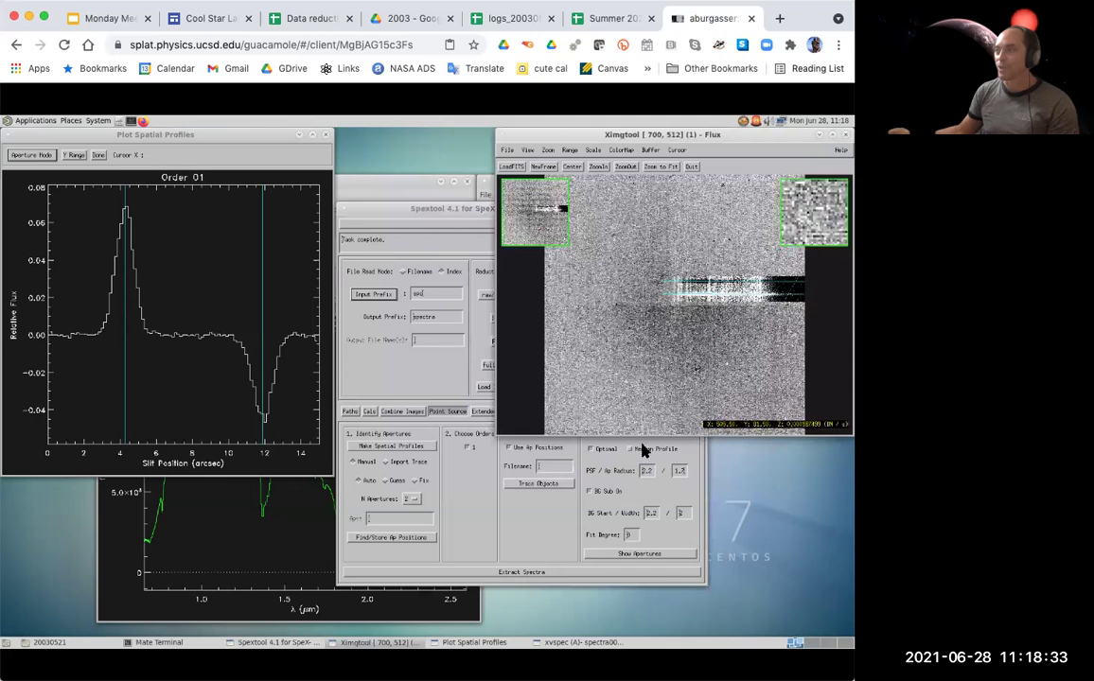
left_click(525, 551)
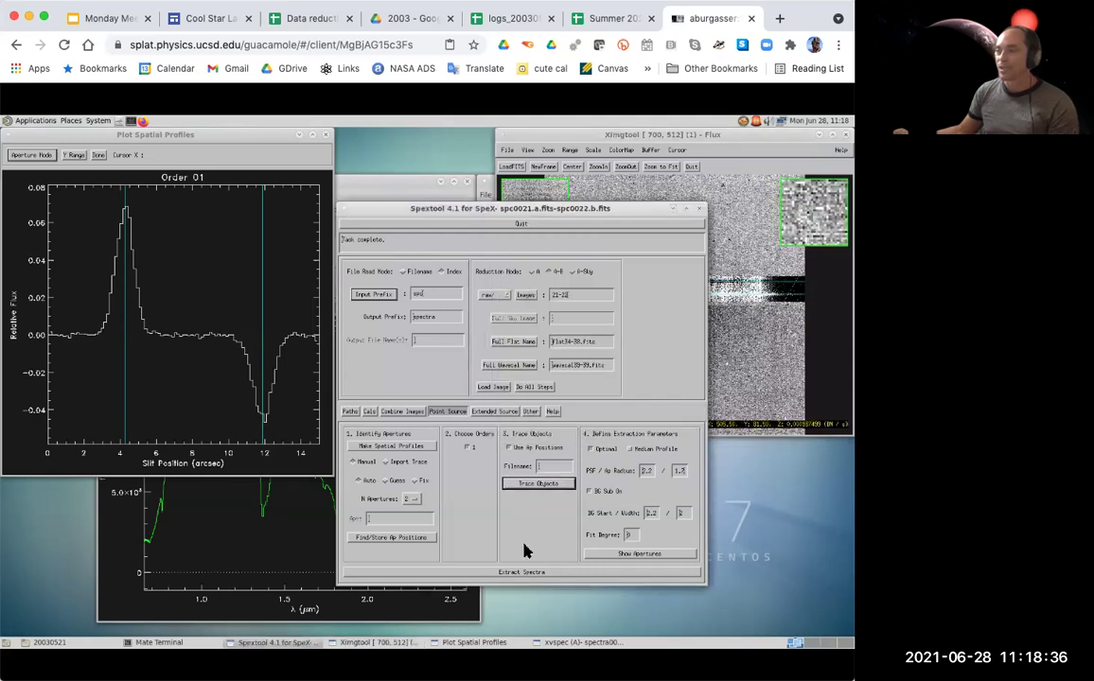
left_click(647, 557)
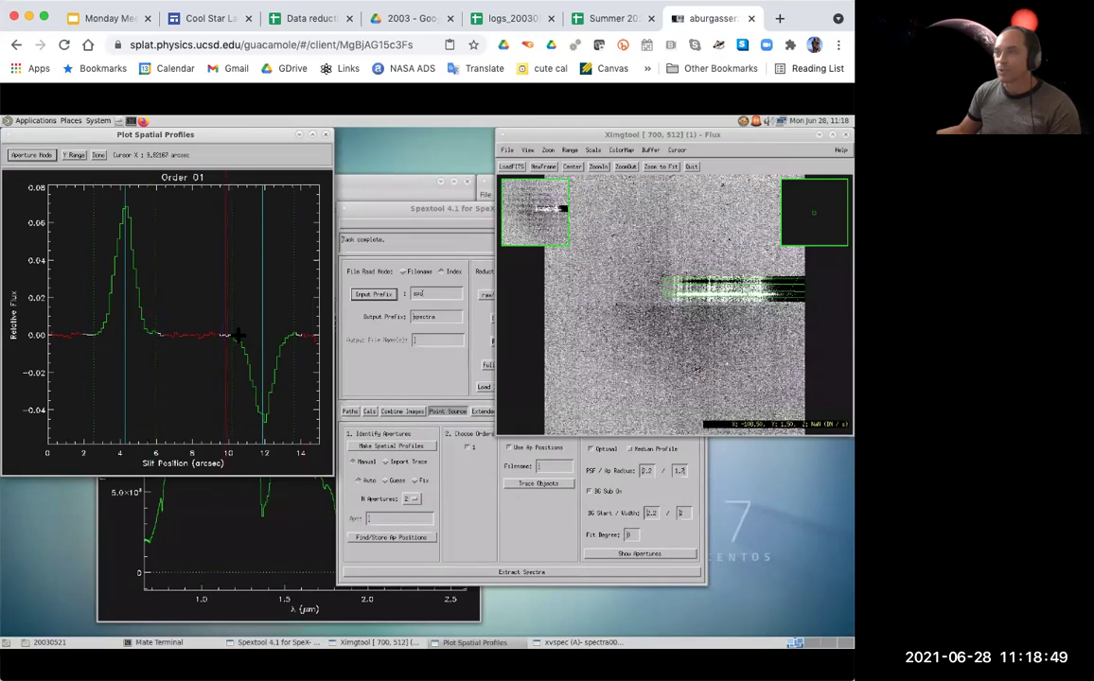
Adjust the aperture radius to 1.5 in the extraction parameters and show the apertures on the spatial profile.
left_click(680, 471)
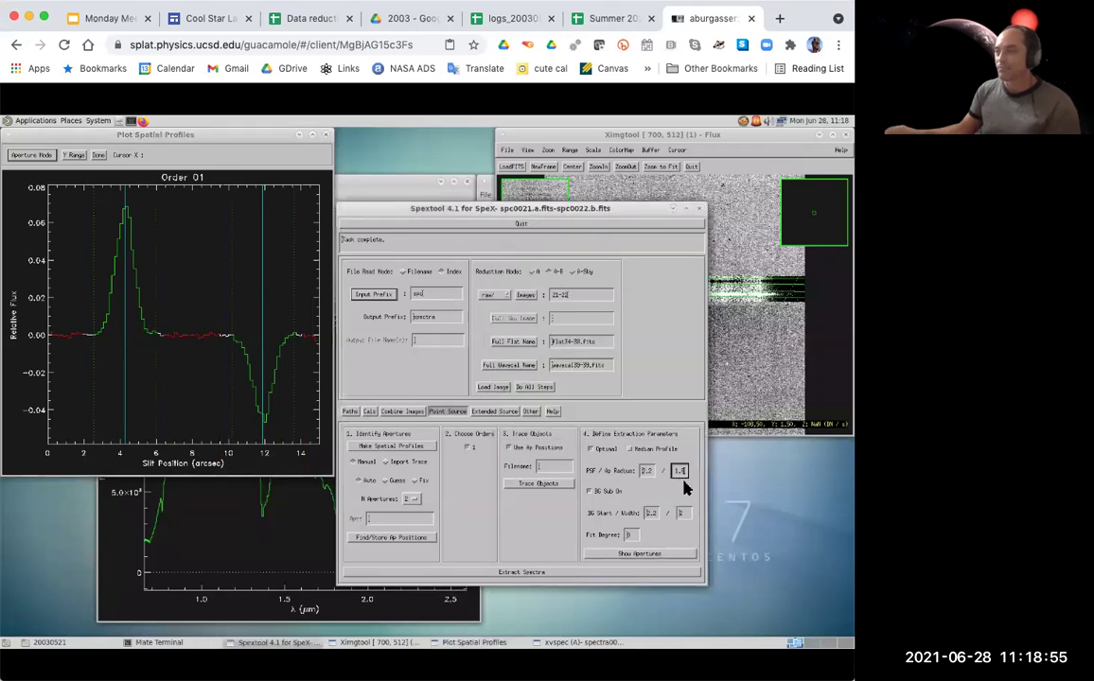
left_click(624, 555)
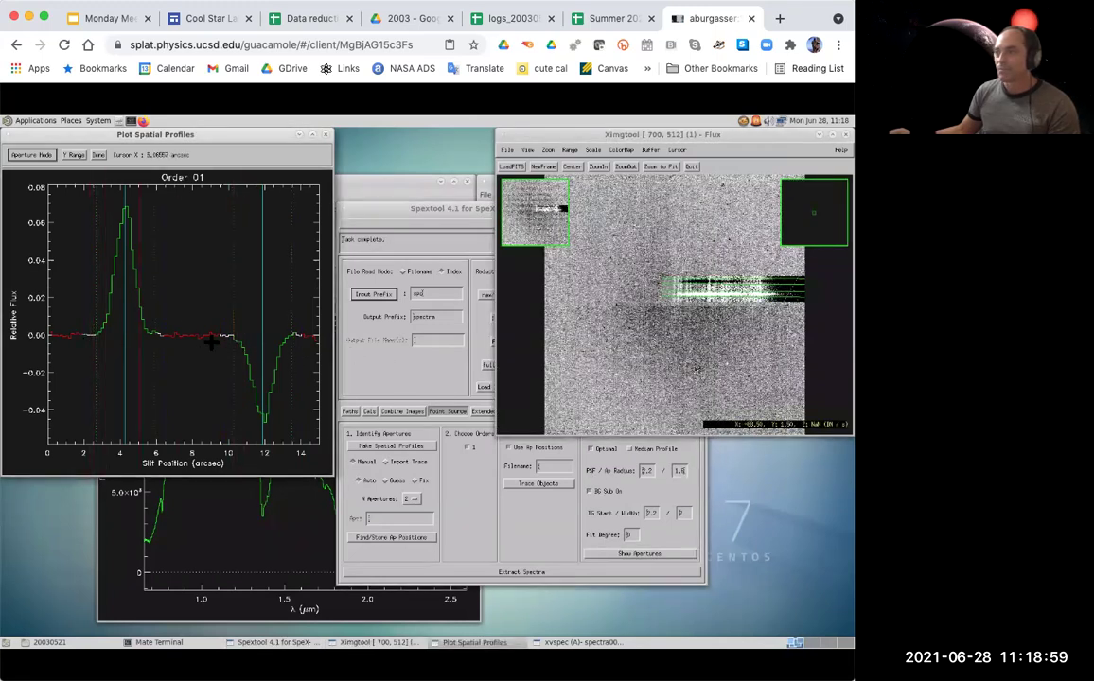
left_click(680, 472)
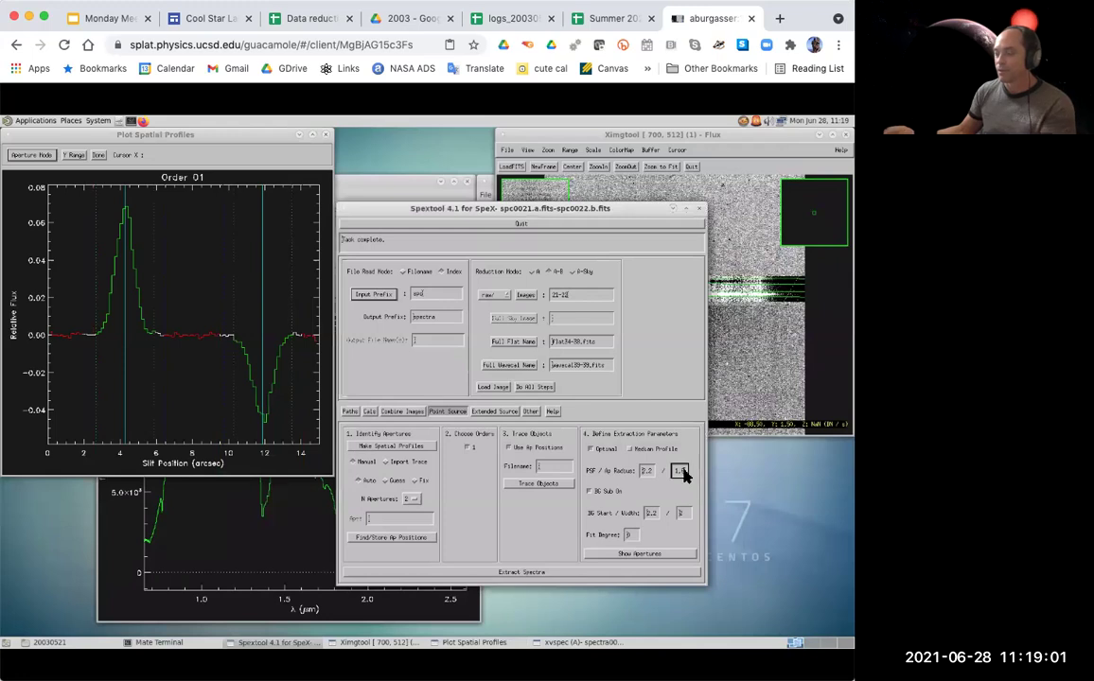
key("BackSpace")
type("5")
left_click(630, 555)
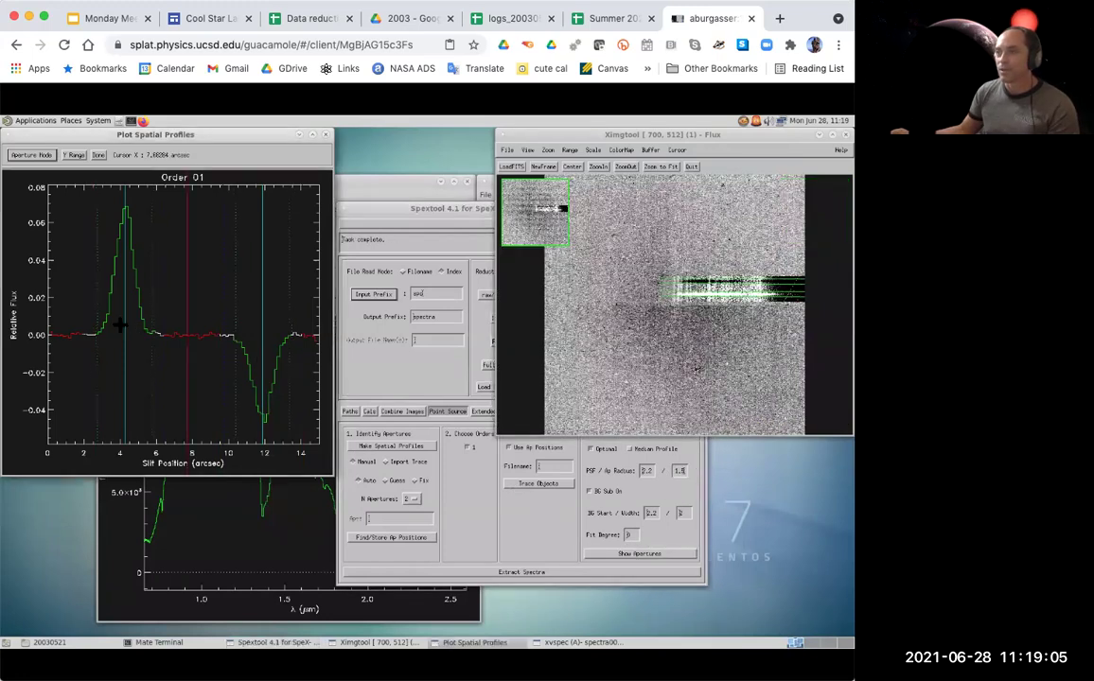
Extract the spectra for the 21-22 image pair, inspect the signal-to-noise plot, and switch back to flux.
left_click(515, 571)
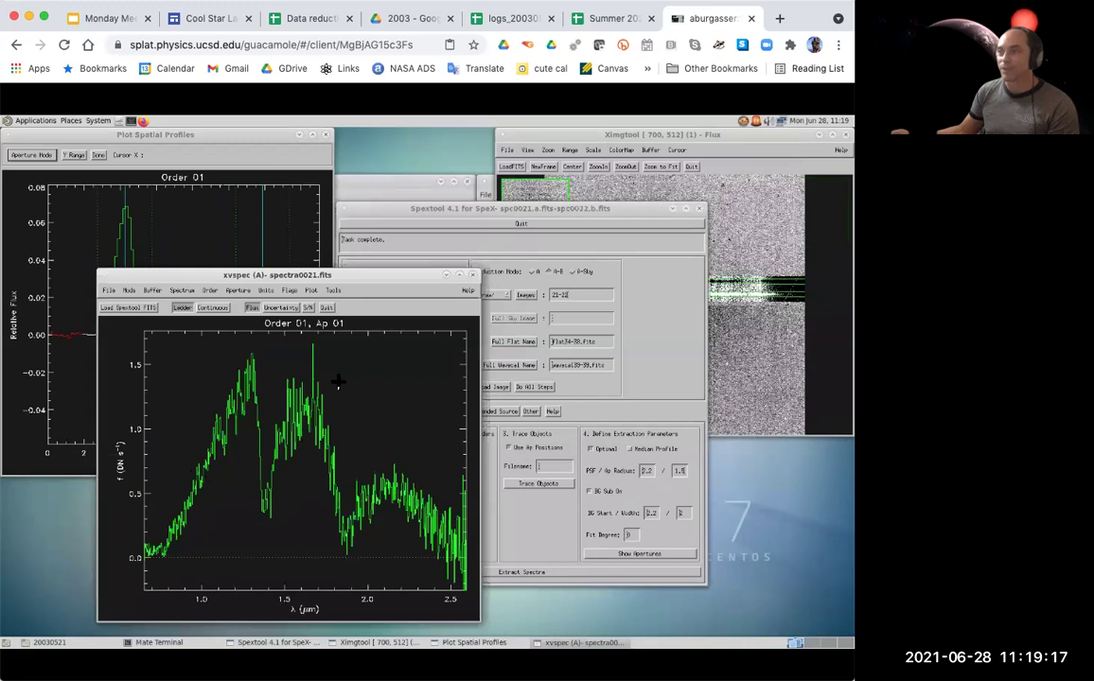
left_click(307, 308)
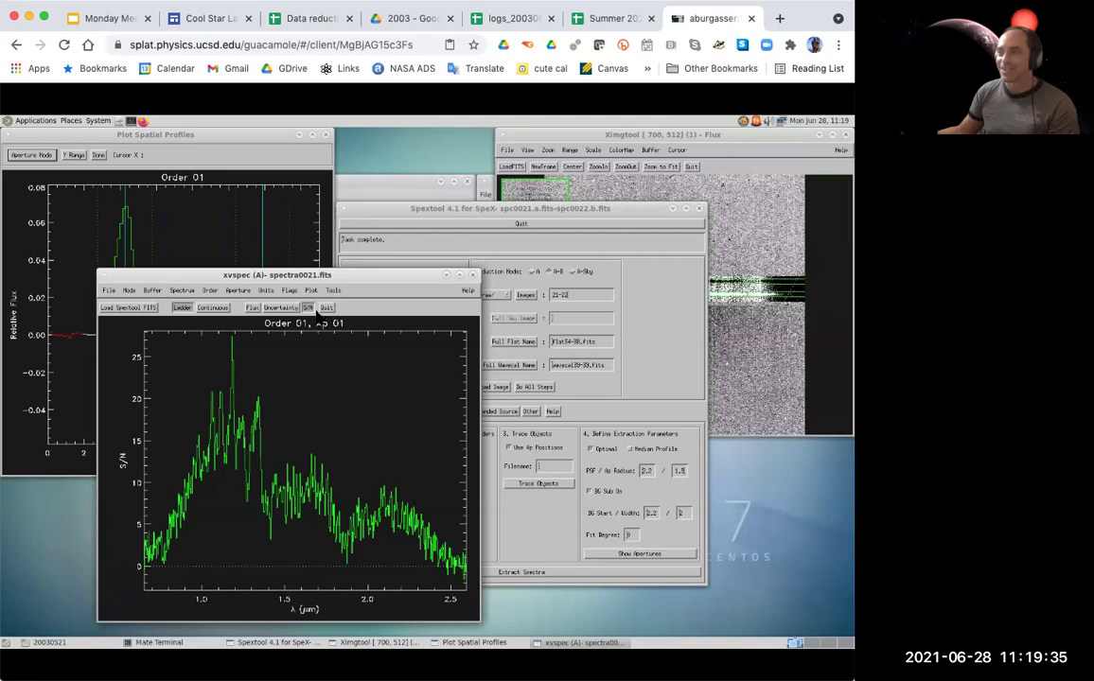
left_click(252, 308)
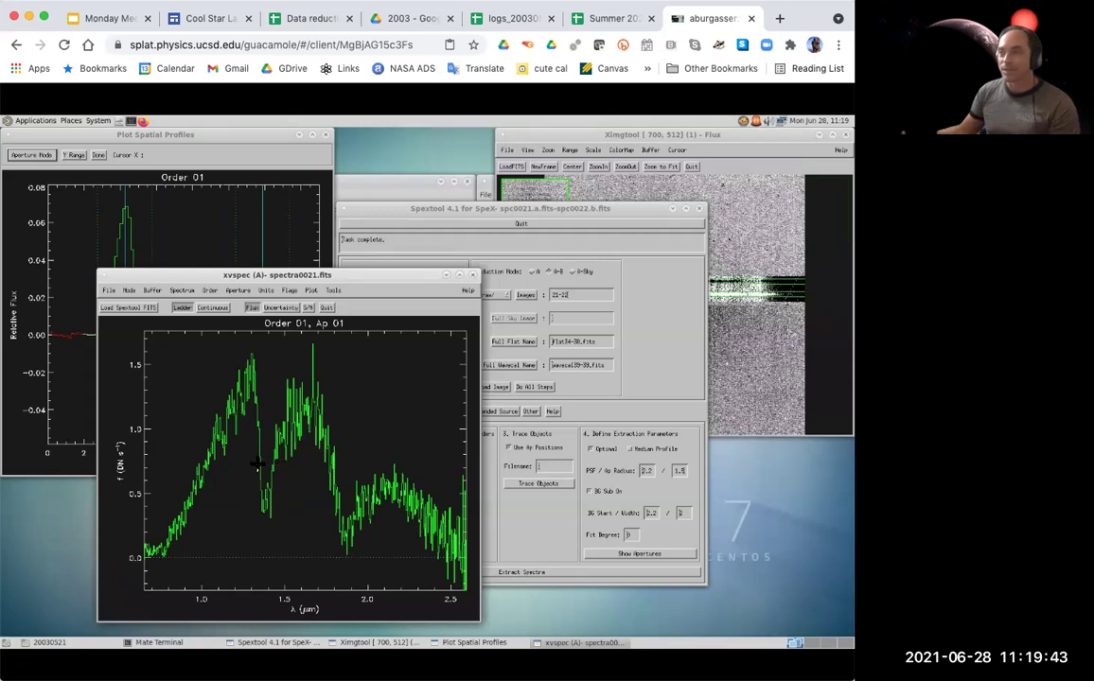
Set the images to 23-26 after checking the J1132-1446 frames in the observing log, and run all reduction steps.
left_click(551, 535)
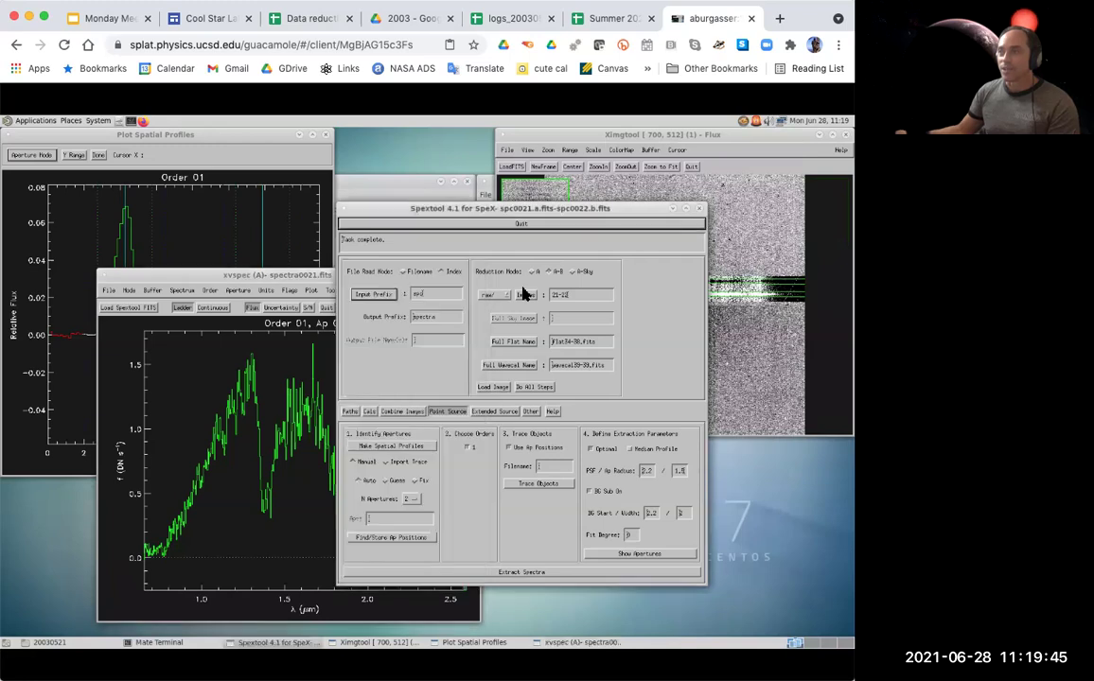
left_click_drag(579, 295, 547, 301)
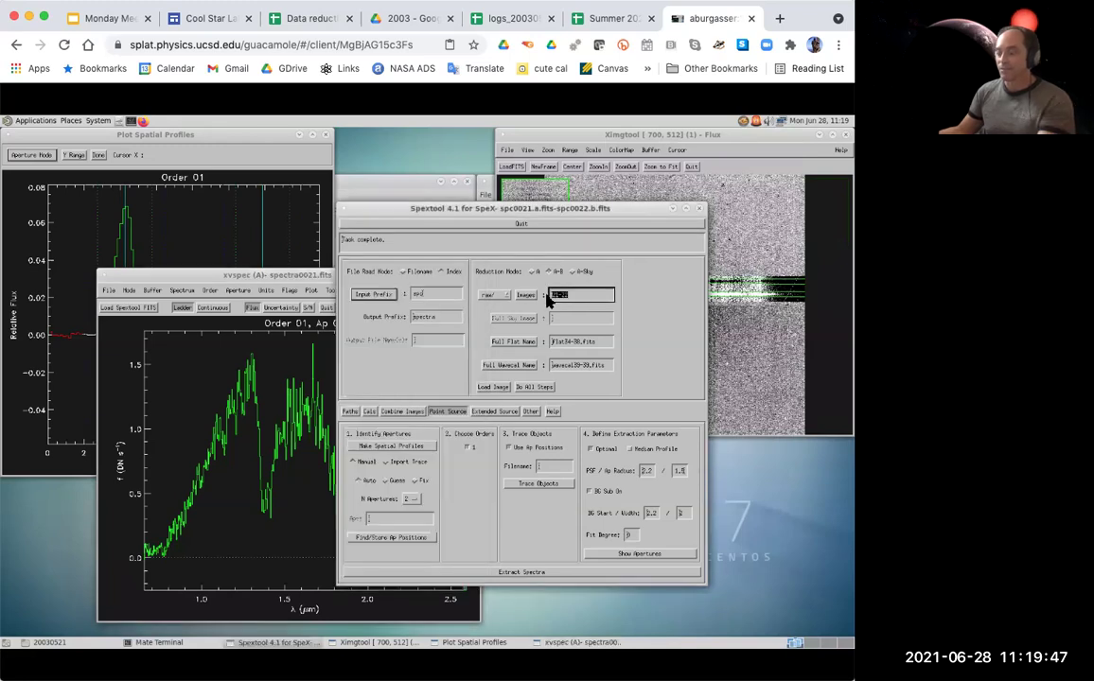
left_click(512, 23)
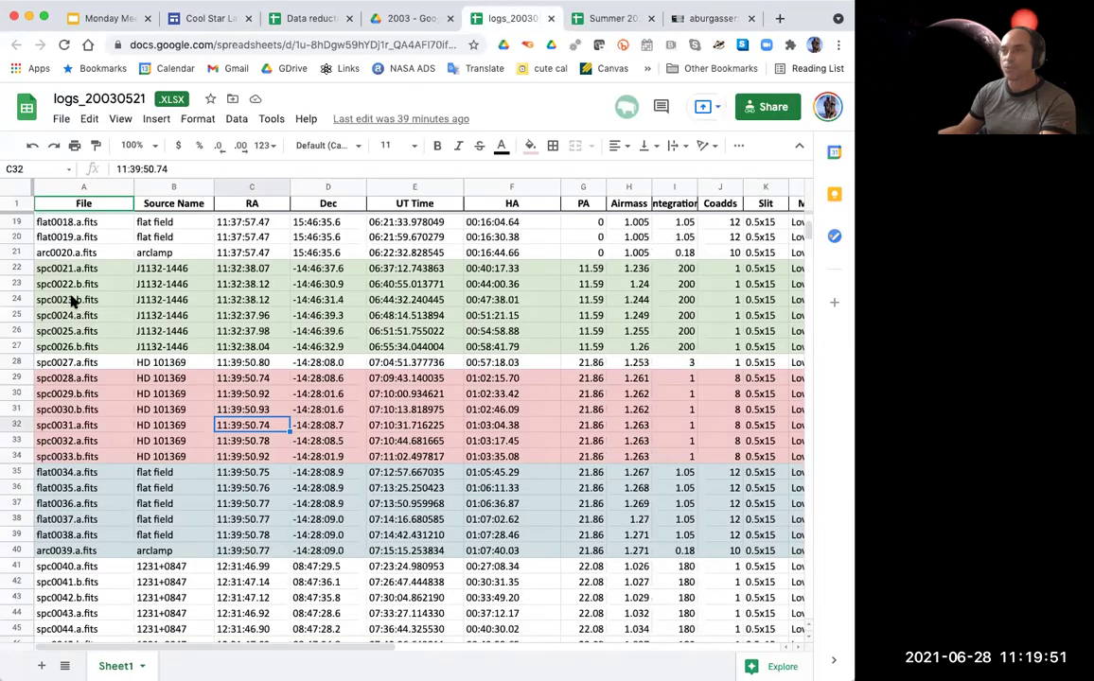
left_click(710, 18)
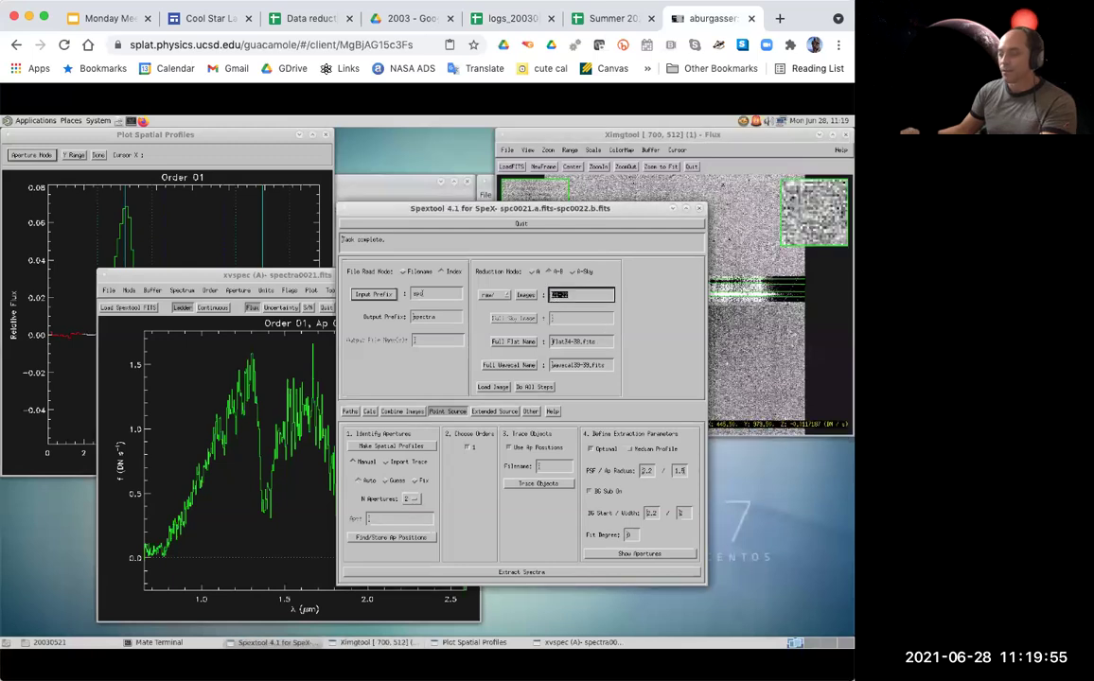
key("Tab")
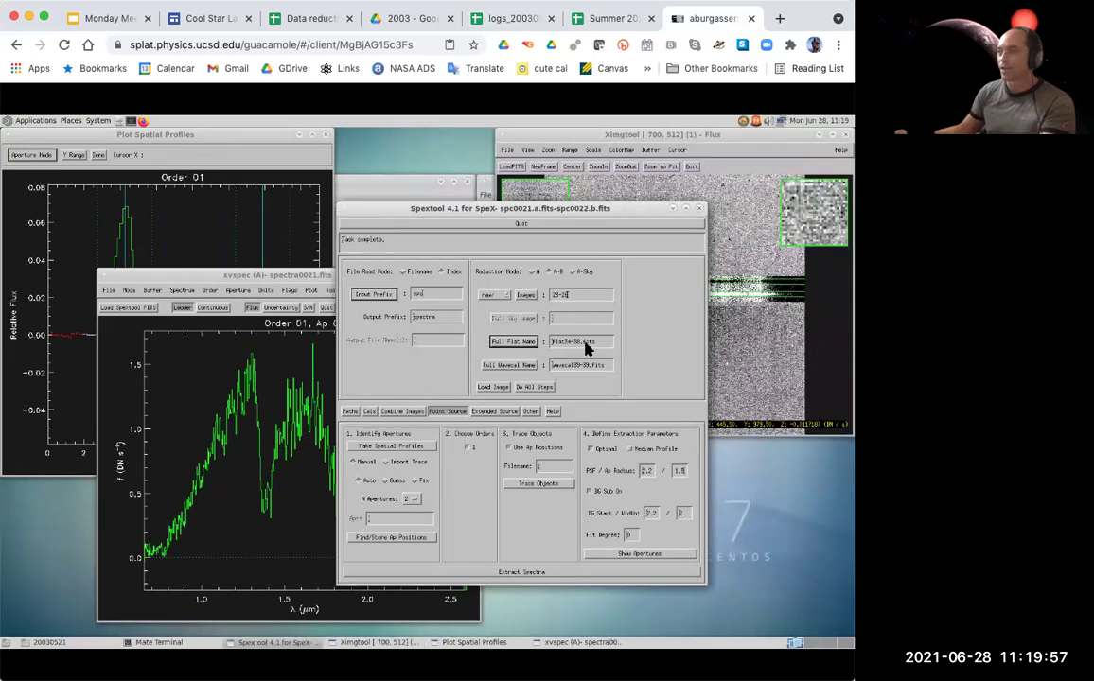
left_click(533, 388)
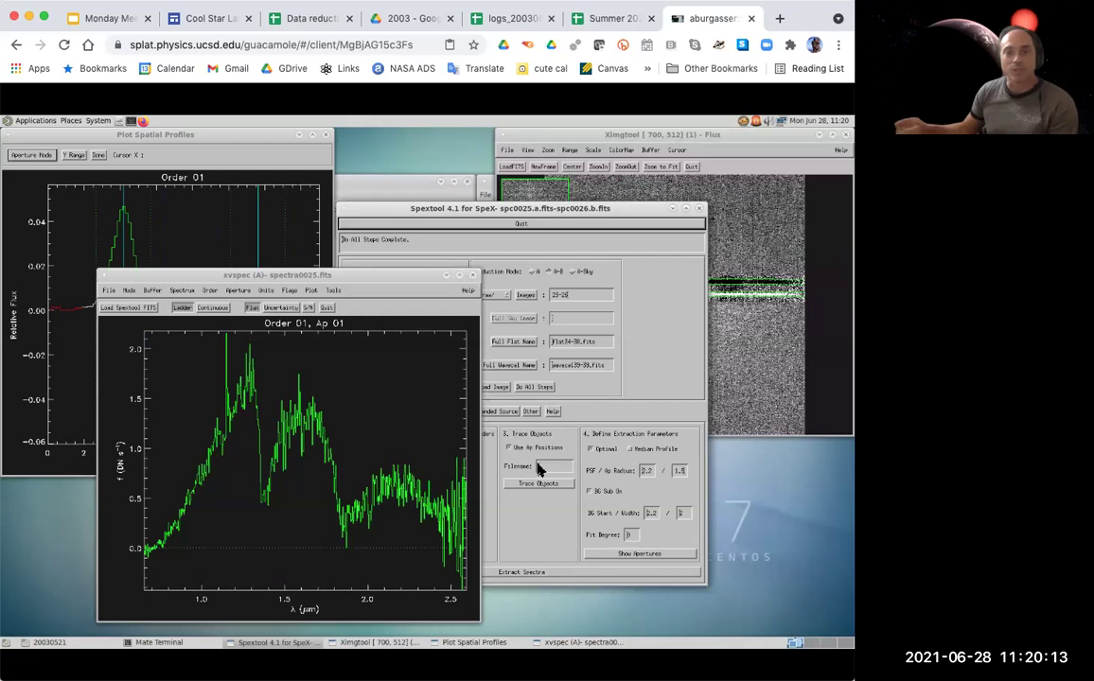
Review the order of the J1132-1446 A and B frames in the logs_20030521 spreadsheet and return to the remote desktop.
left_click(538, 466)
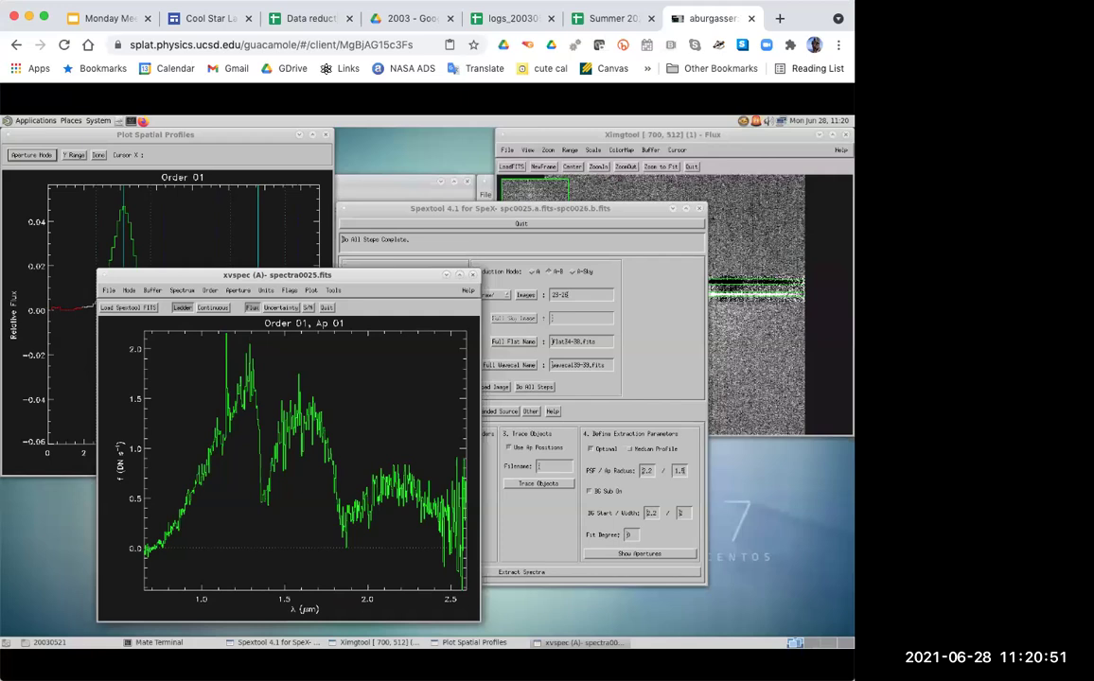
left_click(512, 19)
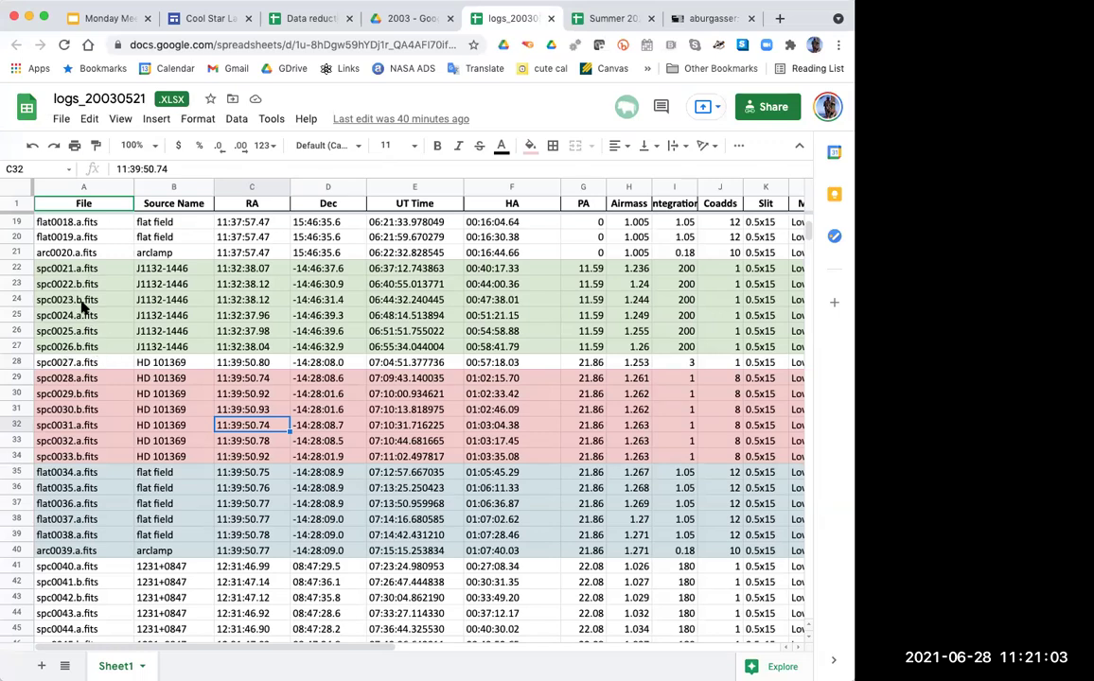
left_click(691, 16)
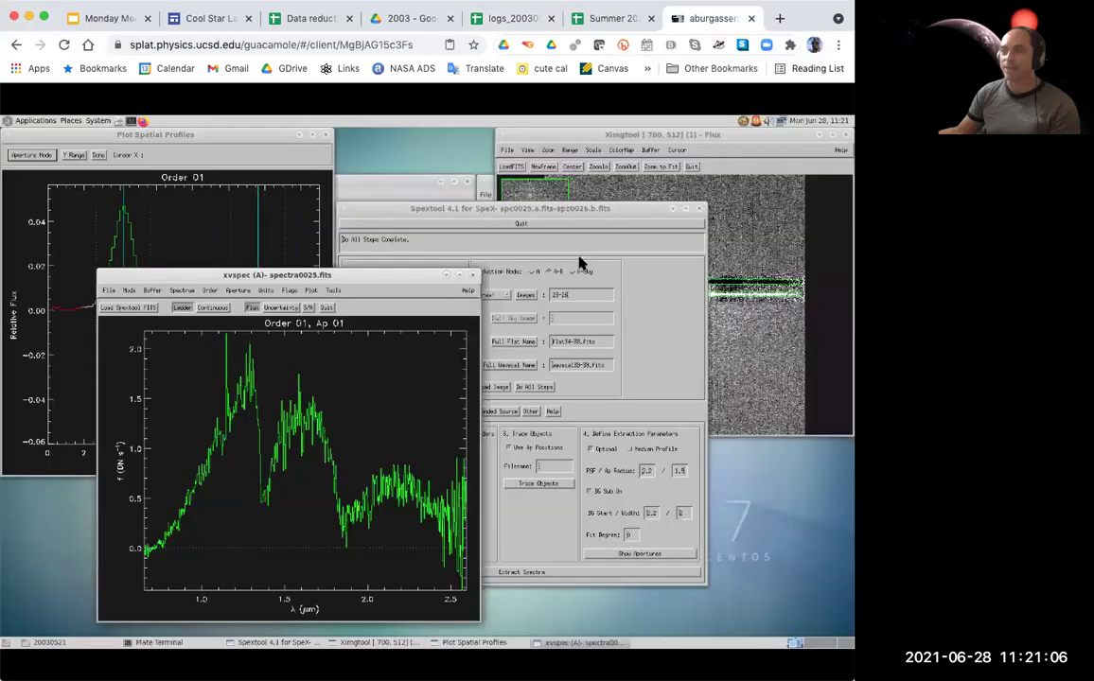
Try to load images 23-26 together in A-B mode with Load Image and dismiss the error.
left_click(539, 213)
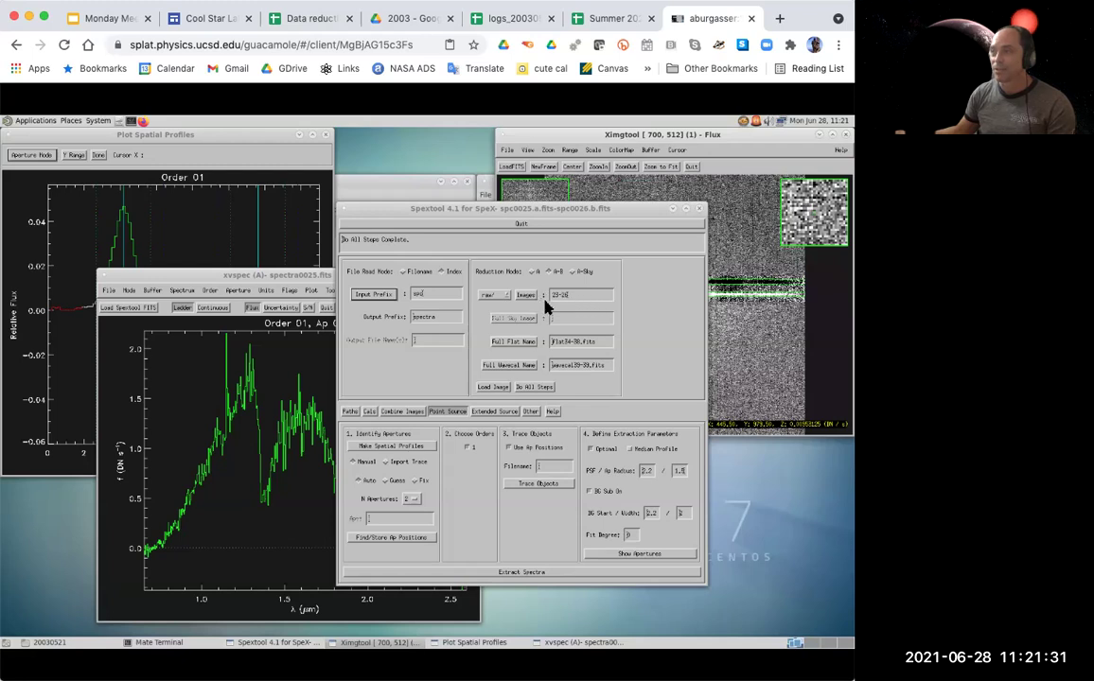
key("BackSpace")
type("6")
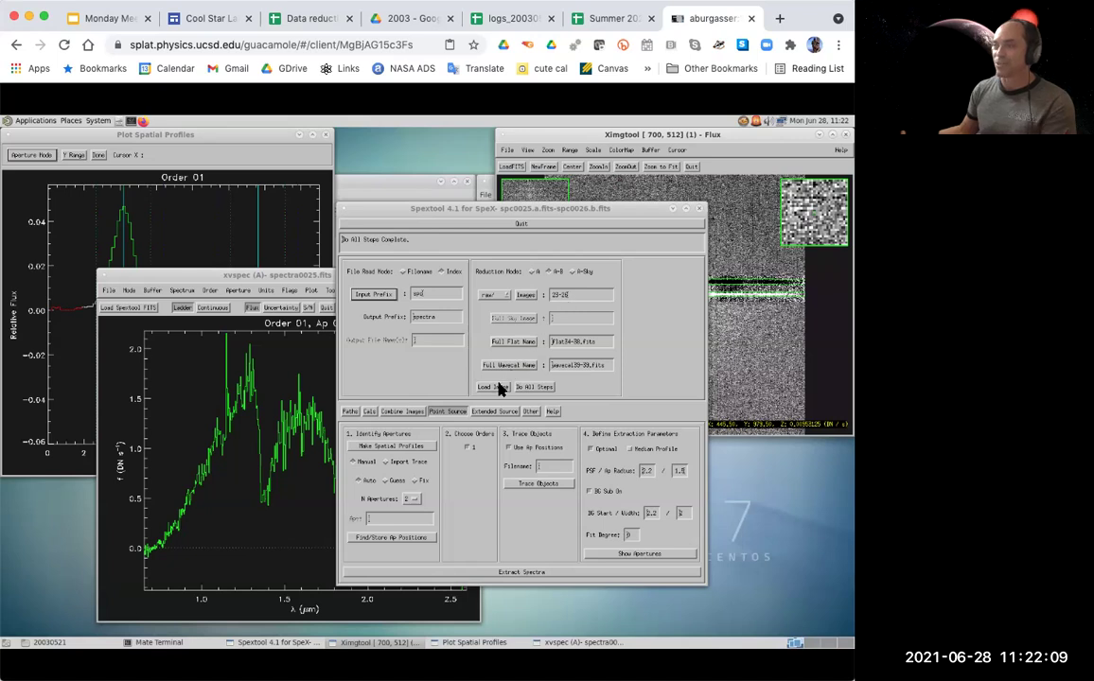
left_click(495, 387)
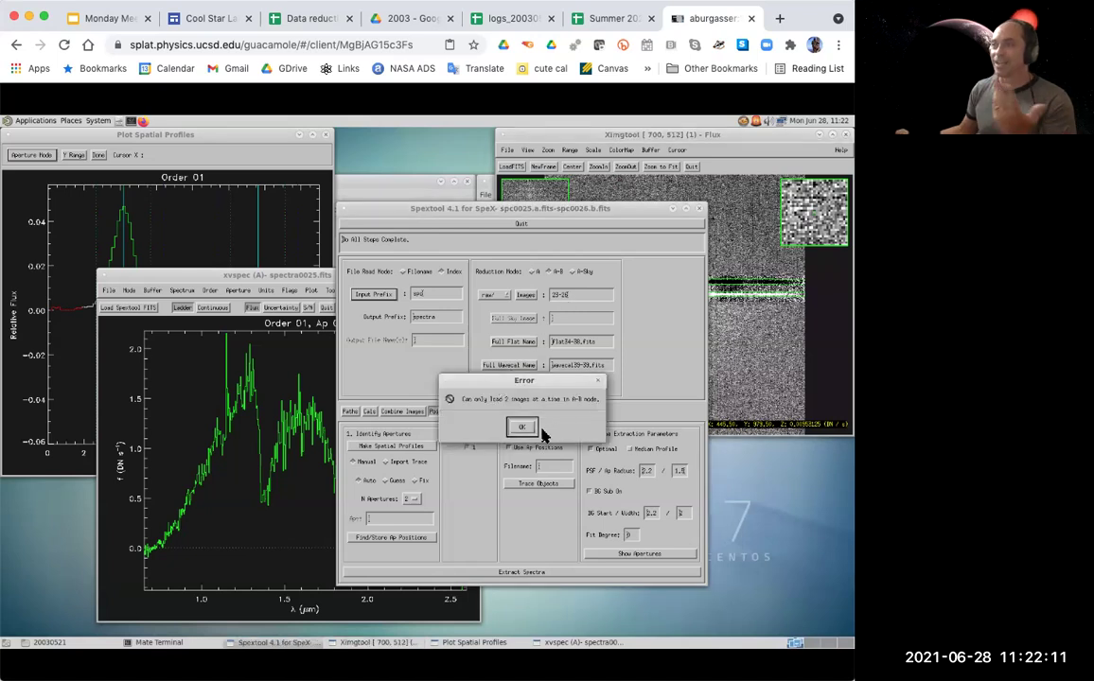
left_click(536, 429)
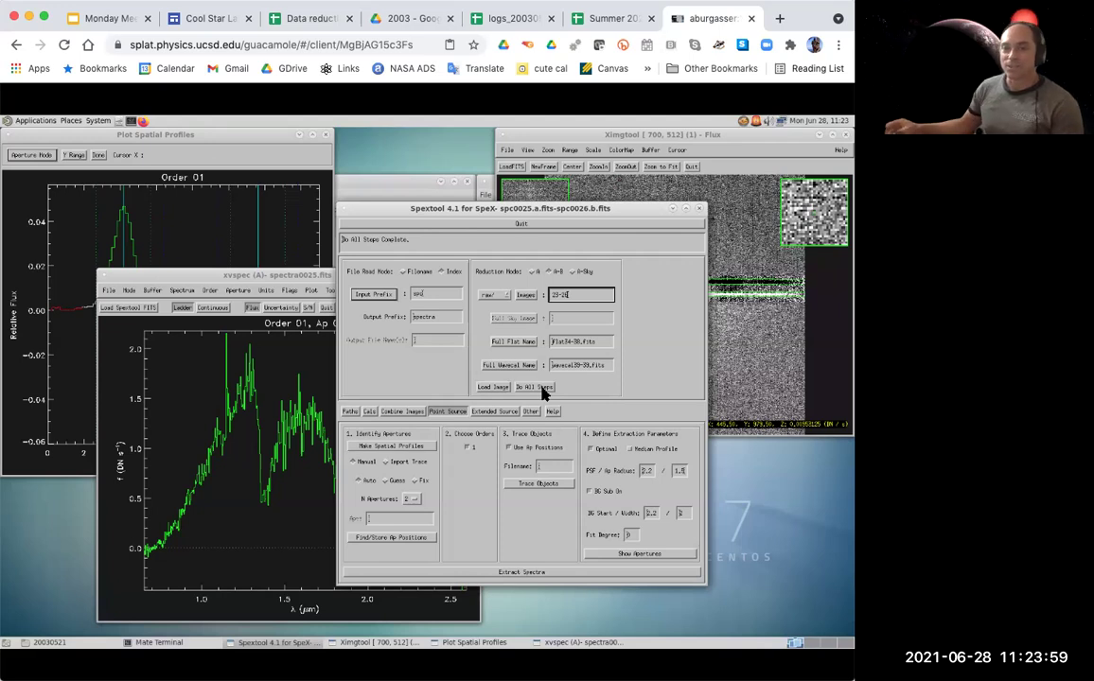
Quit Spextool and Ximgtool, and launch xcombspec from the IDL prompt.
left_click(539, 227)
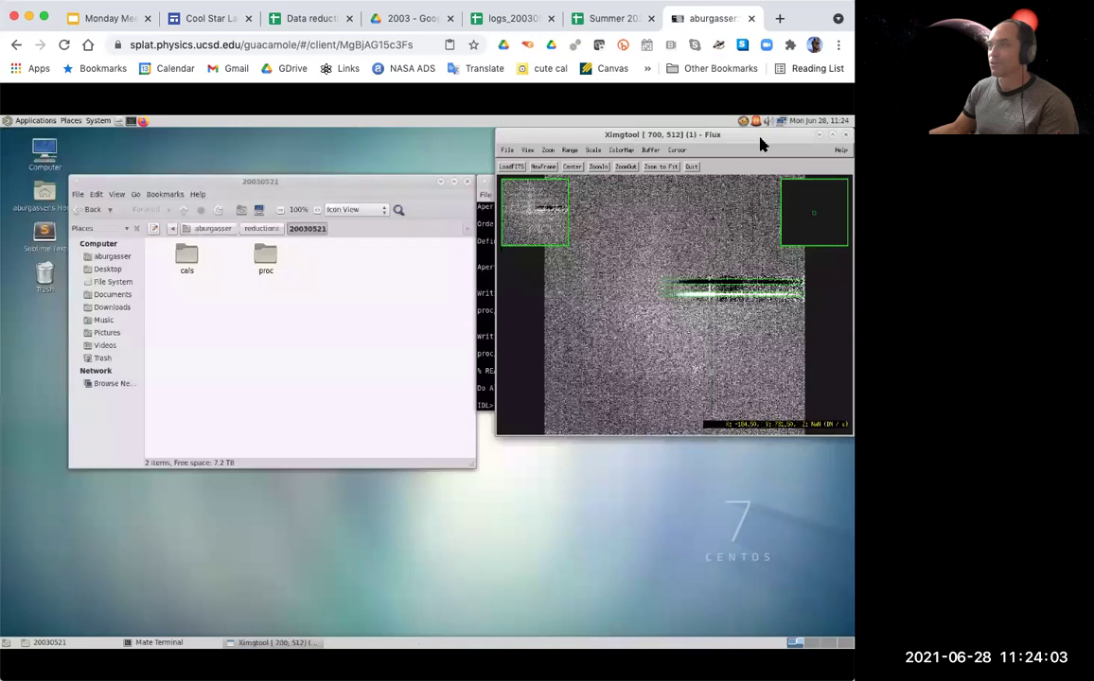
left_click(691, 167)
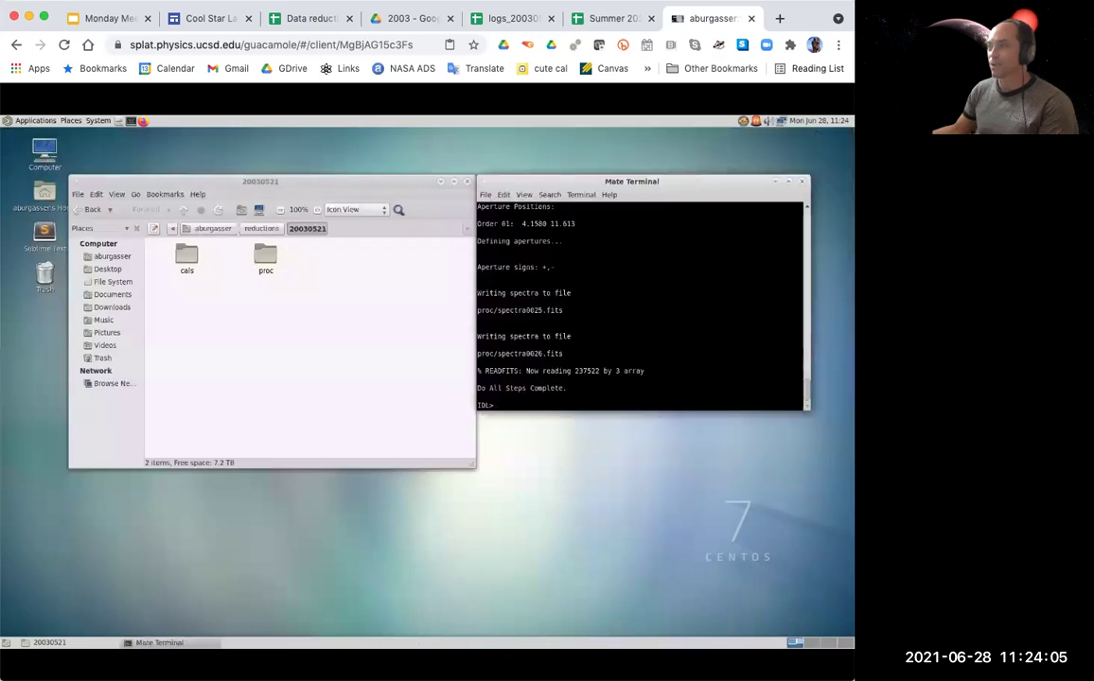
type("xcombs")
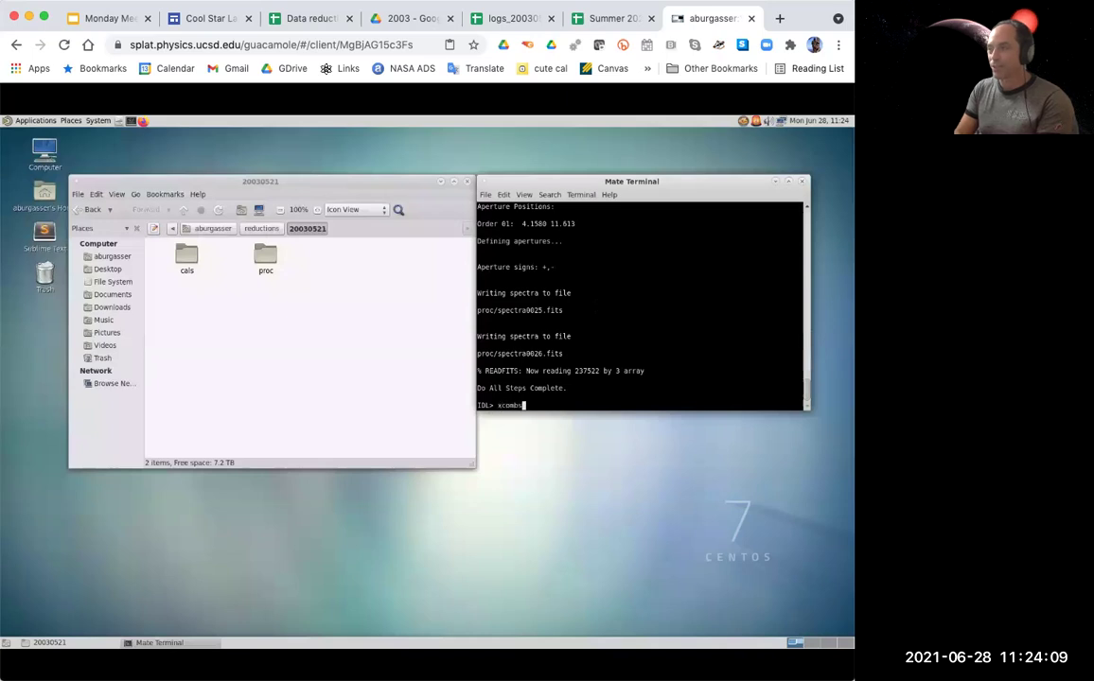
type("pec")
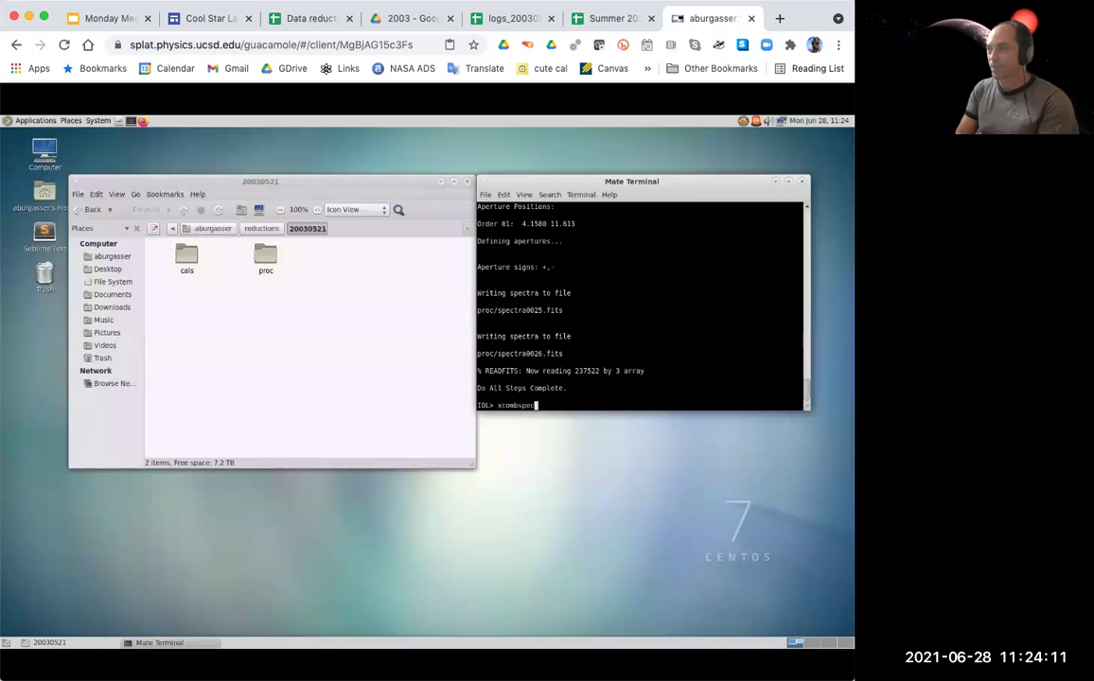
key("Return")
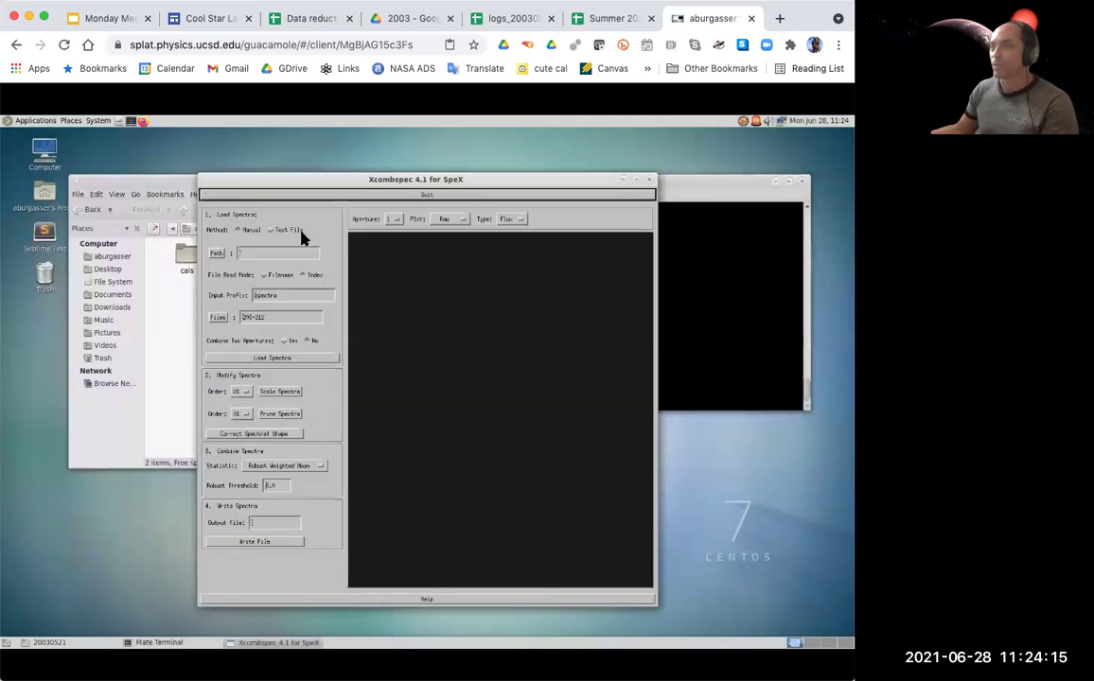
Set the Xcombspec spectra path to the reductions/20030521/proc folder.
left_click(218, 254)
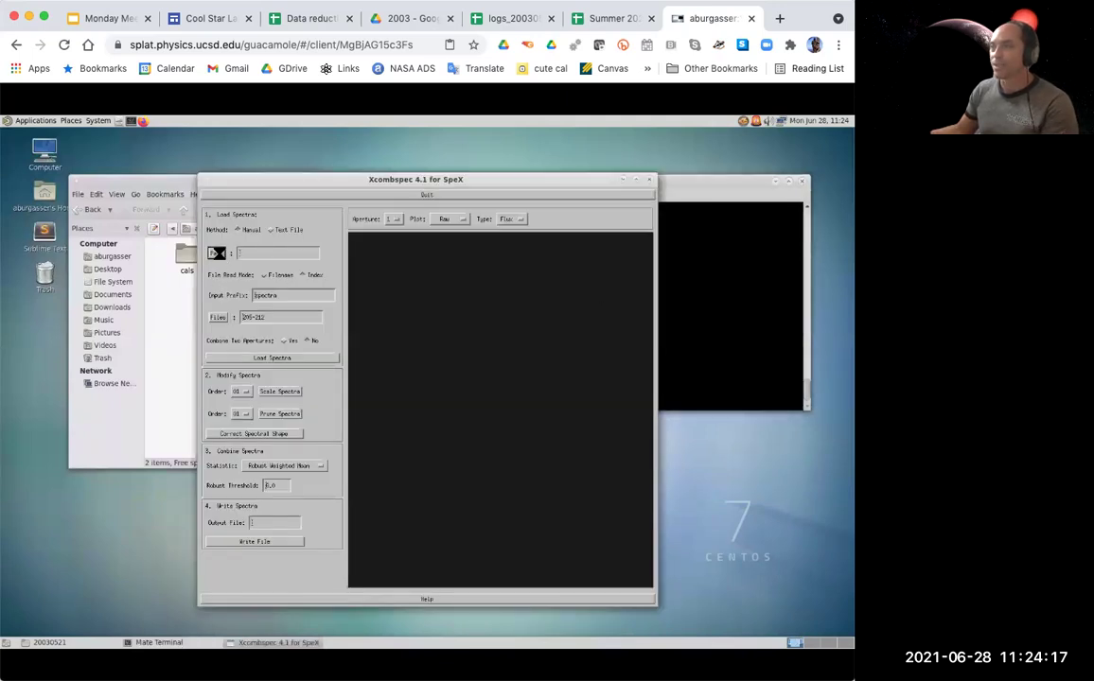
double_click(296, 388)
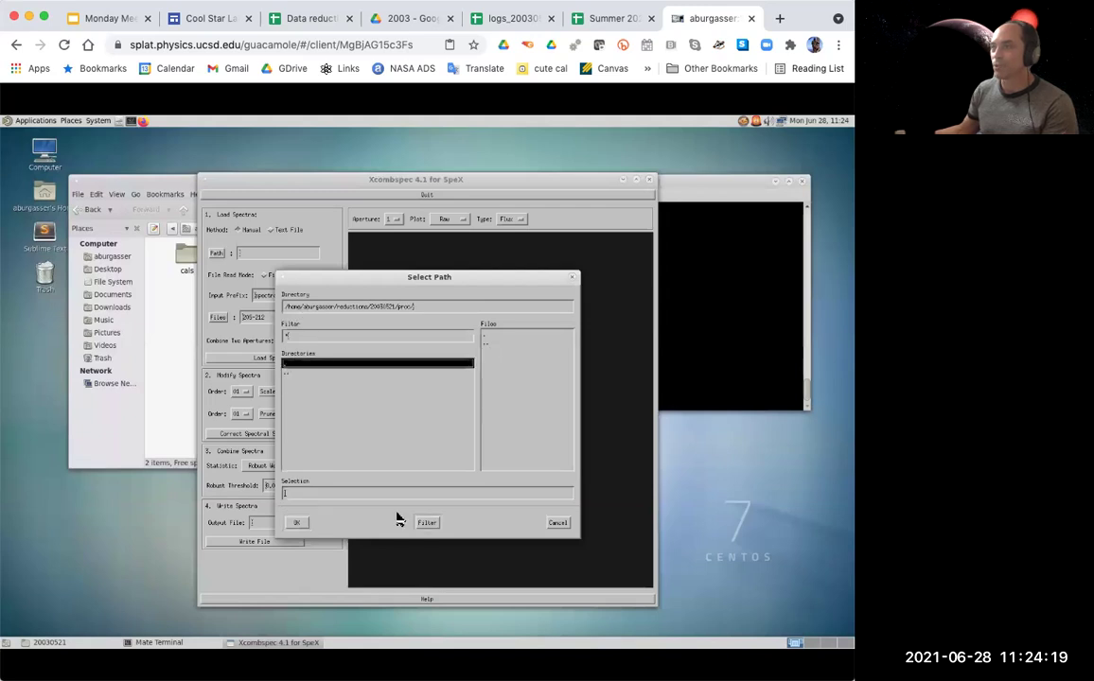
key("Return")
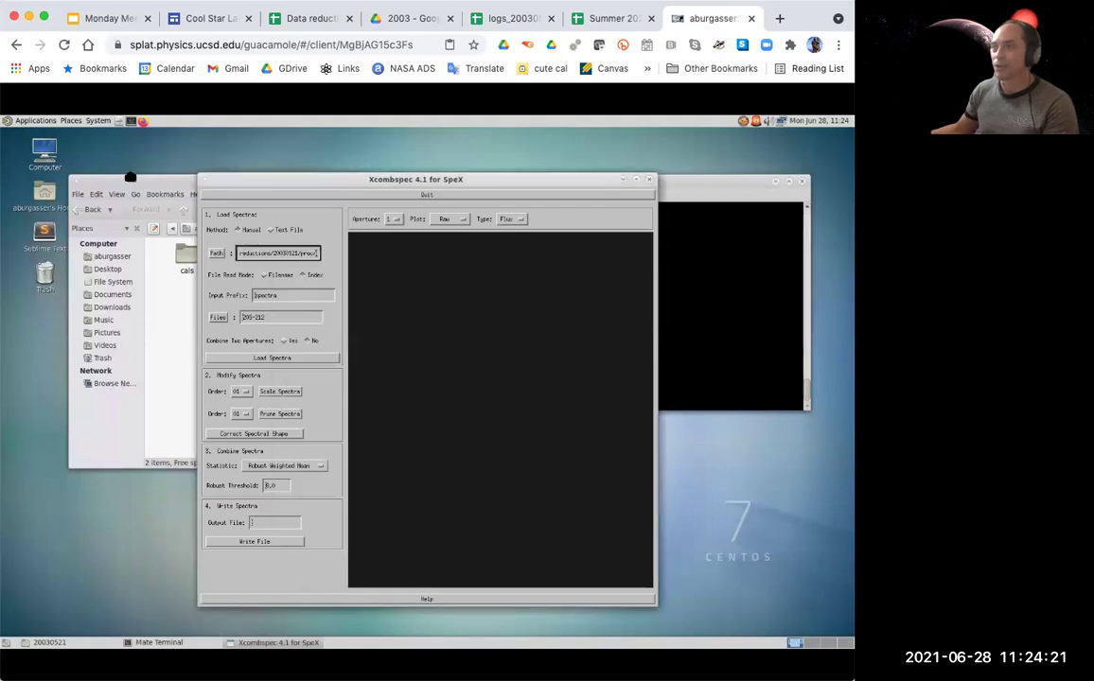
Inspect the files in the cals and proc folders, and check the J1132-1446 frame numbers in the observing log.
left_click(130, 178)
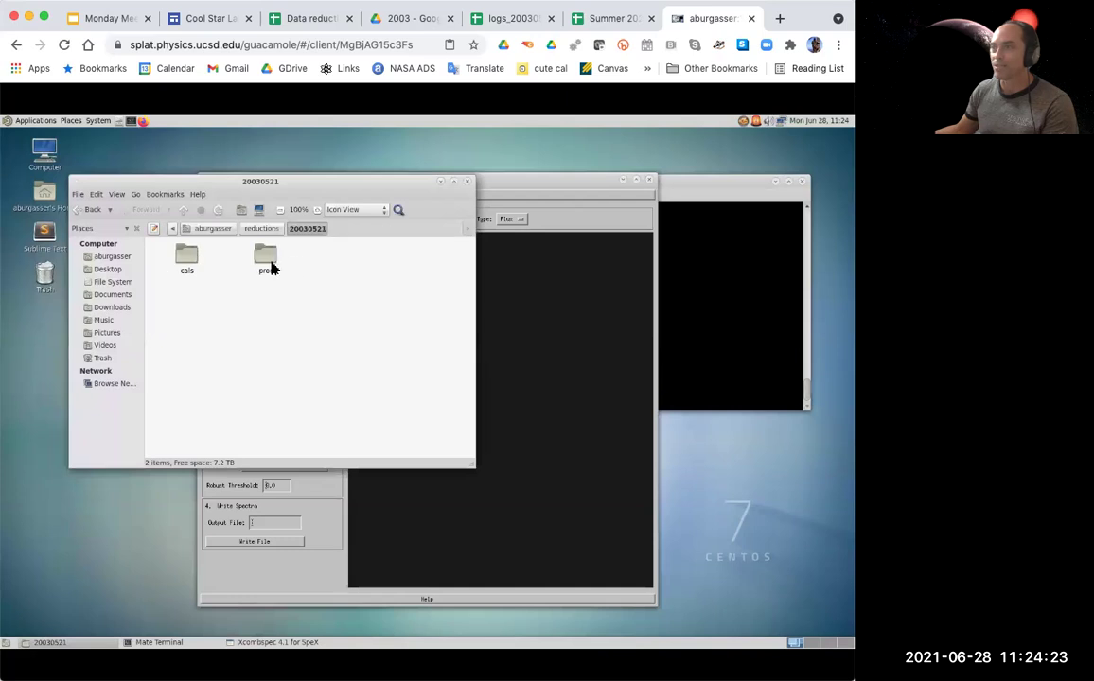
double_click(186, 253)
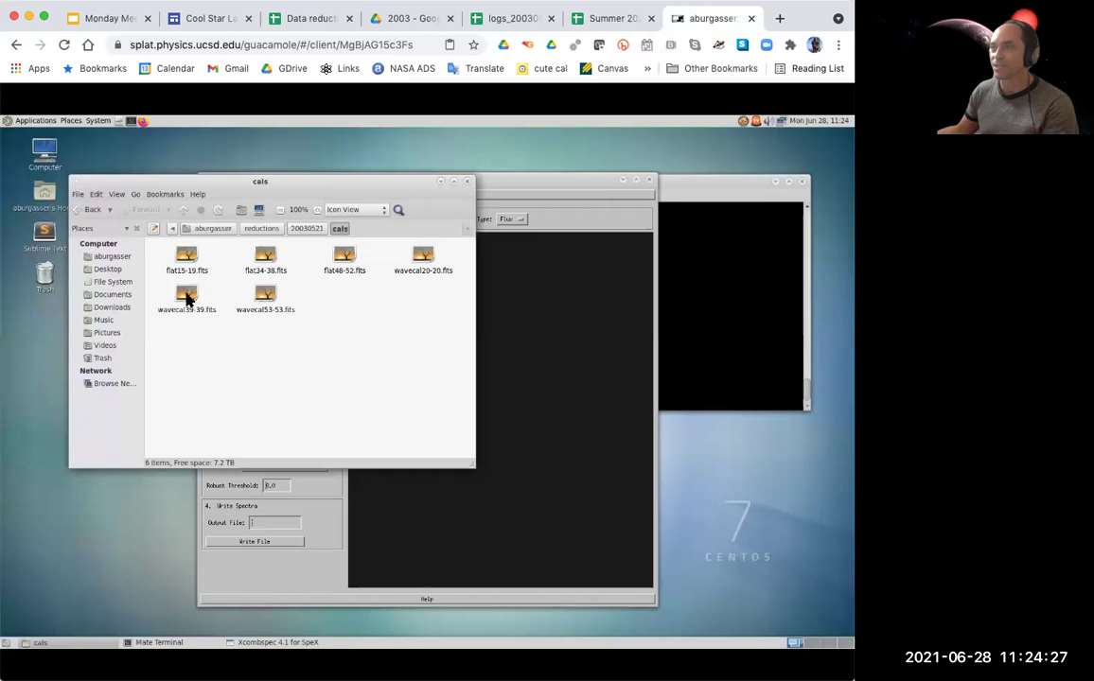
left_click(309, 230)
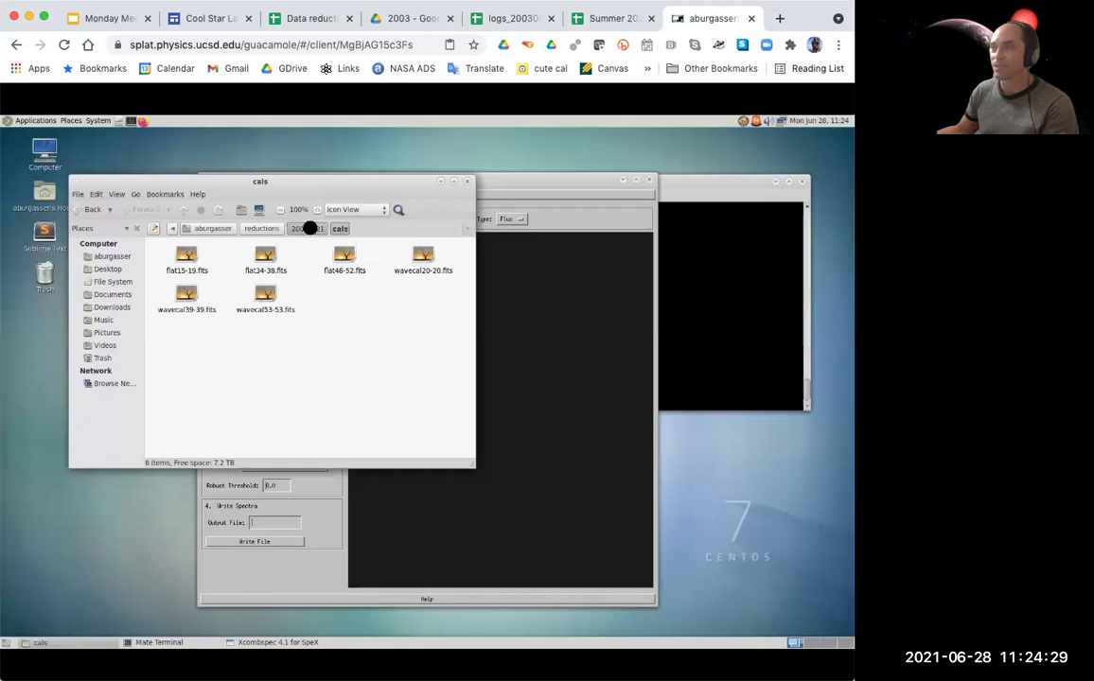
double_click(266, 254)
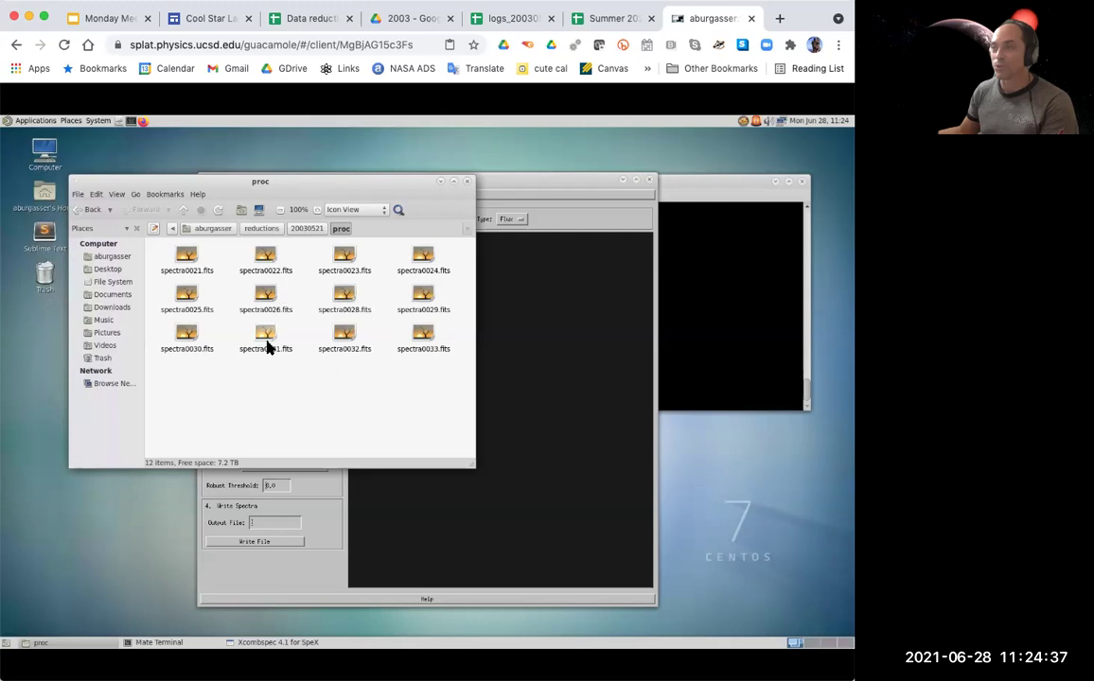
left_click(546, 186)
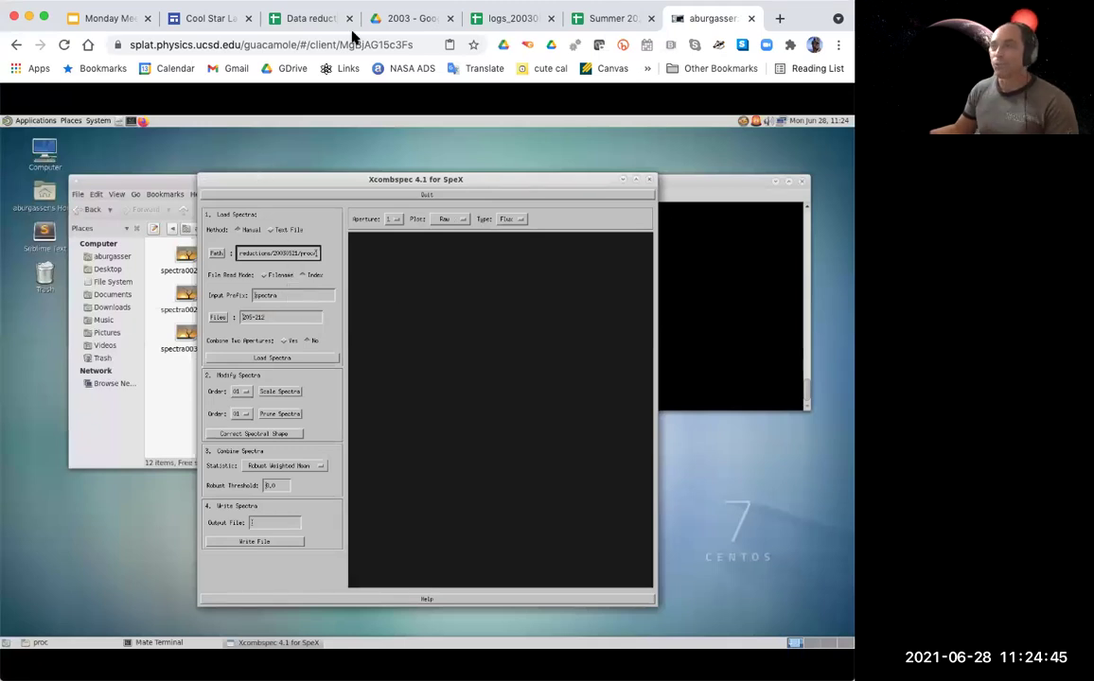
left_click(517, 20)
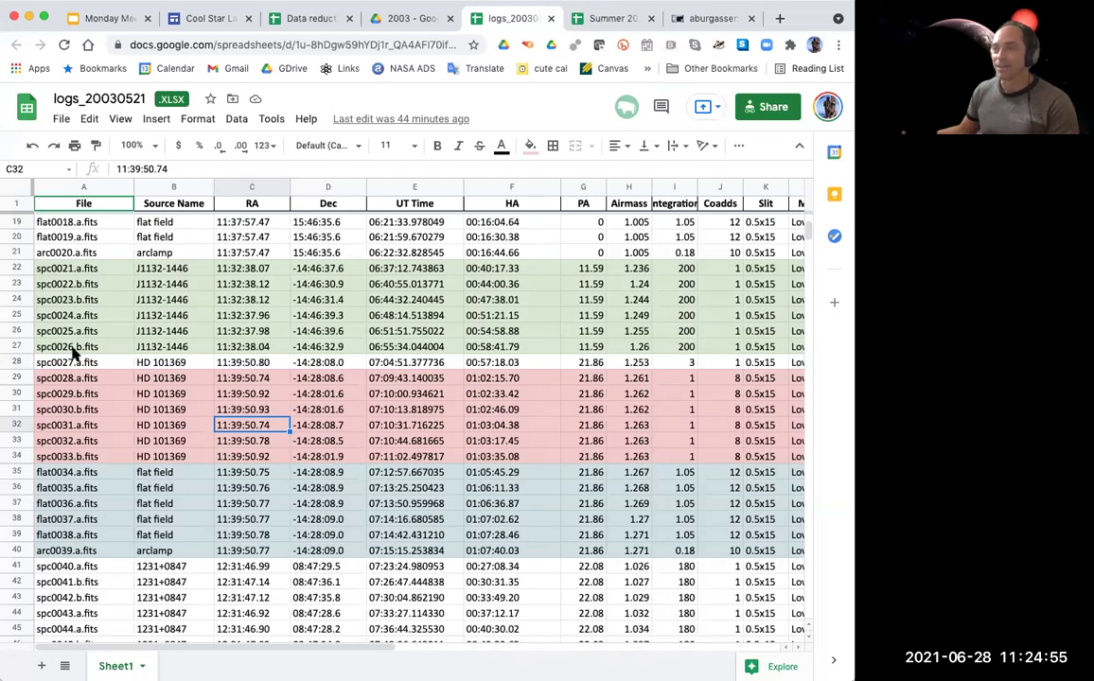
left_click(703, 19)
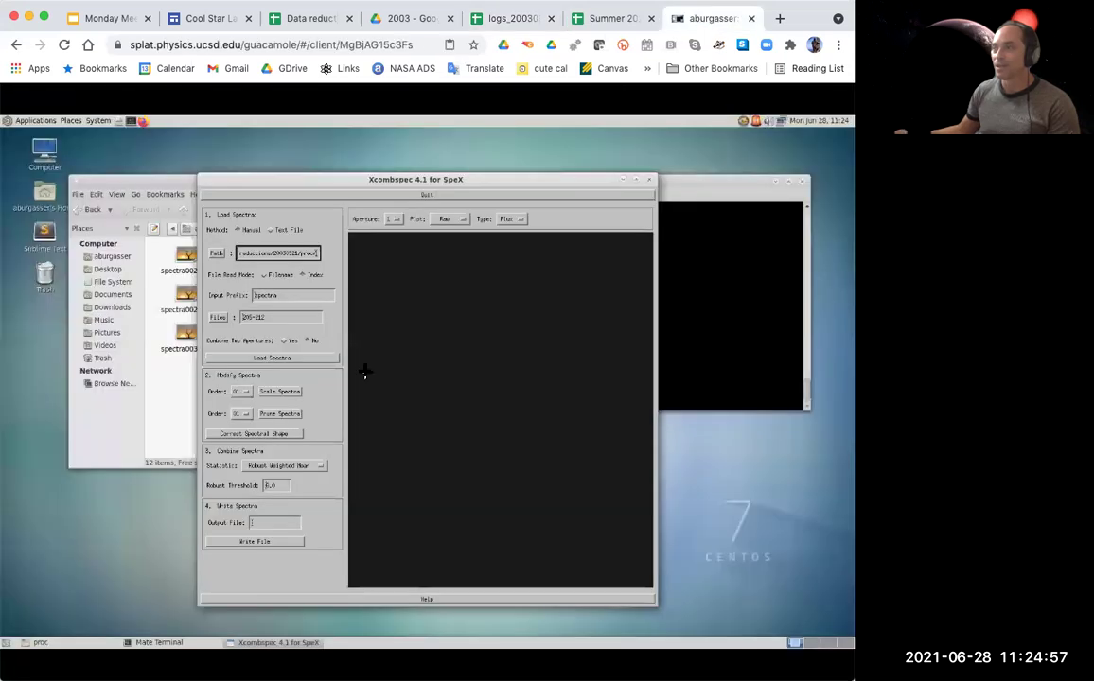
Load spectra files 21-26 into Xcombspec.
double_click(287, 325)
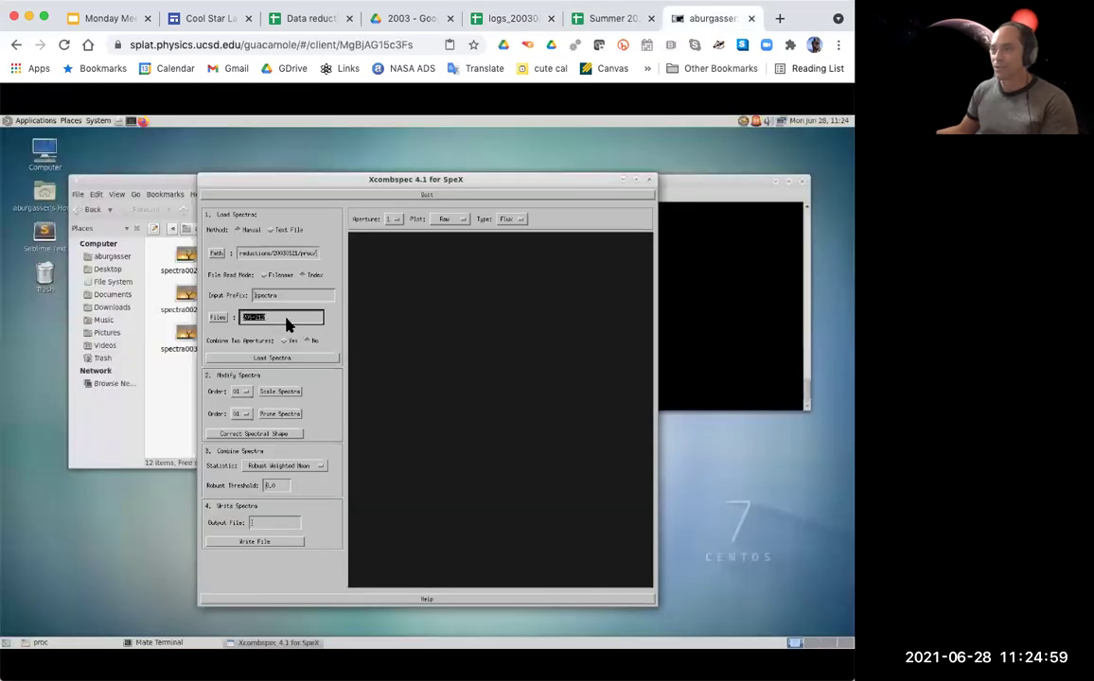
type("21-28")
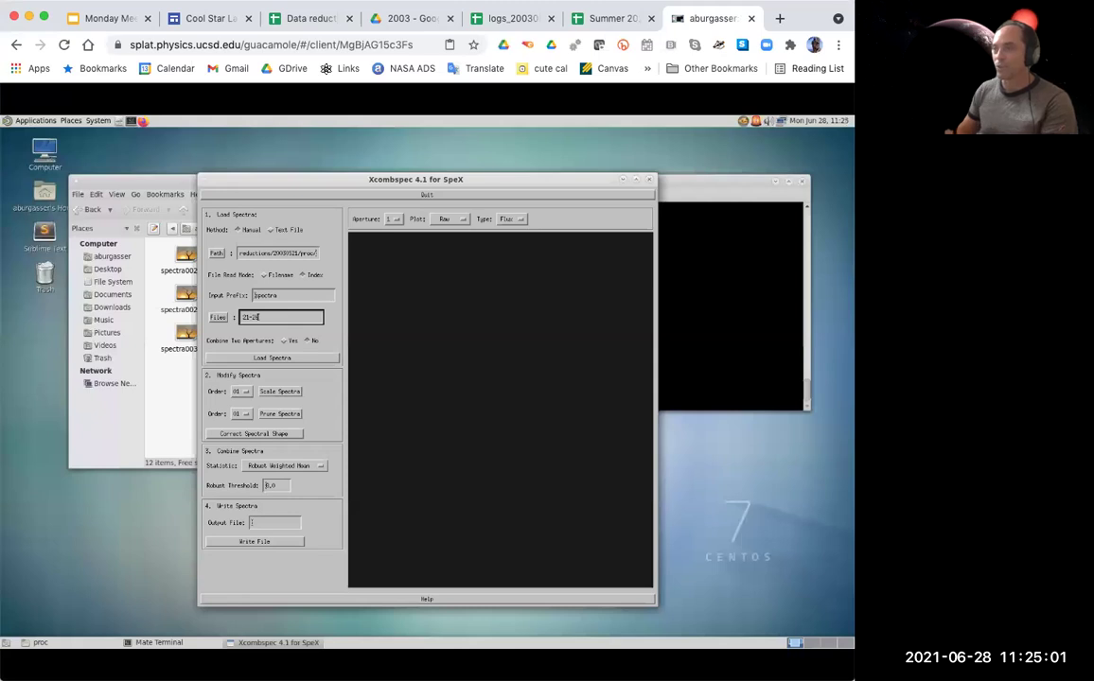
left_click(279, 360)
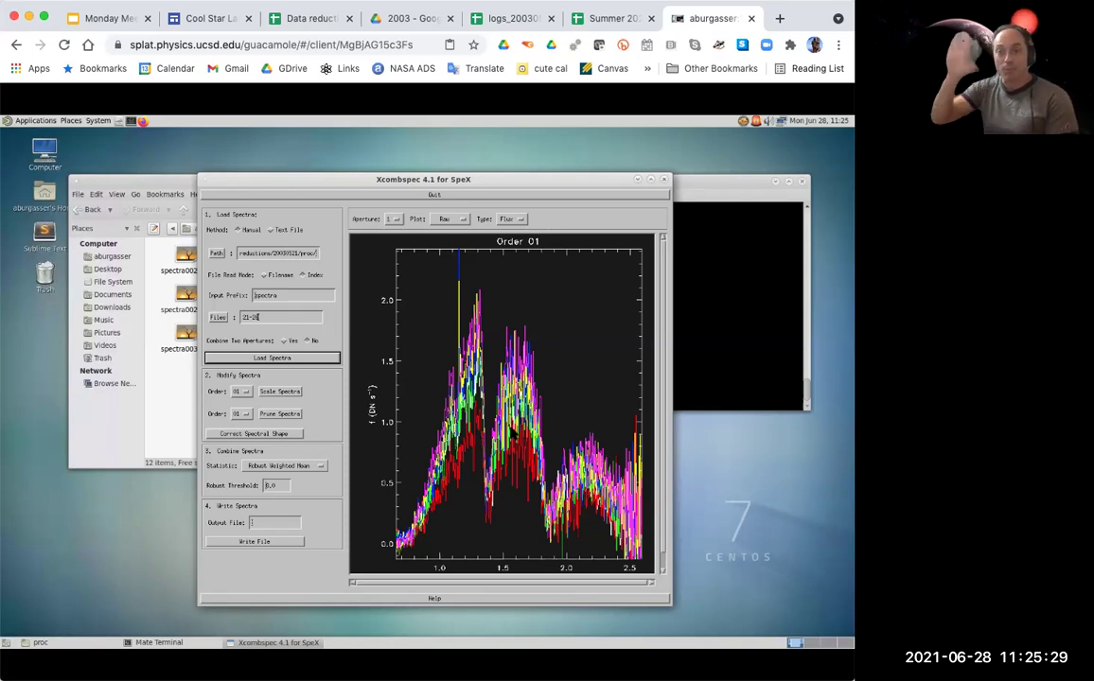
Scale the order 01 spectra to the median using the wavelength range from about 1.03 to 1.81 µm, and accept the scaling.
left_click(281, 393)
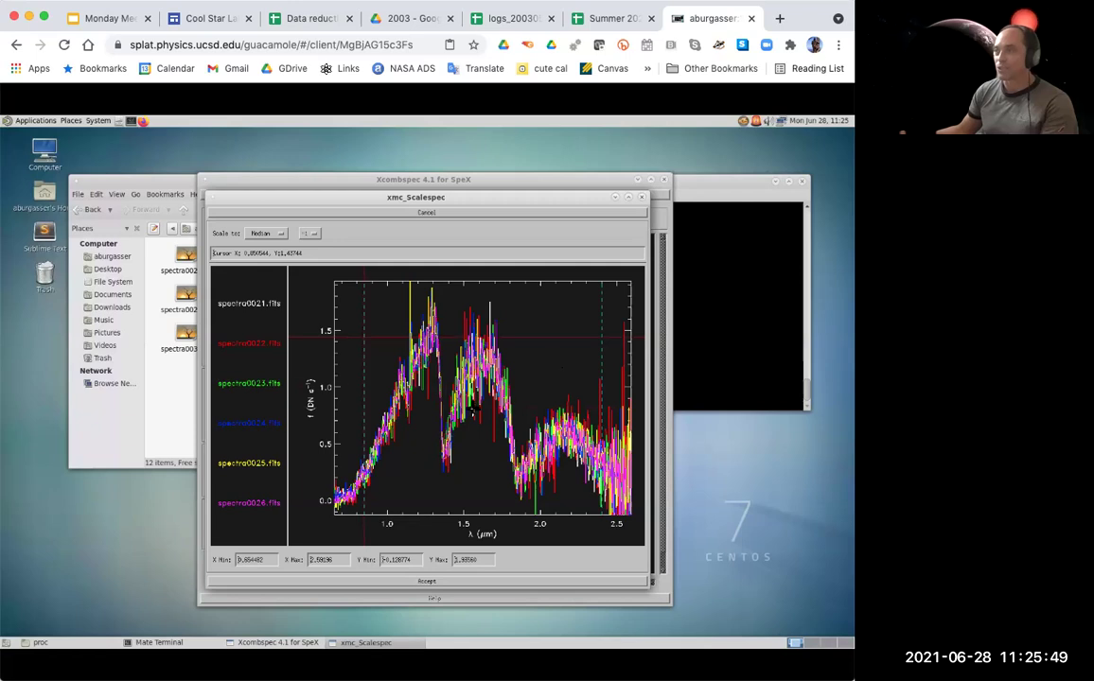
left_click(391, 393)
left_click(511, 395)
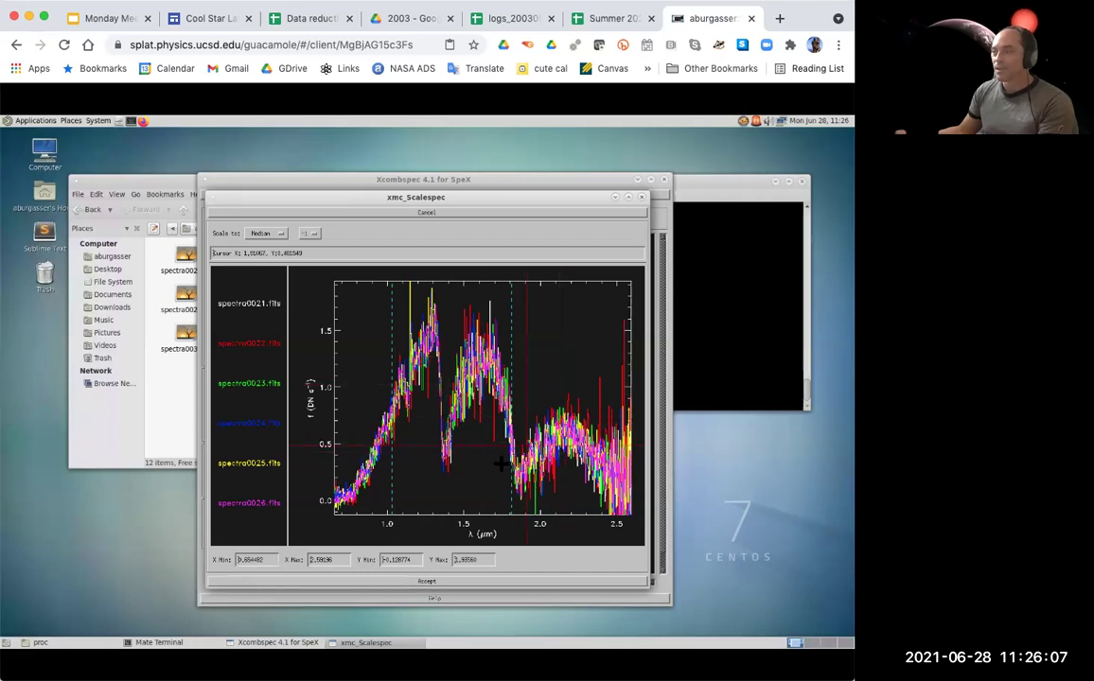
left_click(482, 583)
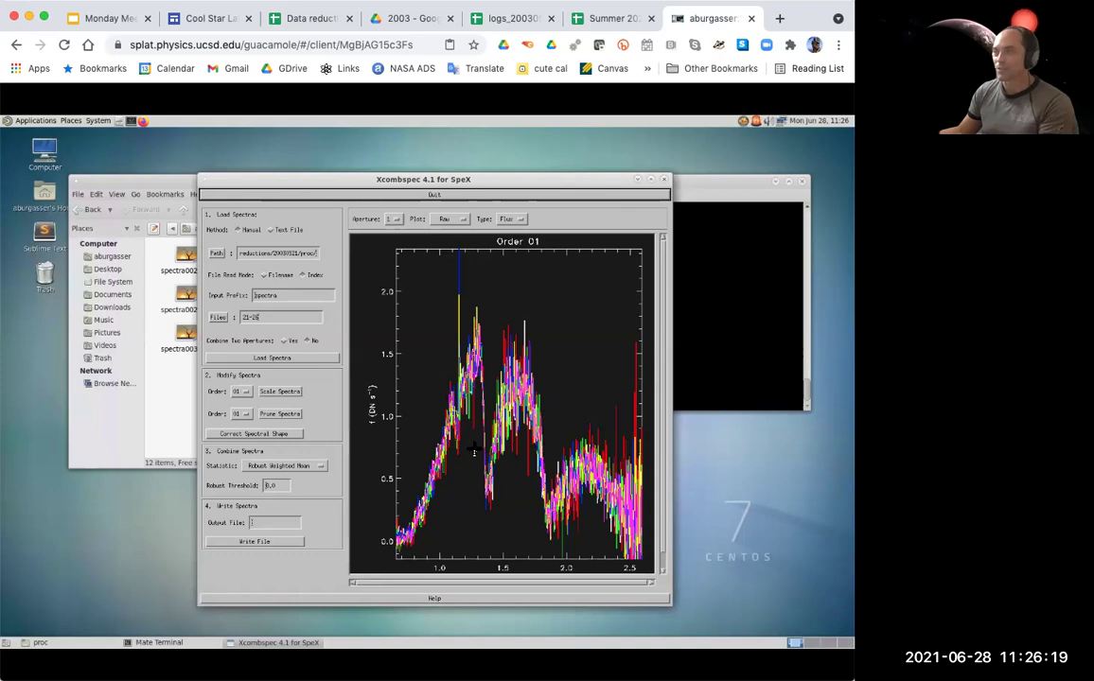
Open Prune Spectra for order 01 and mask the tall spike near 1.15 µm in Spectrum 05.
left_click(283, 416)
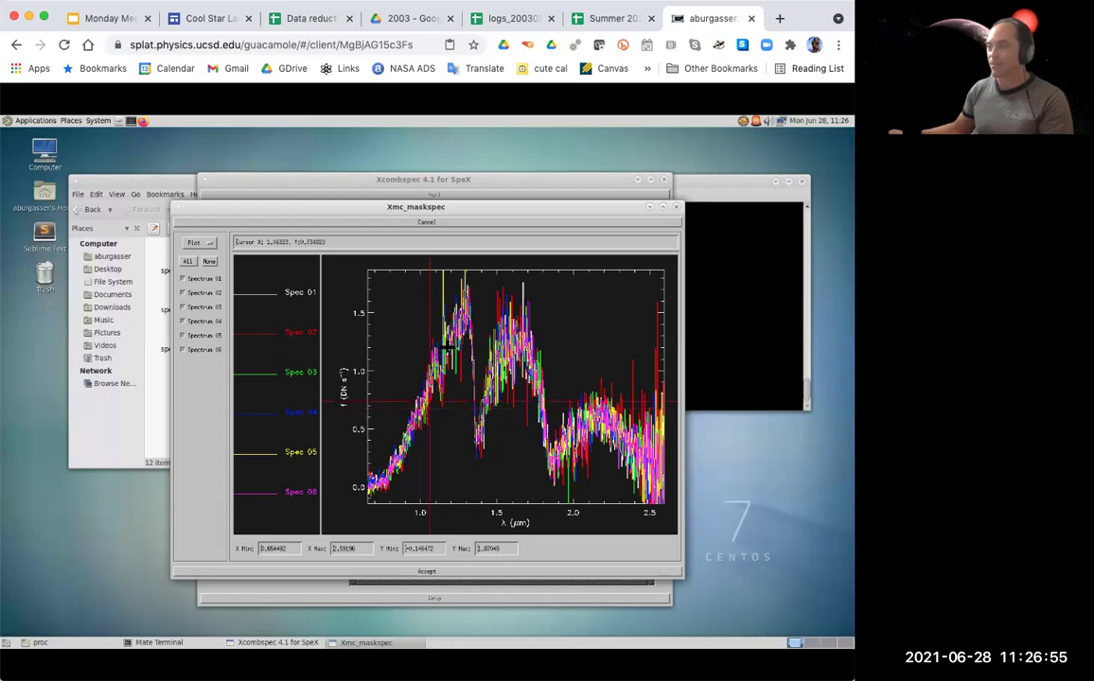
left_click(465, 258)
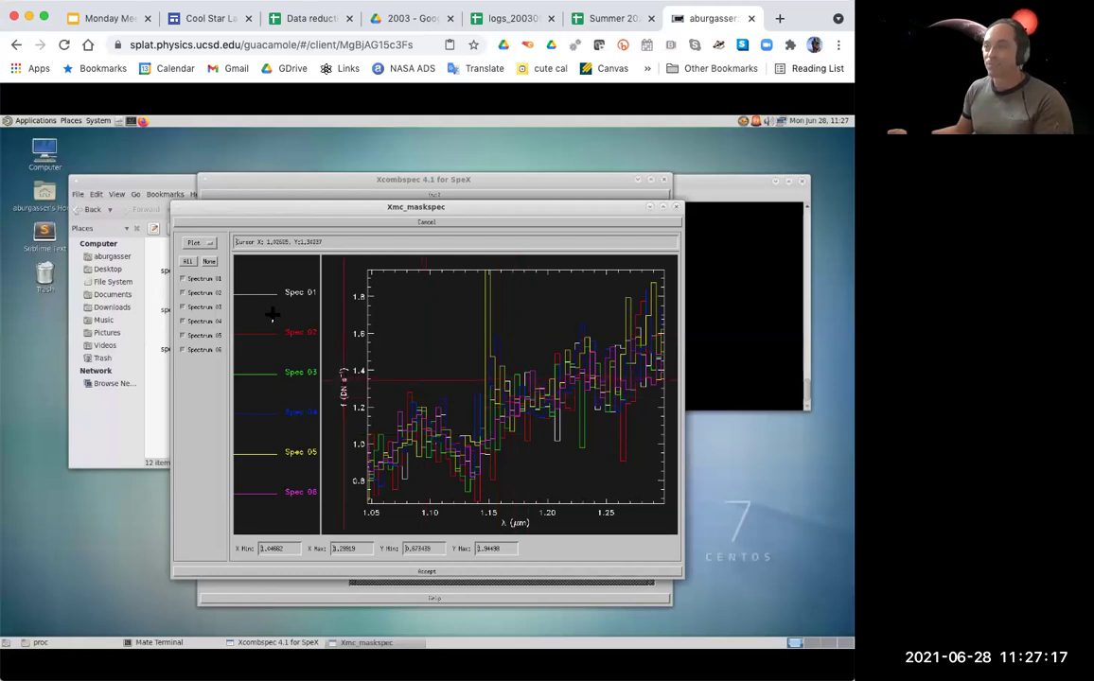
left_click(199, 244)
left_click(188, 267)
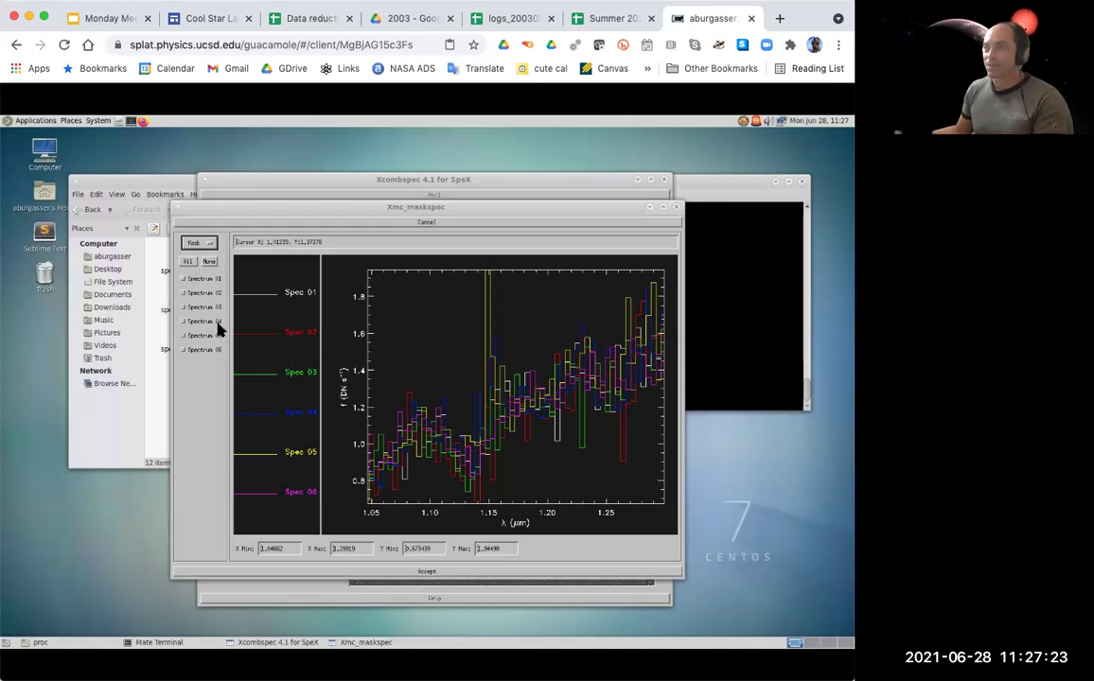
left_click(189, 340)
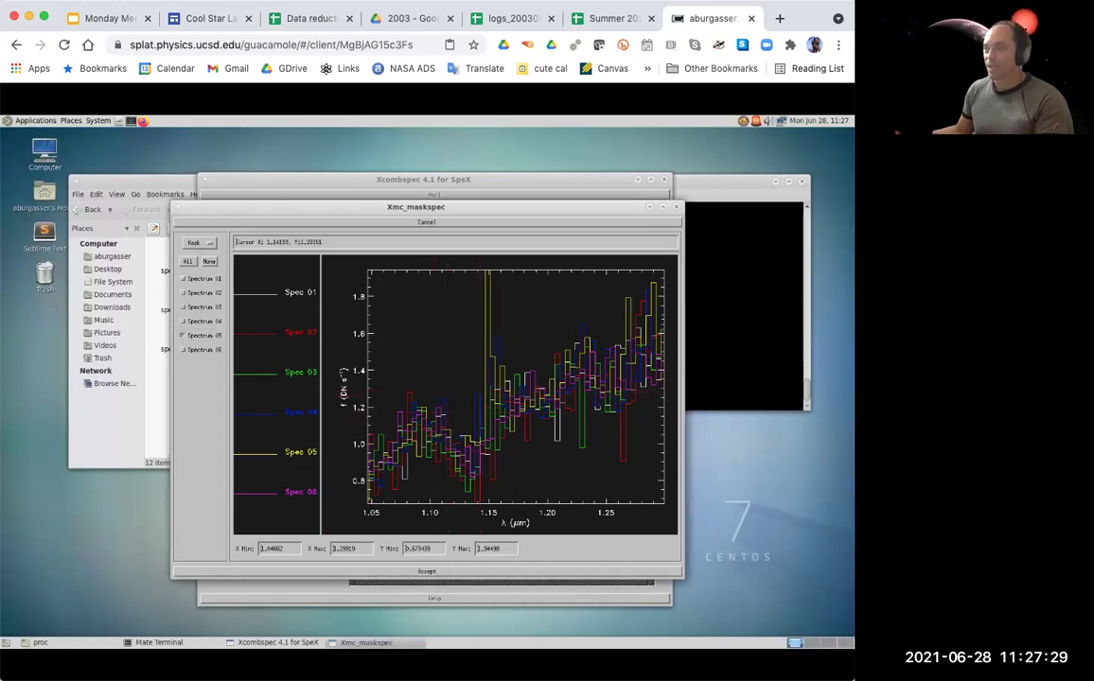
left_click(482, 389)
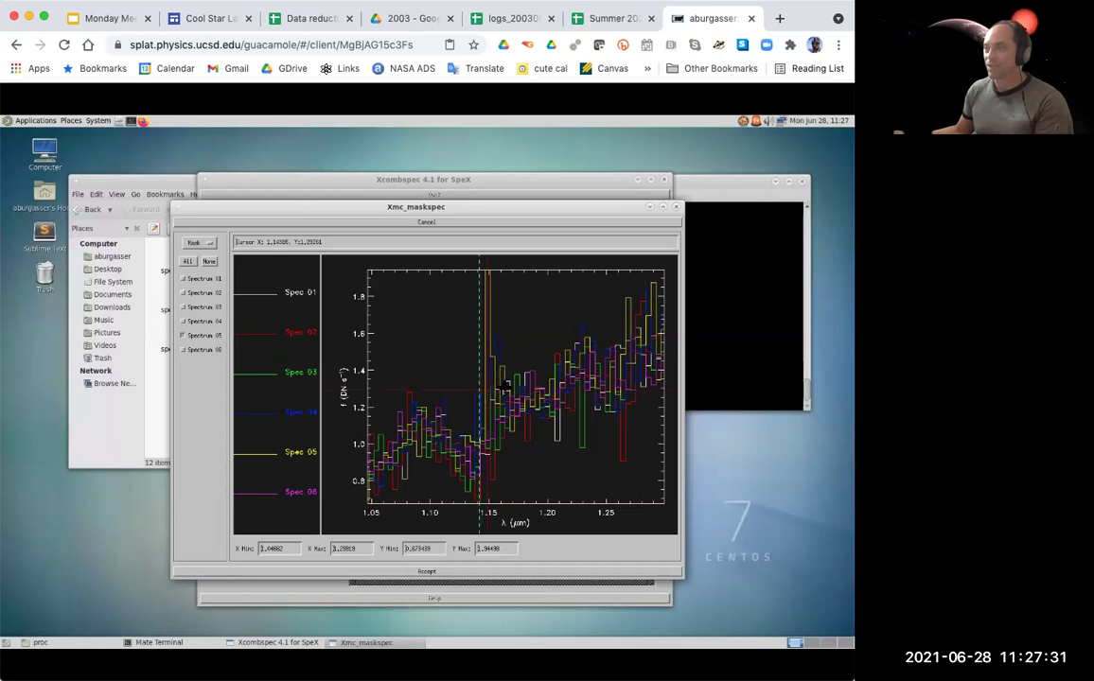
left_click(589, 461)
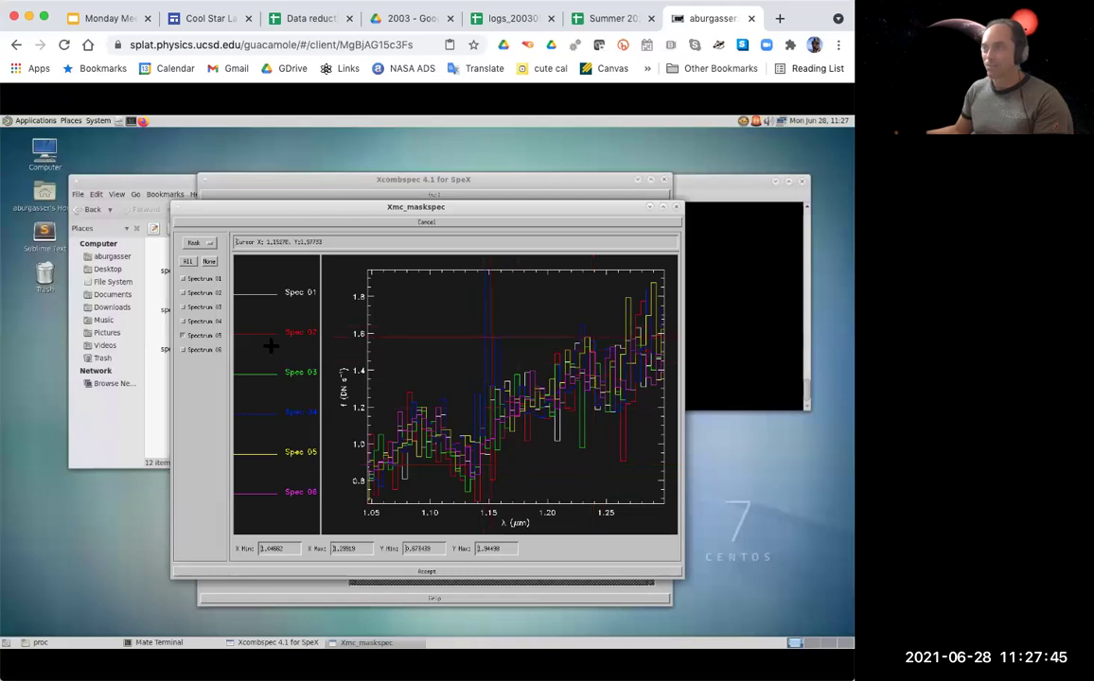
Mask the spike near 1.15 µm in Spectrum 04 only, and restore the full plot range.
left_click(200, 338)
left_click(209, 323)
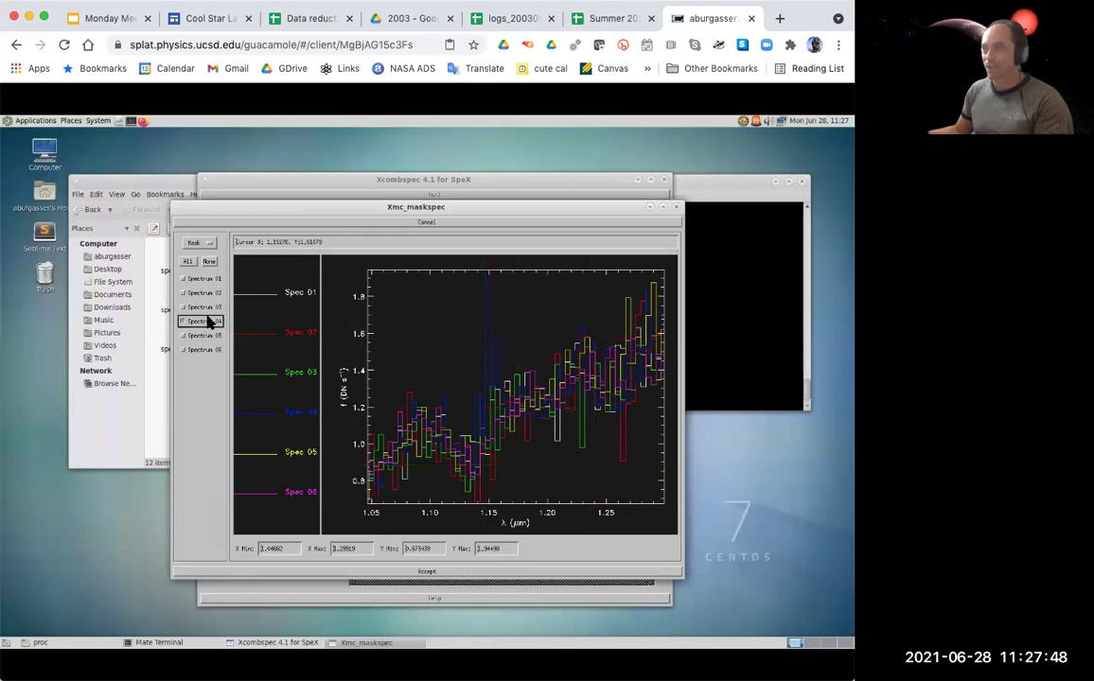
left_click(481, 388)
left_click(500, 388)
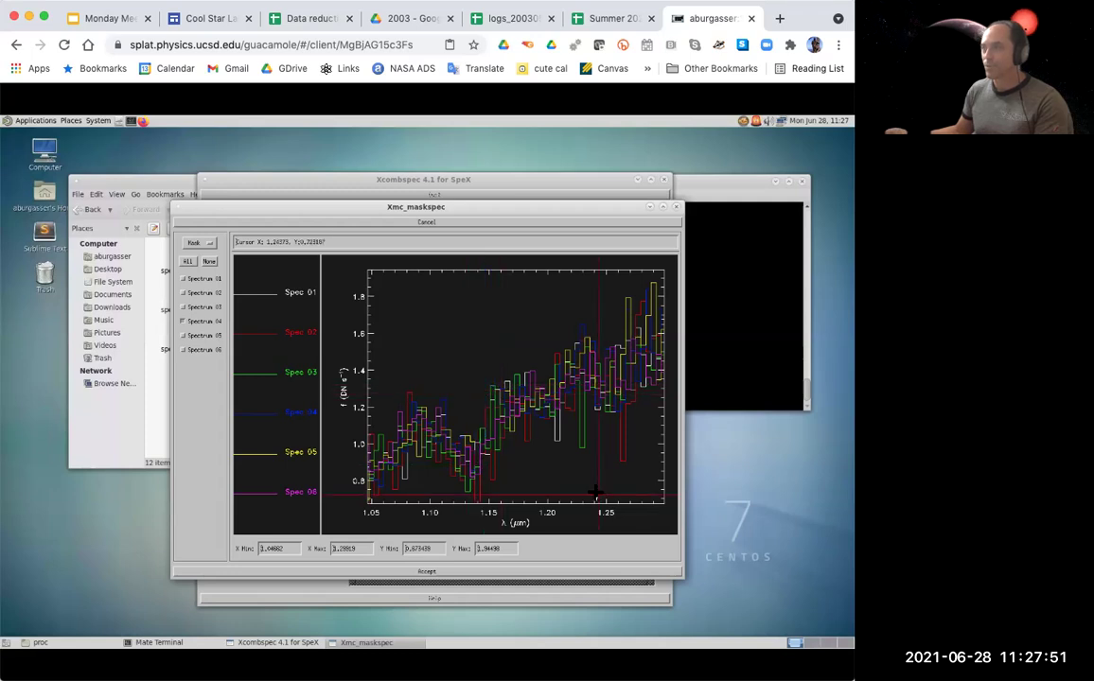
key("w")
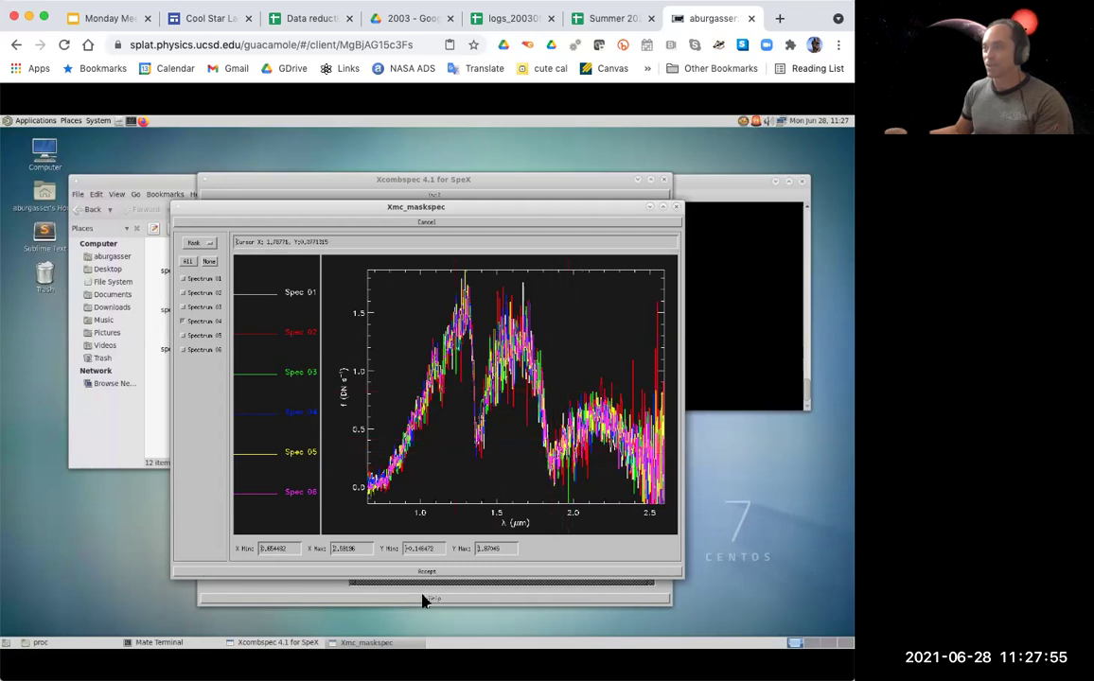
Extend the plot's Y Min to about -5.15 and mask the negative spike near 1.97 µm in Spectrum 03.
left_click(411, 556)
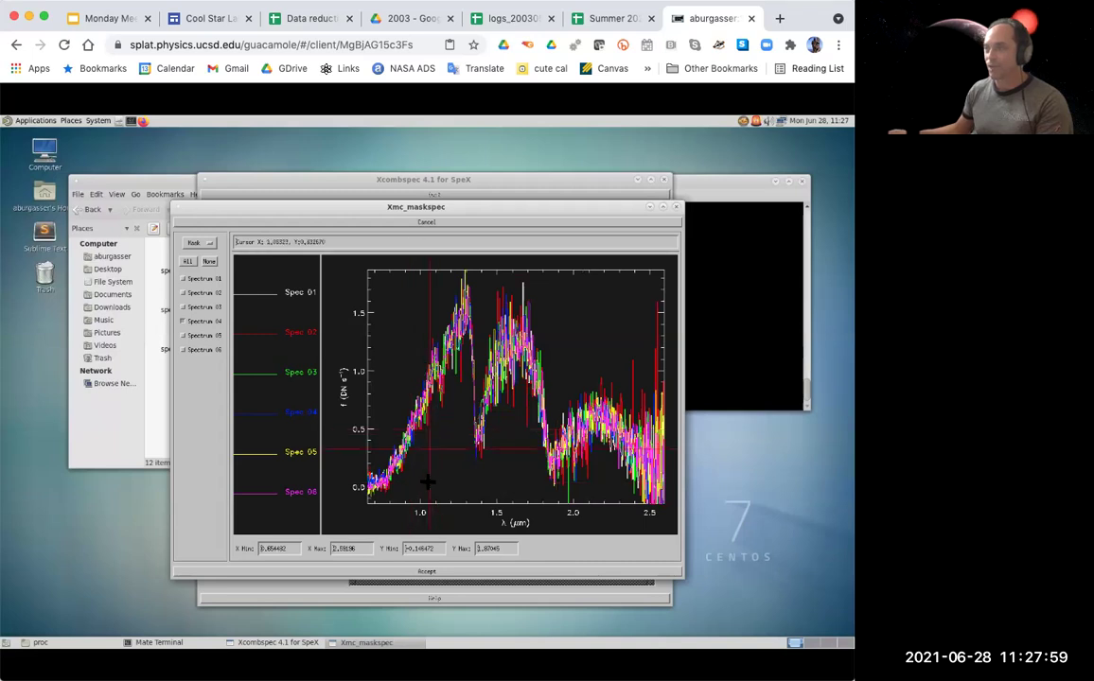
left_click(413, 556)
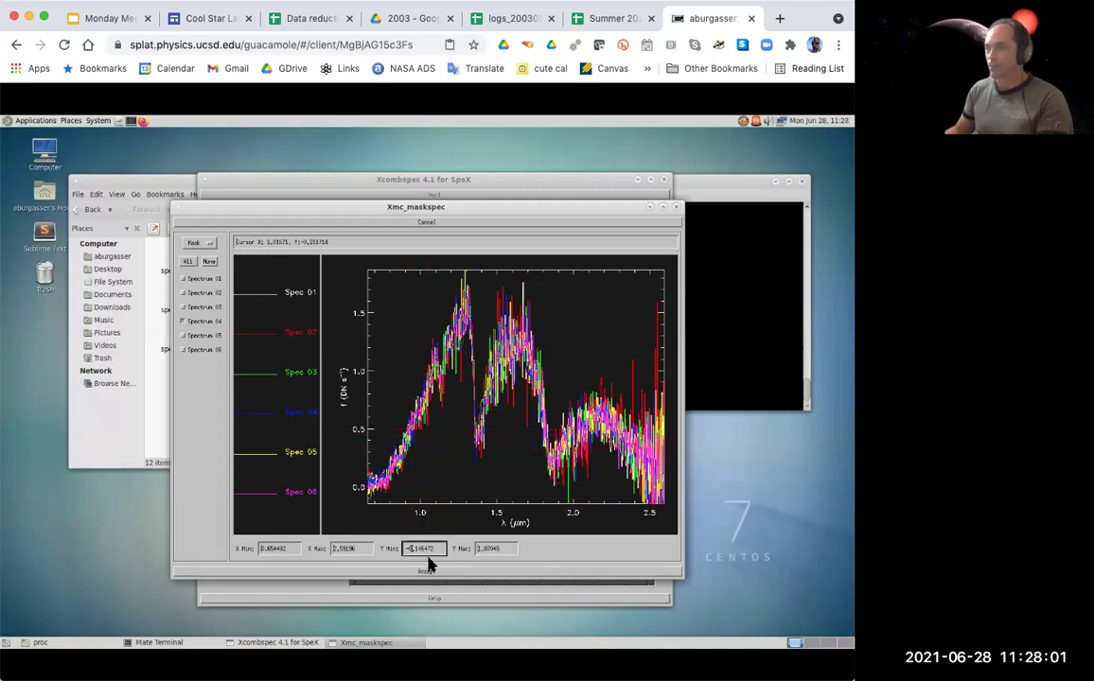
key("Delete")
type("5")
key("Return")
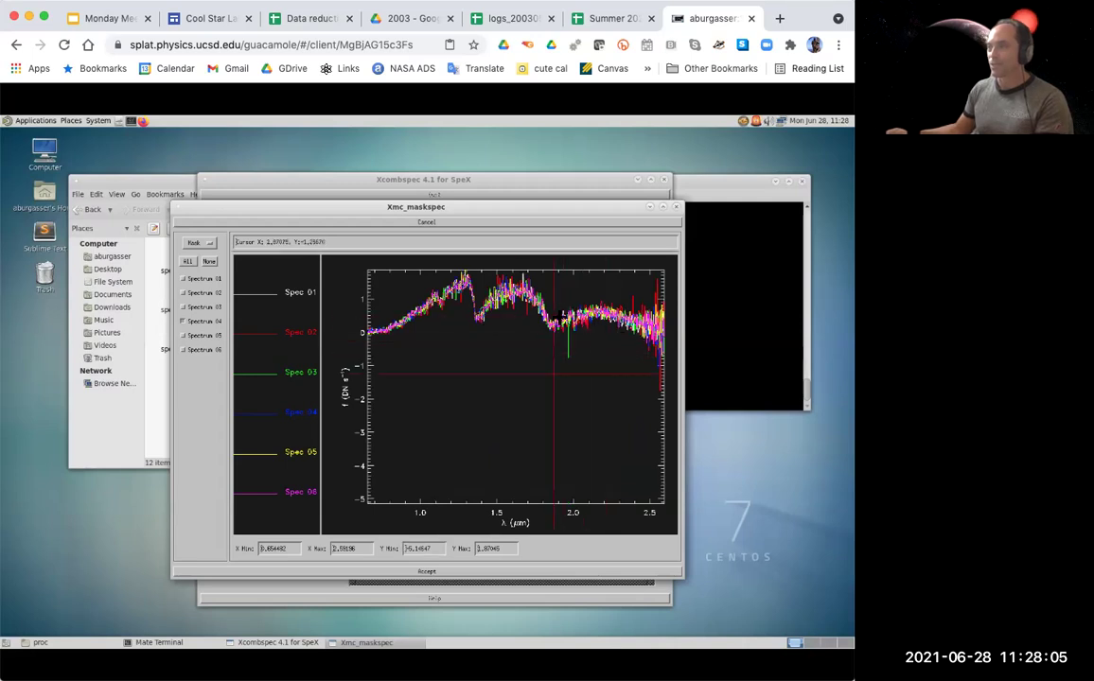
left_click(557, 363)
left_click(586, 296)
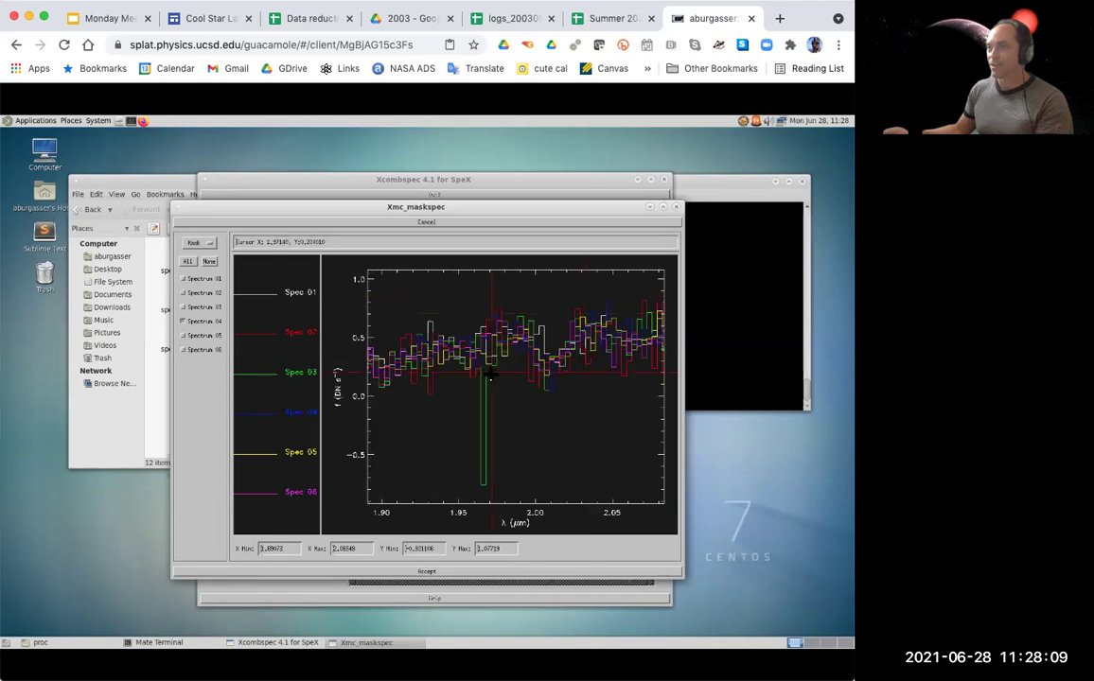
left_click(197, 306)
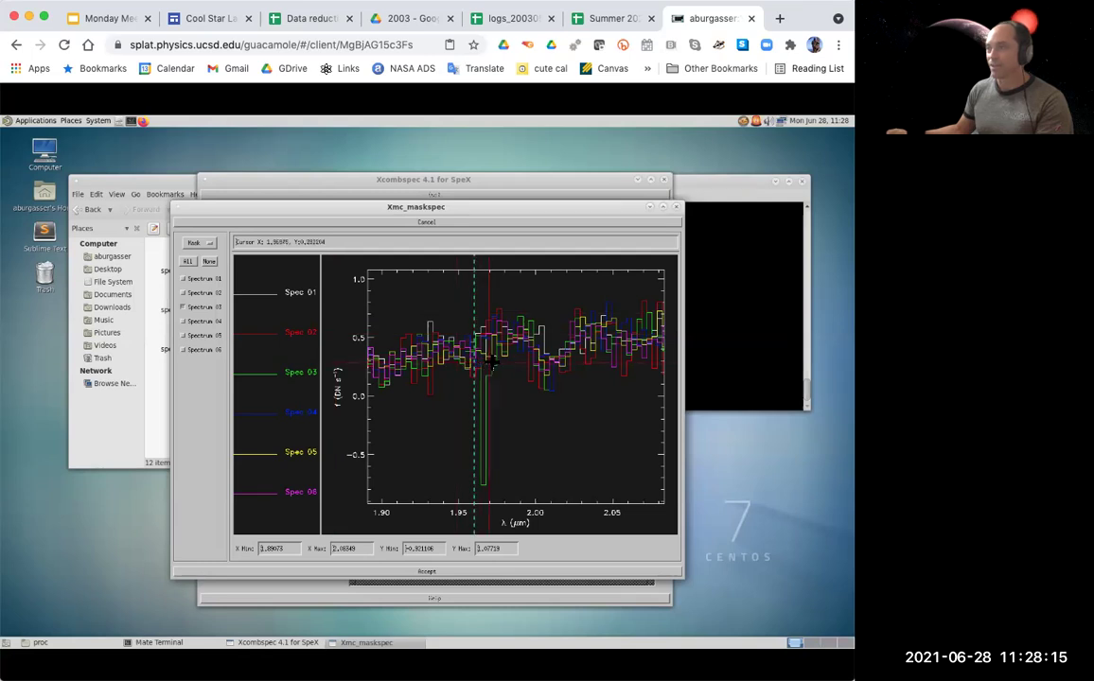
left_click(467, 416)
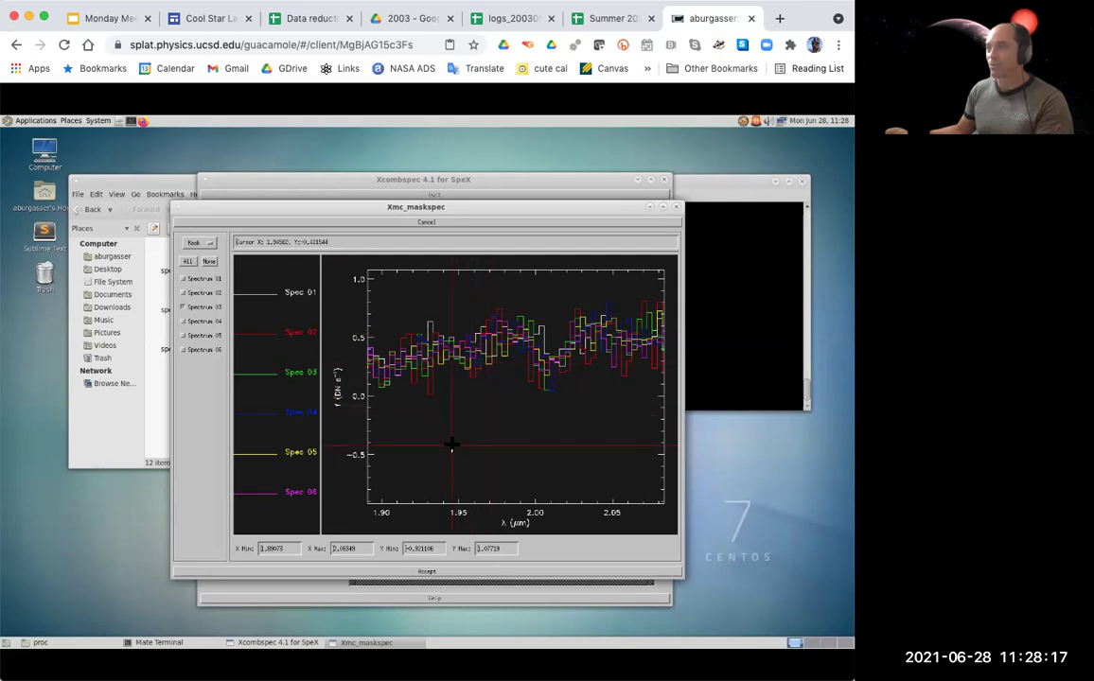
key("a")
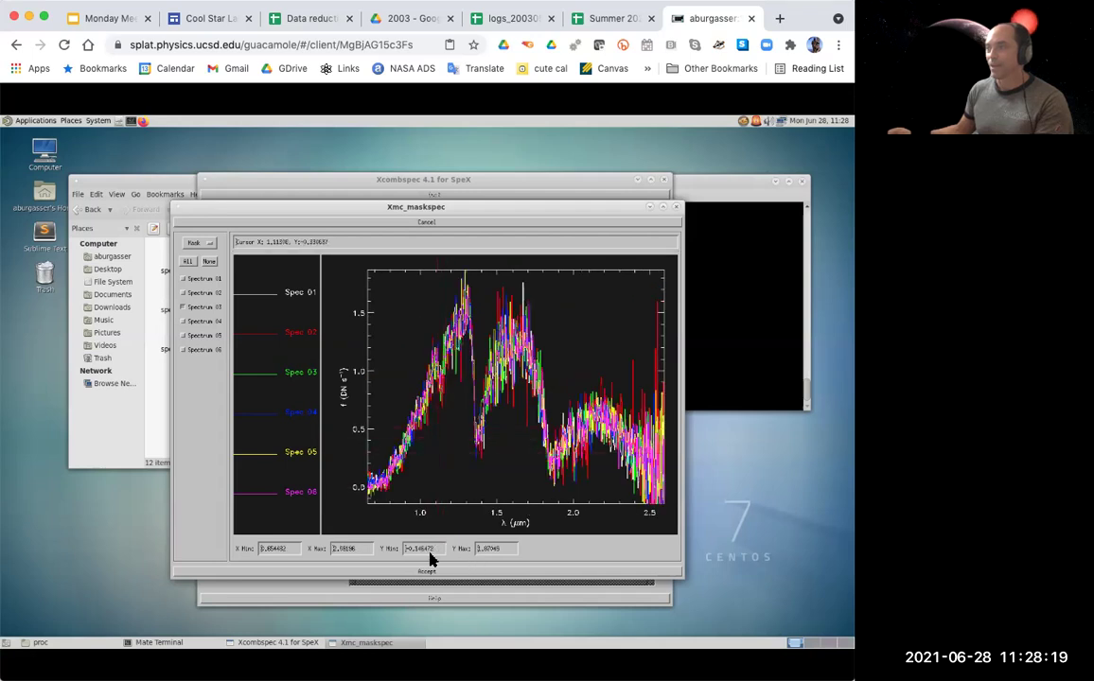
Raise the plot's Y Max to 4.87045 to check for high outliers, and return it to 1.87045.
type("4")
key("Return")
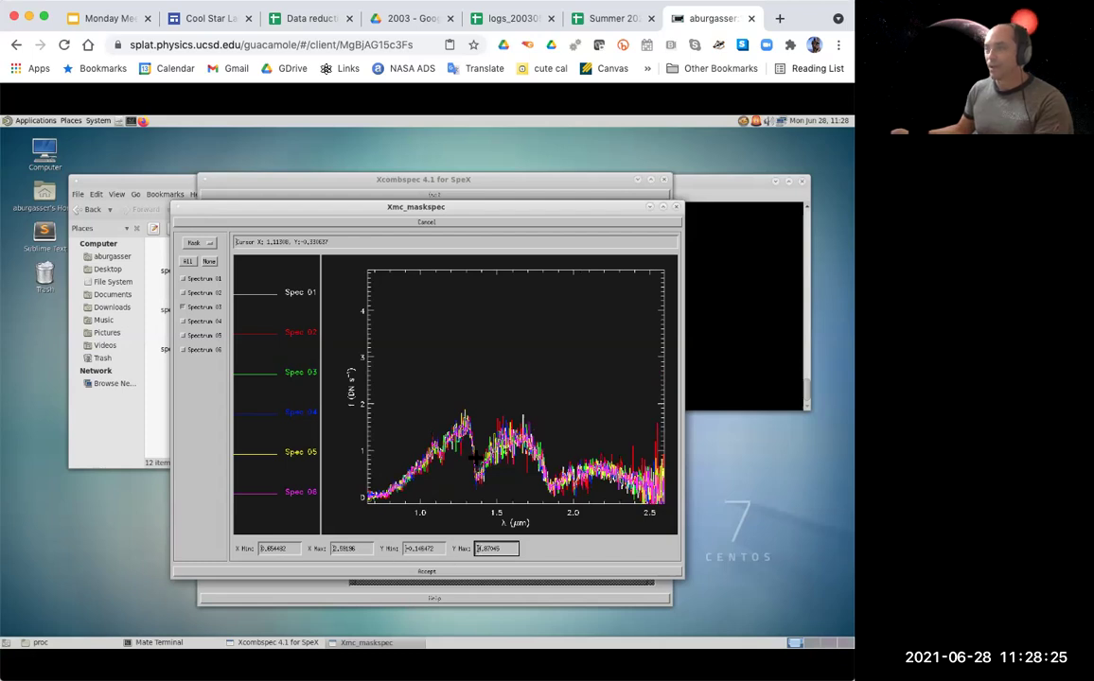
key("Delete")
type("1")
key("Return")
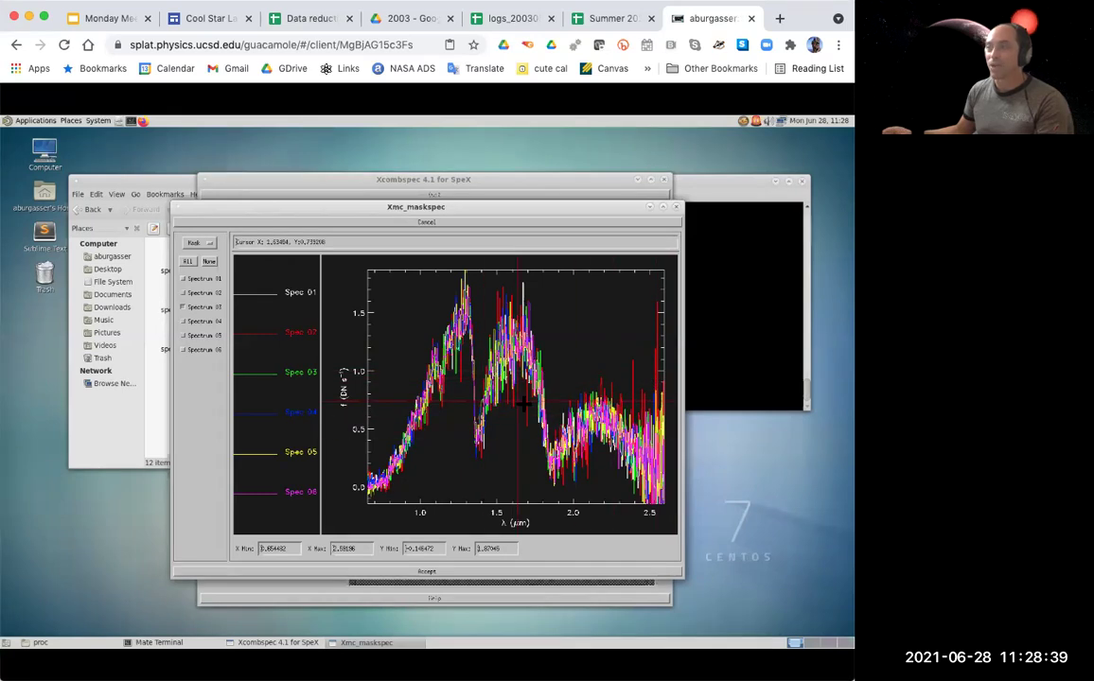
Try removing Spectrum 02 from the set in Remove mode, and restore it.
left_click(197, 244)
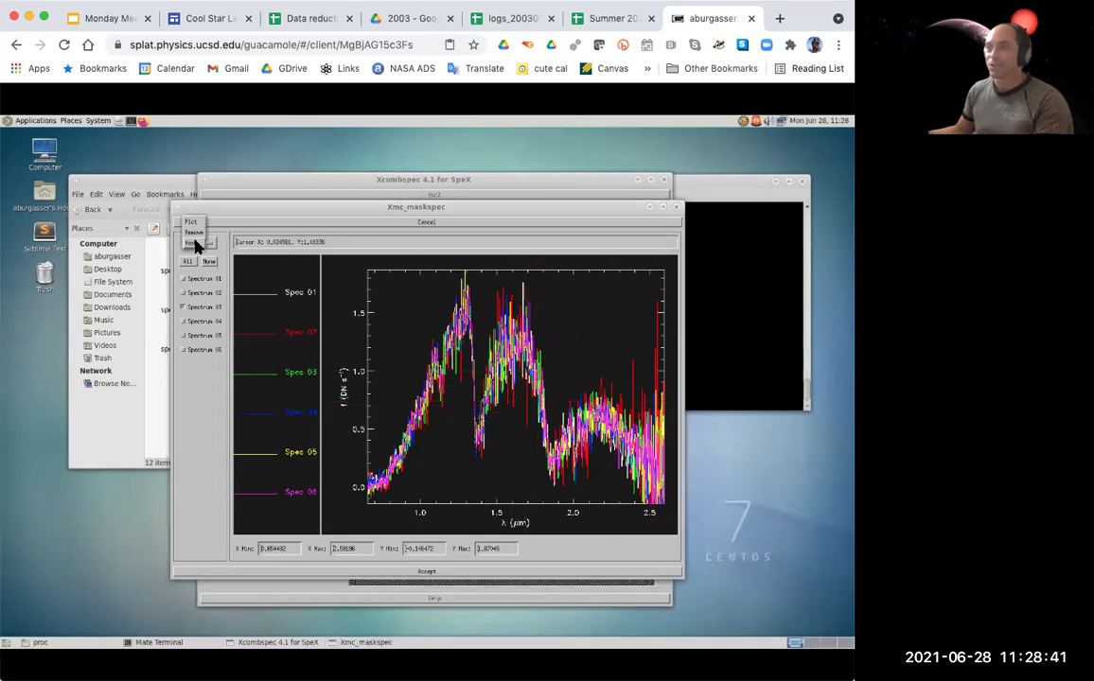
left_click(193, 232)
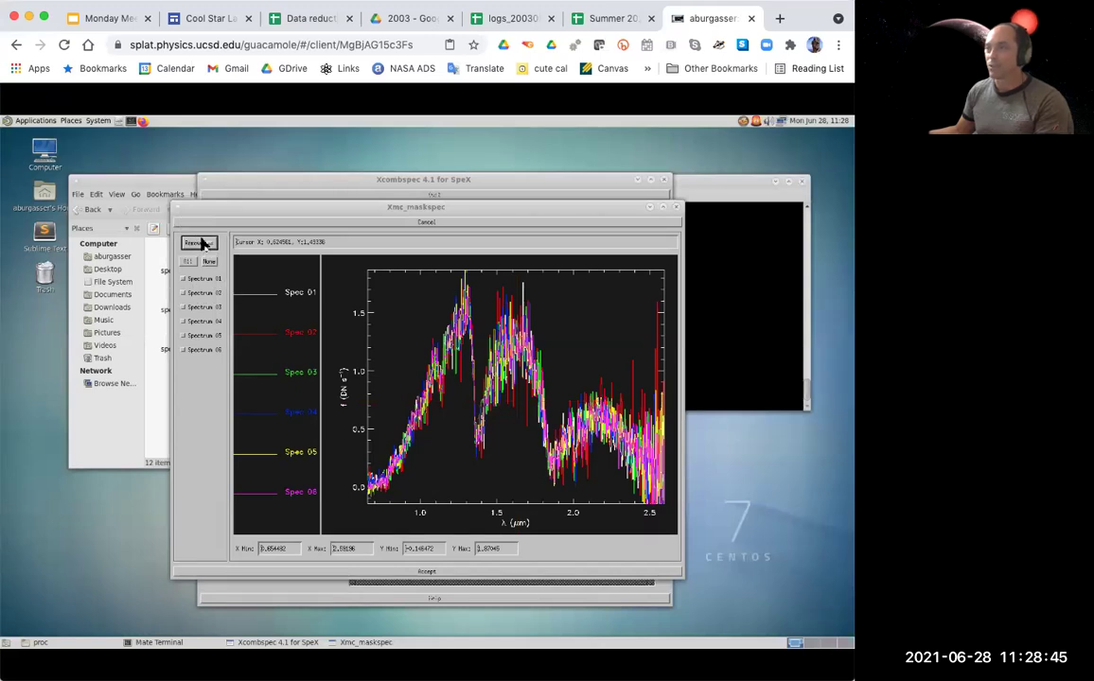
left_click(184, 294)
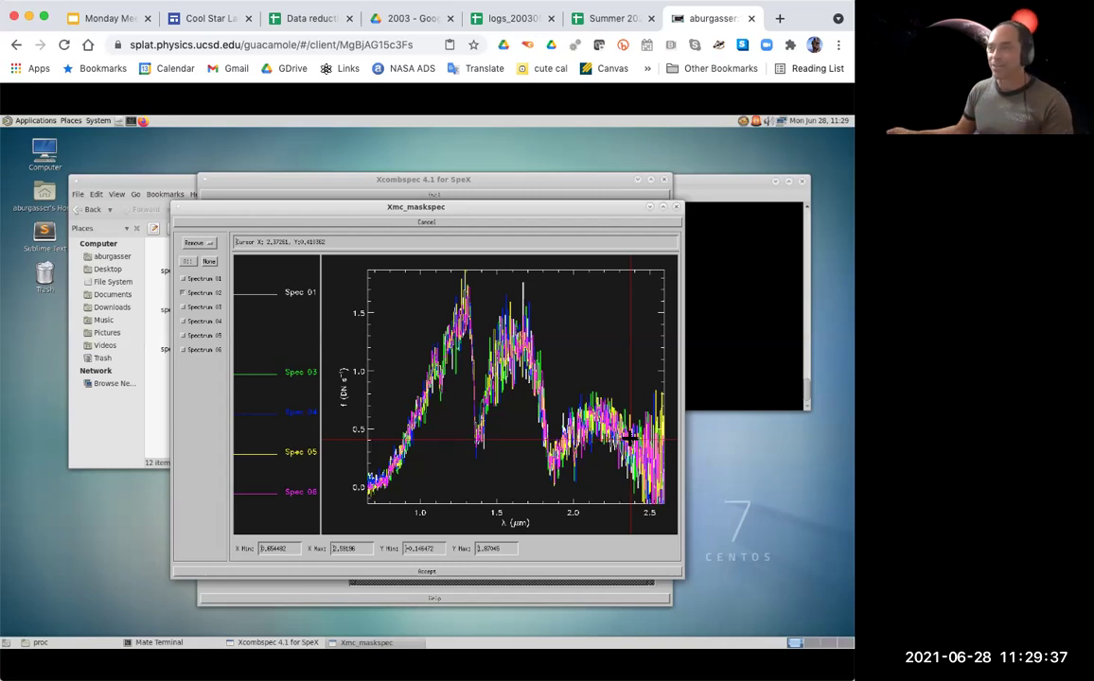
left_click(183, 294)
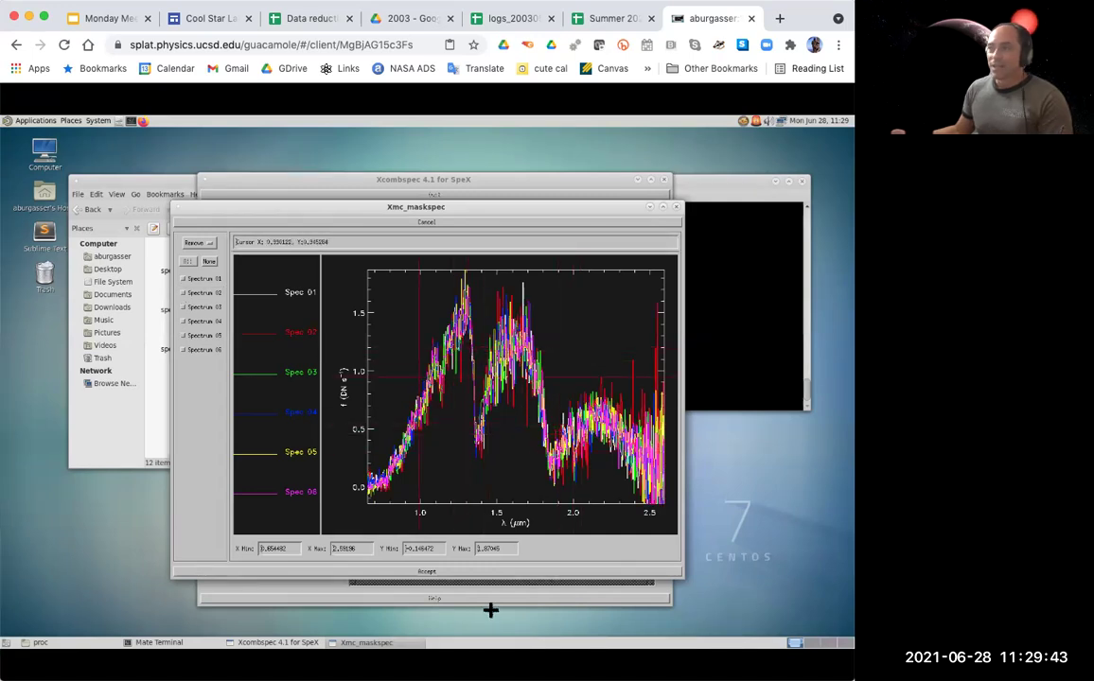
Accept the pruned spectra and write the combined spectrum to the output file combspec21-26.
left_click(459, 571)
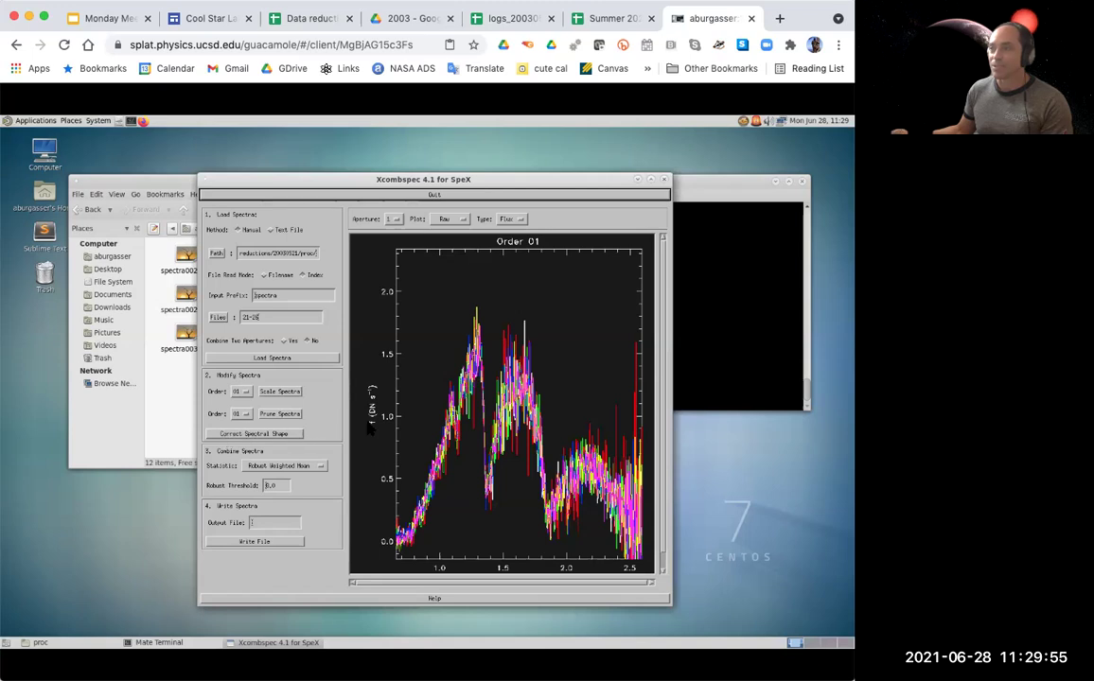
left_click(270, 524)
type("combspec")
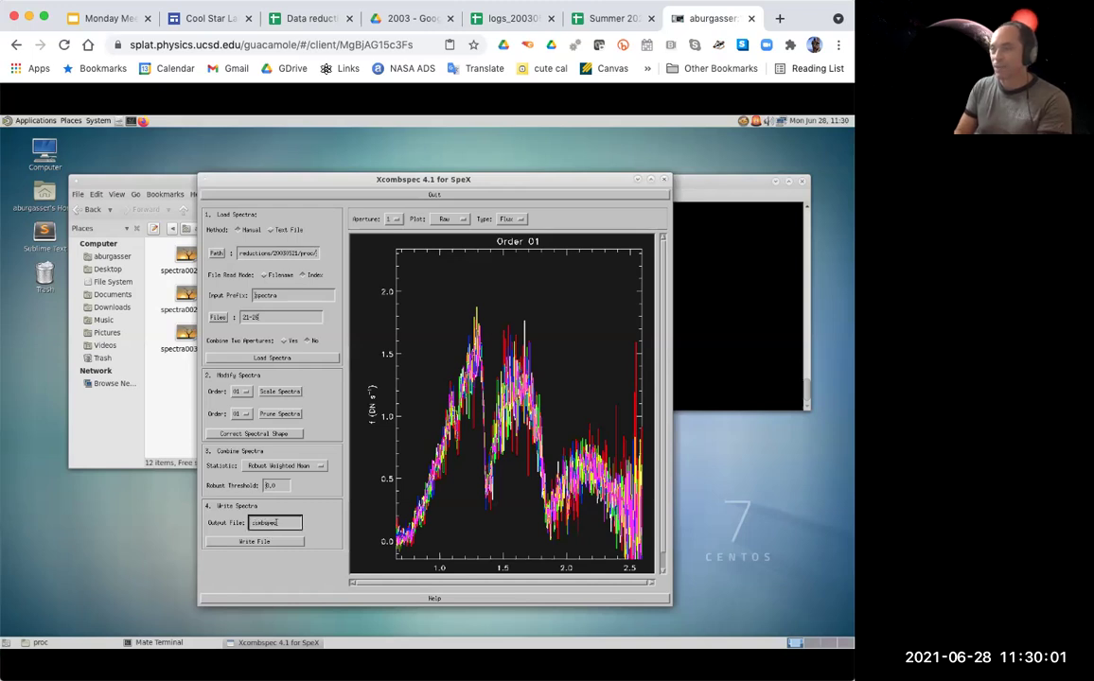
type("21-25")
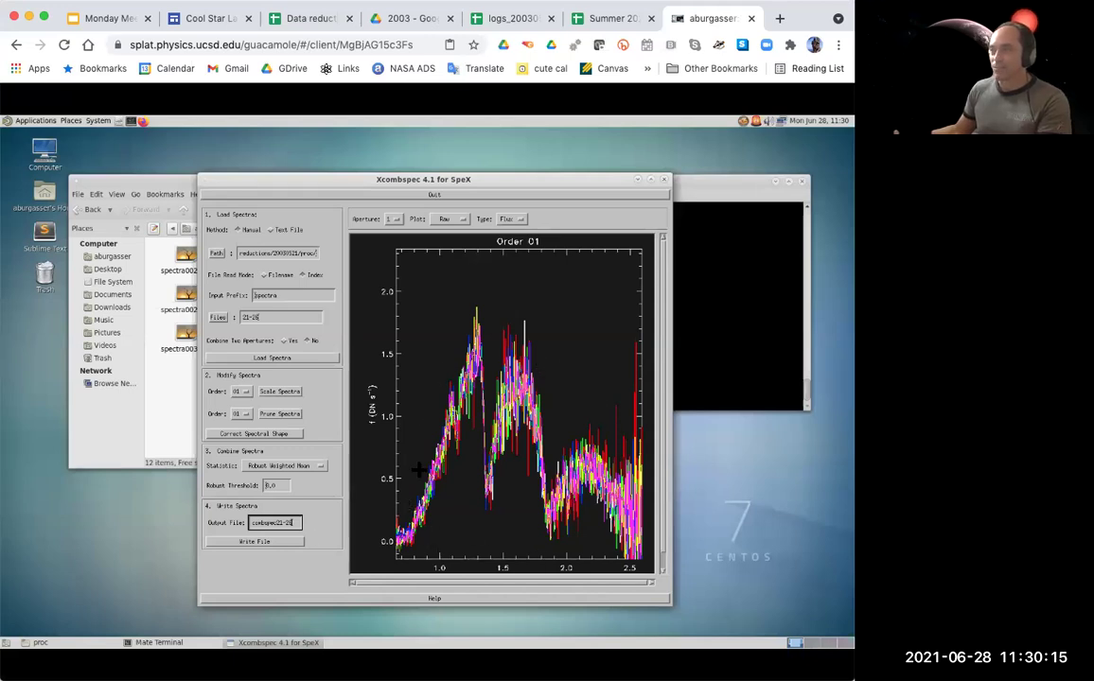
left_click(255, 543)
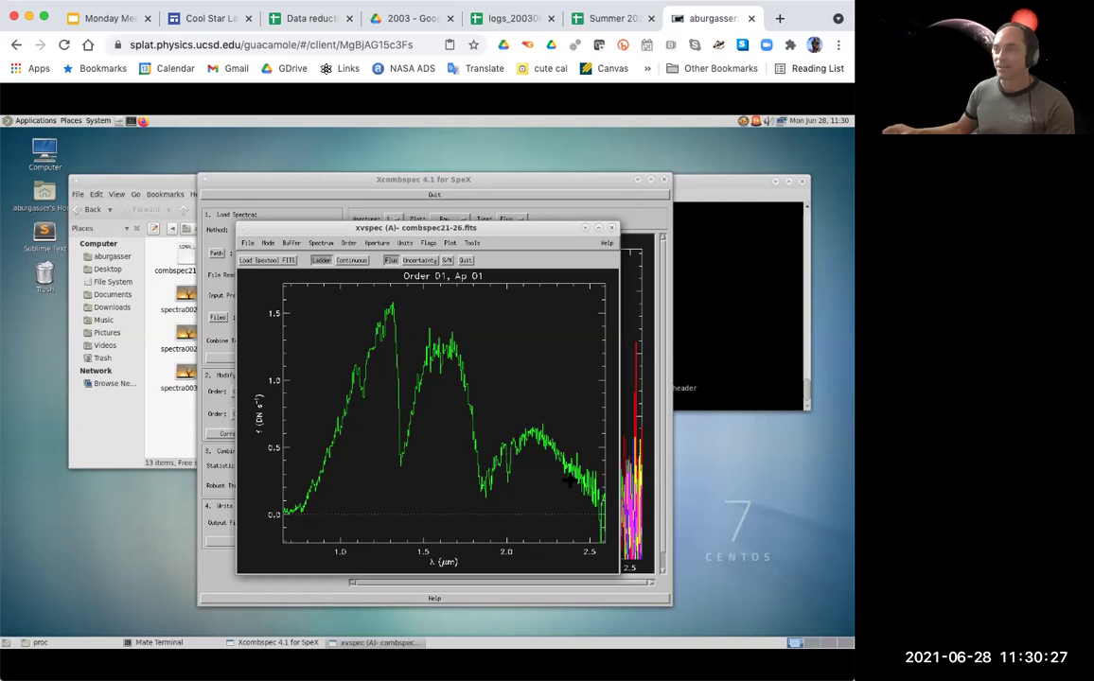
Examine the signal-to-noise plot of the combined spectrum in xvspec, and close the viewer.
left_click_drag(443, 222, 315, 212)
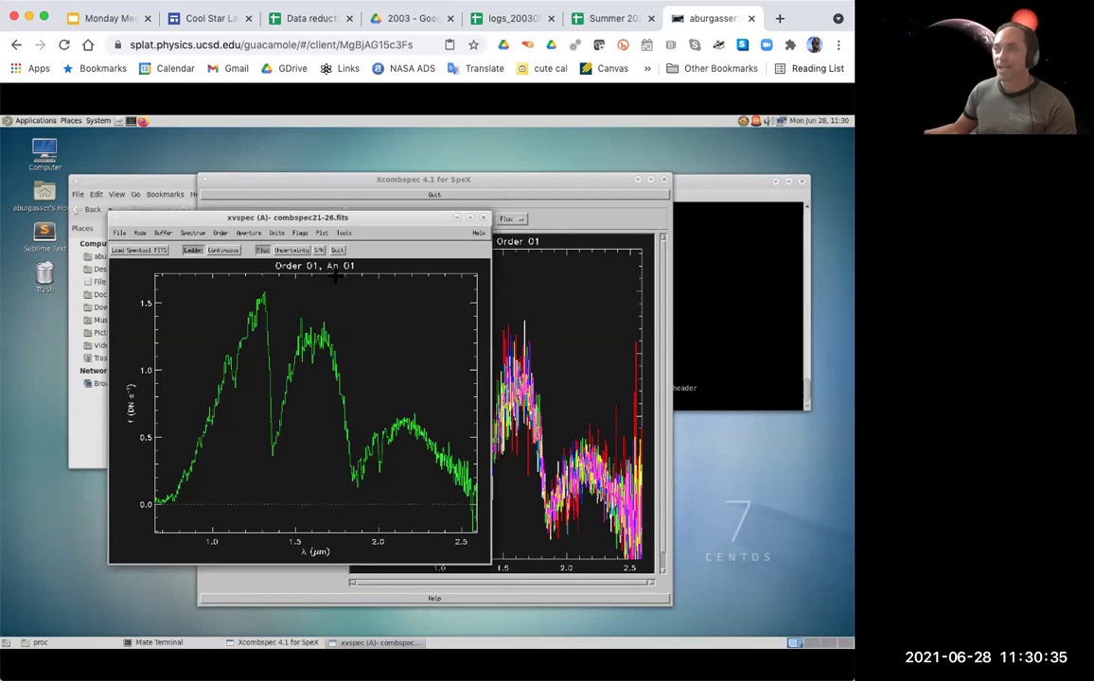
left_click(320, 250)
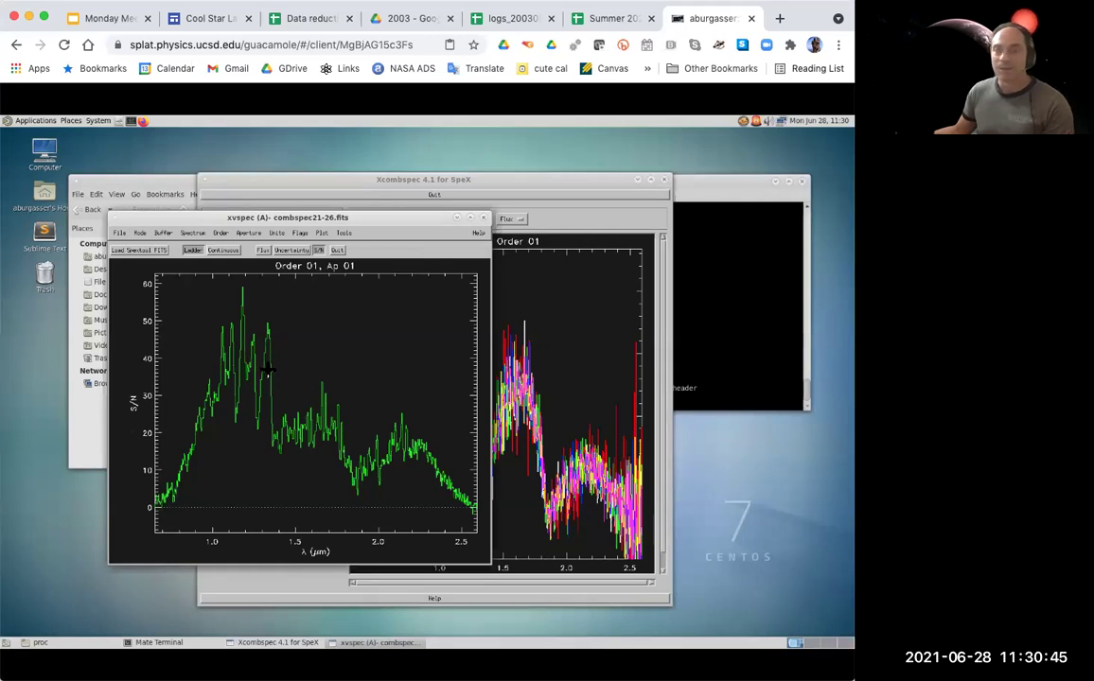
left_click(338, 252)
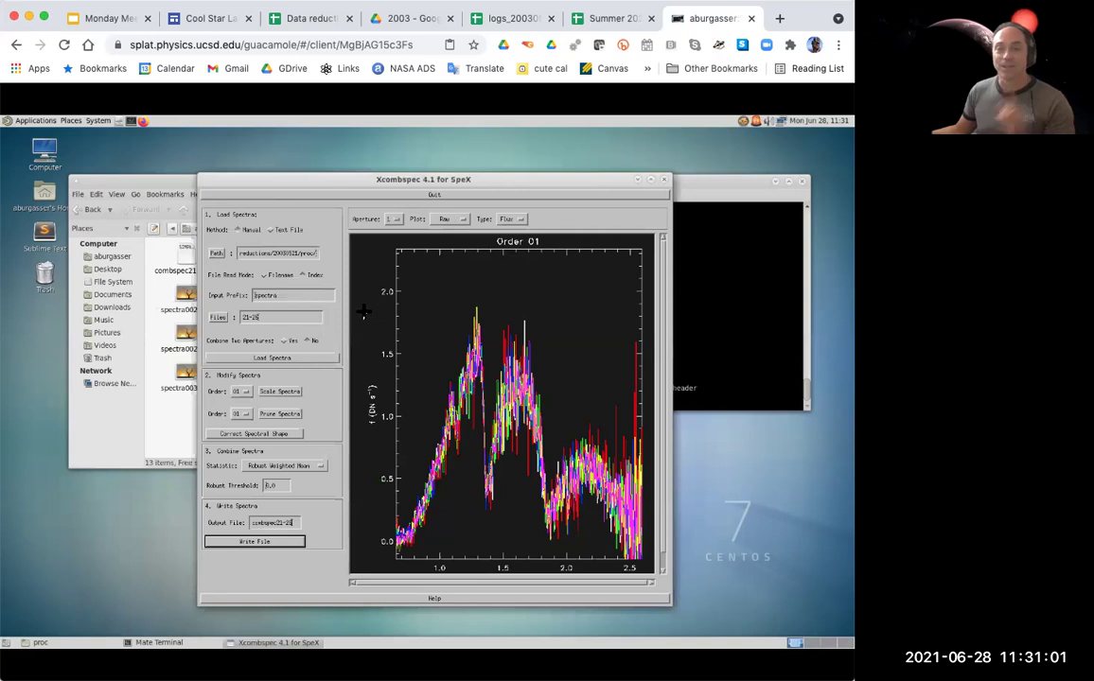
Check the HD 101369 file numbers in the observing log and load standard-star spectra 28-33 into Xcombspec.
left_click(496, 17)
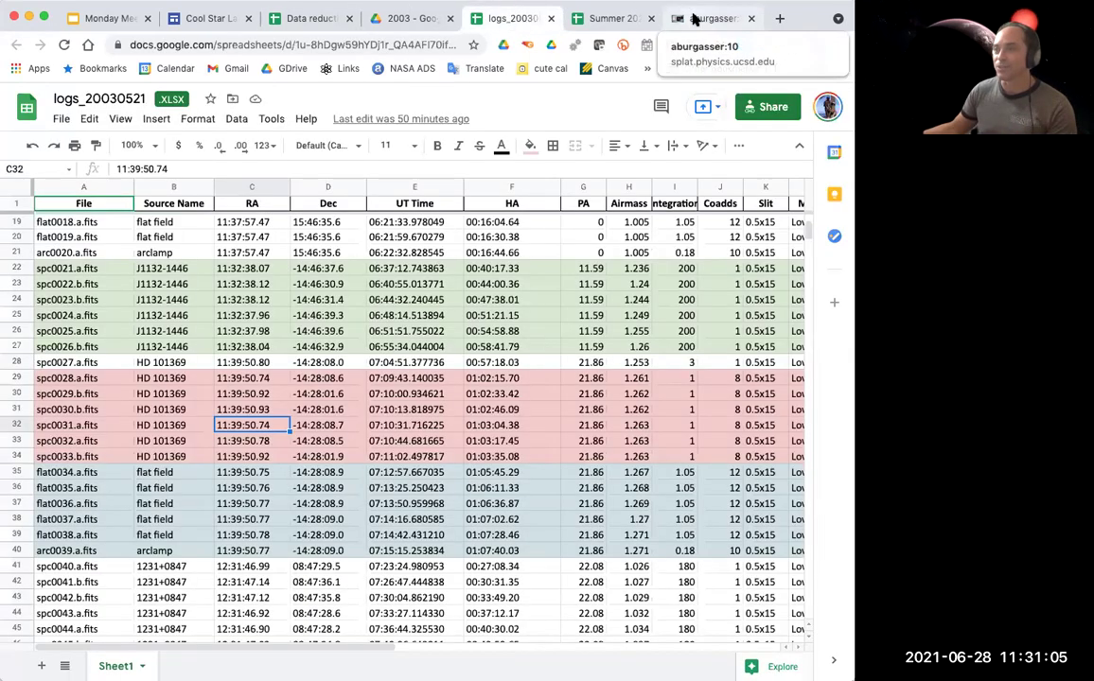
left_click(705, 17)
double_click(274, 318)
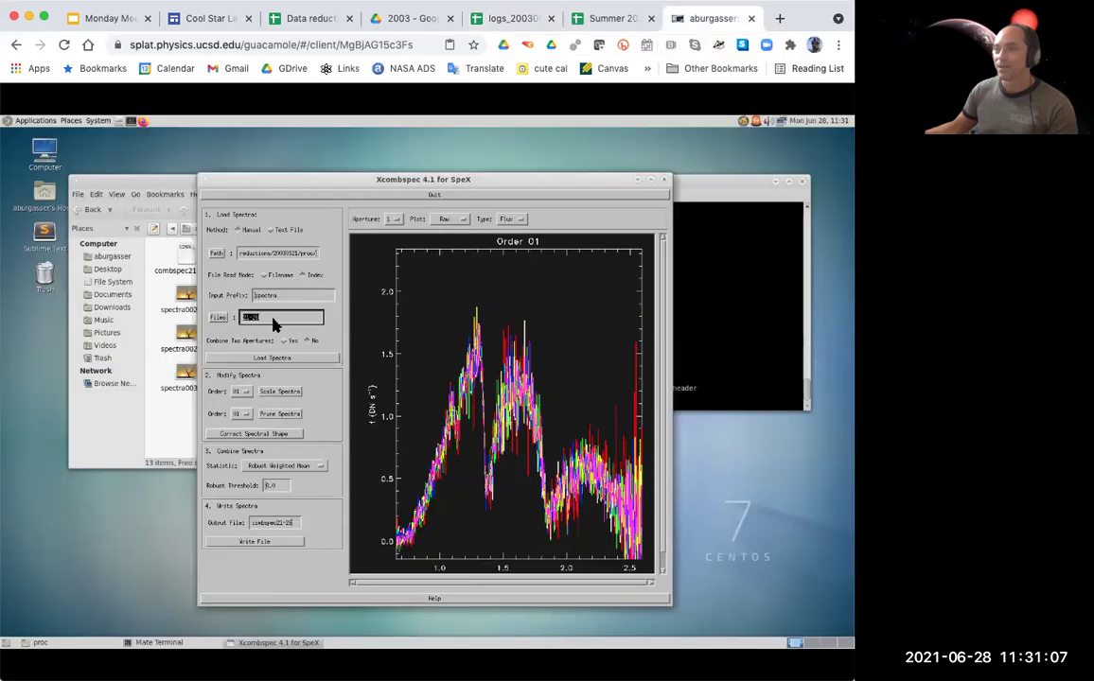
type("28-35")
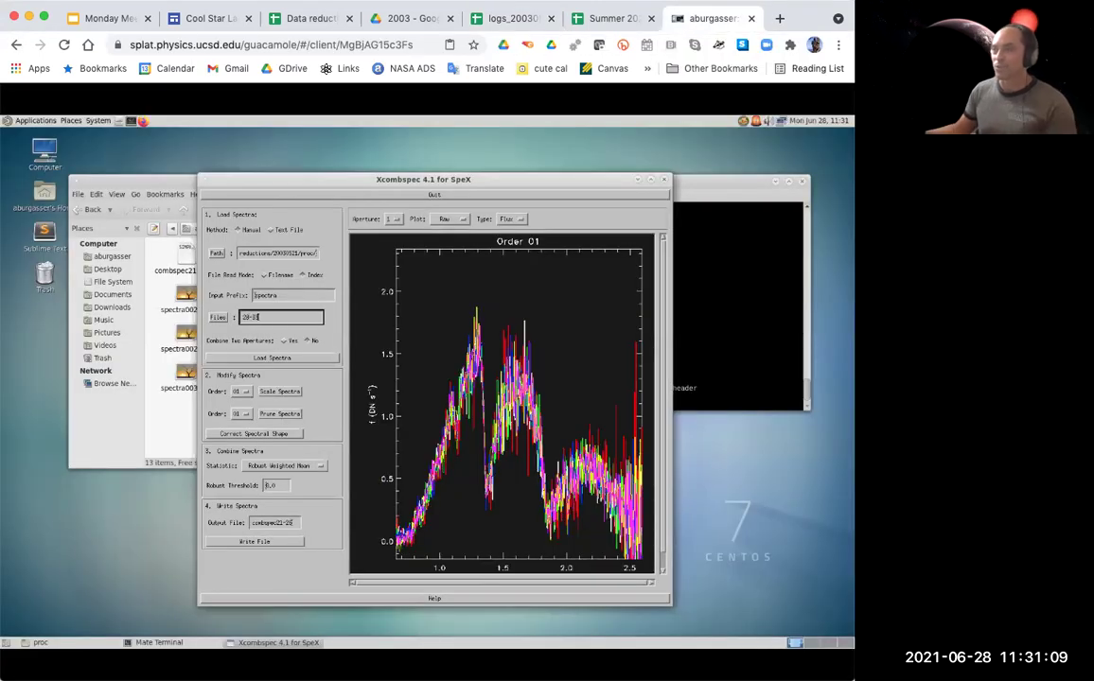
left_click(289, 357)
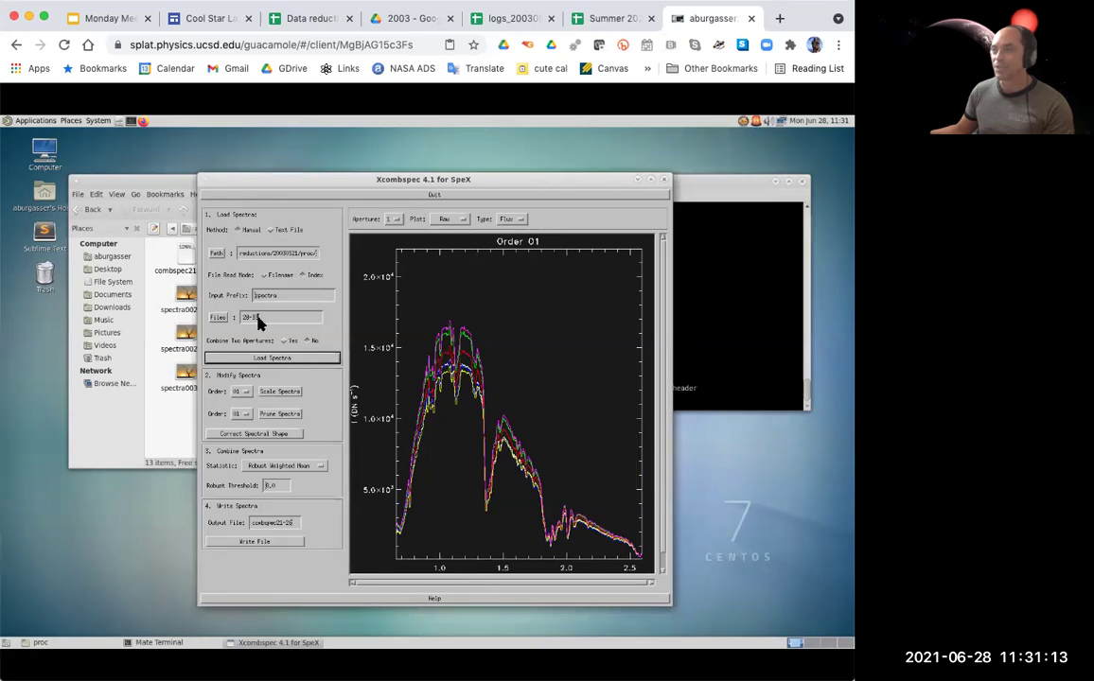
Scale the order 01 standard spectra to the median over about 0.94 to 1.7 µm and accept the scaling.
left_click(277, 392)
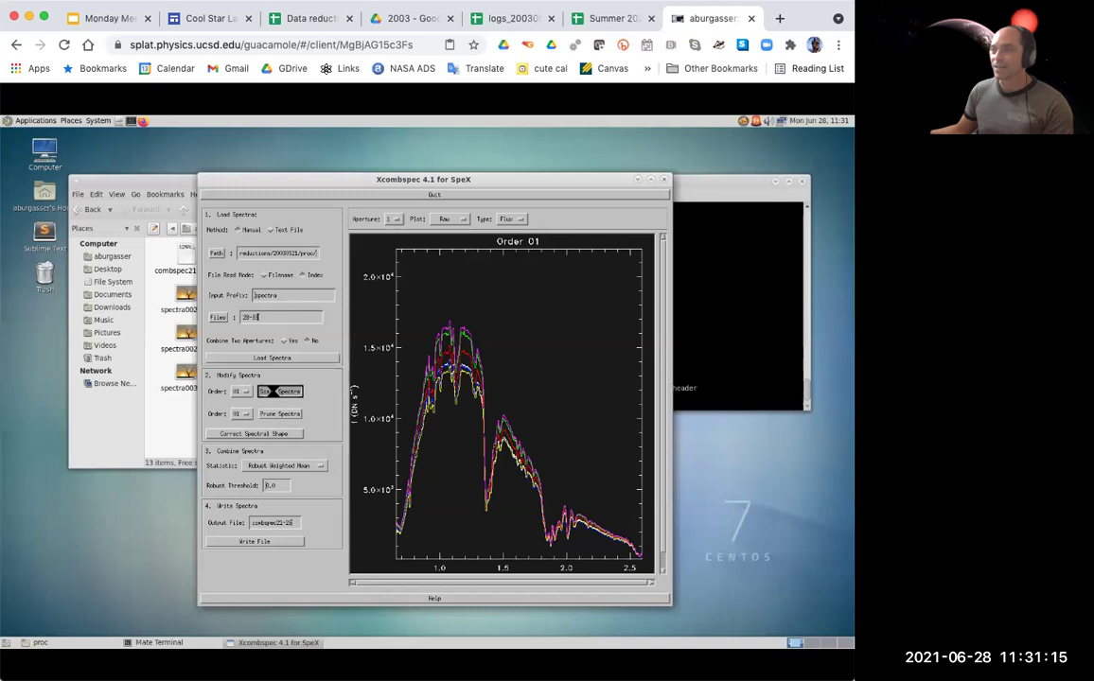
left_click(377, 342)
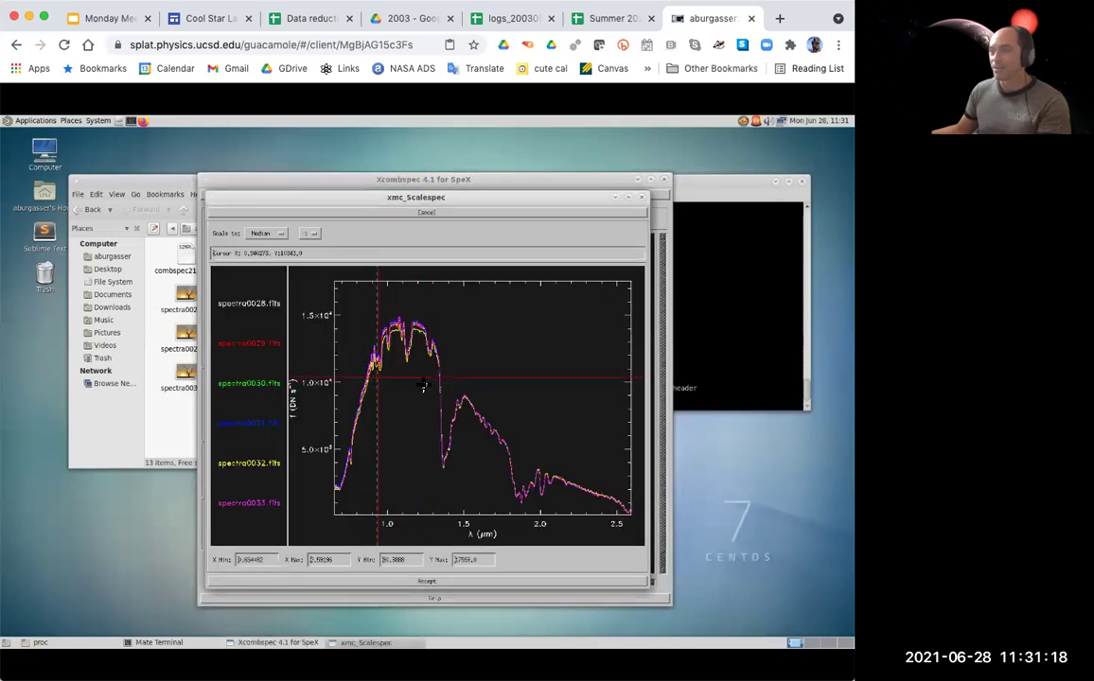
left_click(498, 445)
left_click(476, 581)
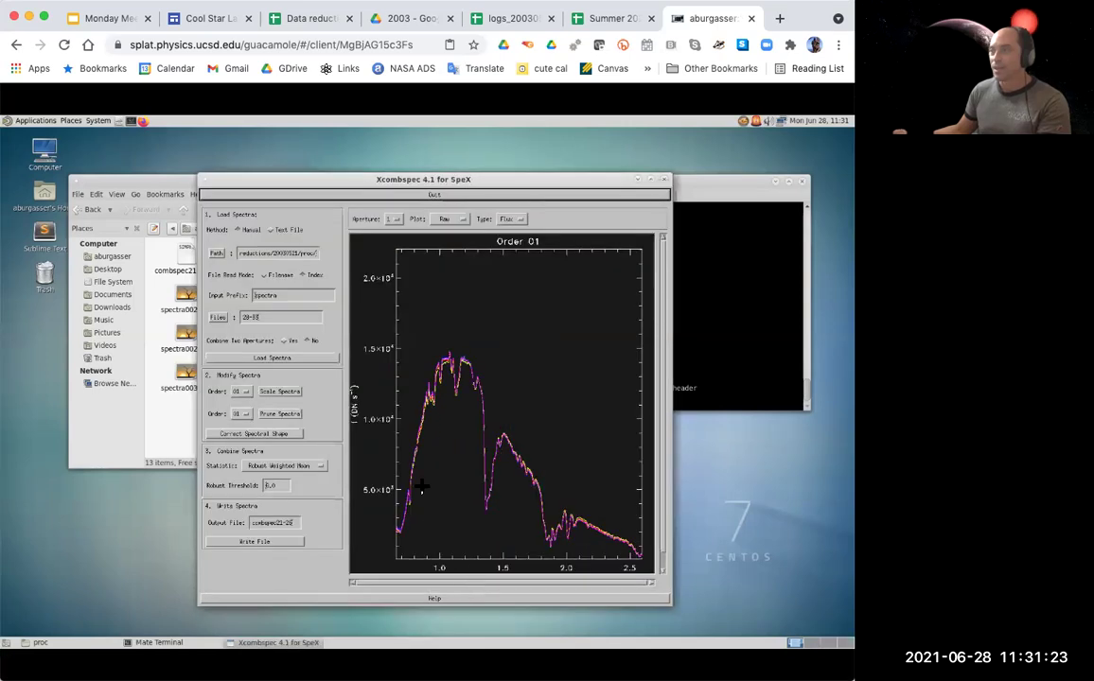
Inspect the standard spectra for outliers over about 0.85 to 1.2 µm in Prune Spectra and accept them without masking anything.
left_click(281, 415)
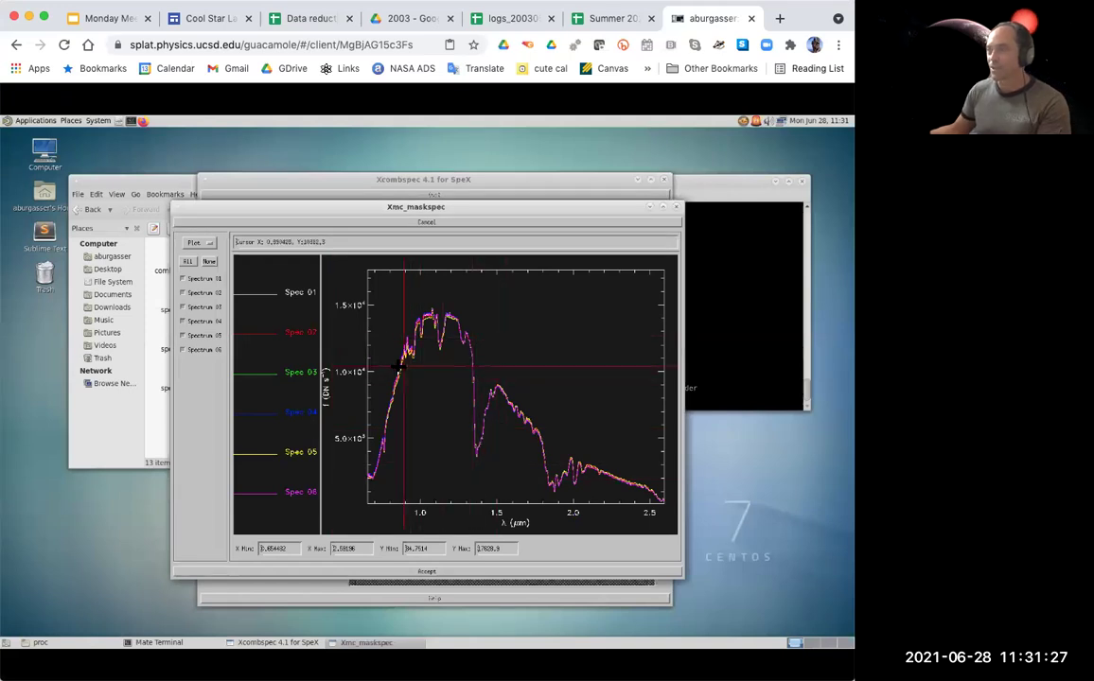
left_click(449, 299)
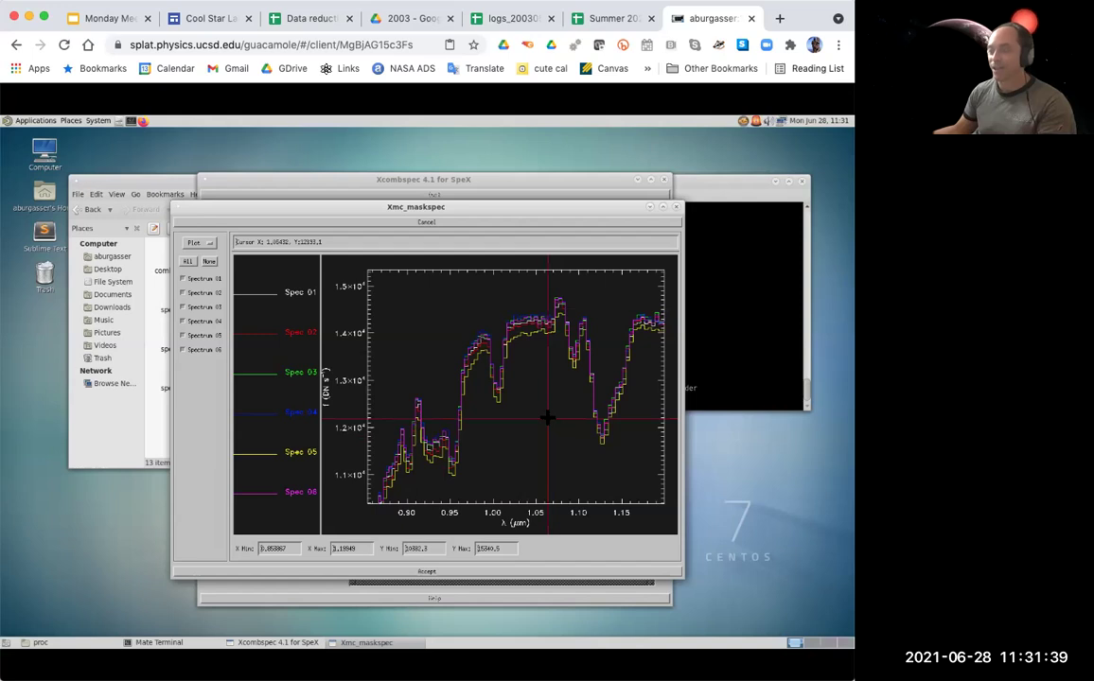
key("w")
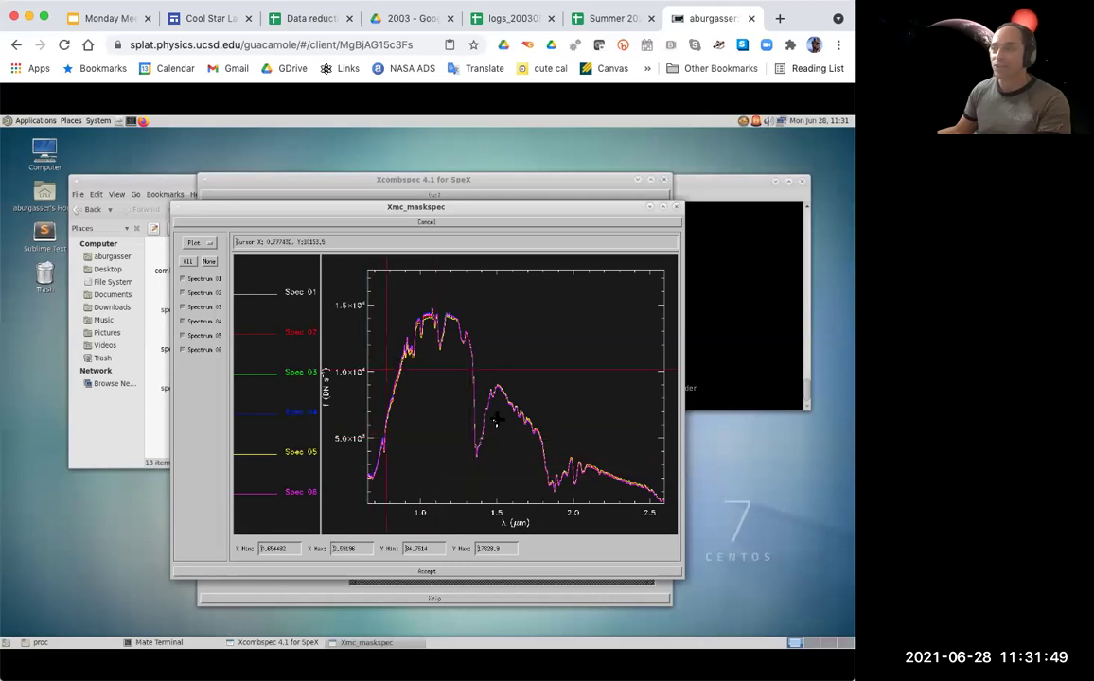
left_click(464, 571)
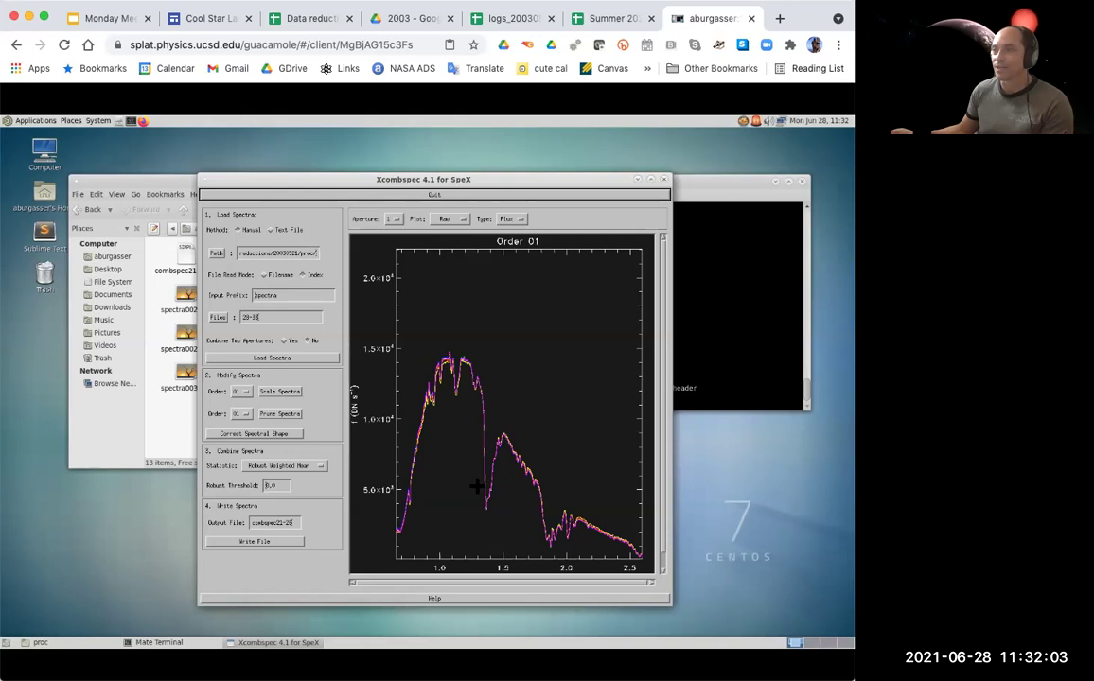
Correct the spectral shape of the standard spectra and write the combined spectrum to the output file combspec28-33.
left_click(254, 436)
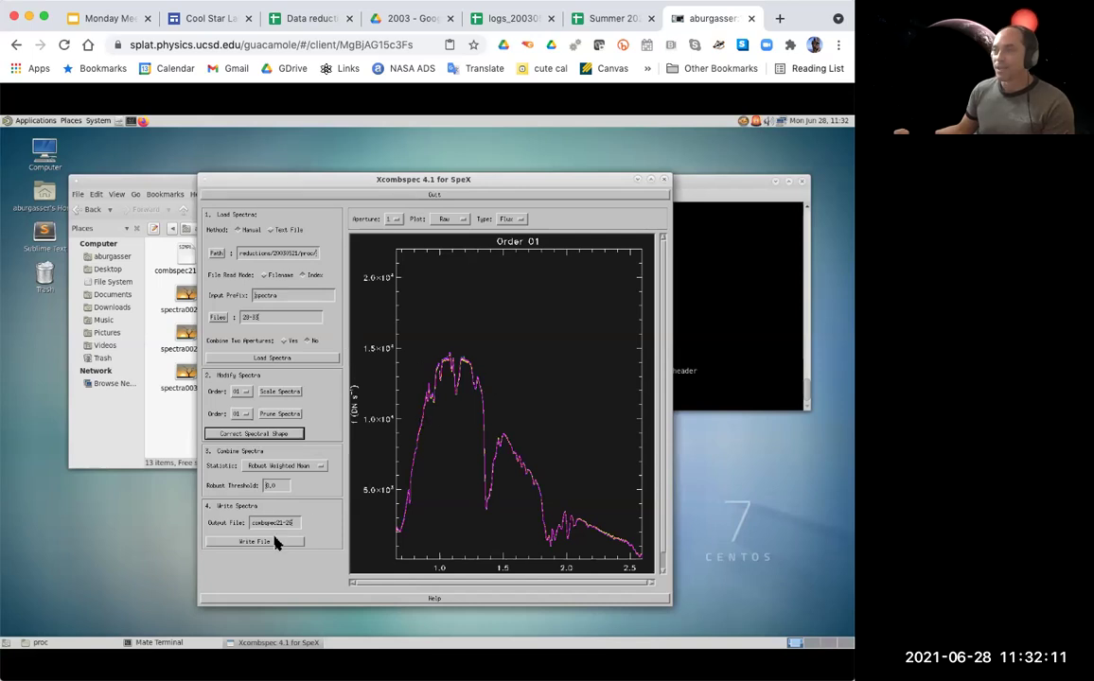
left_click_drag(296, 526, 273, 524)
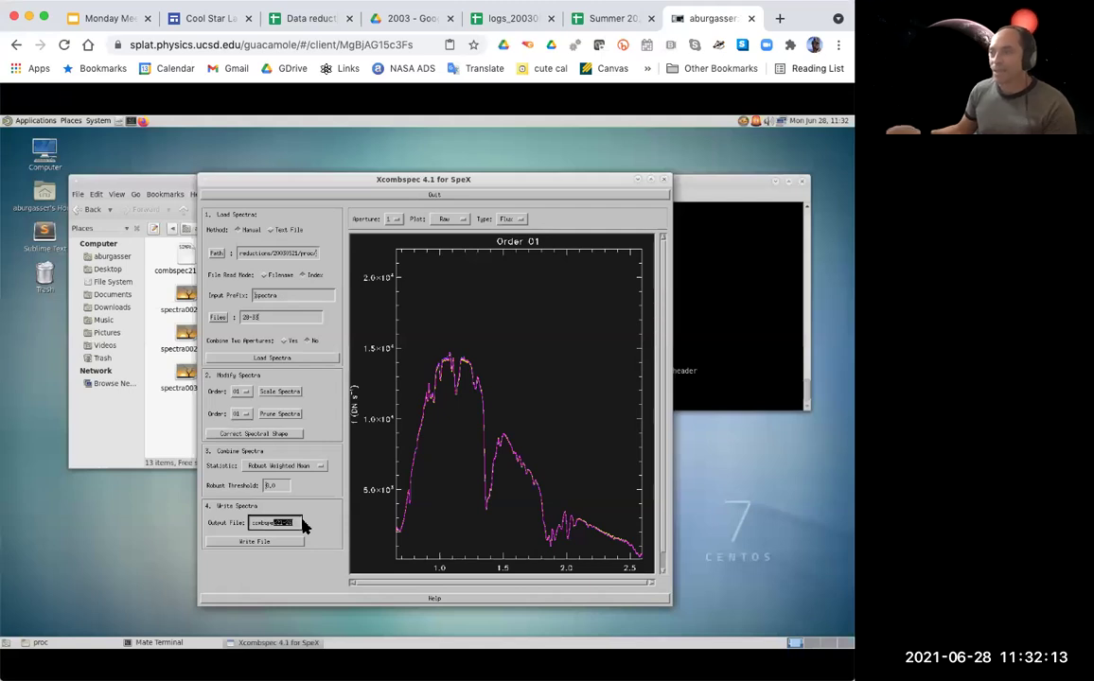
key("BackSpace")
type("2")
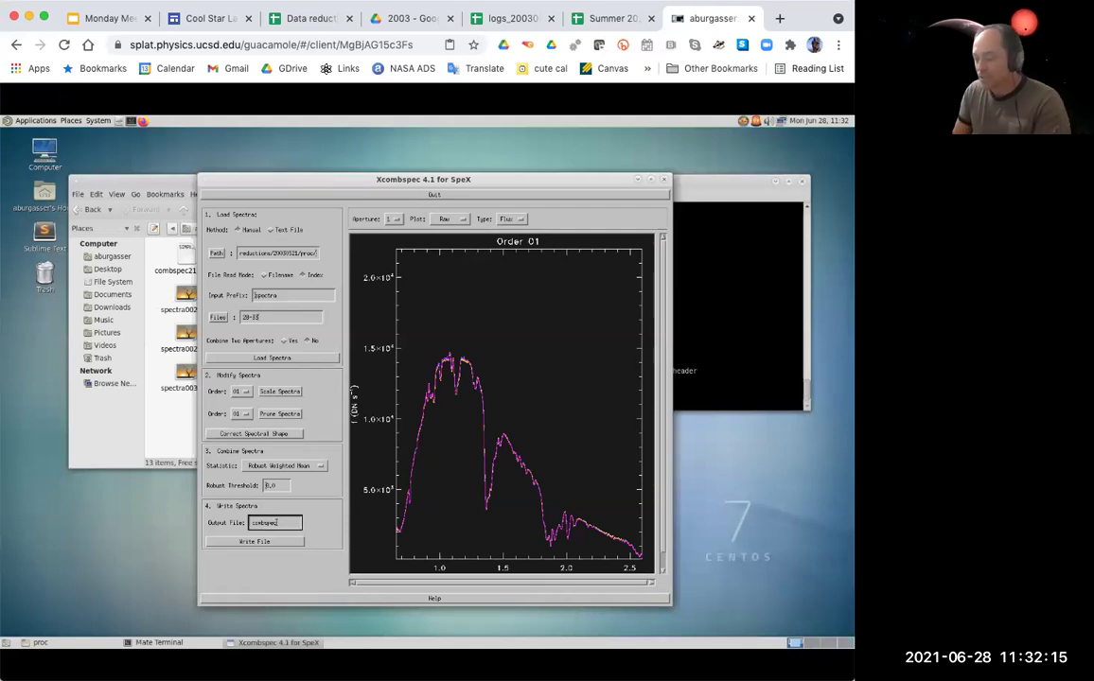
type("8-35")
left_click(275, 543)
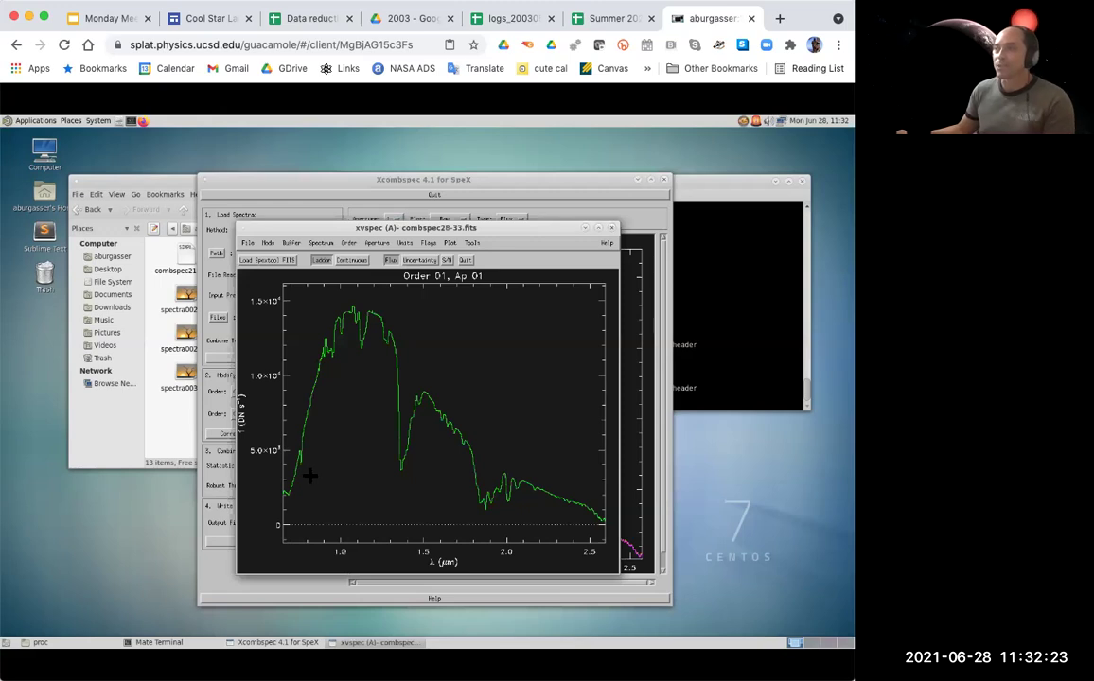
Examine the signal-to-noise plot of combspec28-33.fits in xvspec, return to the flux plot and close the viewer.
left_click(447, 260)
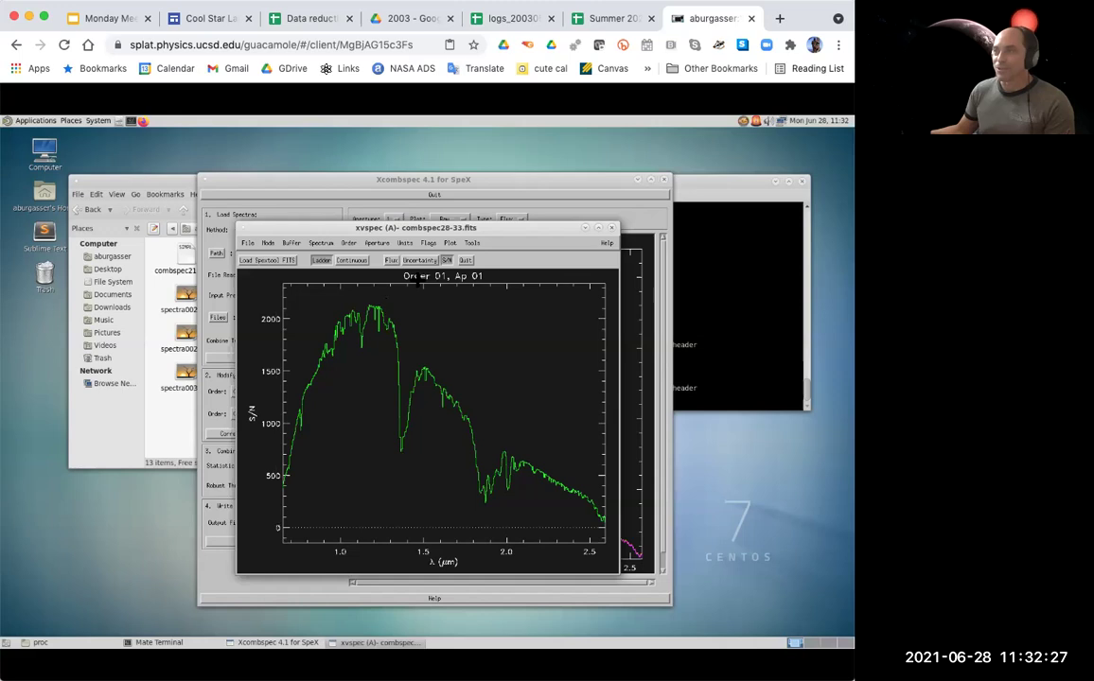
left_click(391, 260)
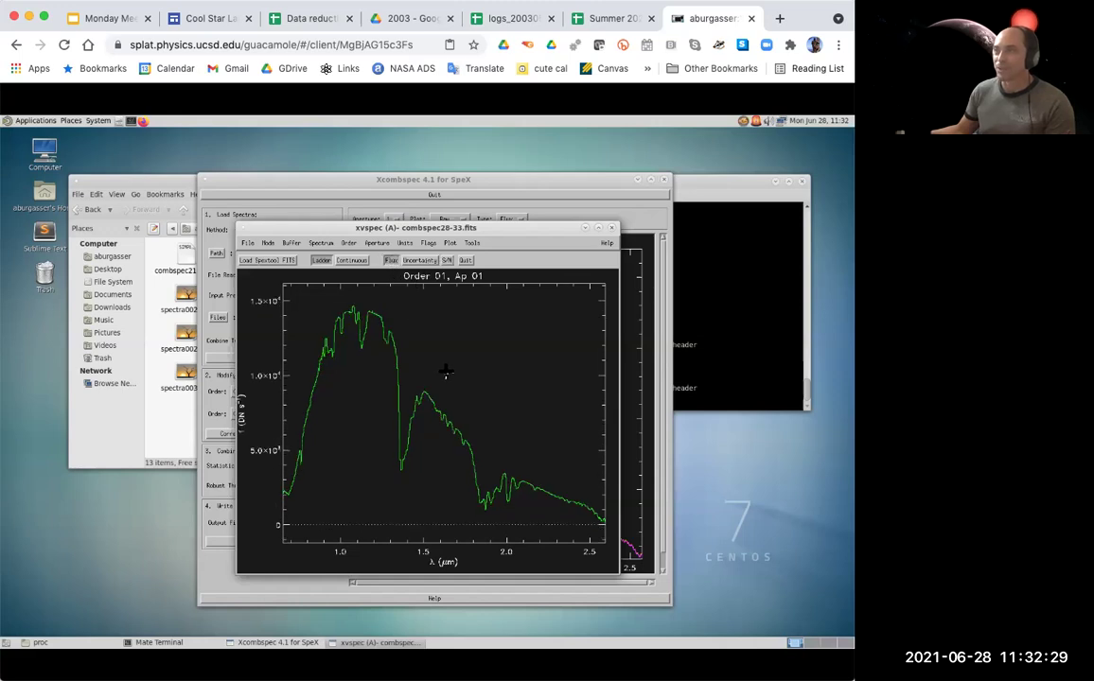
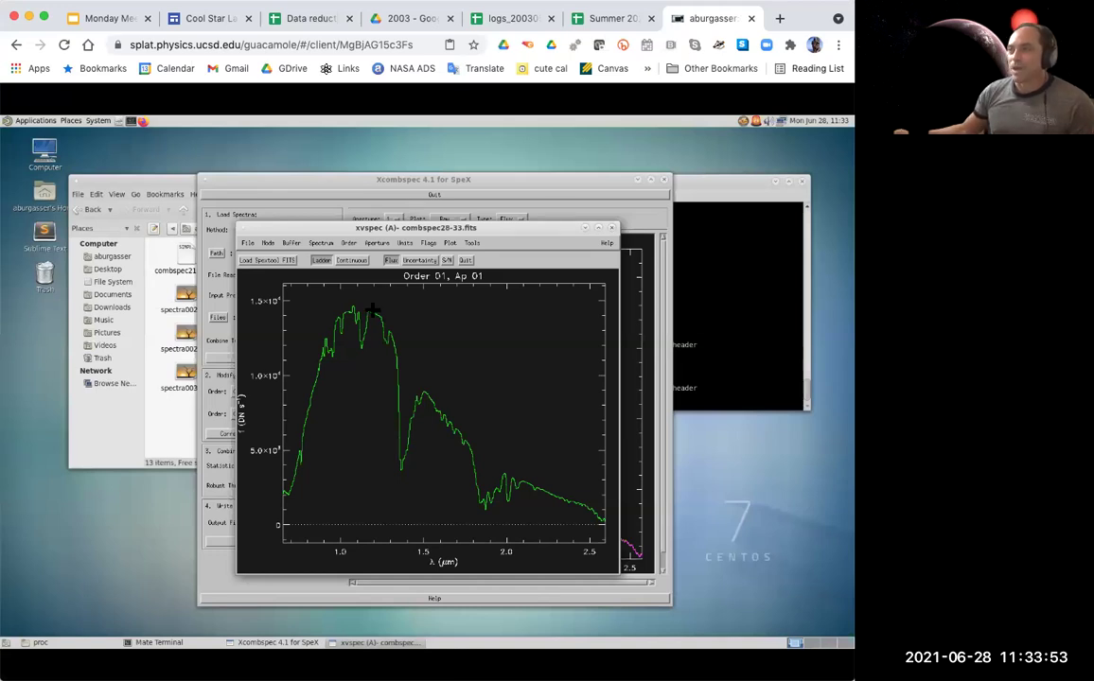
left_click_drag(311, 228, 491, 261)
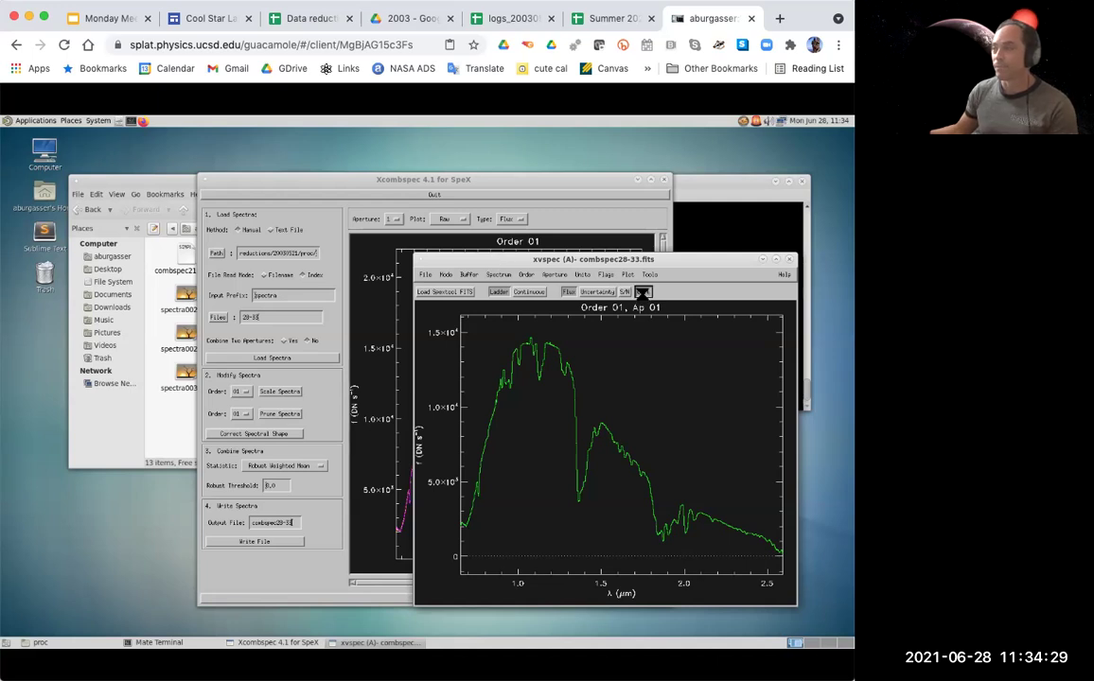
left_click(643, 291)
Quit Xcombspec and launch the telluric correction tool with the IDL command xtellcor.
left_click(449, 194)
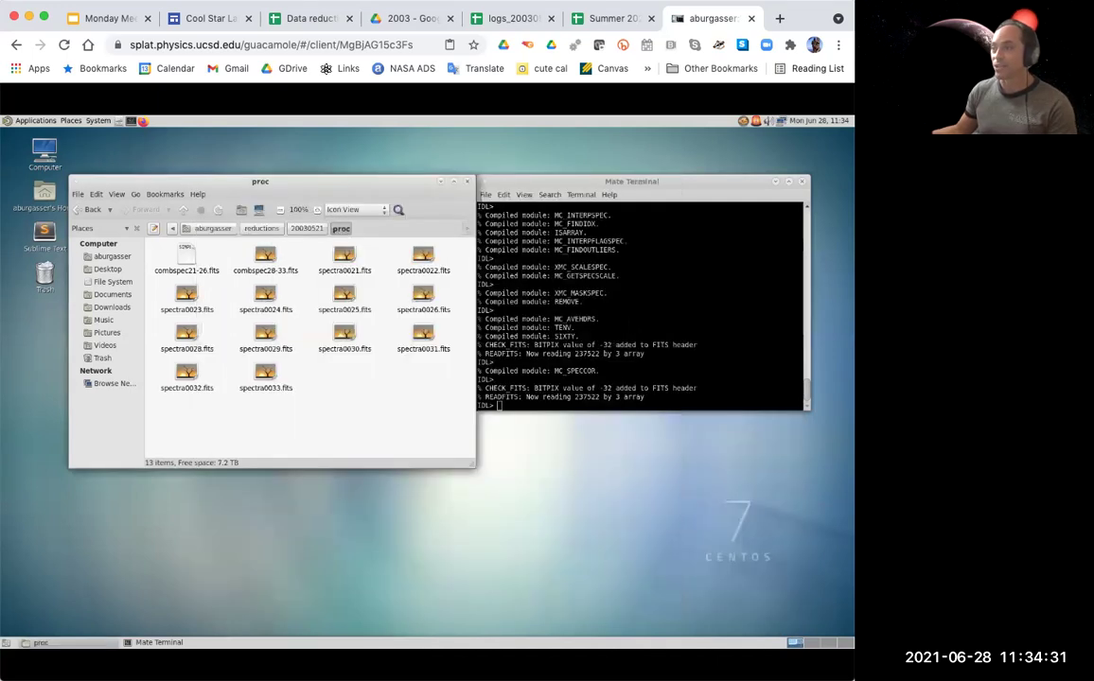
type("xtell")
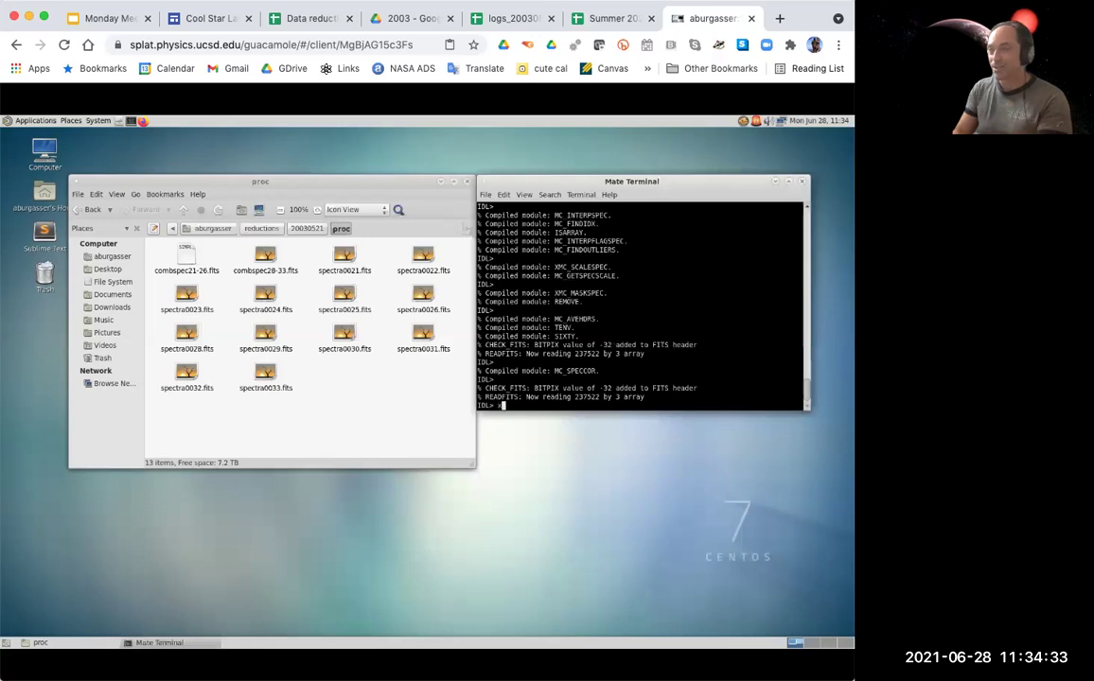
type("cor")
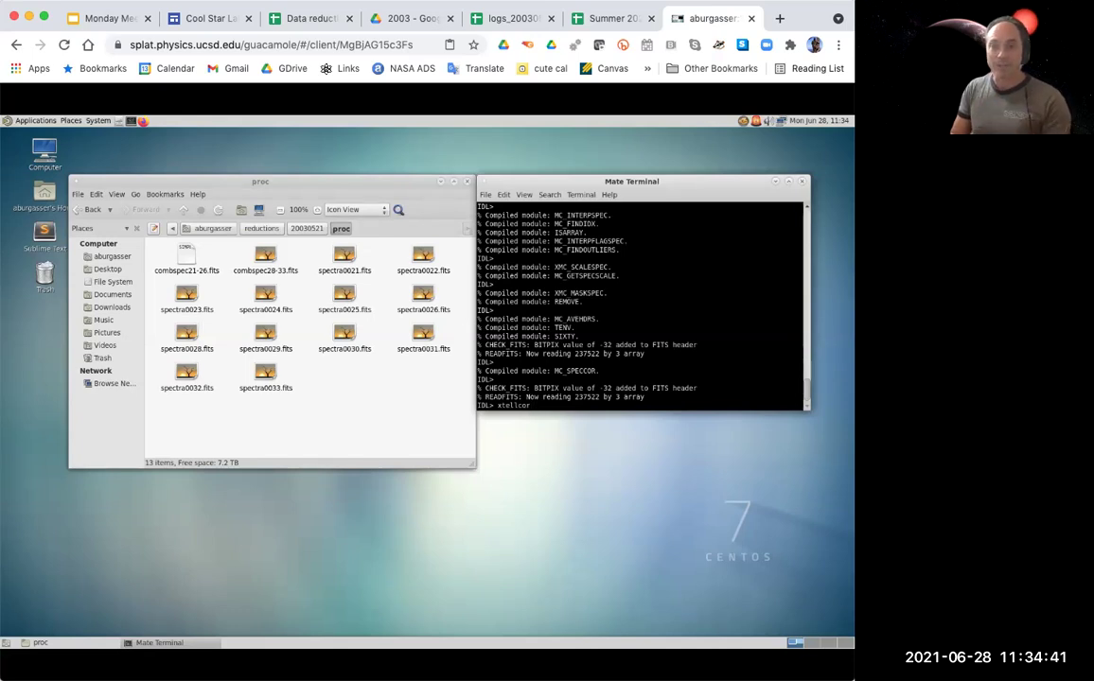
key("Return")
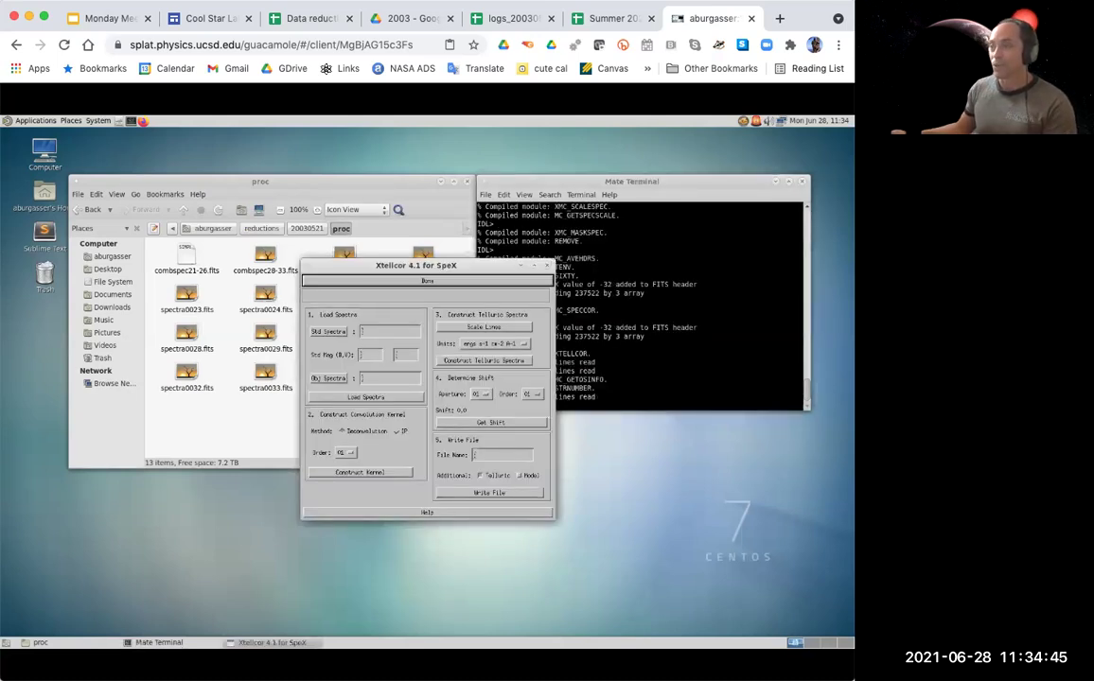
Choose combspec28-33.fits as the standard spectra and combspec21-26.fits as the object spectra from the proc folder.
left_click(331, 335)
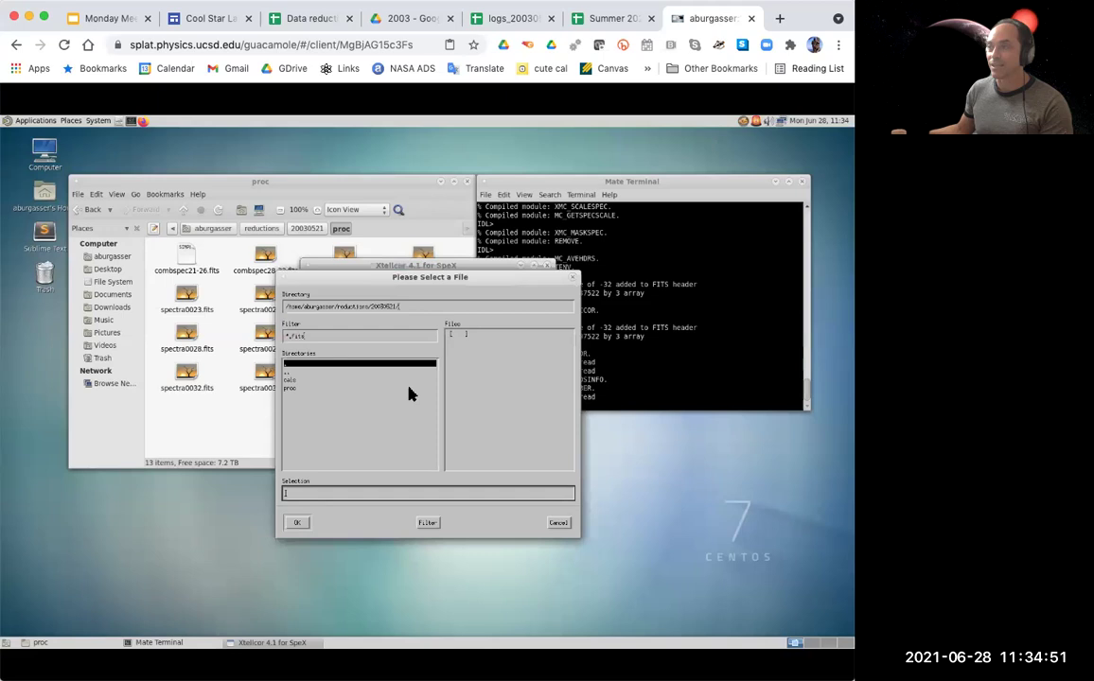
double_click(292, 389)
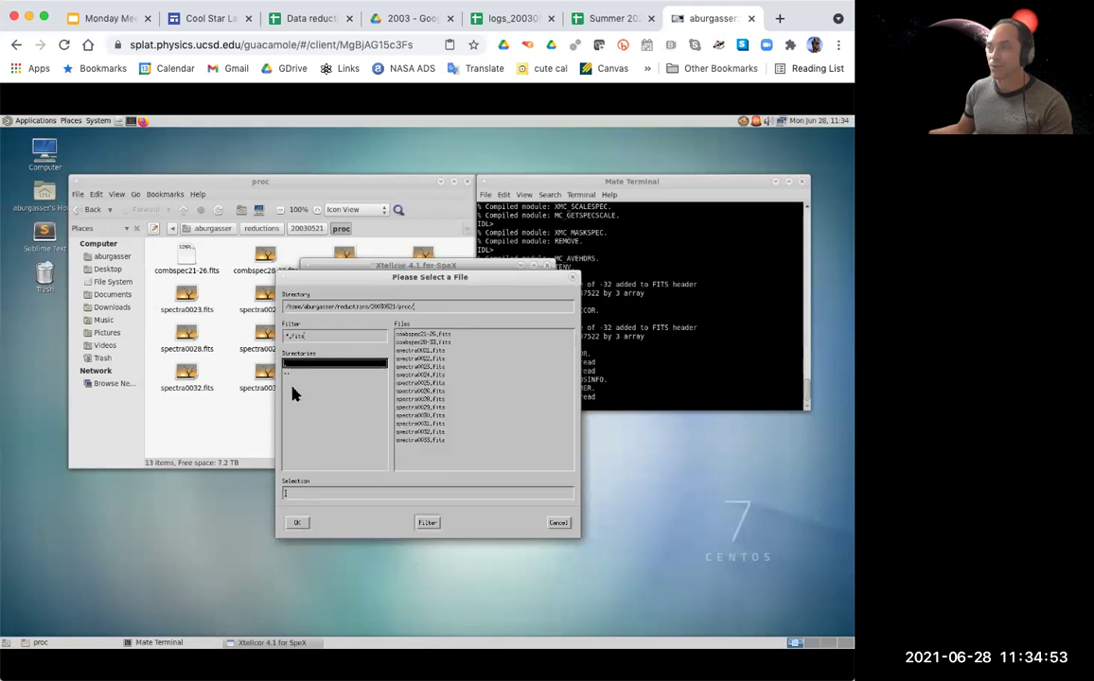
double_click(440, 342)
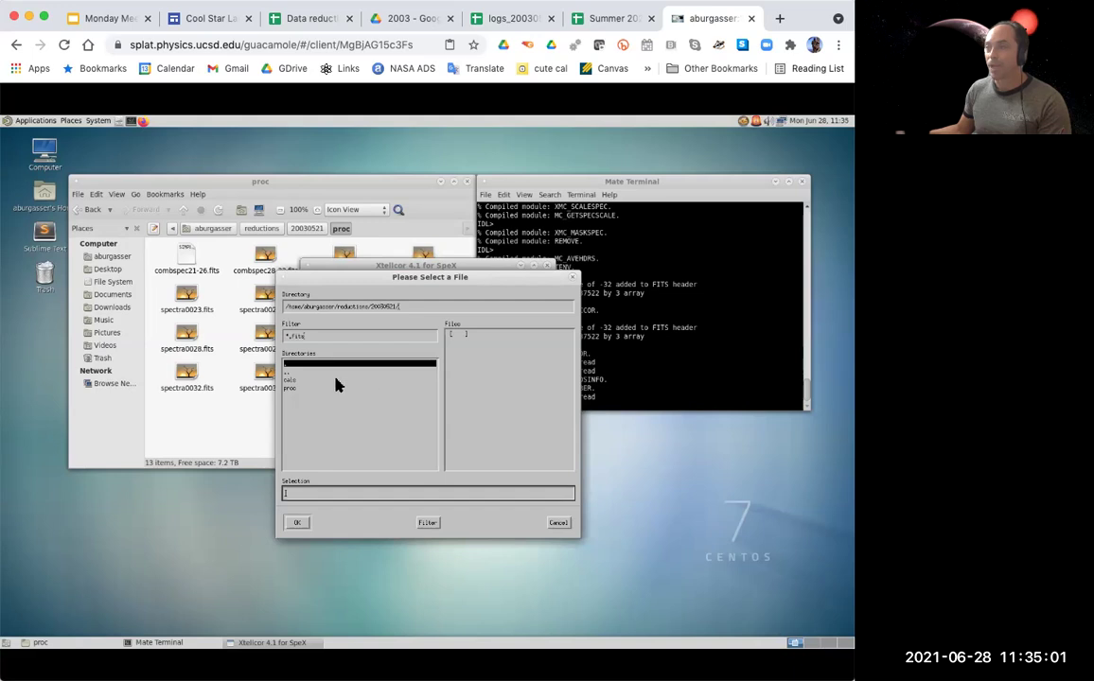
double_click(306, 388)
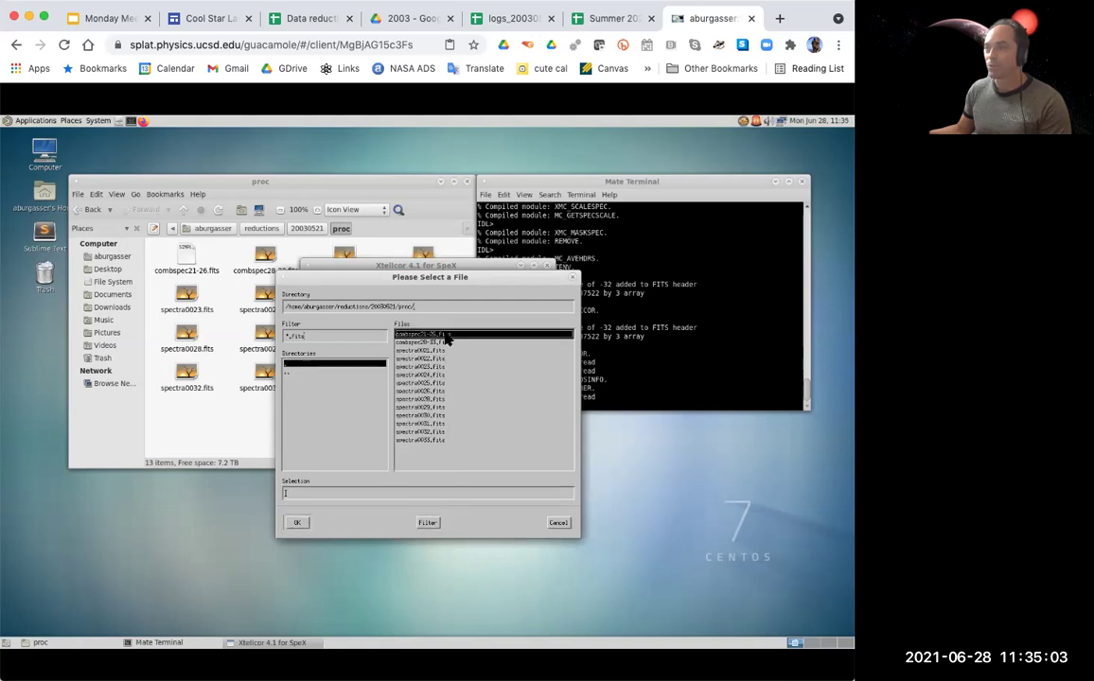
double_click(447, 336)
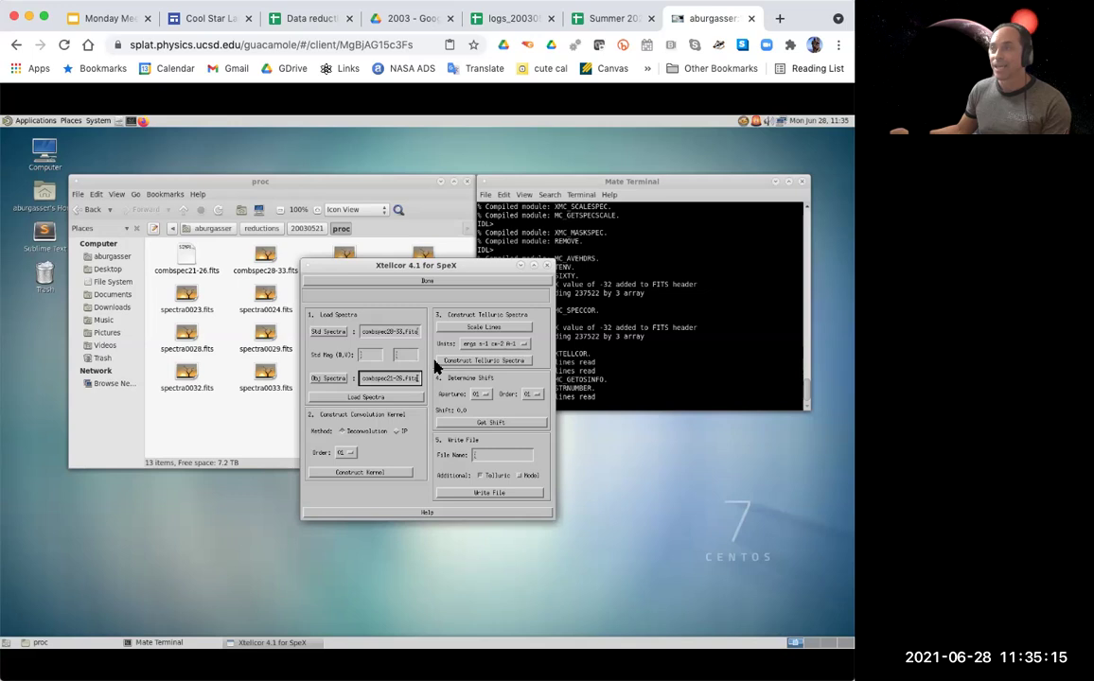
Copy the RA and Dec of the first HD 101369 exposure, spc0028.a.fits (C29:D29), from the observing log.
left_click(501, 18)
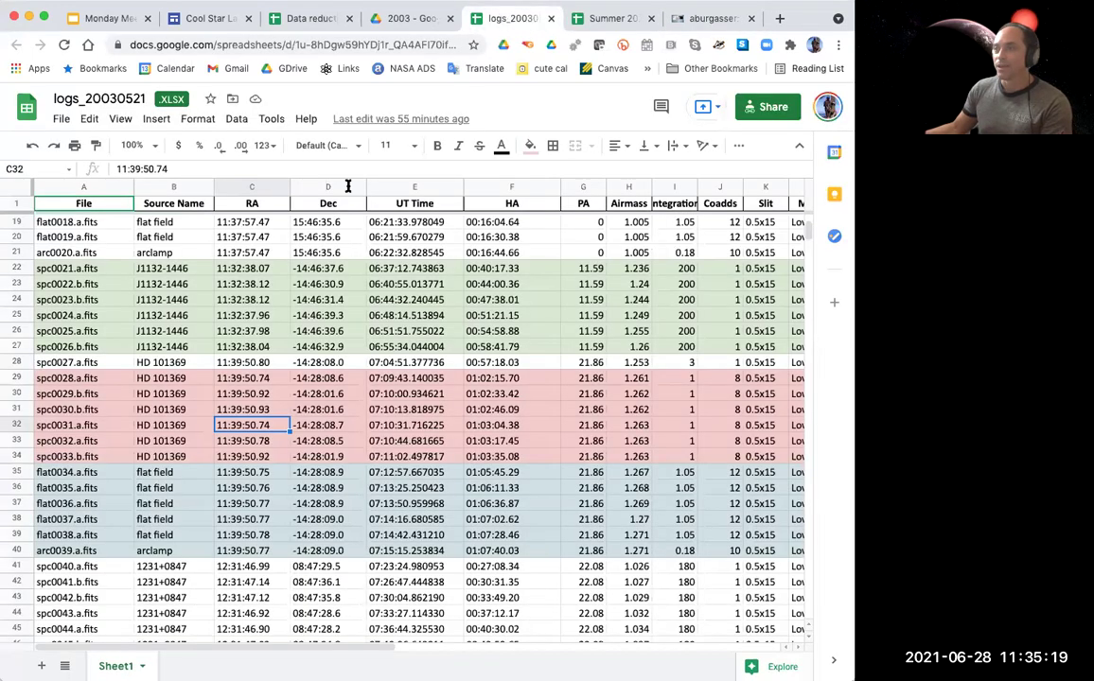
left_click(240, 380)
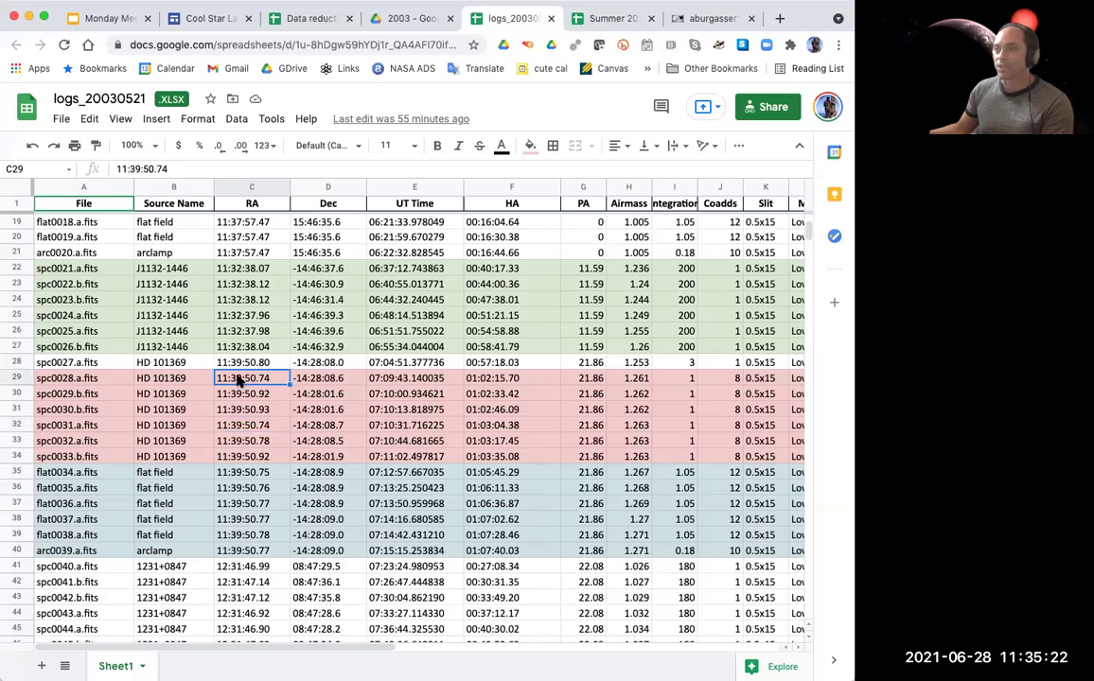
left_click(316, 381, "shift")
key("ctrl+c")
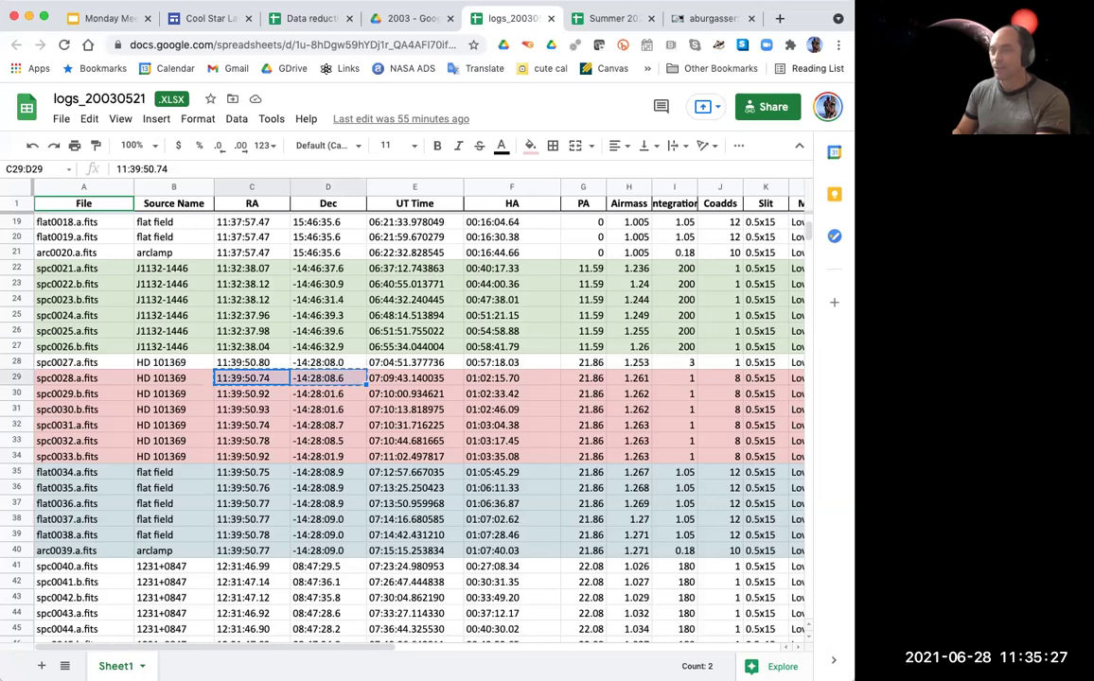
Open the SIMBAD astronomical database in a new browser tab and go to its query by coordinates.
key("super+t")
type("sim")
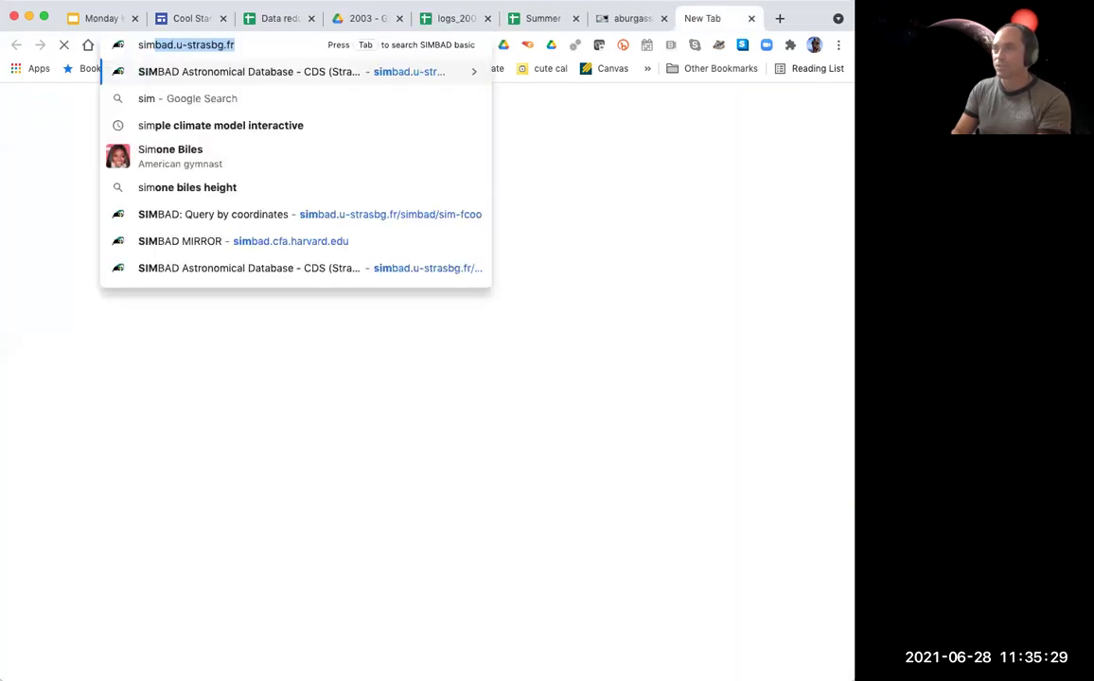
key("Return")
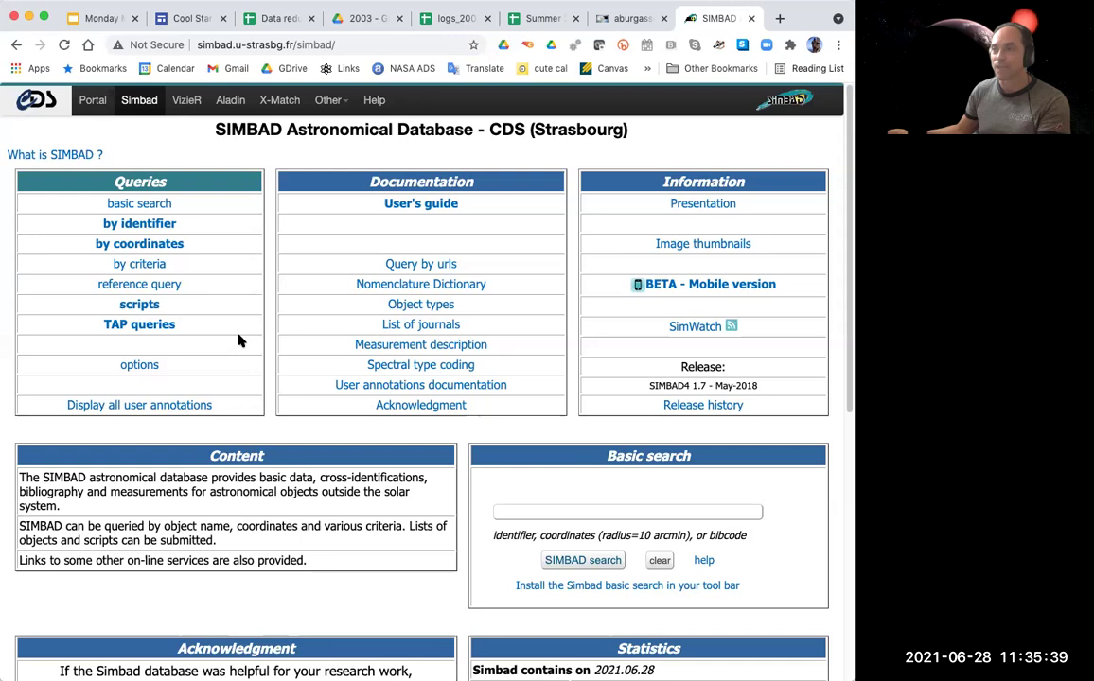
left_click(144, 244)
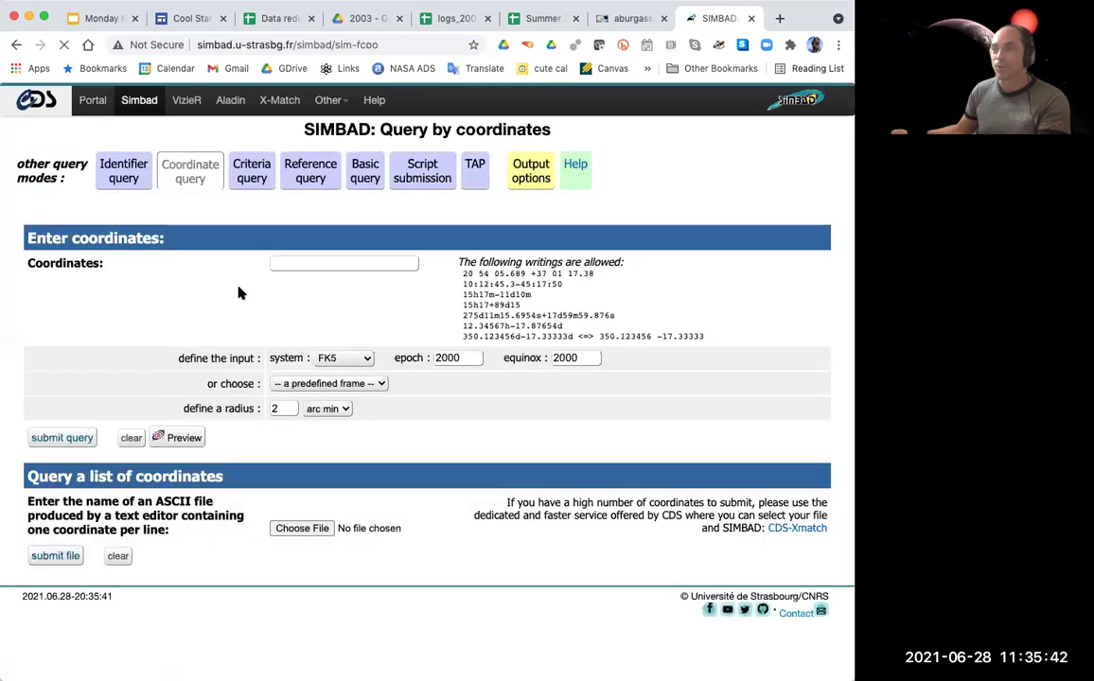
Query SIMBAD for the copied coordinates 11:39:50.74 -14:28:08.6 and open the HD 101369 entry.
left_click(293, 264)
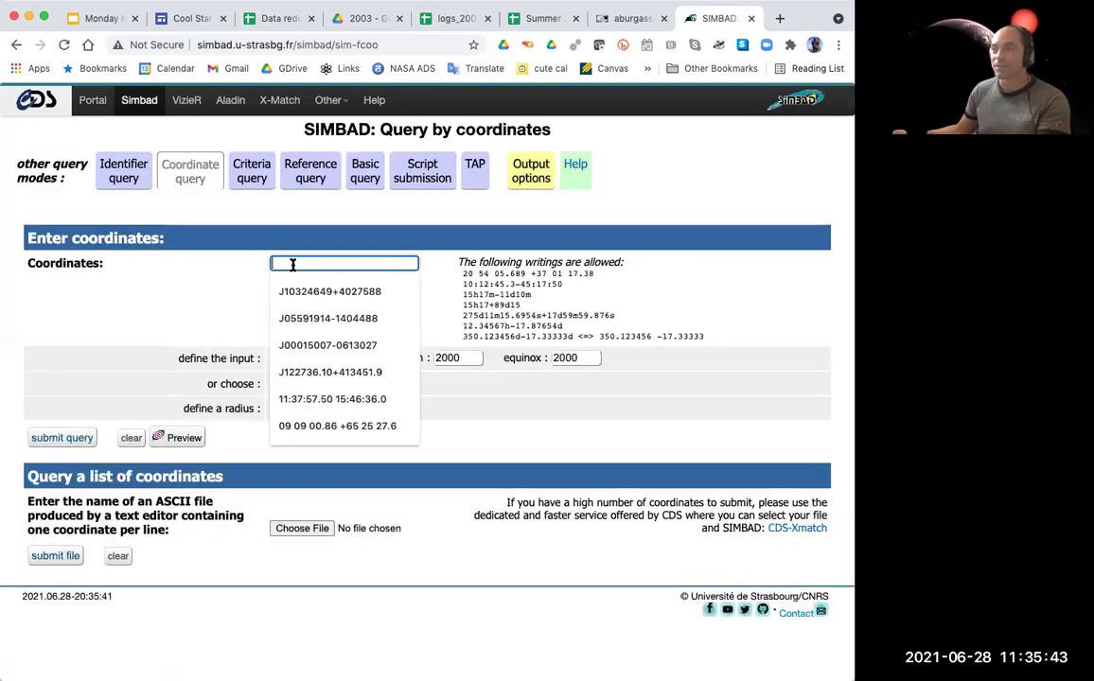
key("ctrl+v")
key("BackSpace")
key("BackSpace")
key("BackSpace")
key("BackSpace")
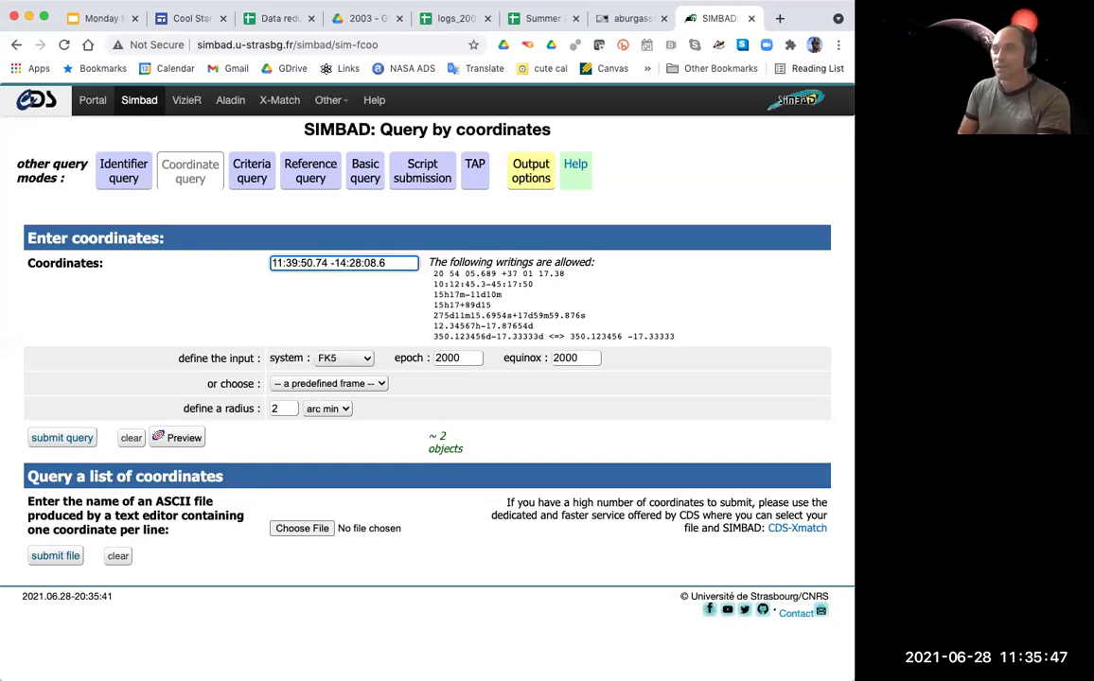
key("Return")
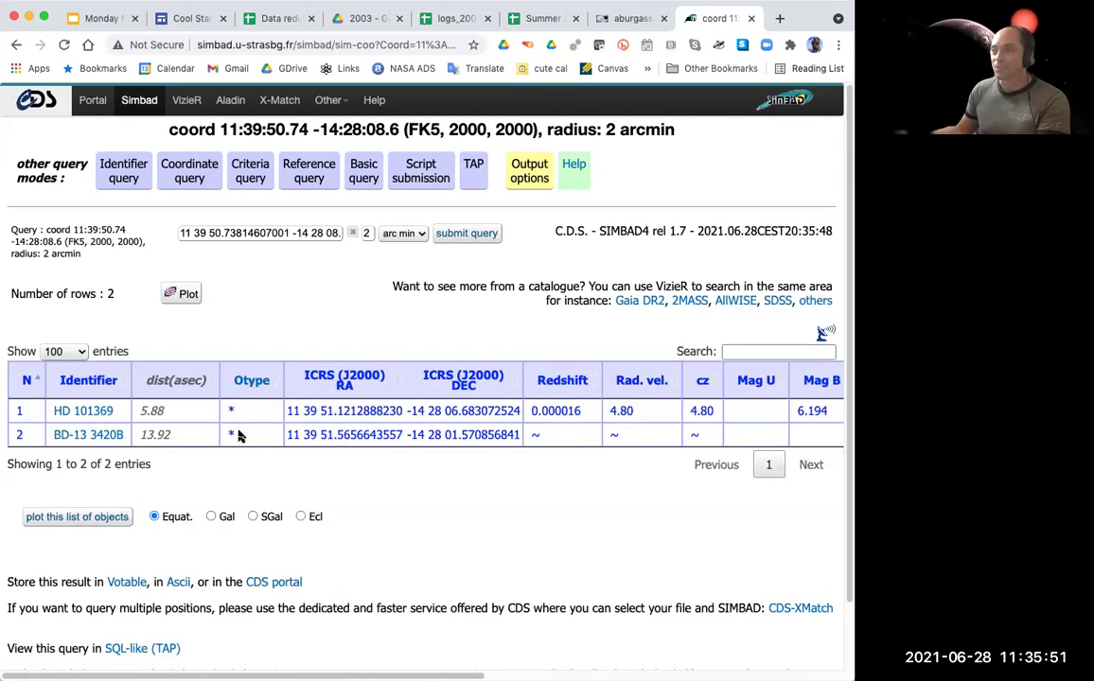
left_click(83, 413)
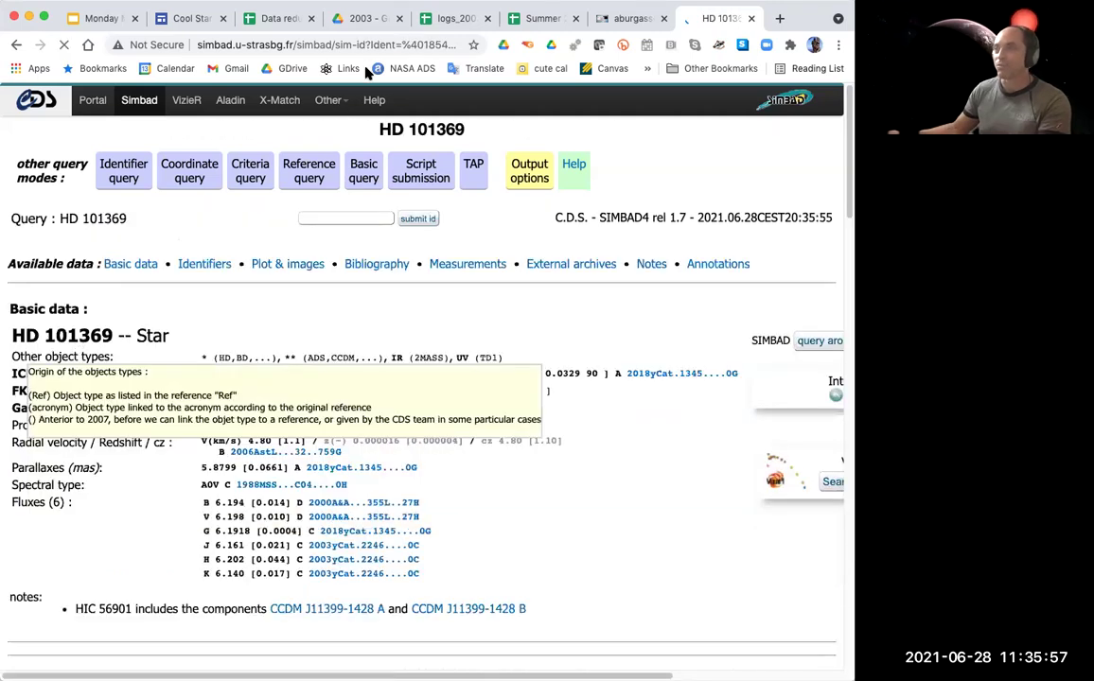
Look up the spectral type and the B and V magnitudes of HD 101369 in its SIMBAD entry.
left_click(463, 16)
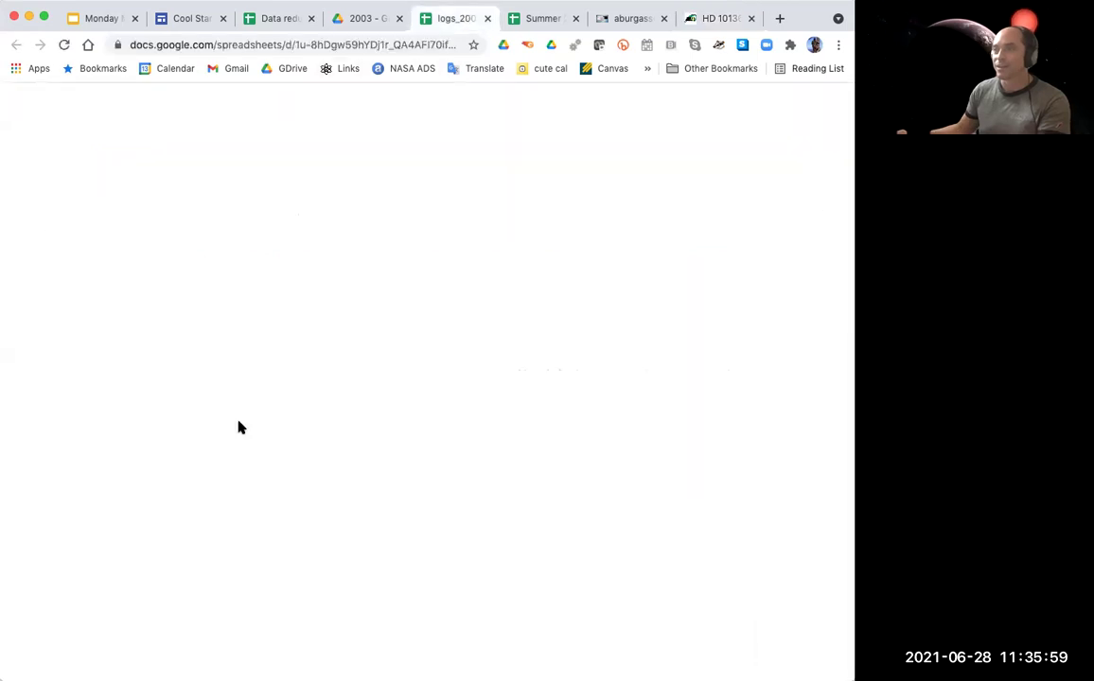
left_click(717, 17)
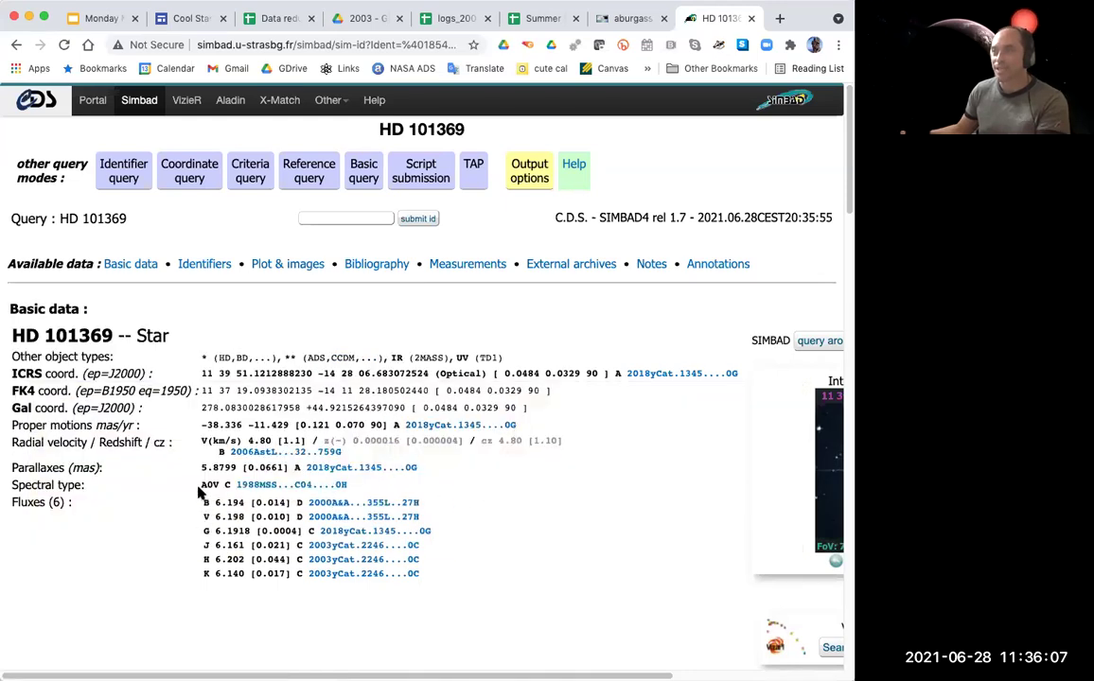
left_click_drag(201, 485, 226, 485)
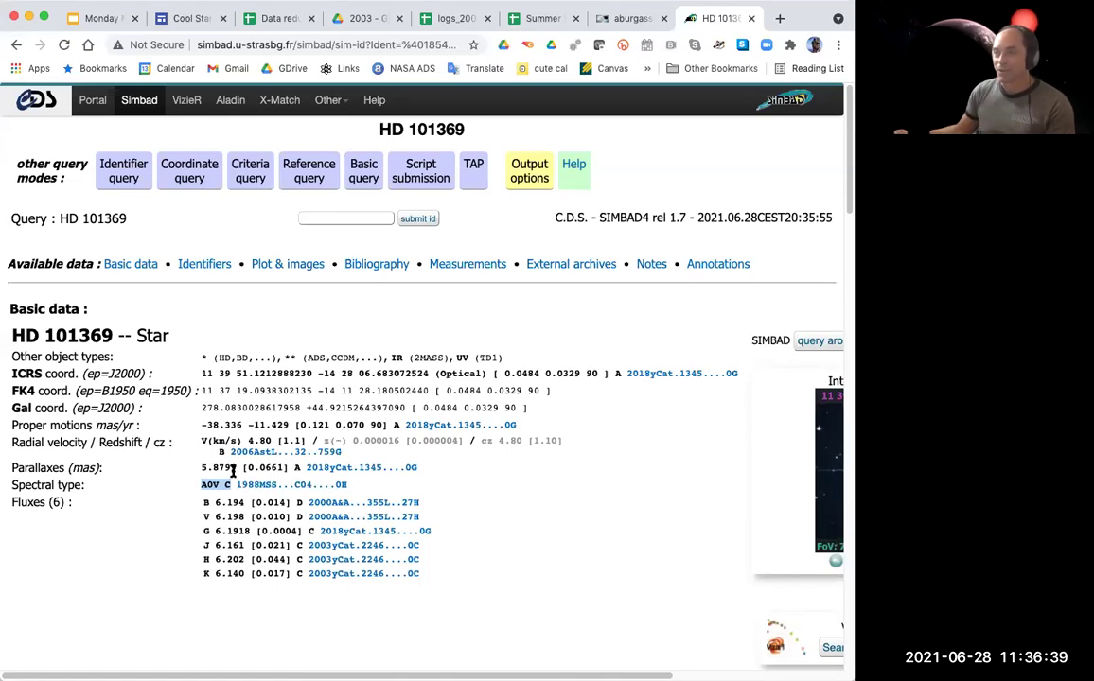
left_click_drag(203, 497, 242, 513)
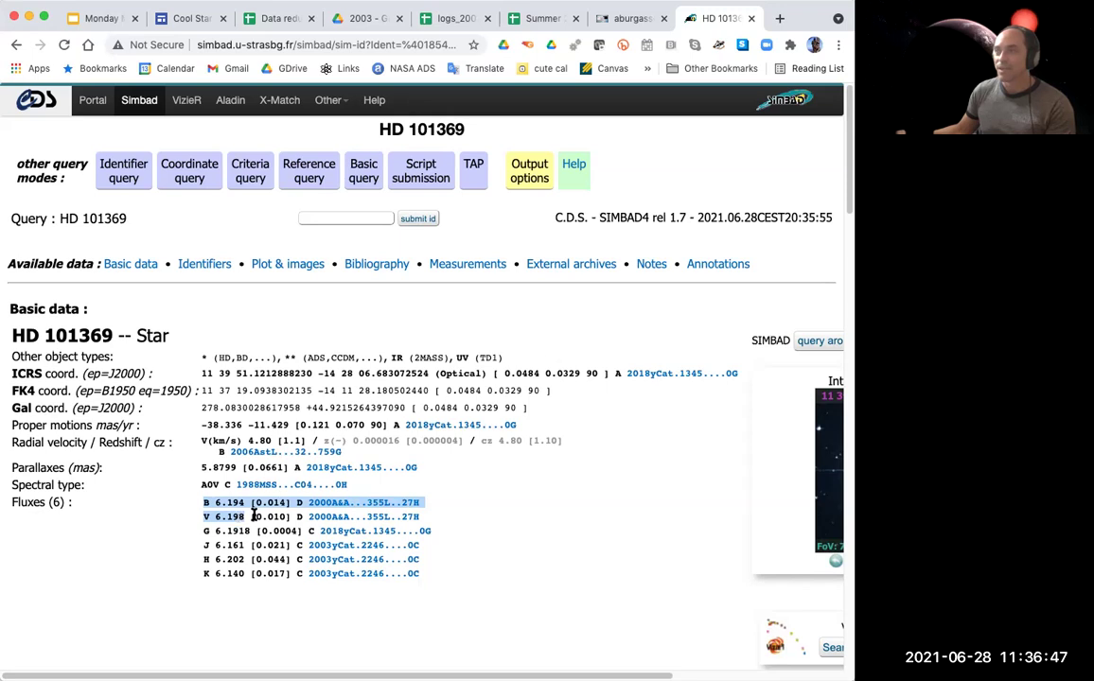
Record "A0V B=6.194 V=6.198" as the note for spc0028.a.fits (M29) in the observing log.
left_click(445, 18)
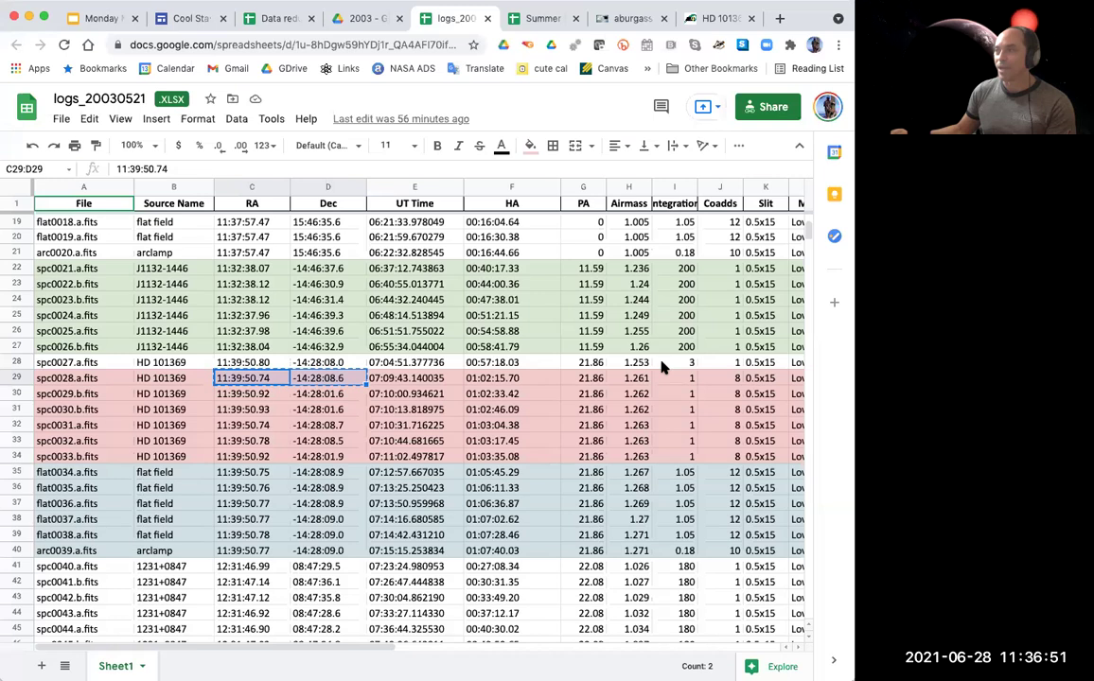
scroll(579, 333, "right", 5)
left_click(492, 378)
type("A0V B=6.194 ")
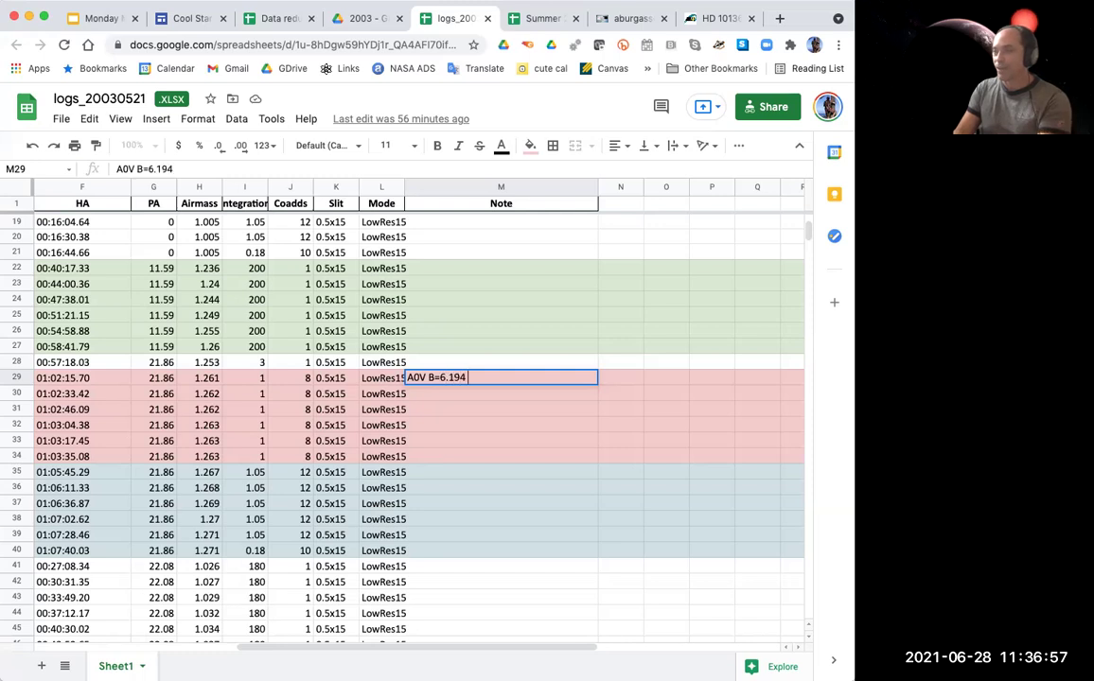
type("V=6.198")
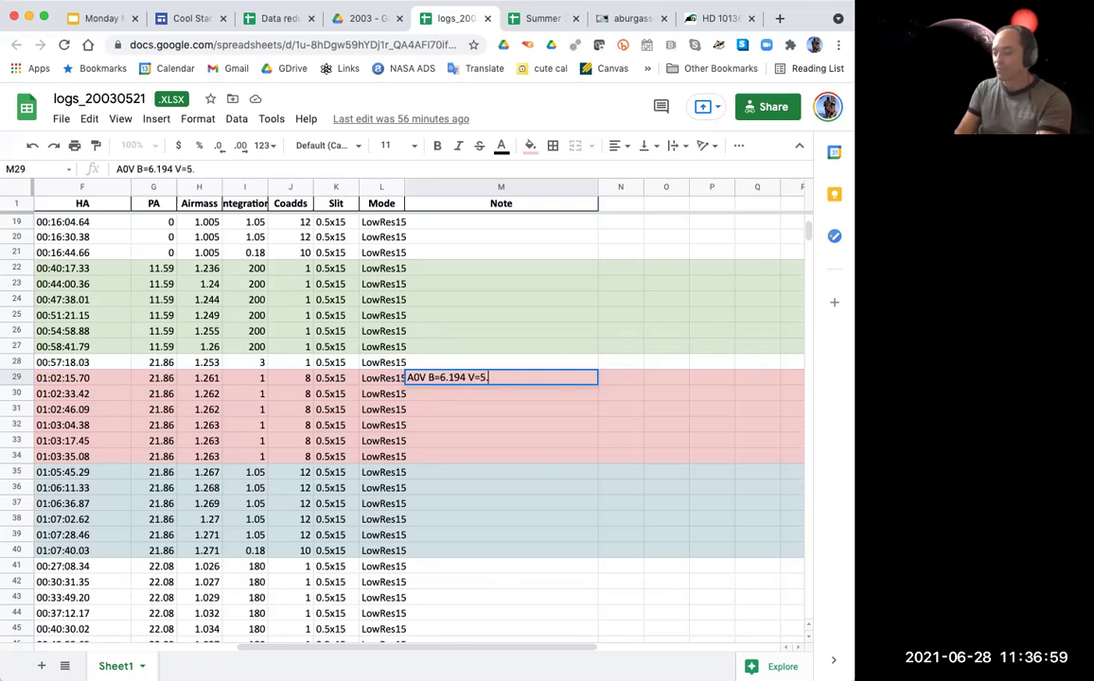
key("Return")
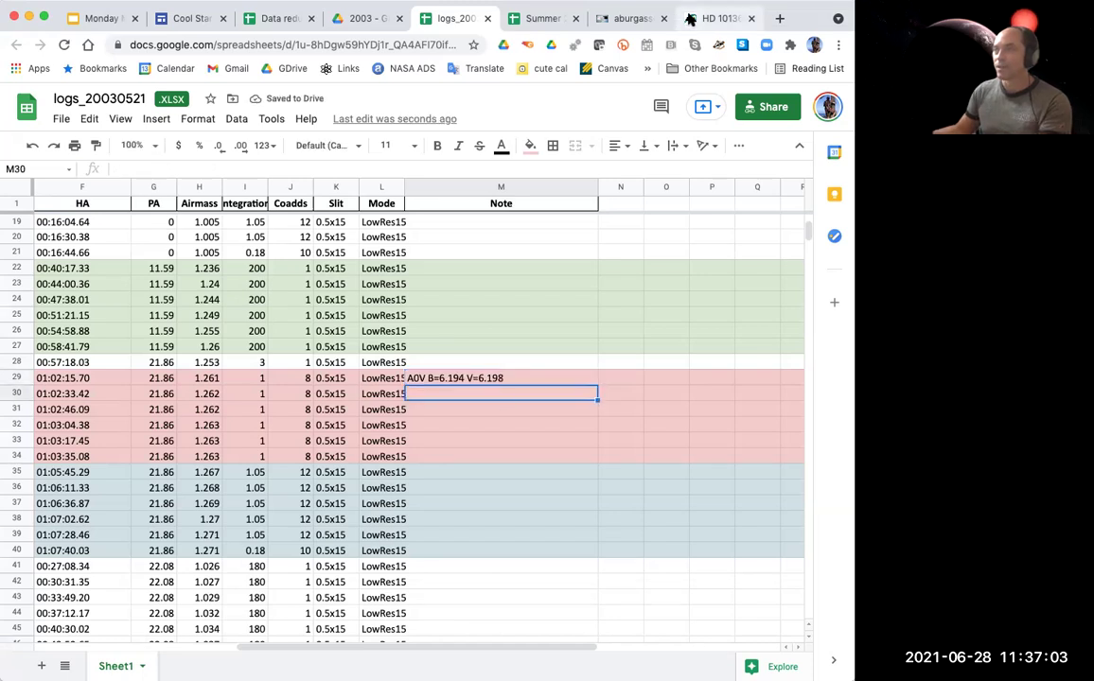
Switch to the remote desktop and set the standard magnitudes in Xtellcor to B 6.194 and V 6.198.
left_click(683, 21)
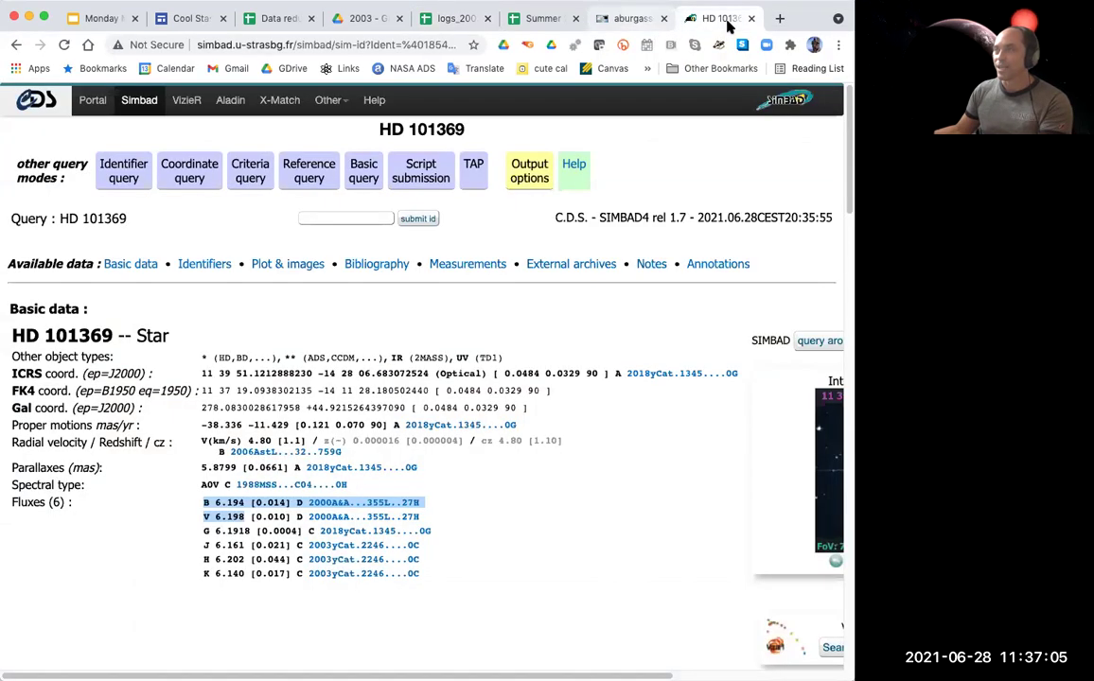
left_click(628, 20)
left_click(369, 355)
type("6.194")
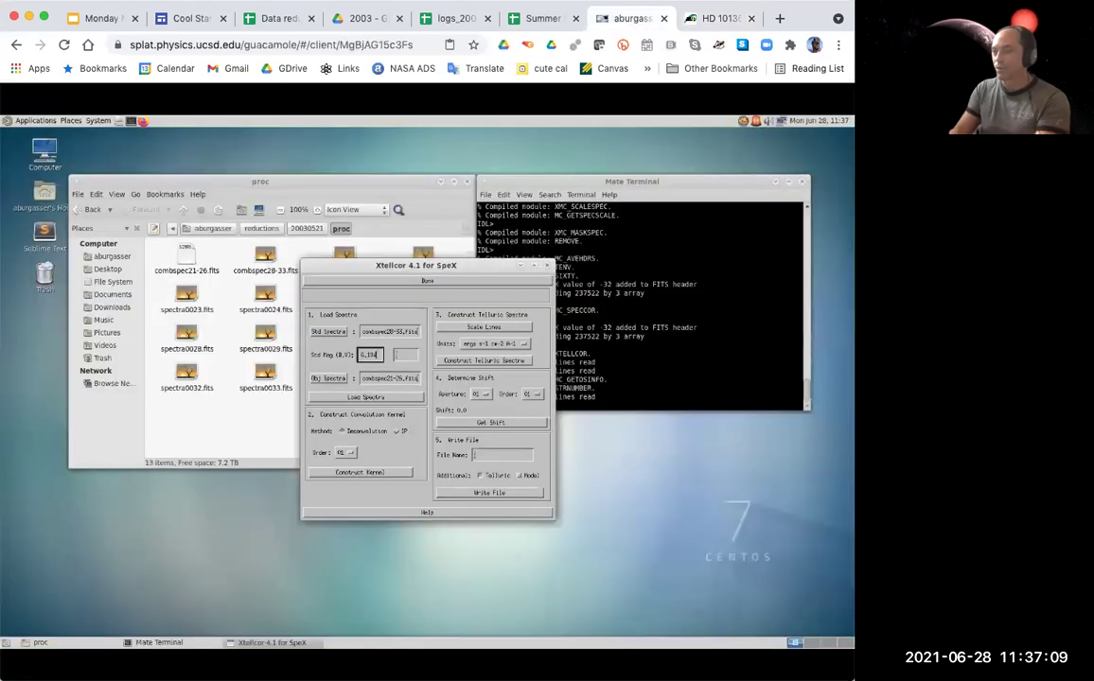
left_click(405, 355)
type("6.18")
key("Tab")
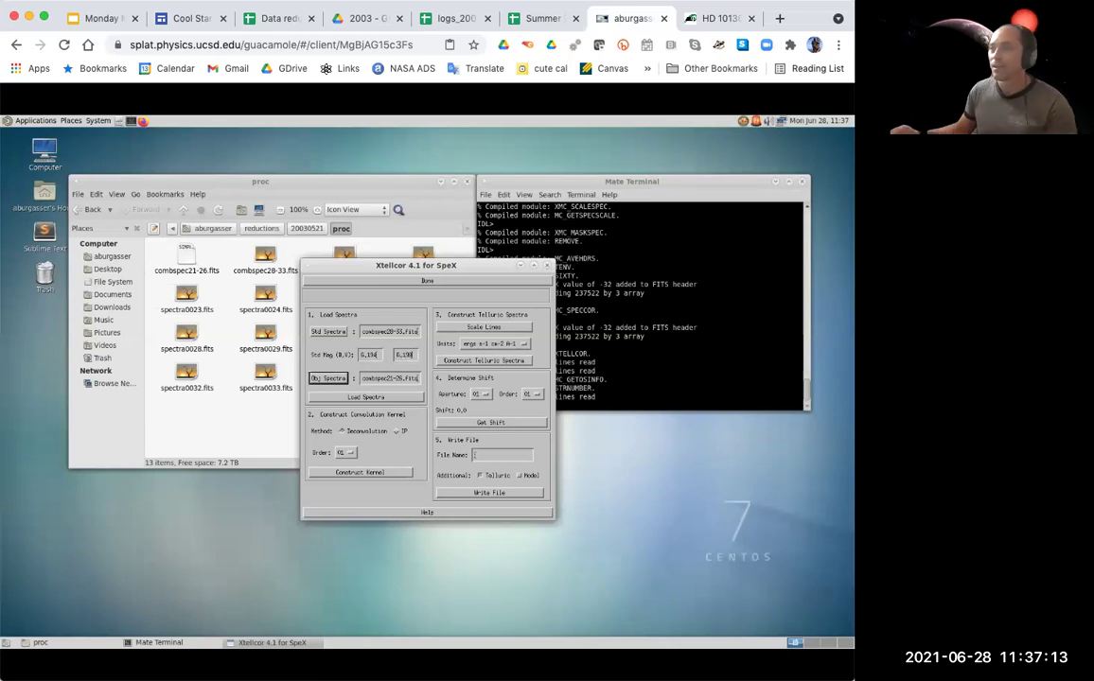
Load the standard and object spectra and construct the convolution kernel with the IP method.
left_click(364, 399)
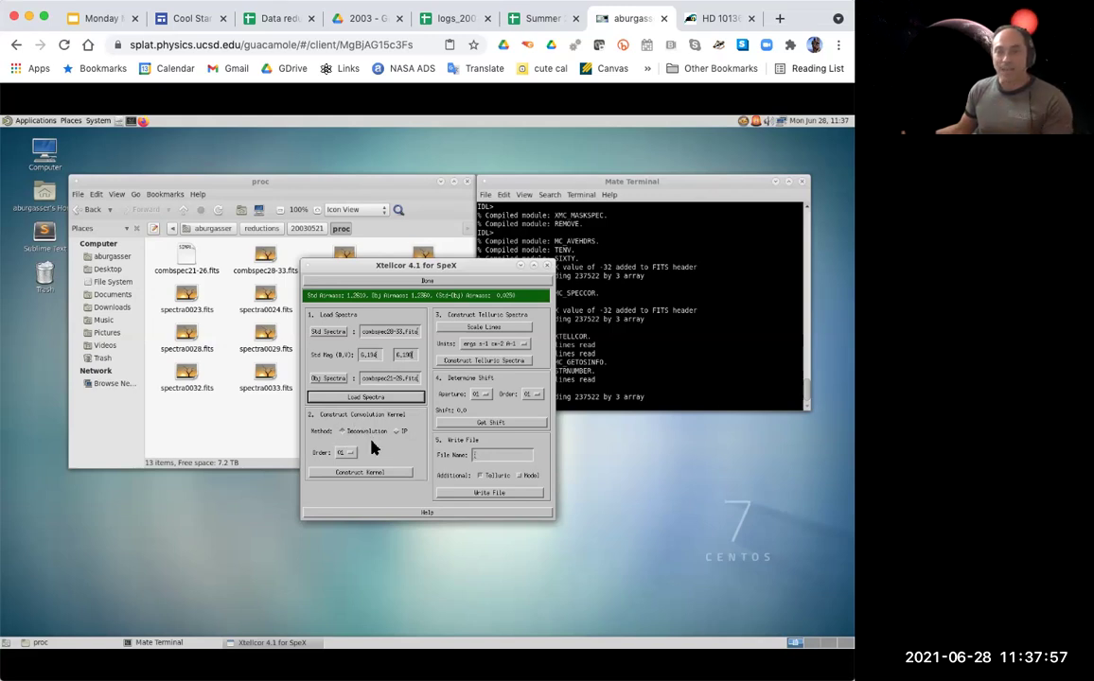
left_click(401, 433)
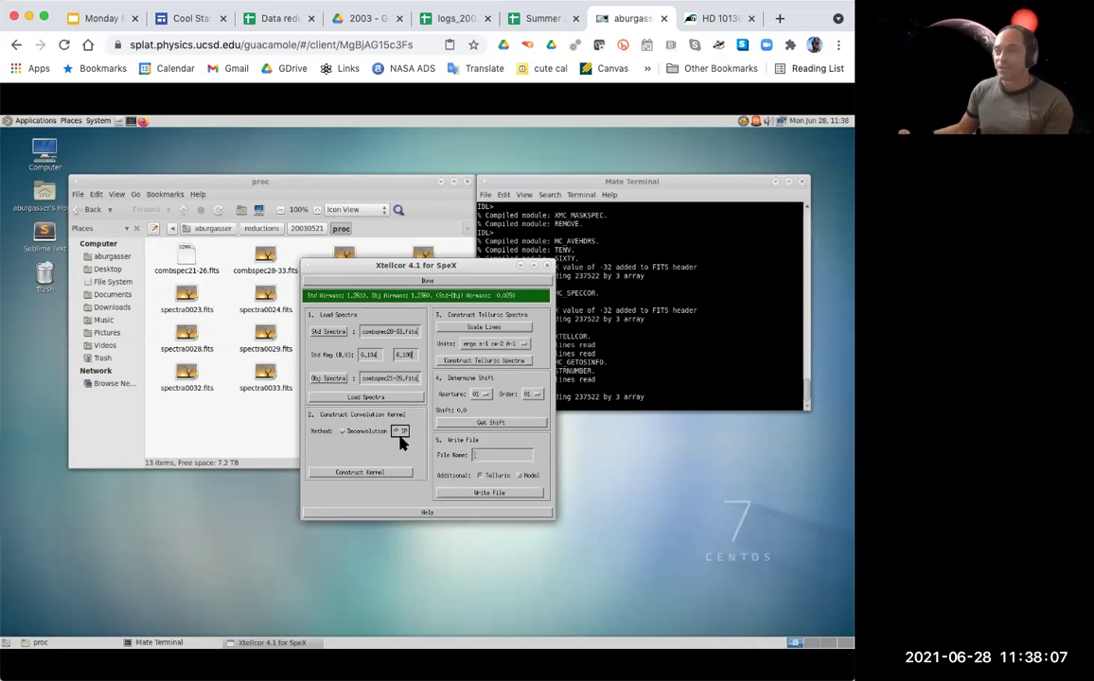
left_click(365, 472)
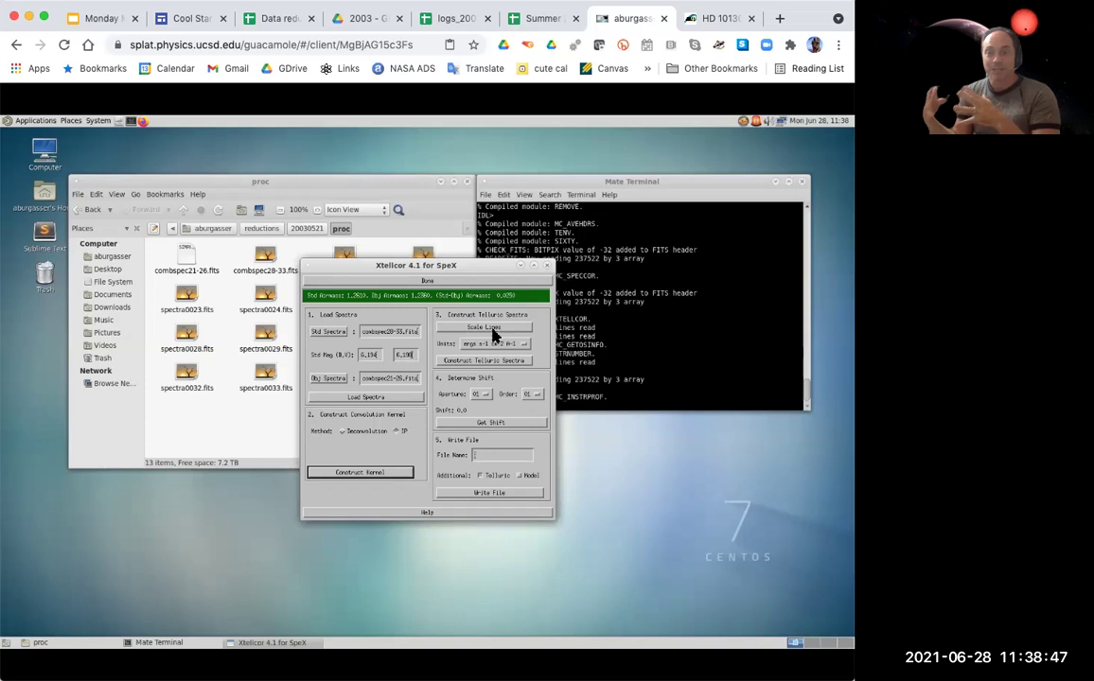
Start scaling the lines, zoom to the Brackett-gamma line near 2.17 µm, and set the velocity shift to 100, then 250 km/s.
left_click(483, 328)
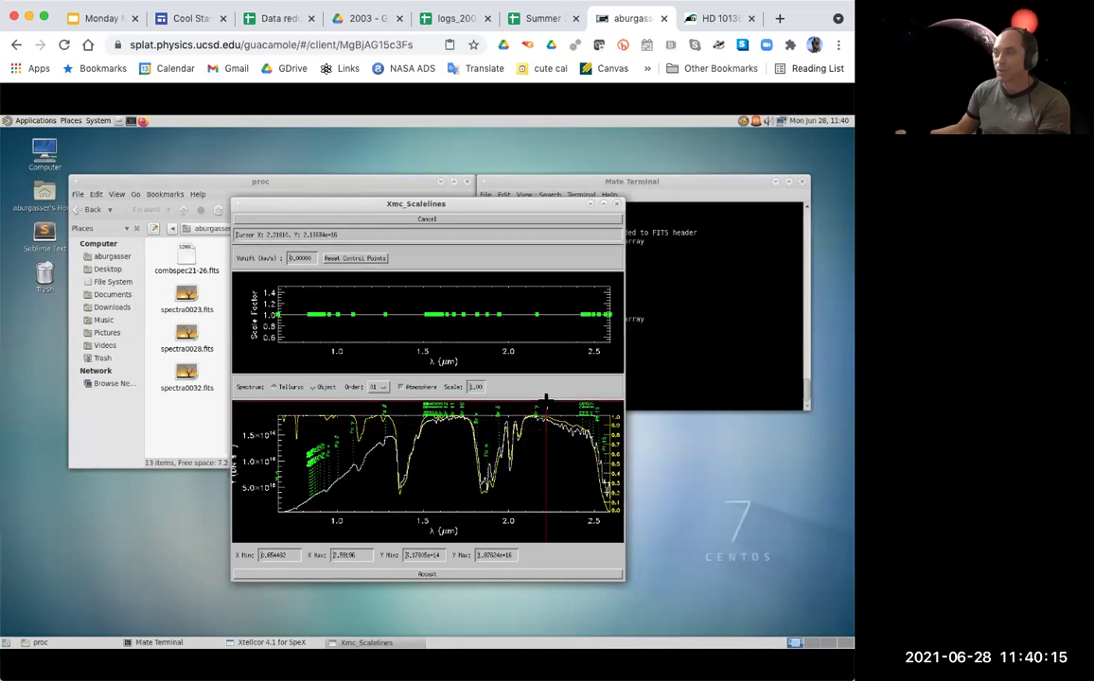
left_click_drag(545, 397, 520, 434)
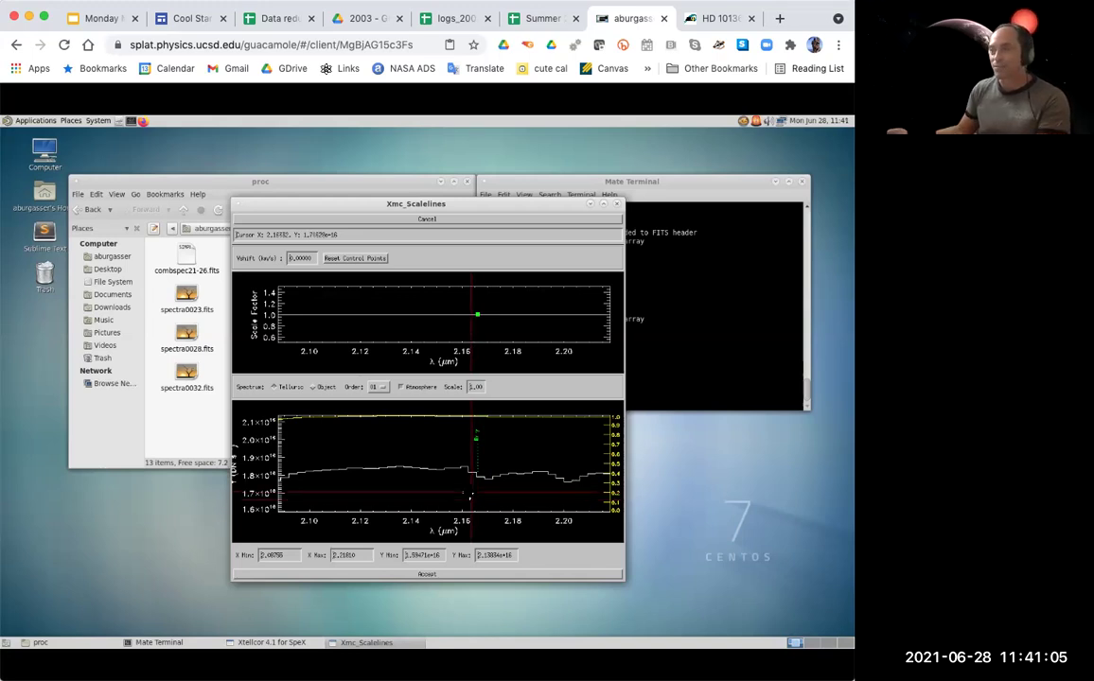
left_click(290, 264)
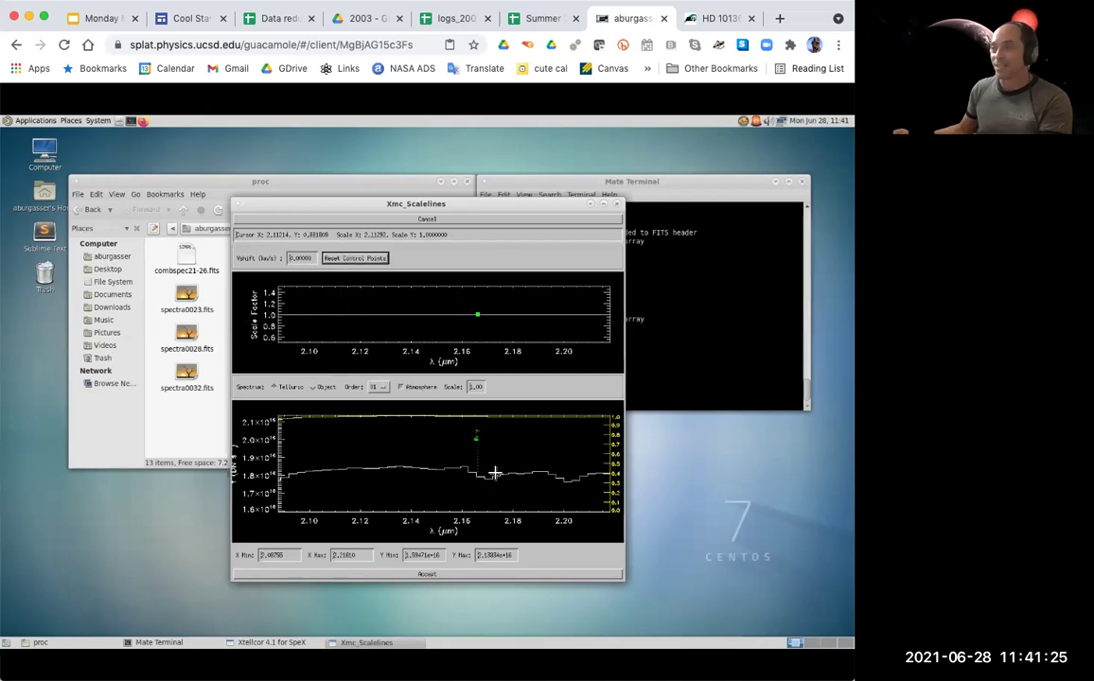
left_click(289, 261)
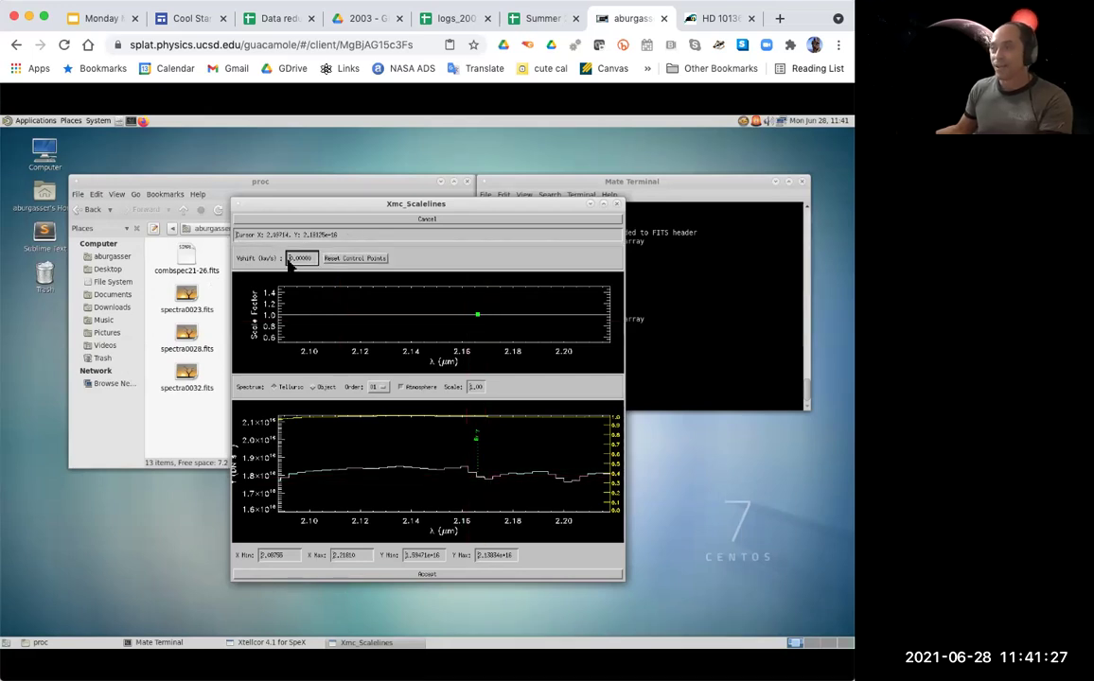
type("10")
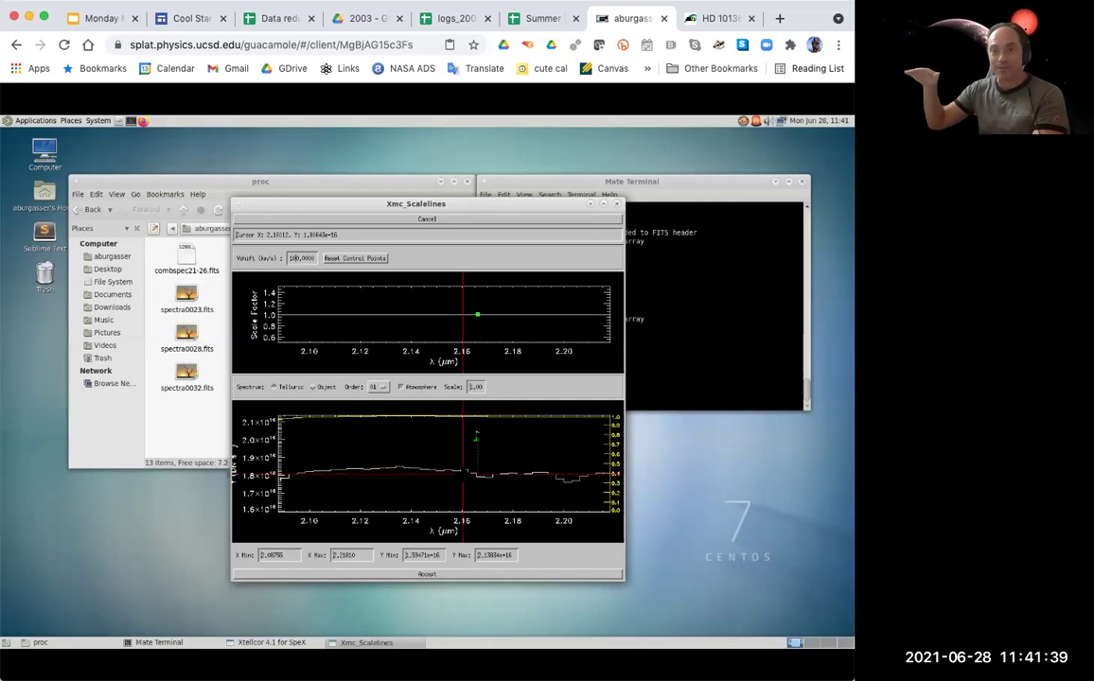
left_click(298, 259)
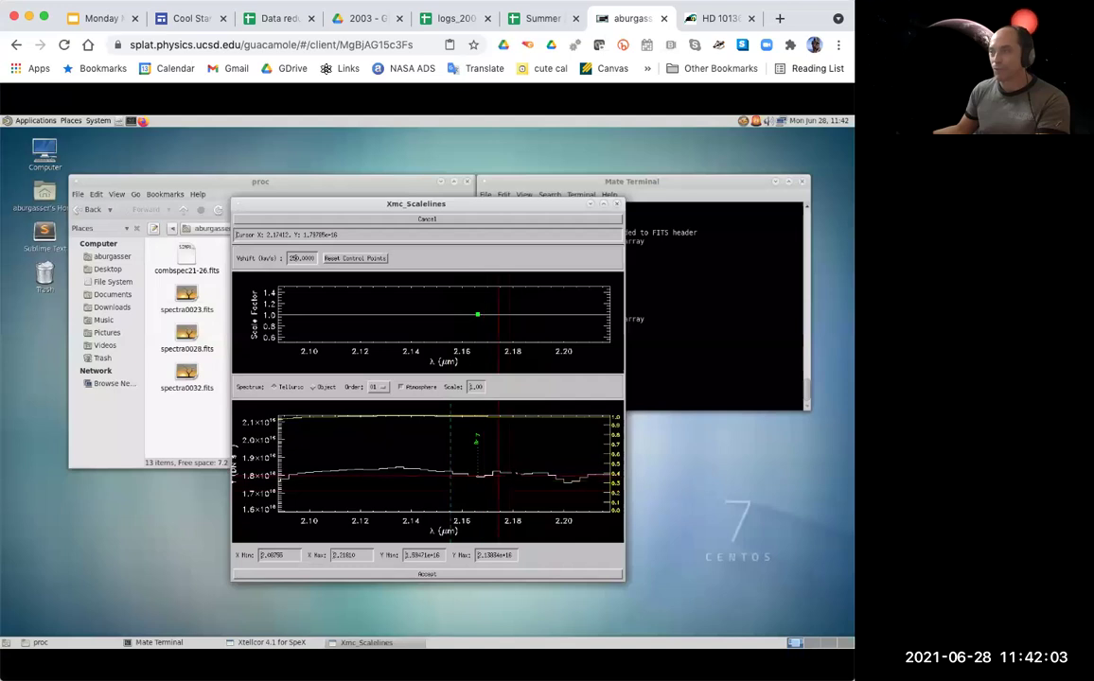
Raise the scale factor of the Brackett-gamma control point to about 1.09 to flatten the line in the telluric spectrum.
left_click(476, 478)
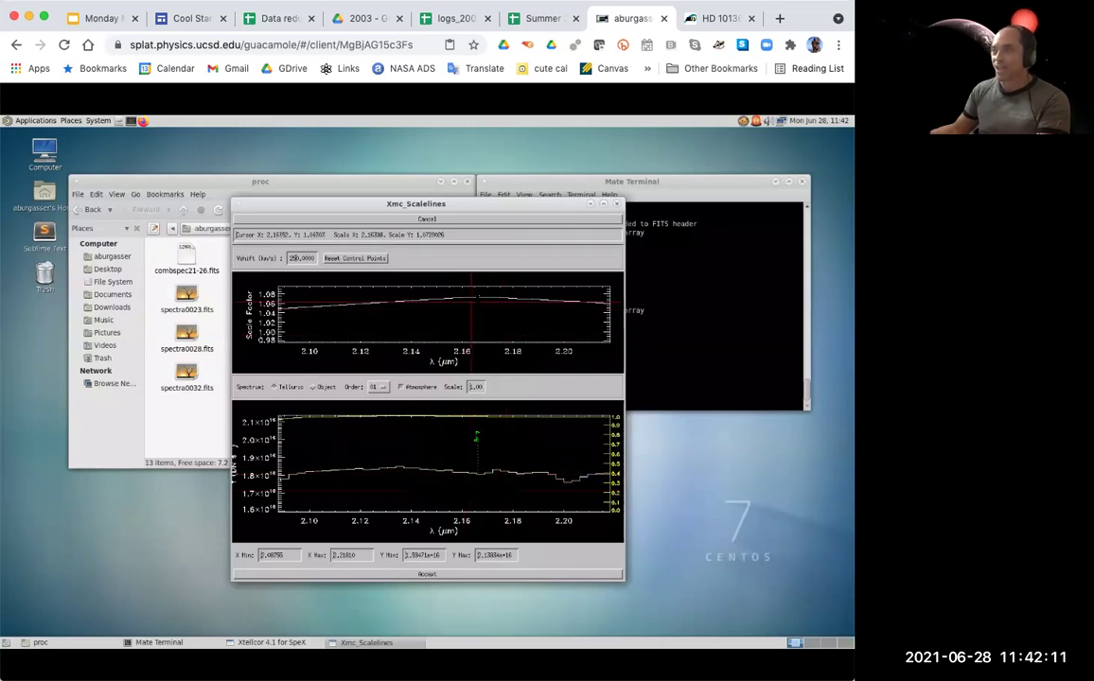
left_click(477, 299)
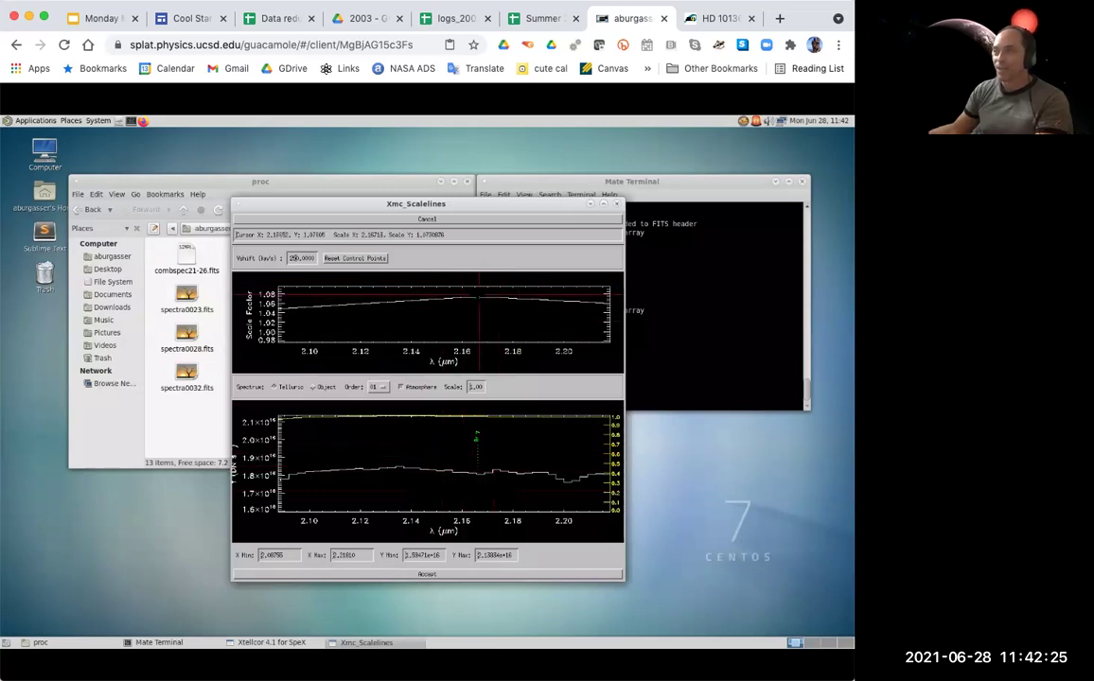
left_click(477, 297)
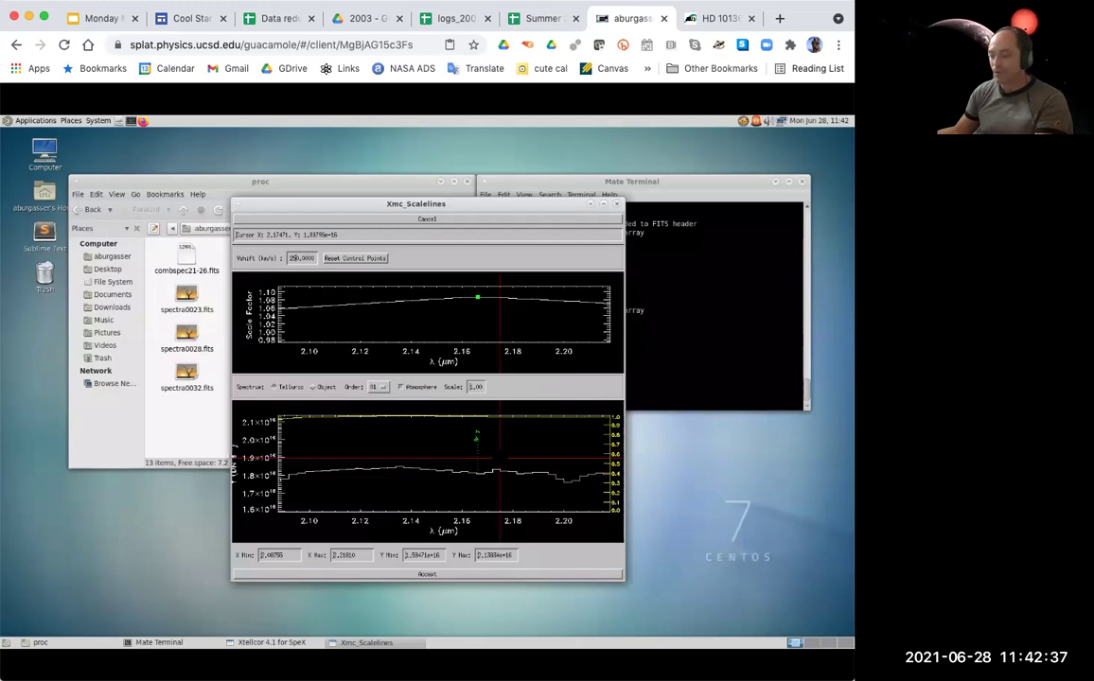
Lower the scale factors of the Brackett control points between about 1.61 and 1.74 µm, down to about 0.78 near 1.68 µm.
key("w")
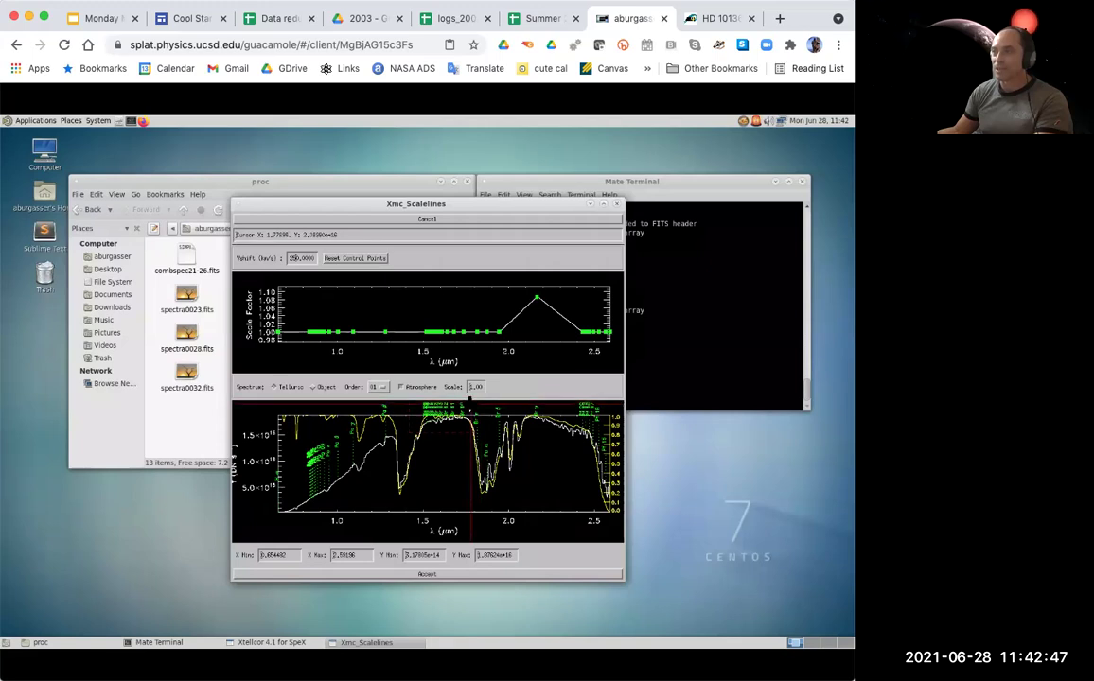
left_click(473, 409)
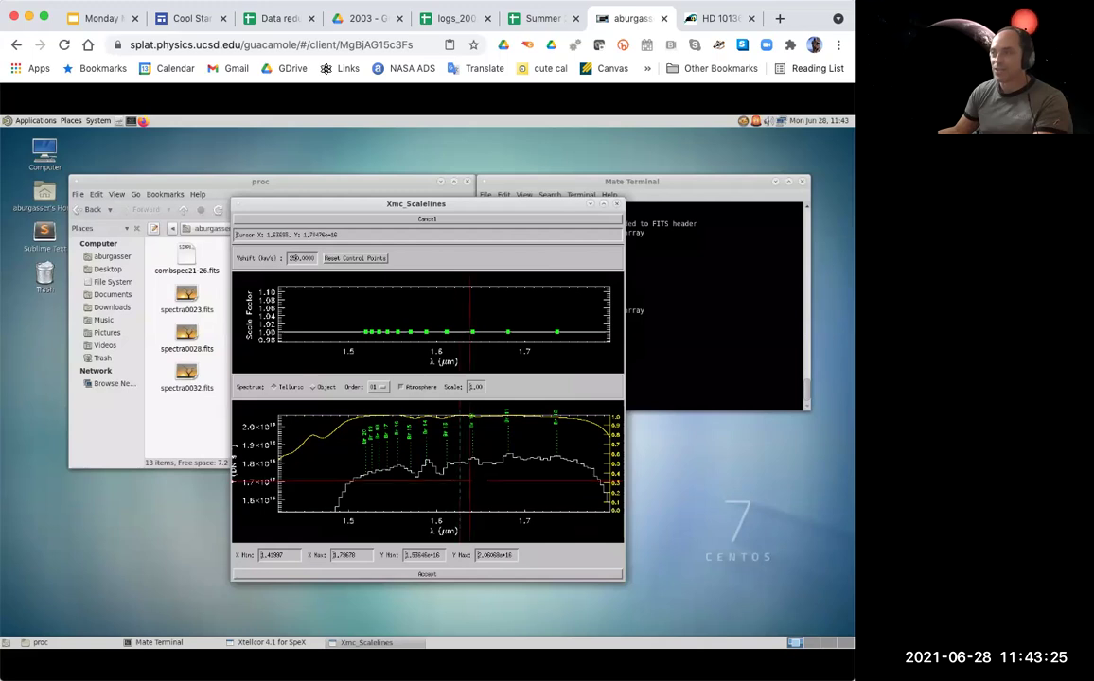
left_click(484, 482)
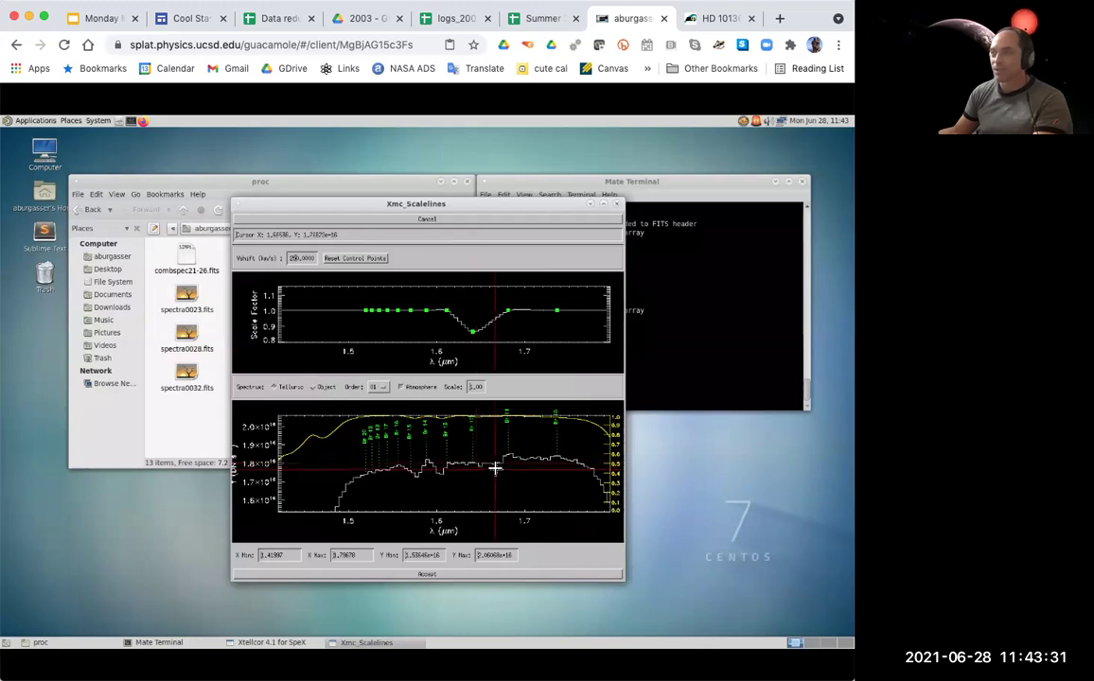
left_click(526, 470)
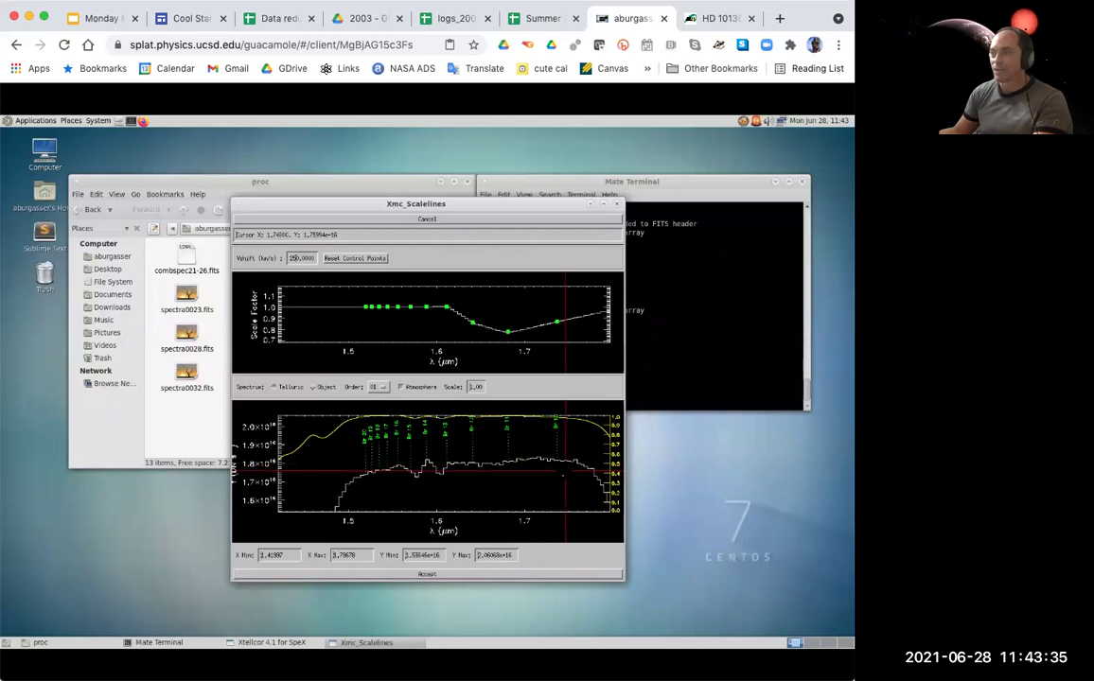
left_click(575, 316)
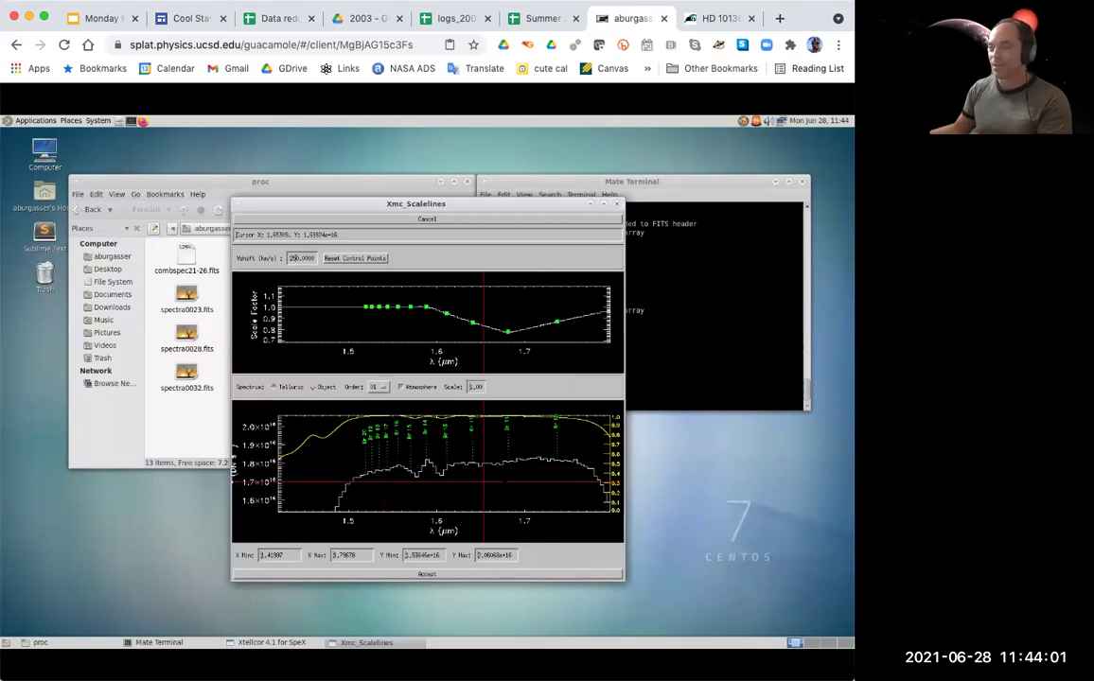
Accept the scaled hydrogen lines and construct the telluric correction spectrum.
key("w")
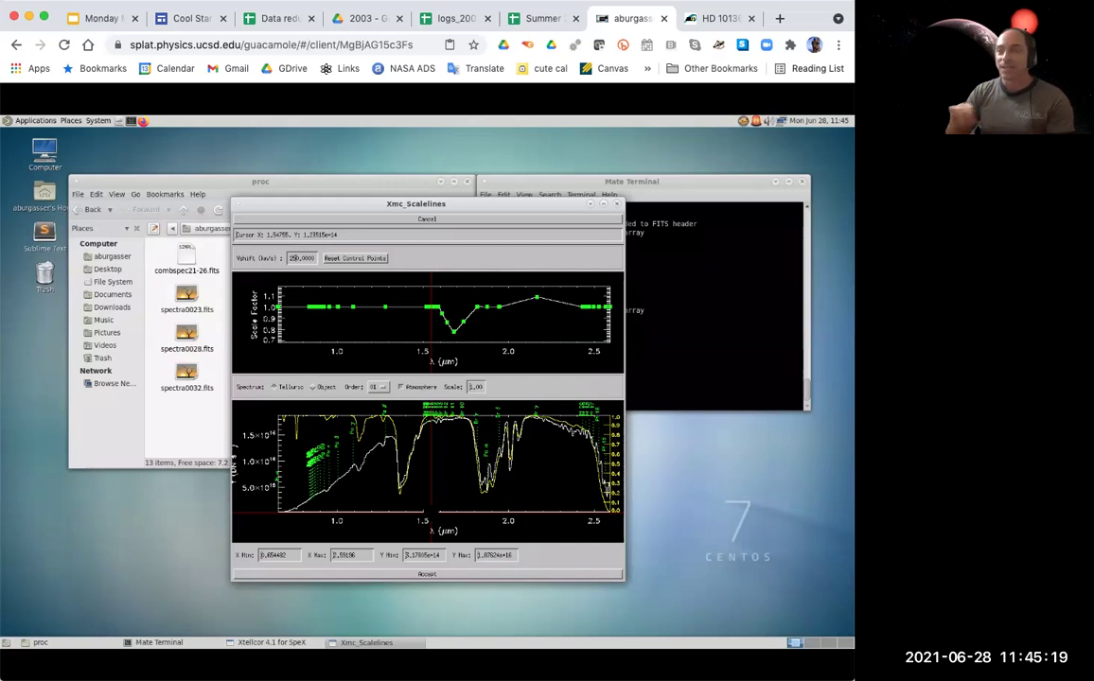
key("x")
left_click(417, 426)
left_click(472, 411)
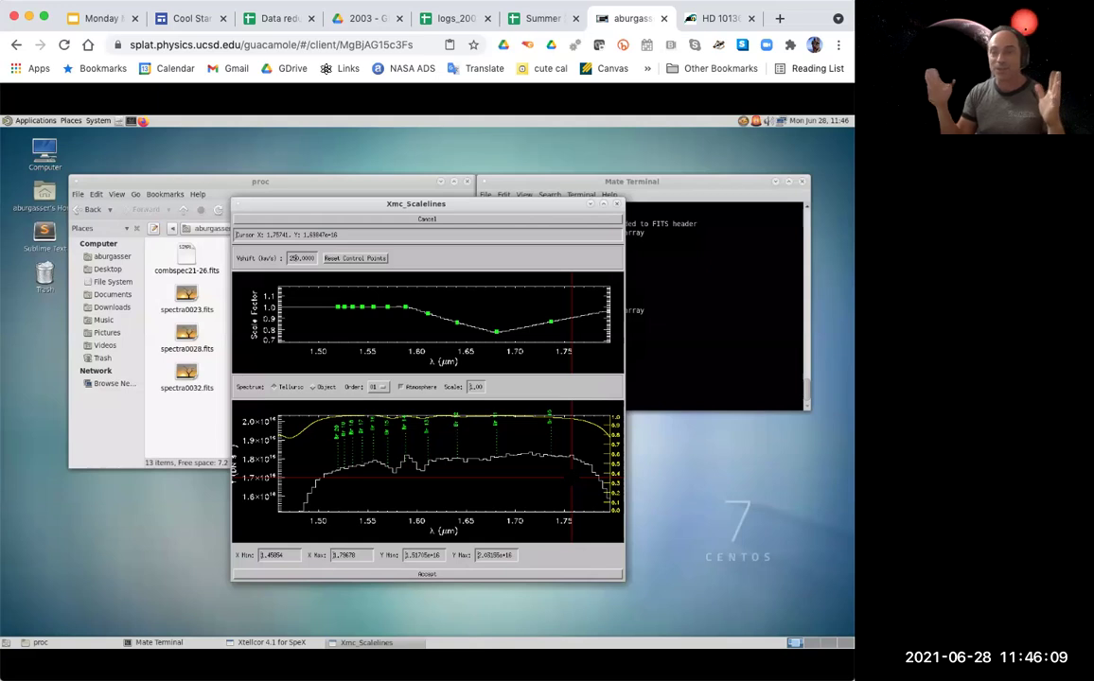
key("w")
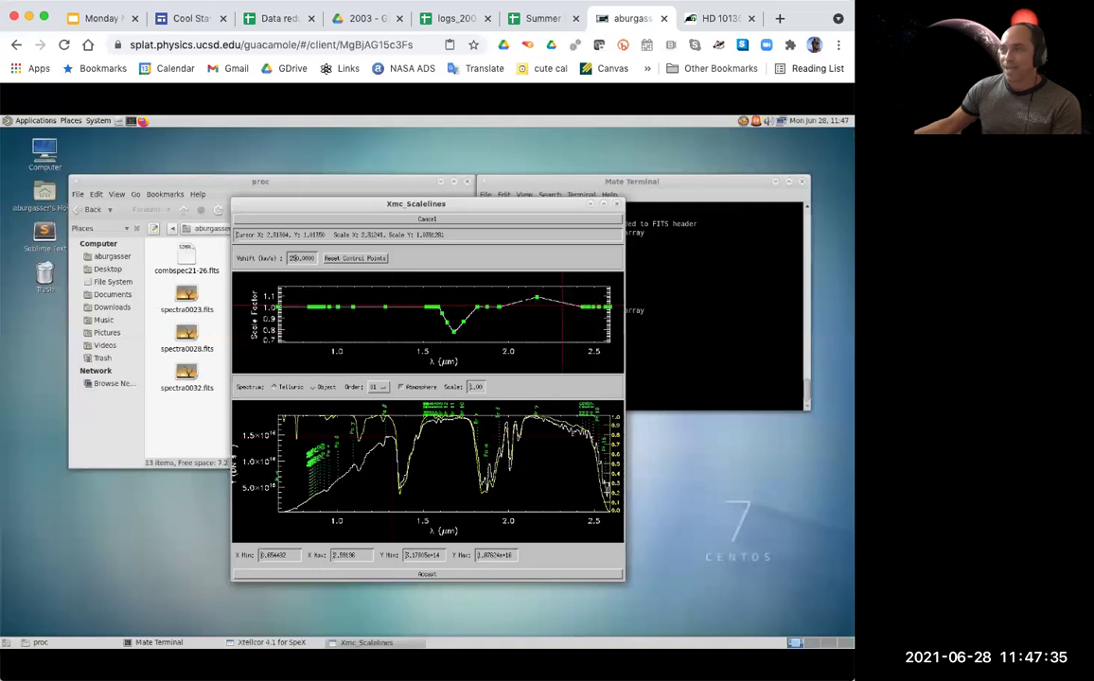
left_click(293, 258)
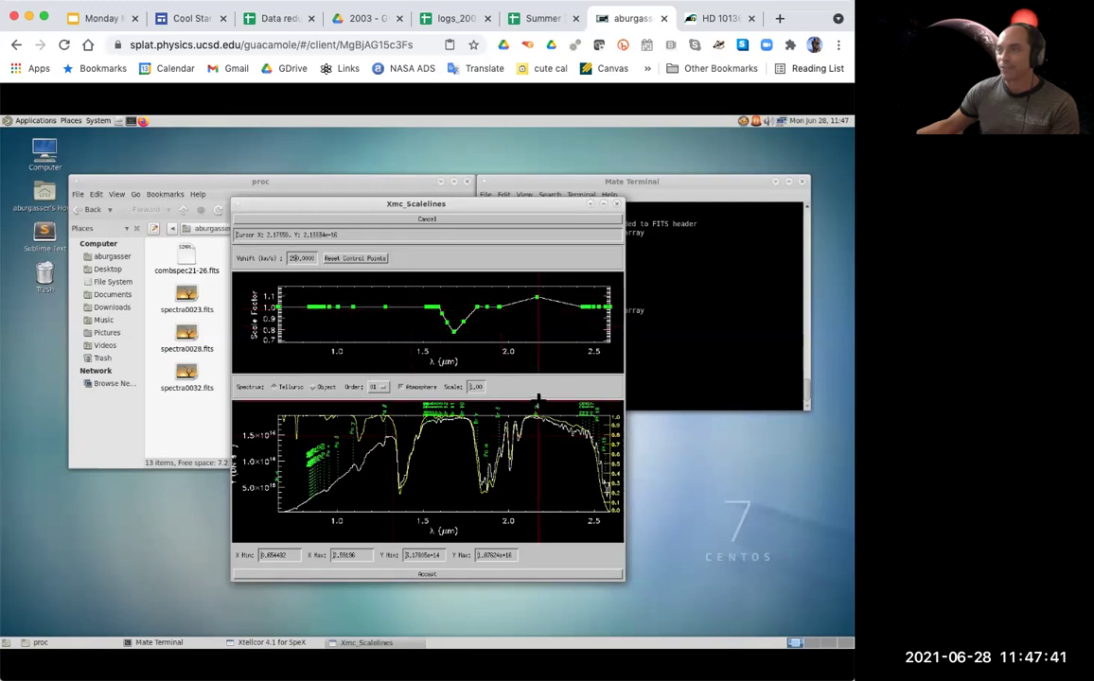
left_click(434, 575)
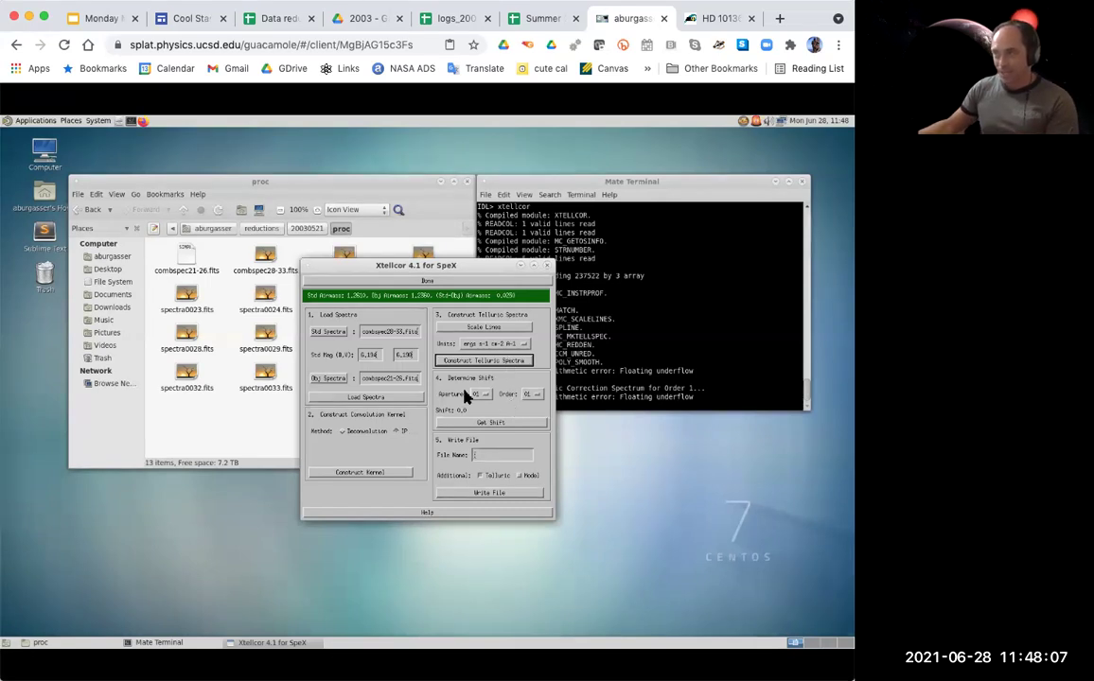
Find the shift between the object and telluric spectra automatically and accept it.
left_click(485, 422)
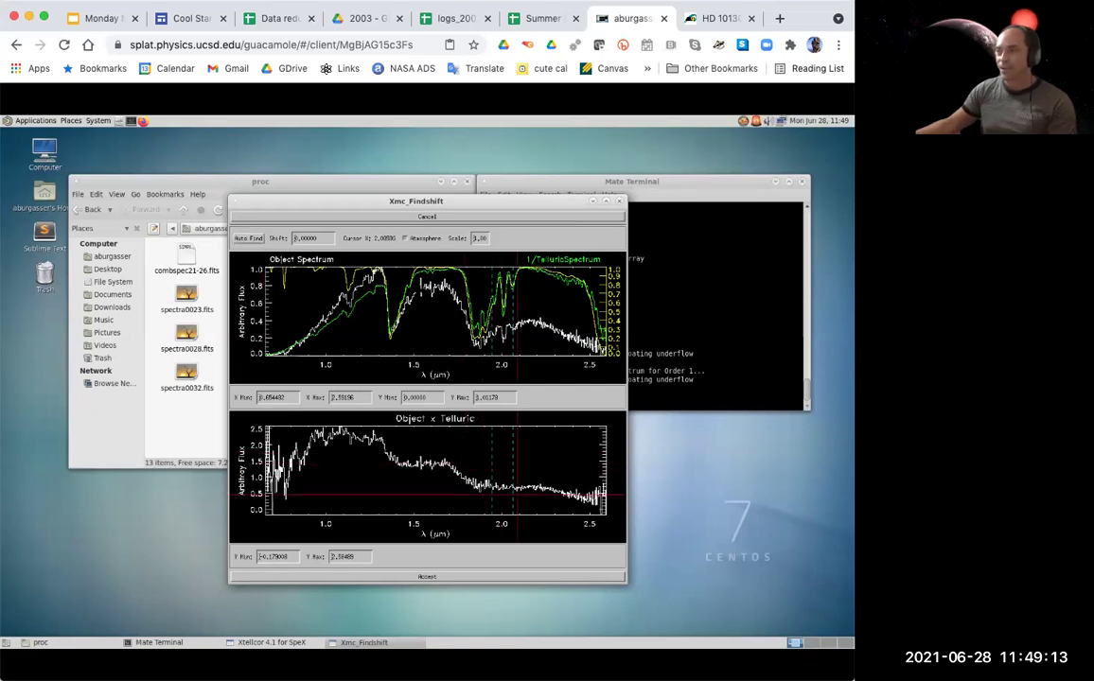
left_click(251, 238)
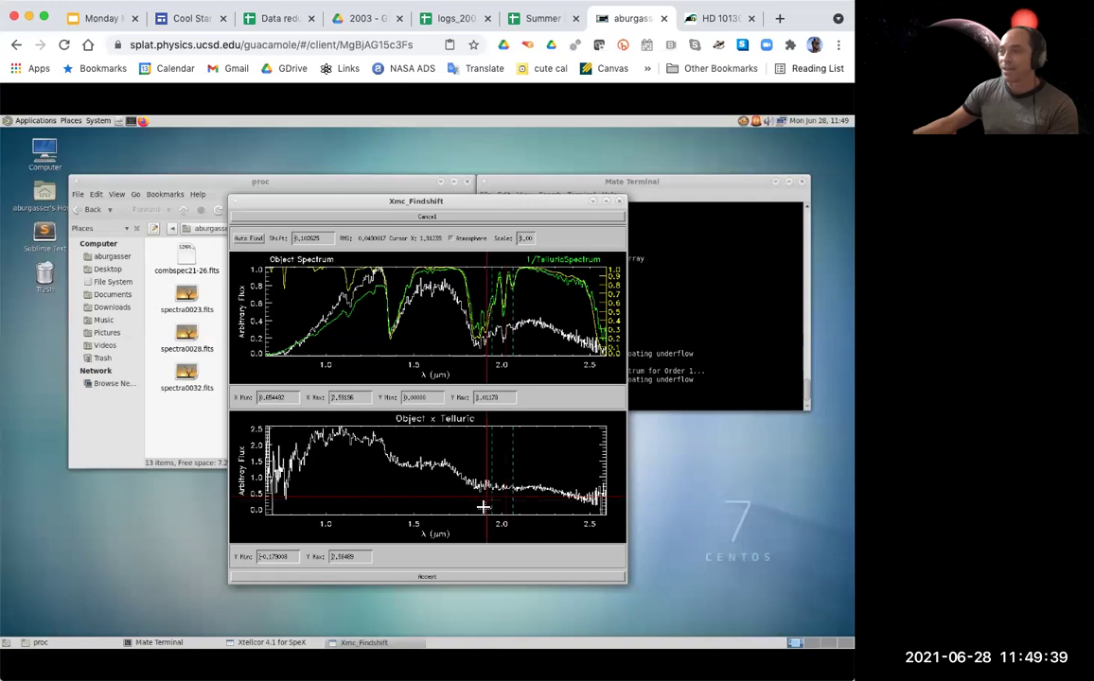
left_click(454, 578)
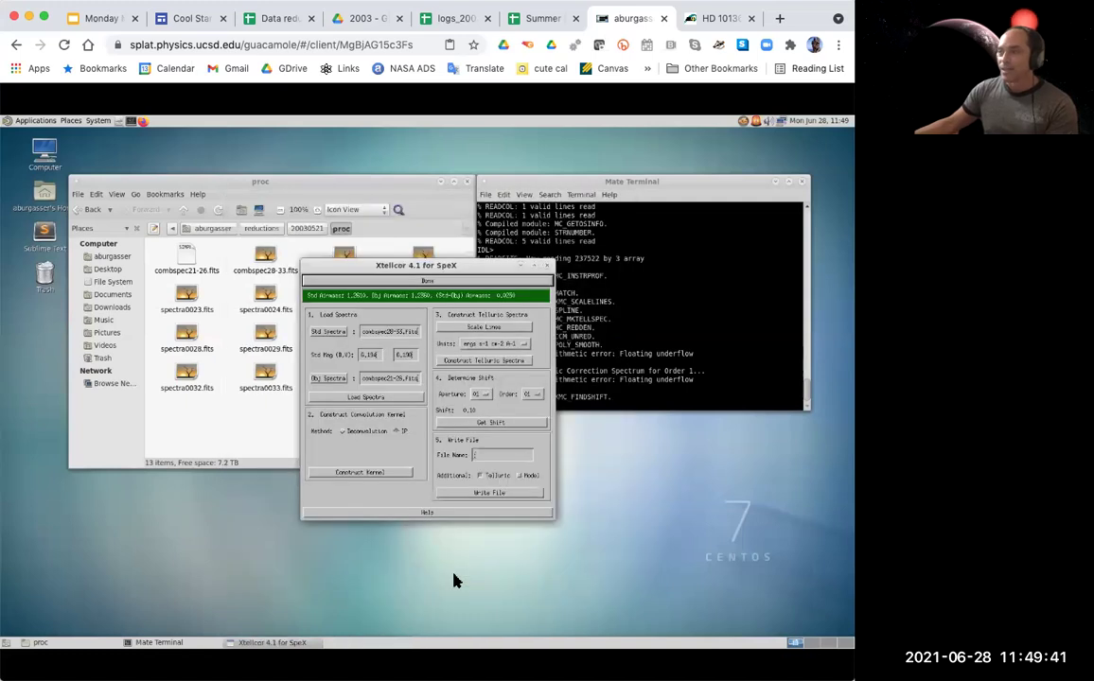
Write the corrected spectrum as spex-prism_J1132-1446_20030521, along with the additional telluric and Vega model files.
left_click(499, 456)
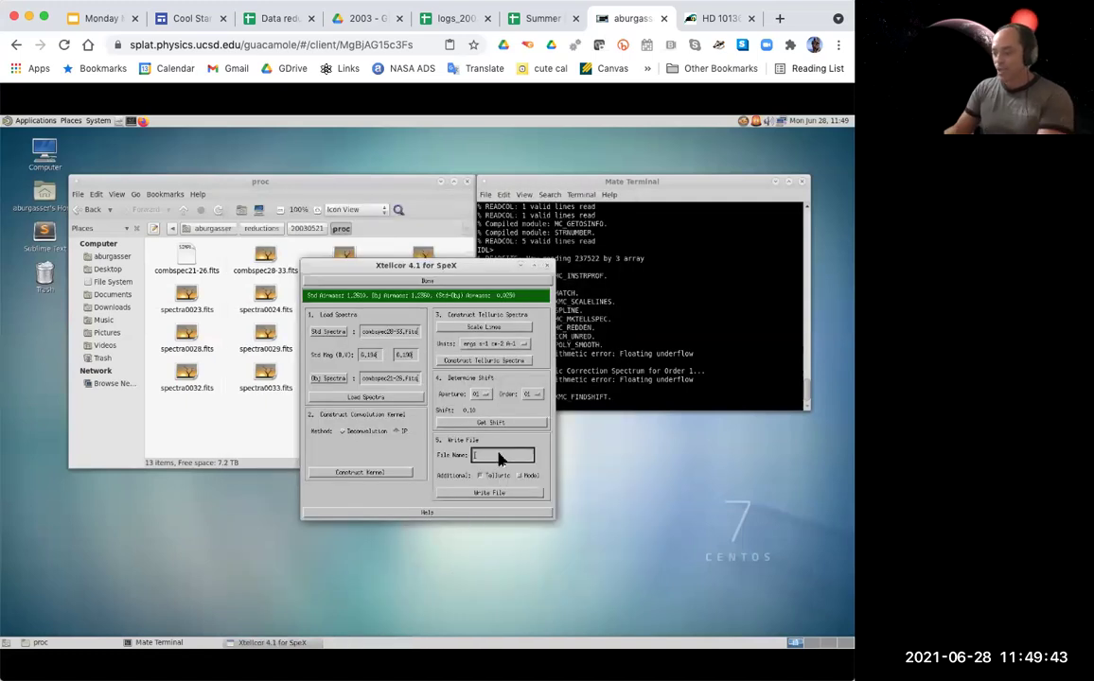
type("spec")
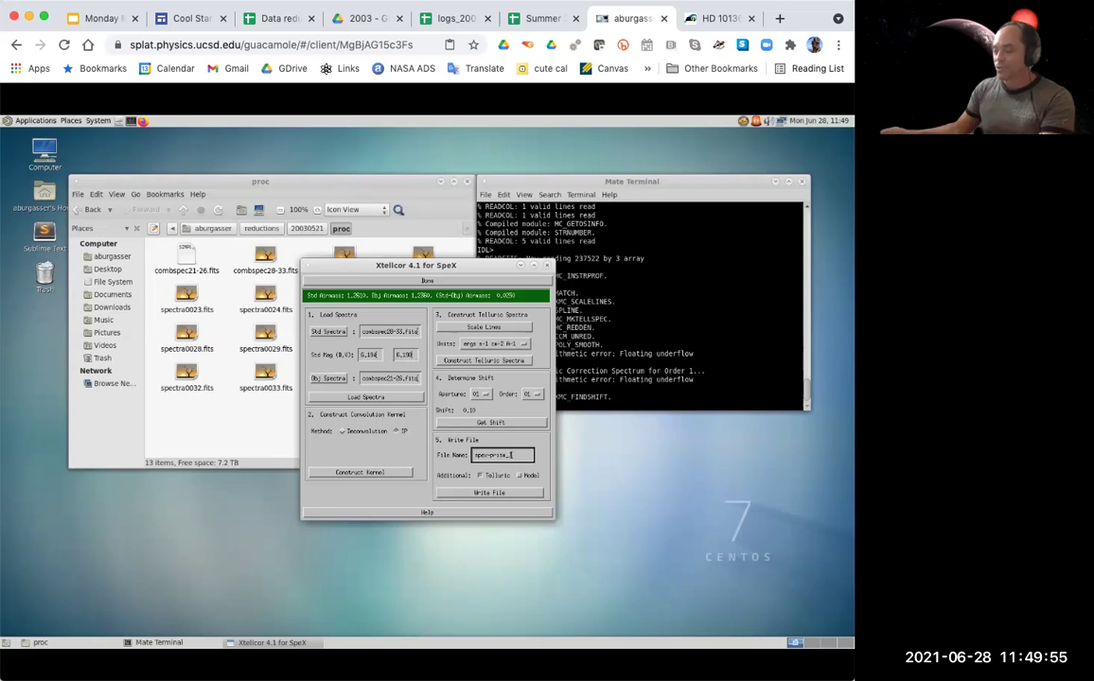
left_click(442, 24)
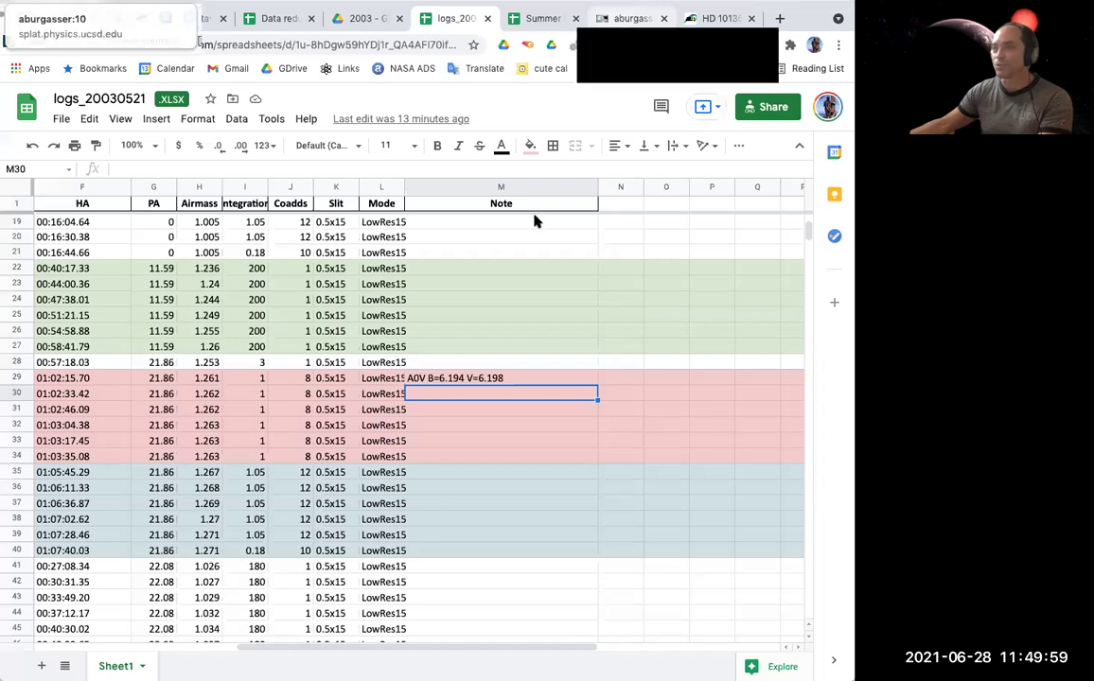
scroll(403, 286, "left", 5)
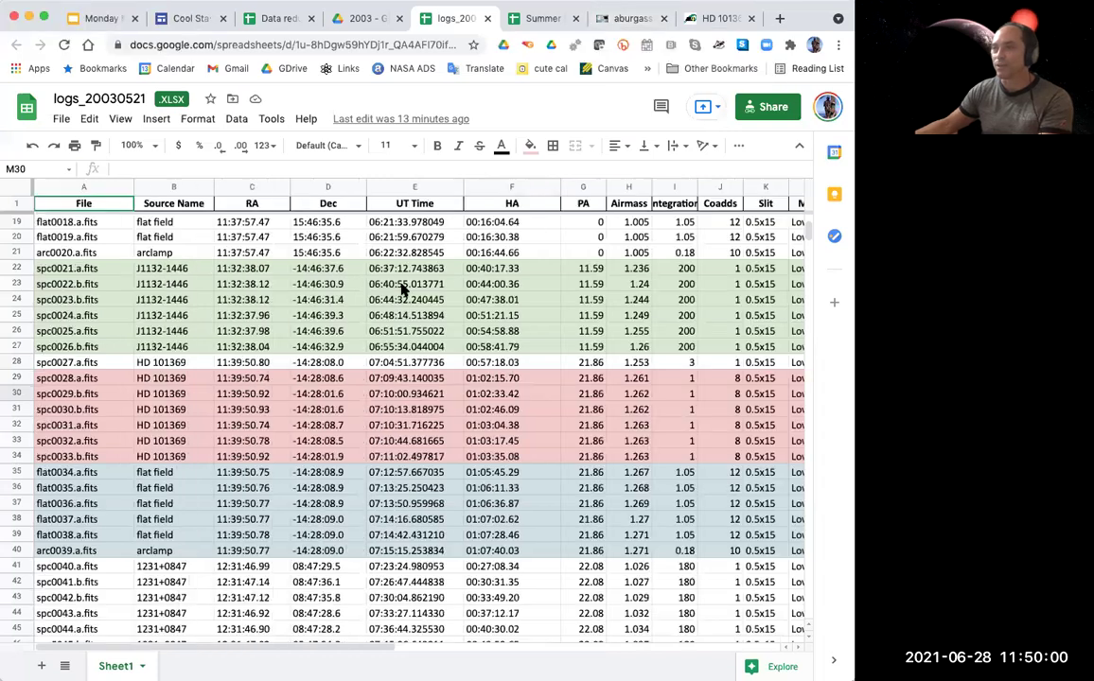
left_click(630, 19)
type("J1132-1446")
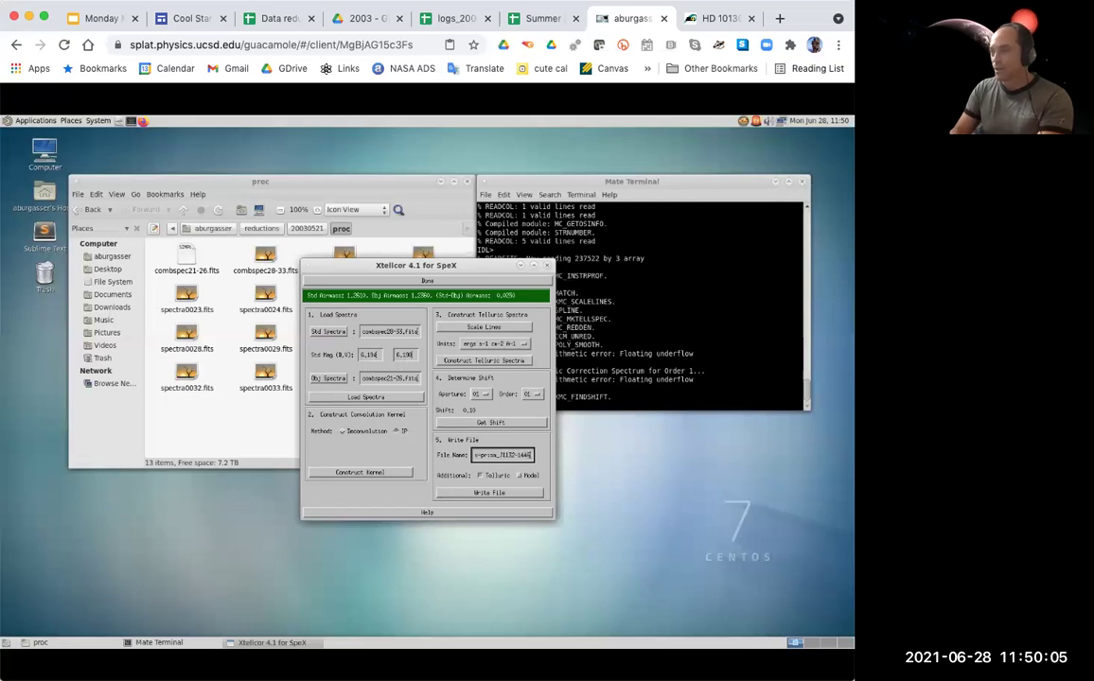
type("_2003052121")
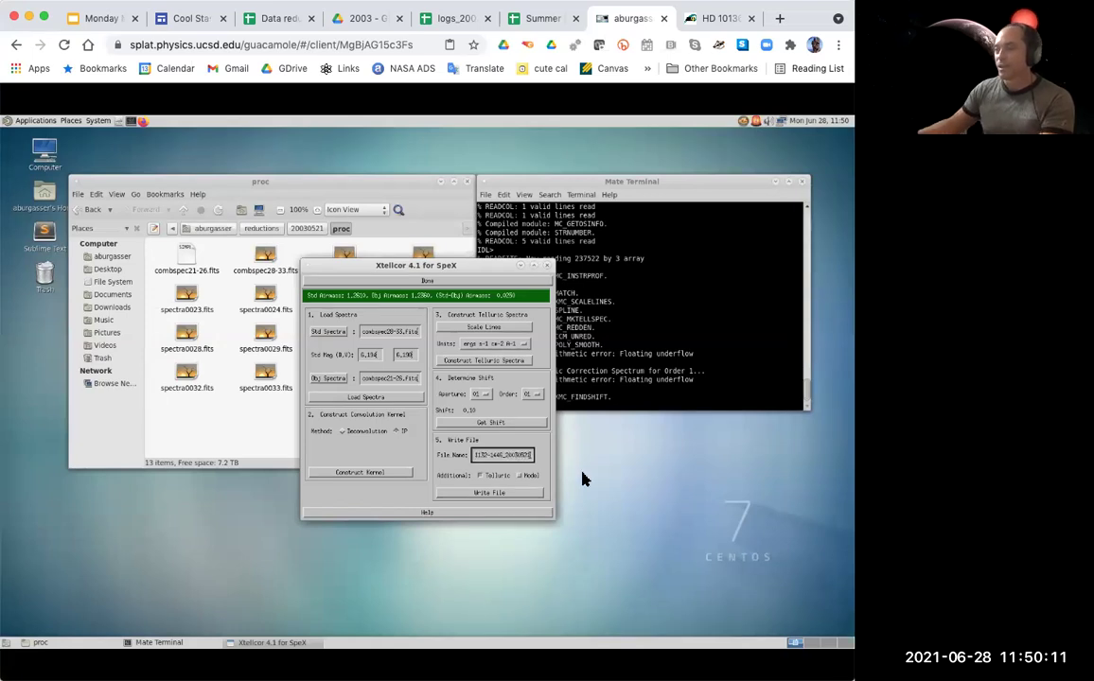
left_click(526, 476)
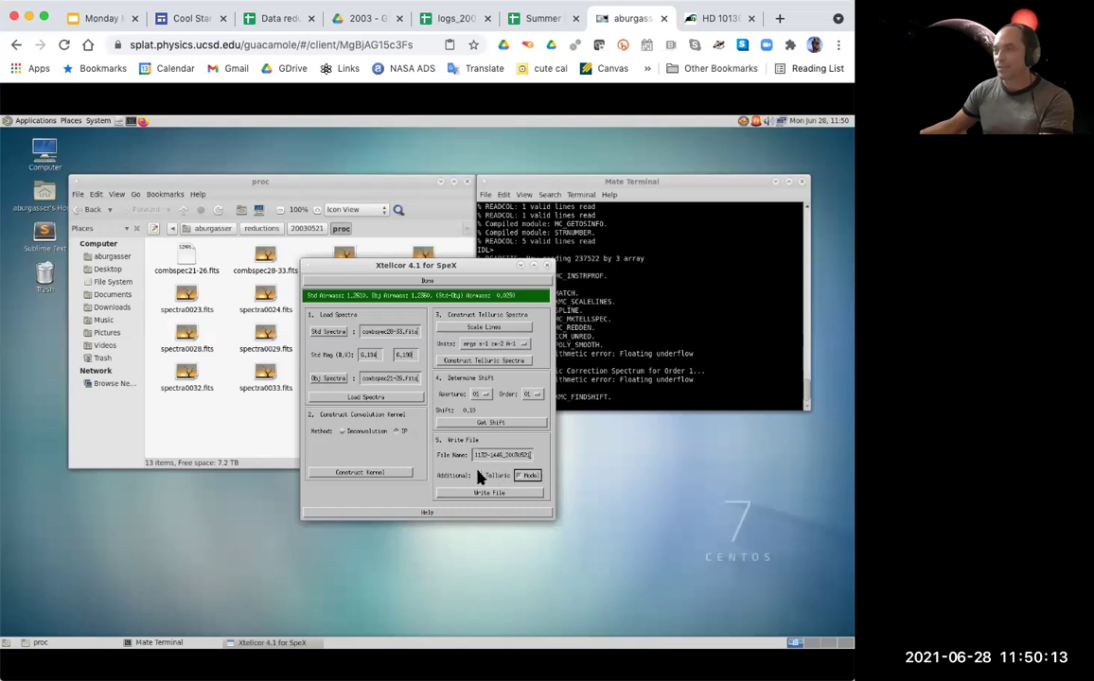
left_click(504, 494)
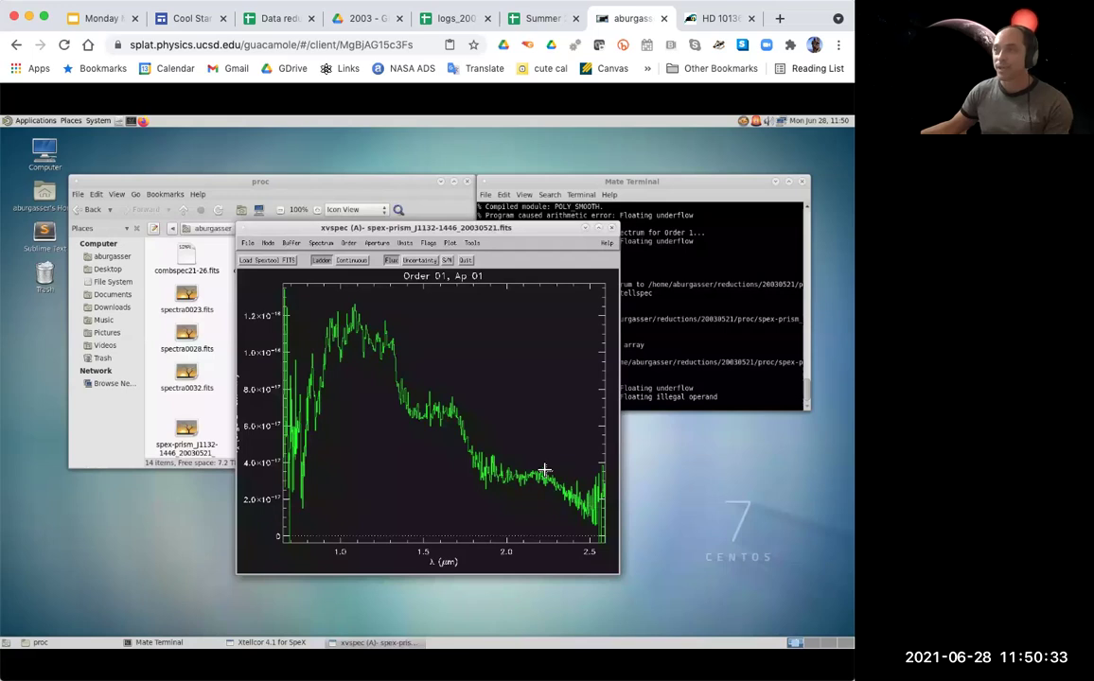
Examine the signal-to-noise, uncertainty and flux plots of the corrected J1132-1446 spectrum and look through the viewer's file and plot options.
left_click(447, 260)
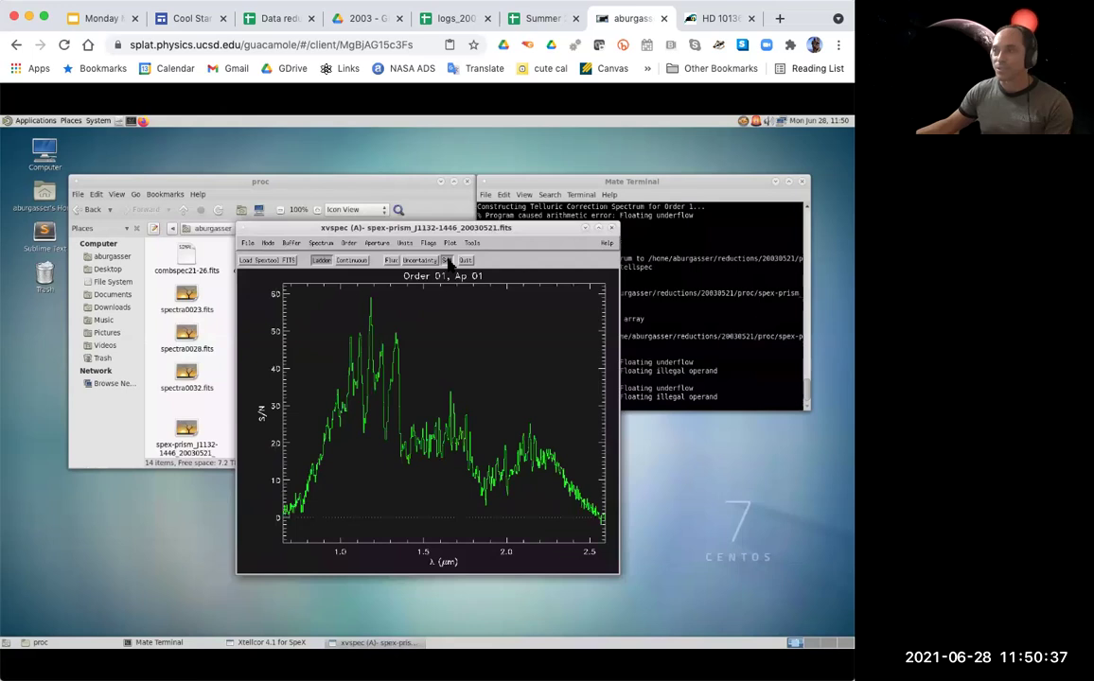
left_click(422, 263)
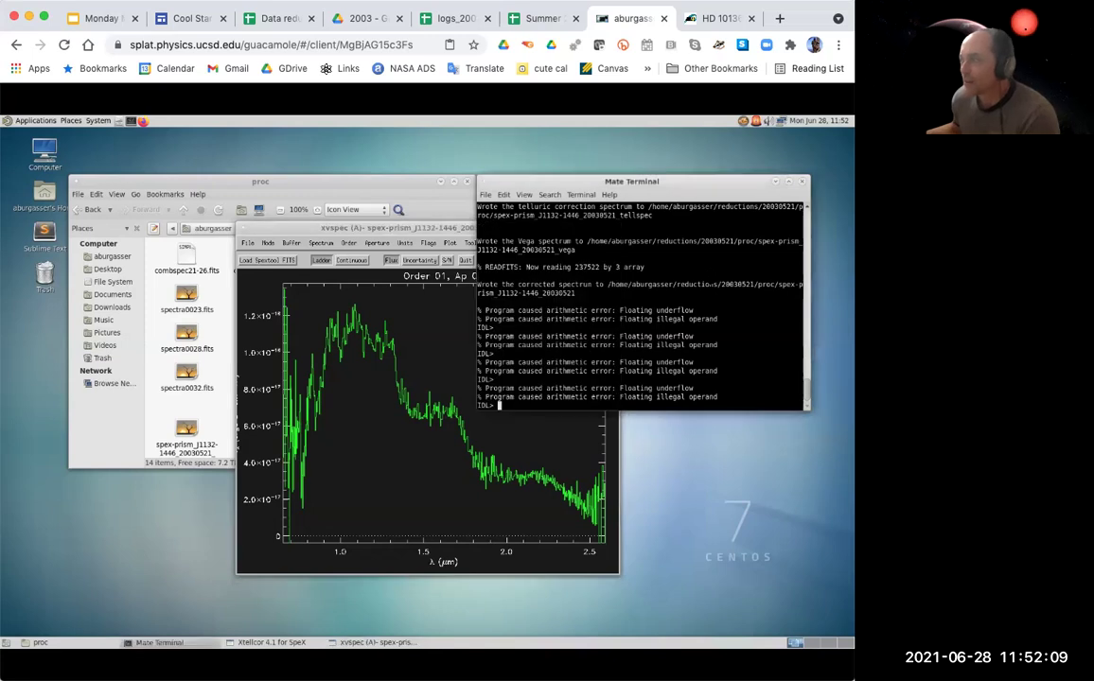
left_click(284, 234)
left_click(249, 243)
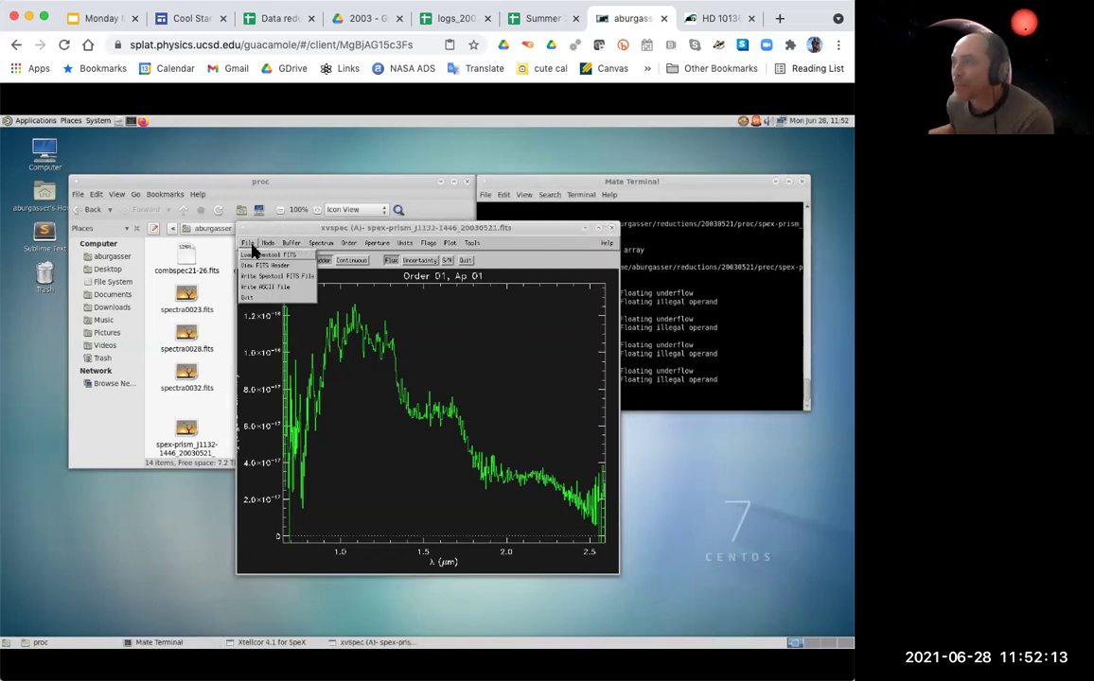
left_click(450, 243)
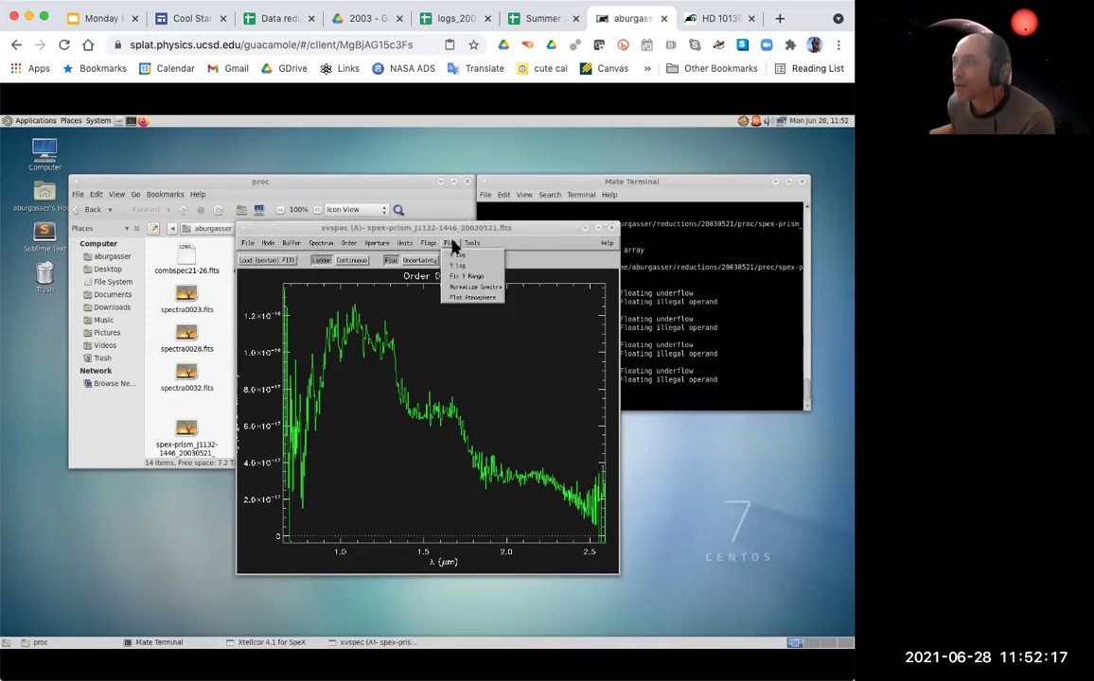
left_click(452, 229)
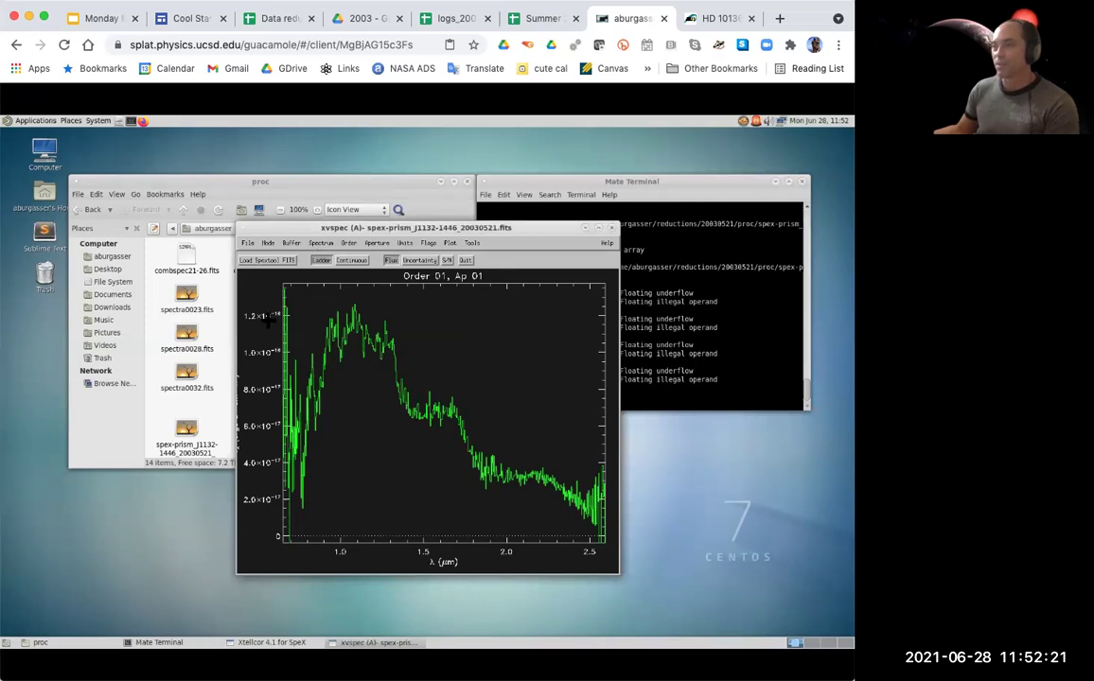
Check the written output files in the proc folder and look at the data reduction organization table in Firefox.
left_click(226, 186)
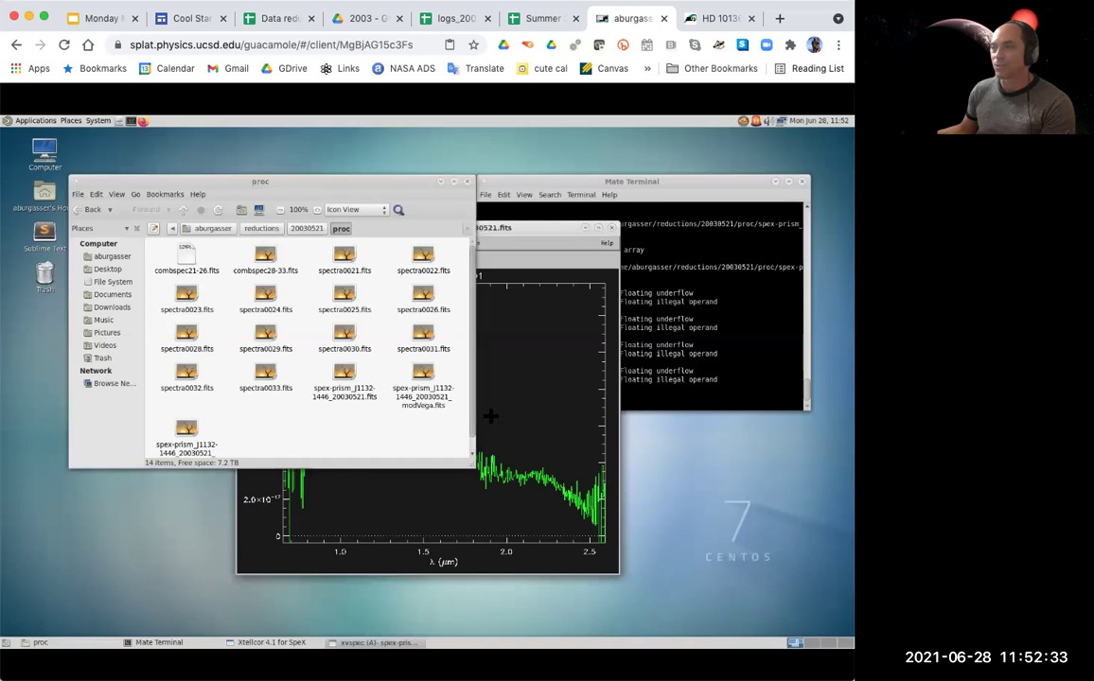
scroll(215, 443, "down", 1)
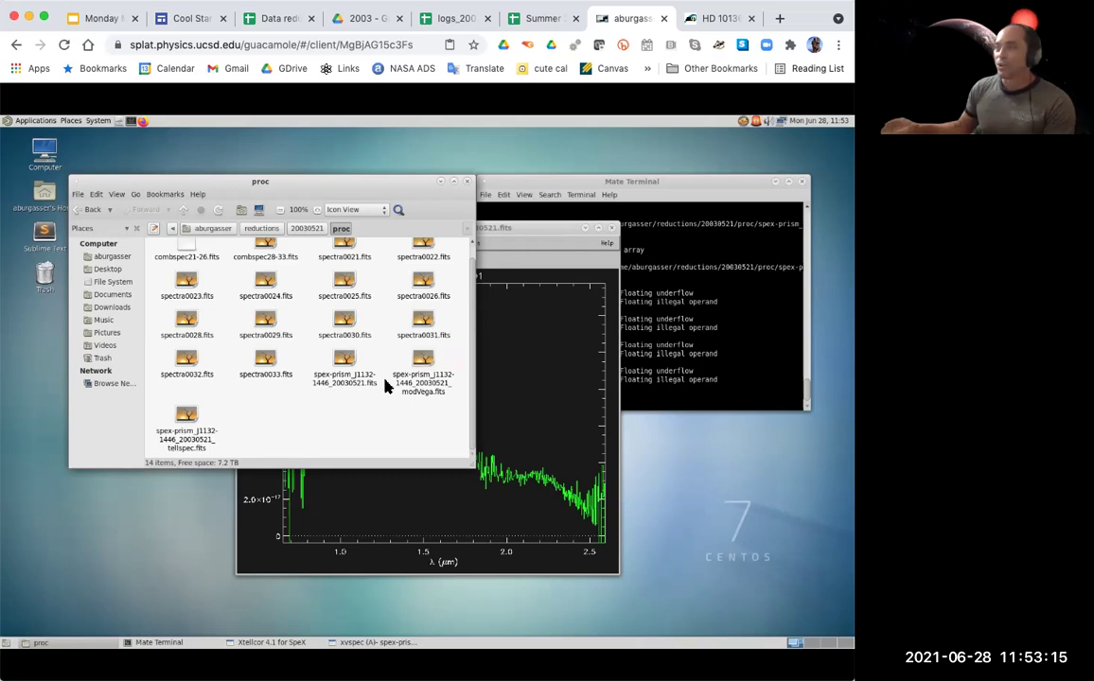
left_click(141, 122)
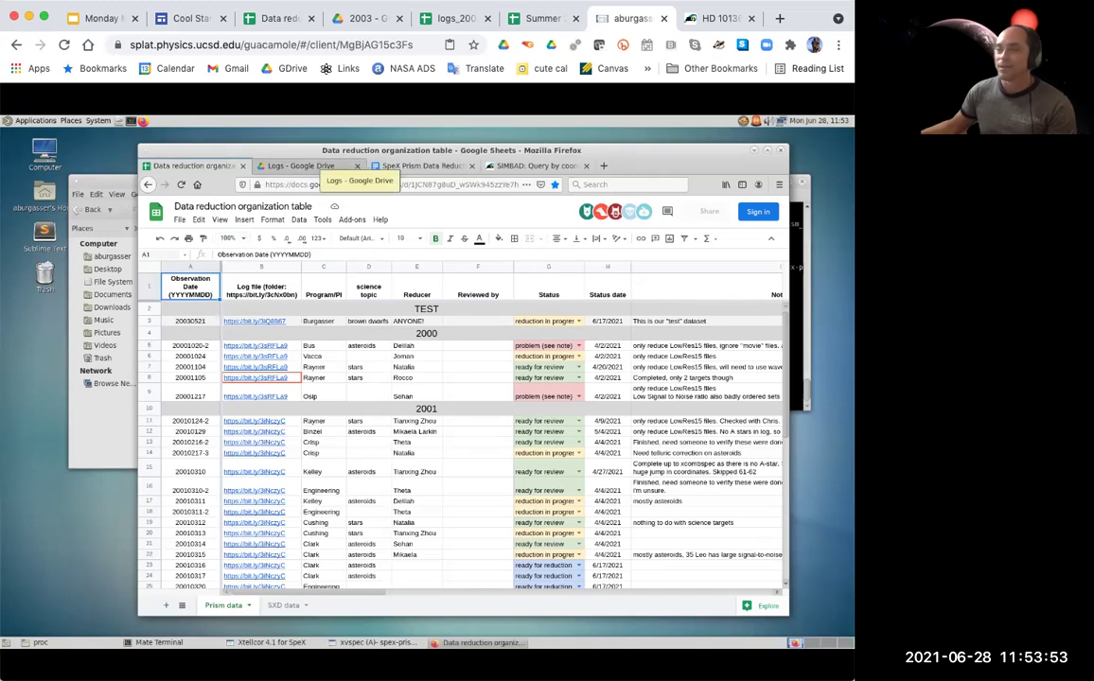
left_click(780, 150)
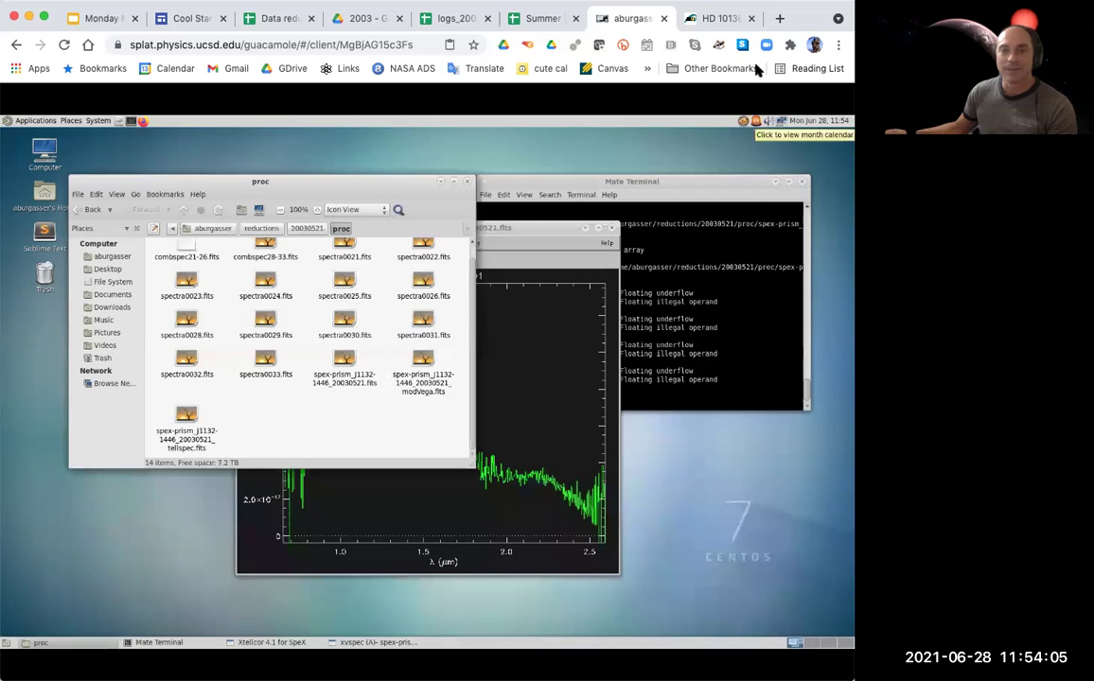
Exit the IDL session and close its terminal window.
key("alt+Tab")
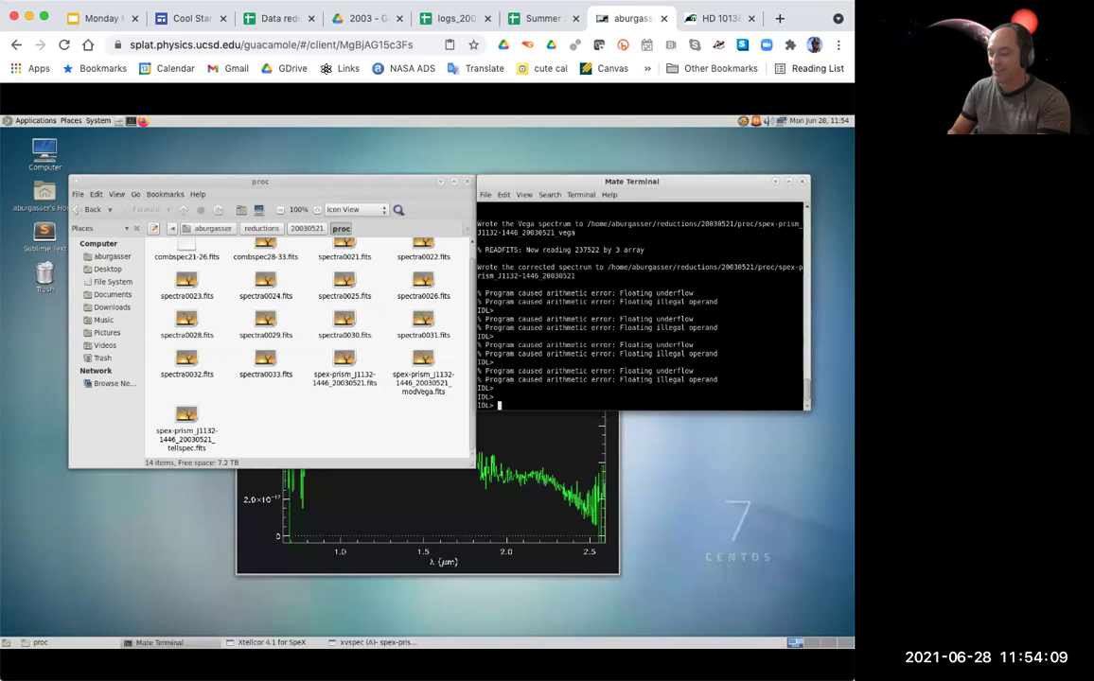
type("exit")
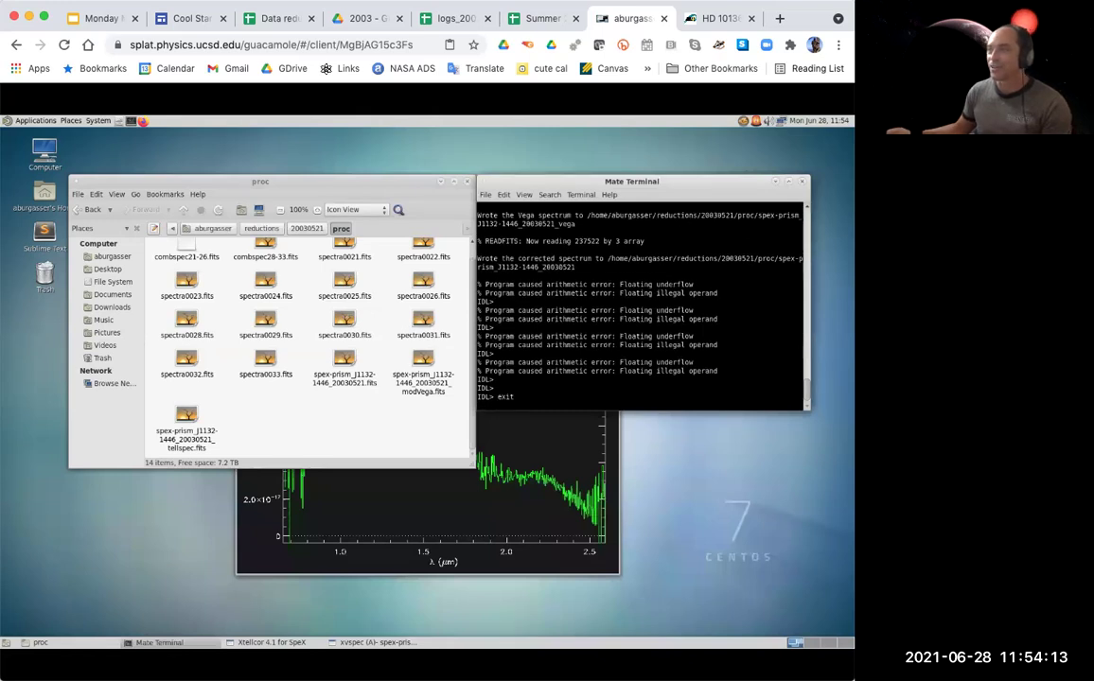
key("Return")
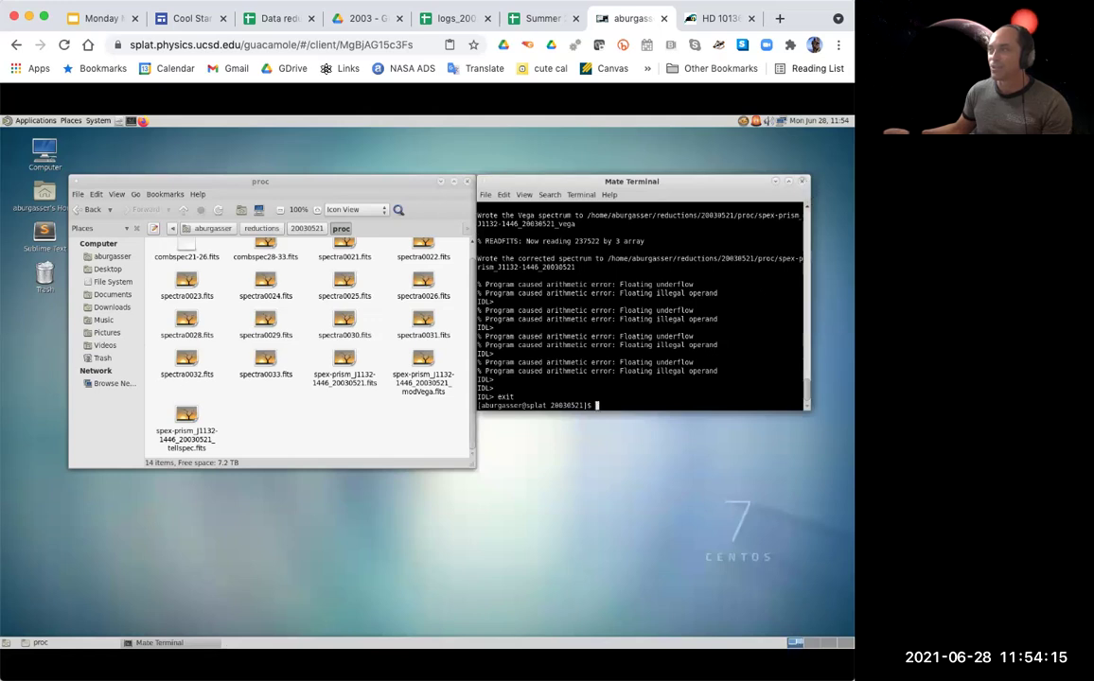
left_click(804, 181)
left_click(717, 339)
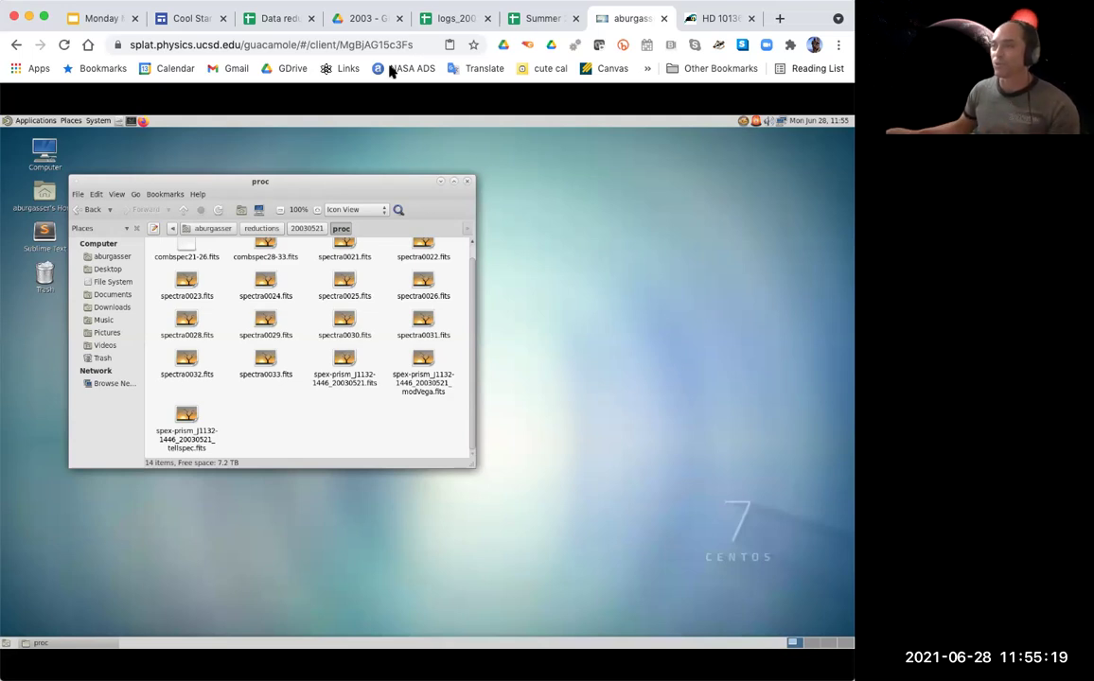
Open a new terminal window, go to the home directory and start a bash shell.
left_click(131, 122)
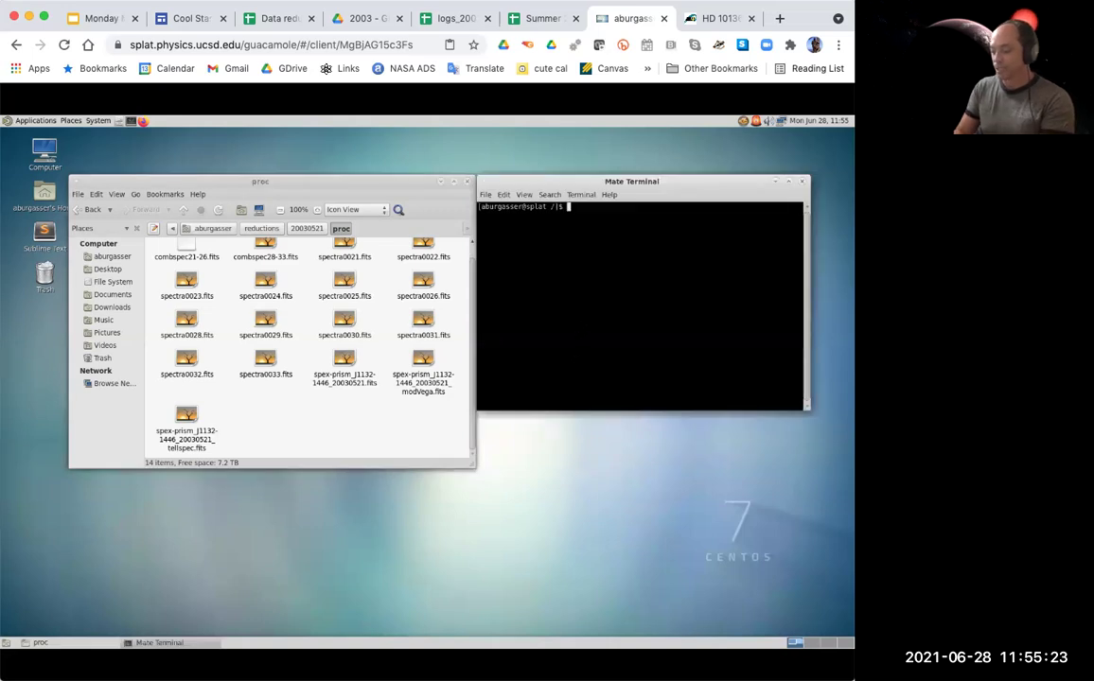
type("cd")
key("Return")
type("as")
type("sh")
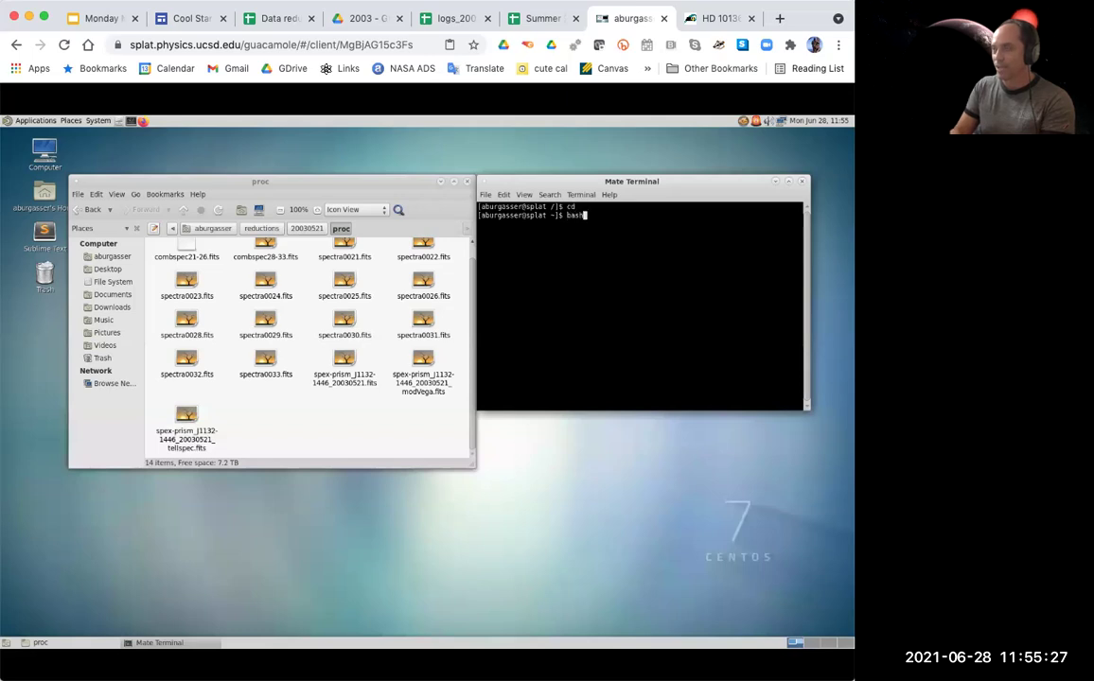
key("Return")
type("idl")
key("Return")
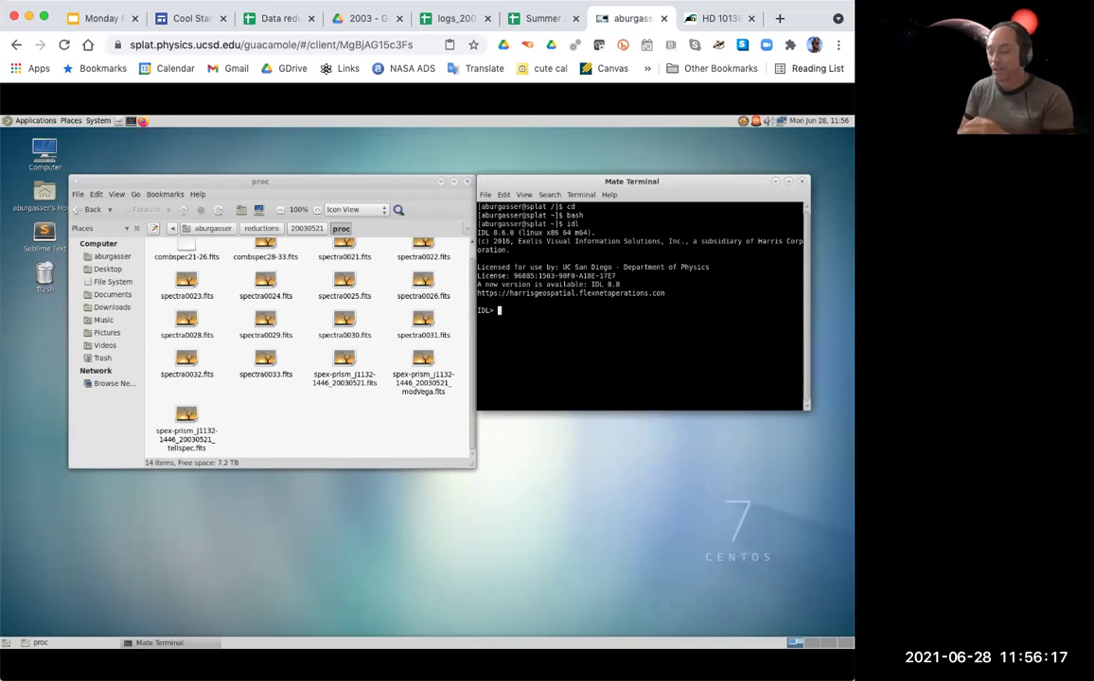
type("tellc")
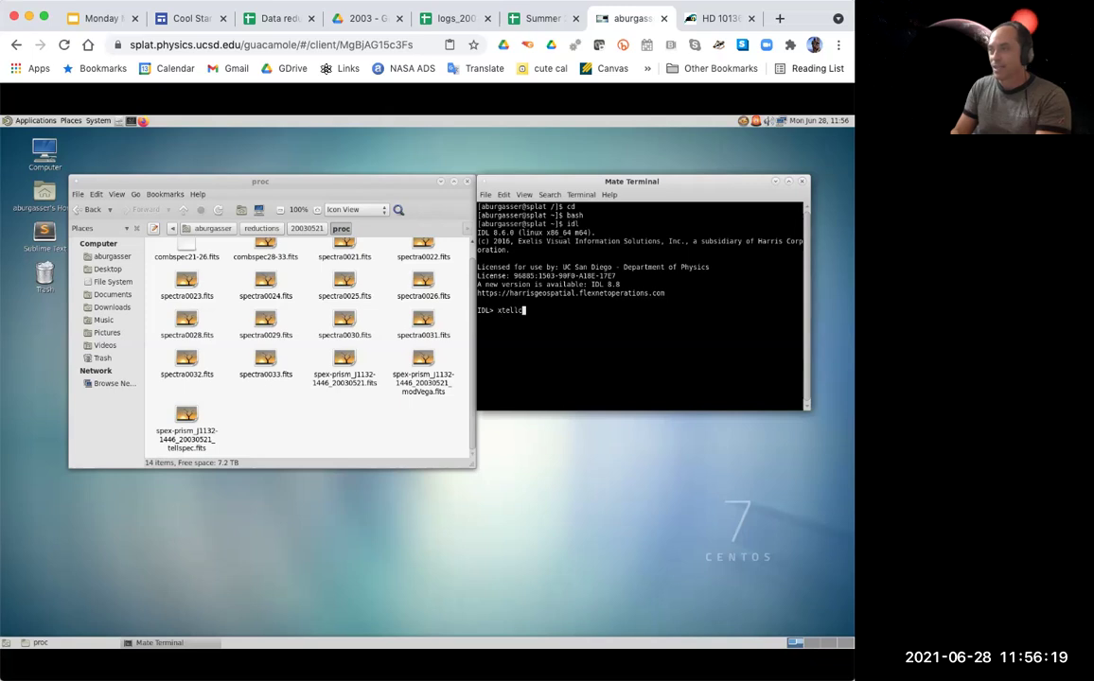
type("or_basic")
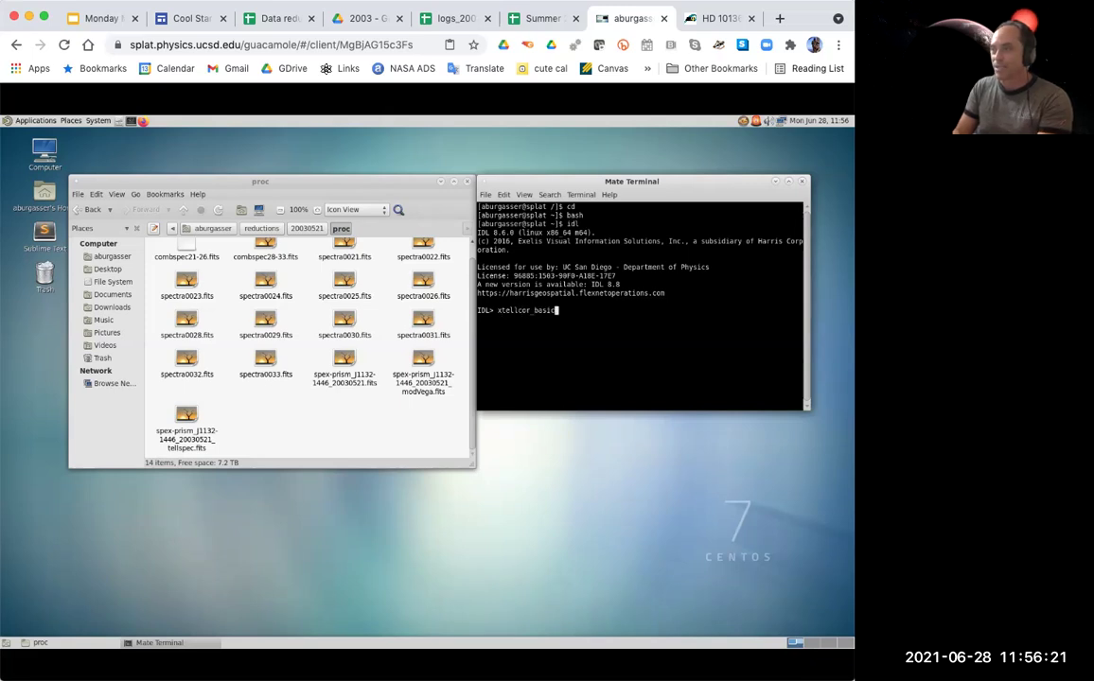
key("Return")
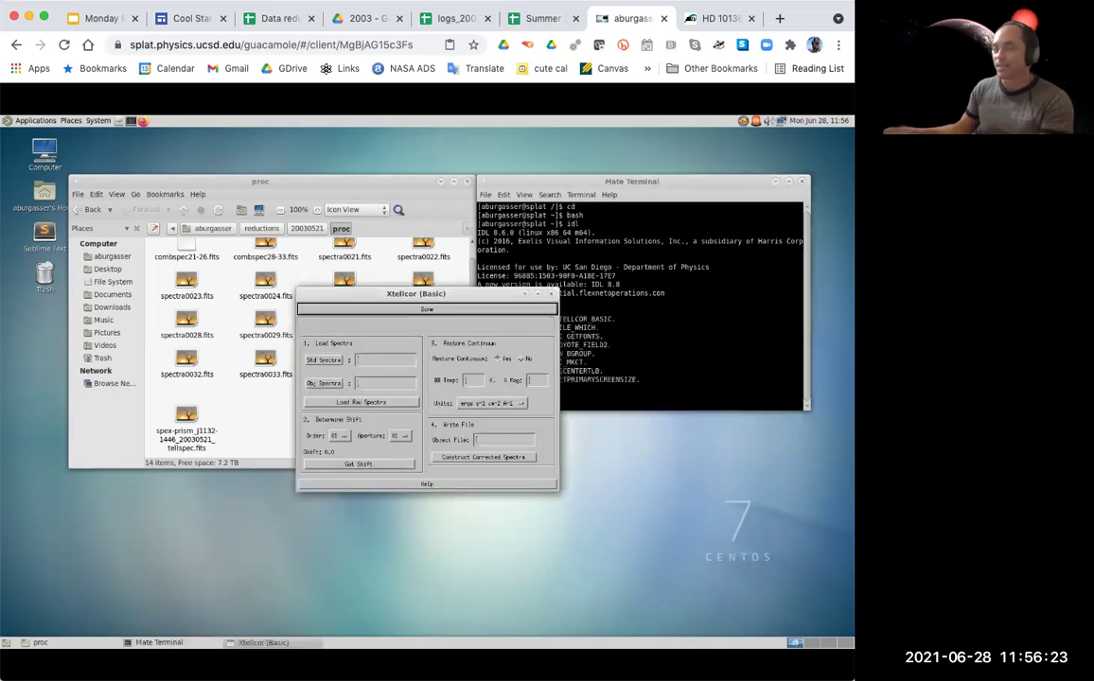
left_click(325, 361)
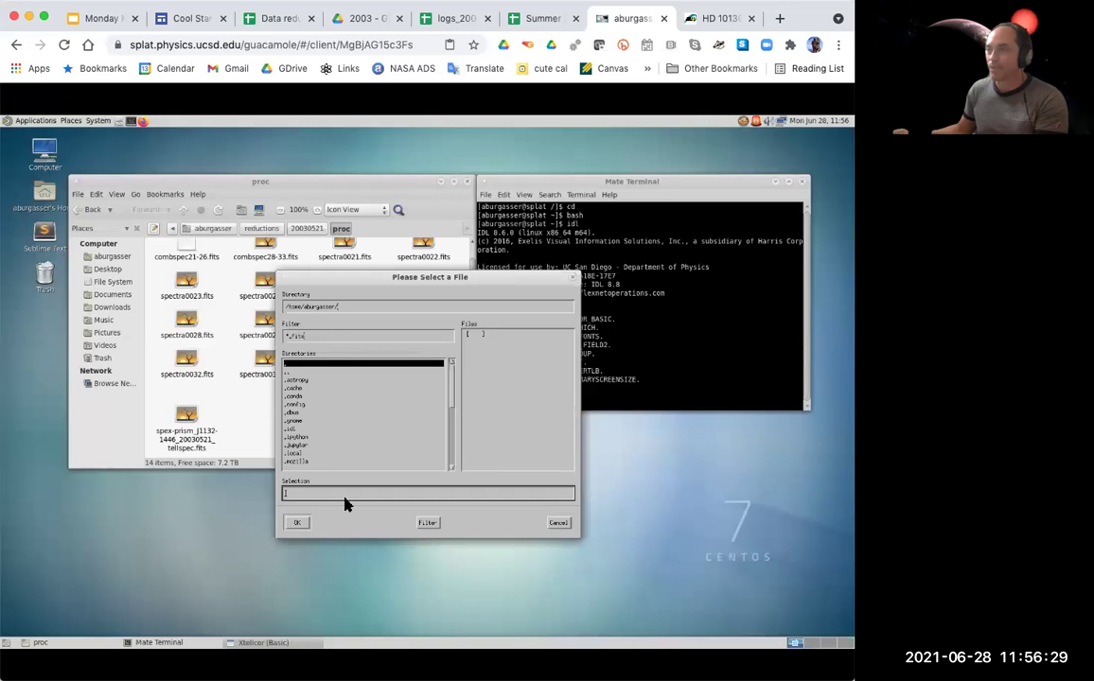
left_click_drag(449, 364, 449, 473)
left_click(559, 524)
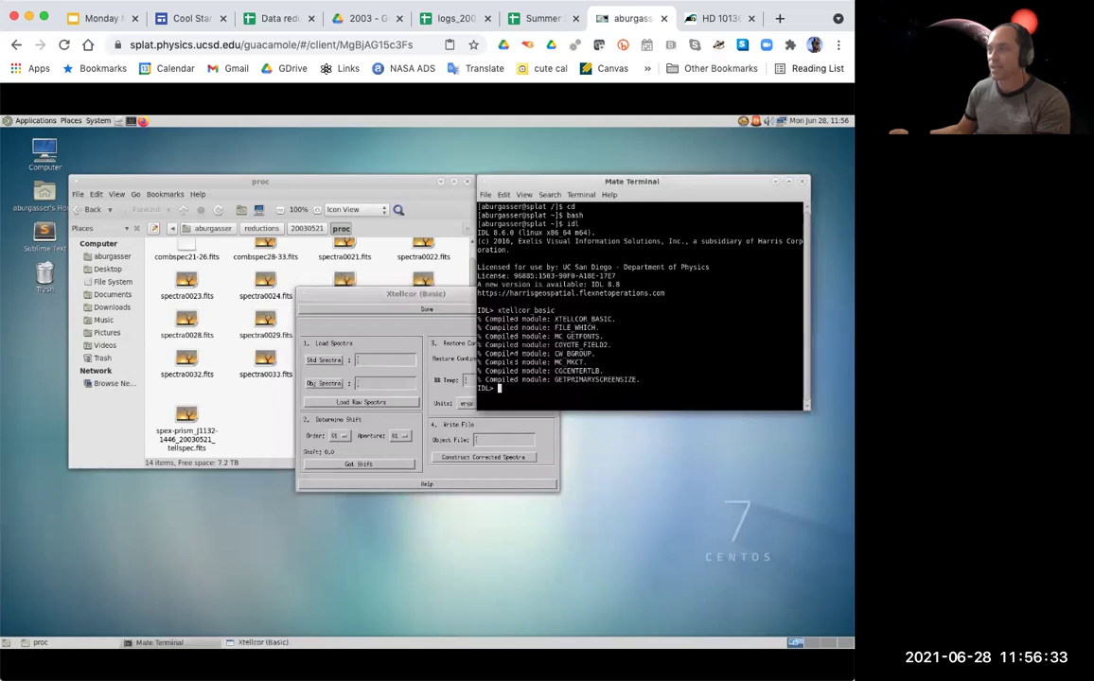
left_click(452, 310)
type("exit")
key("Return")
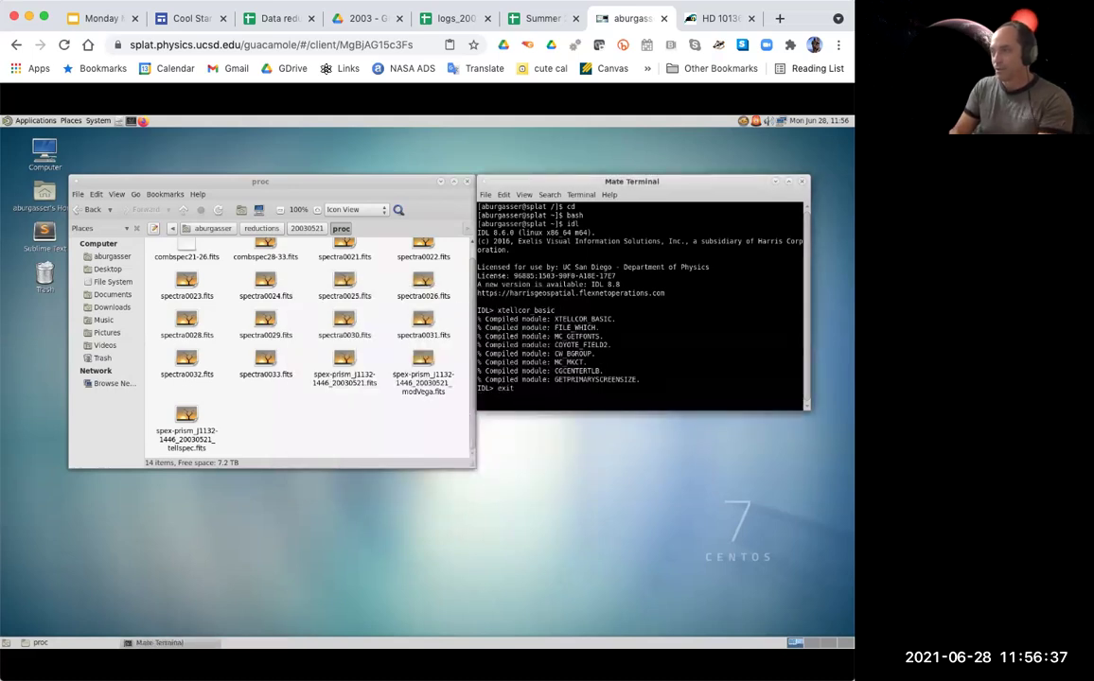
Change the terminal's working directory to reductions/20030521/.
type("cd reductions/")
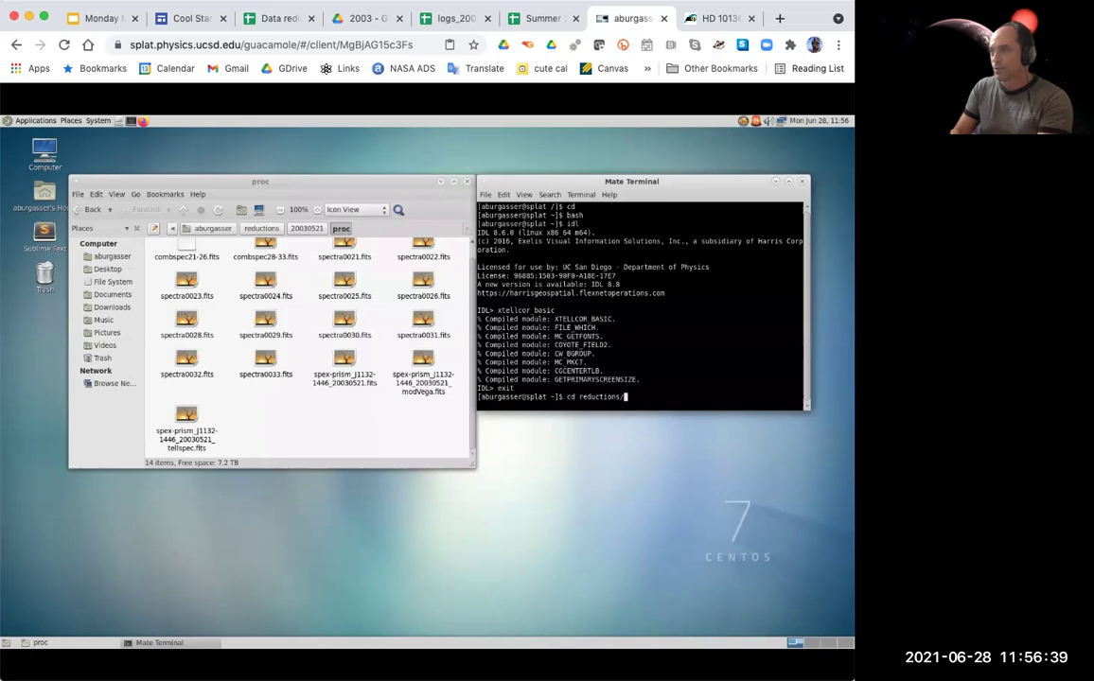
type("20030521/")
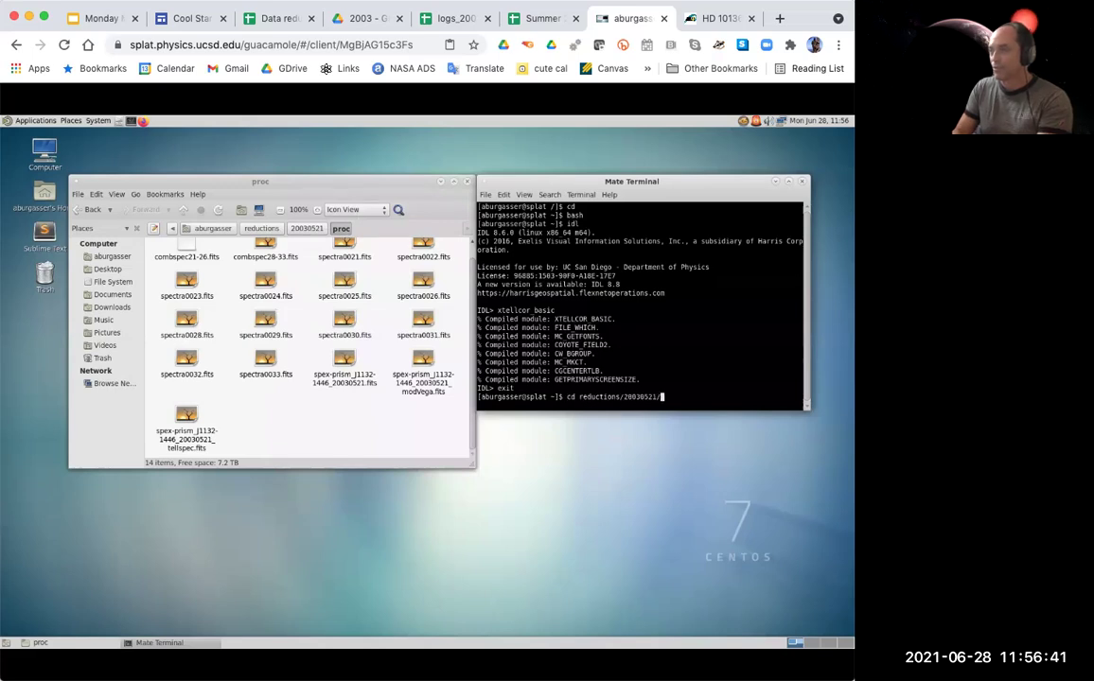
key("Return")
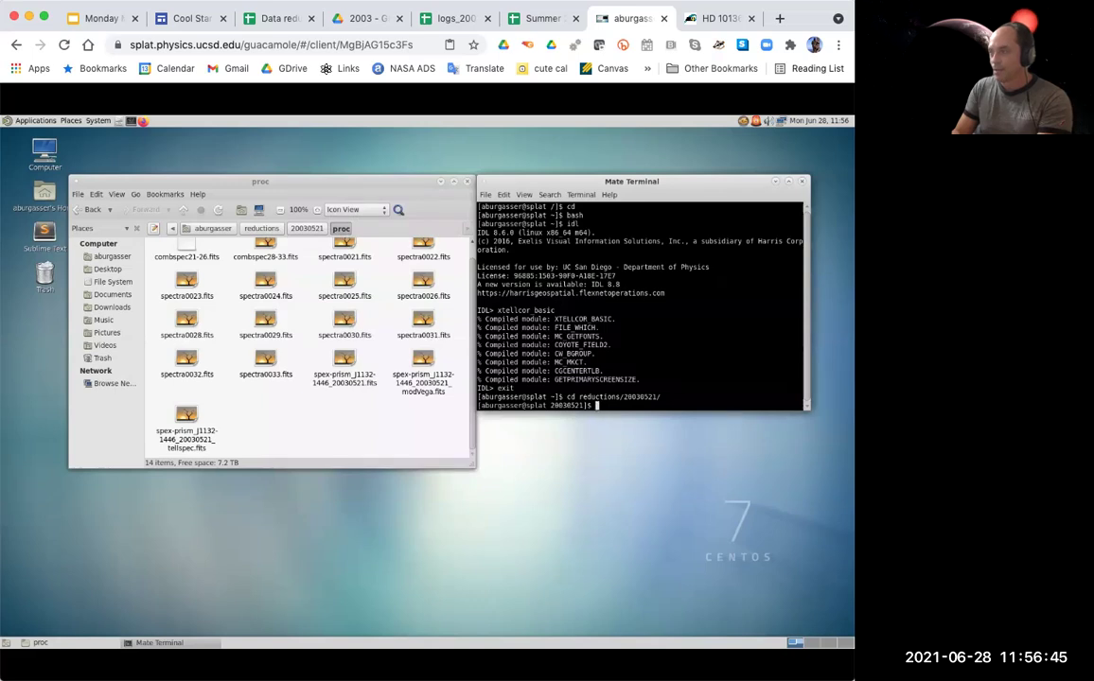
Open the reductions/20010129/proc folder in the file manager and change the terminal's working directory to ../20010129/proc.
type("cd ../200")
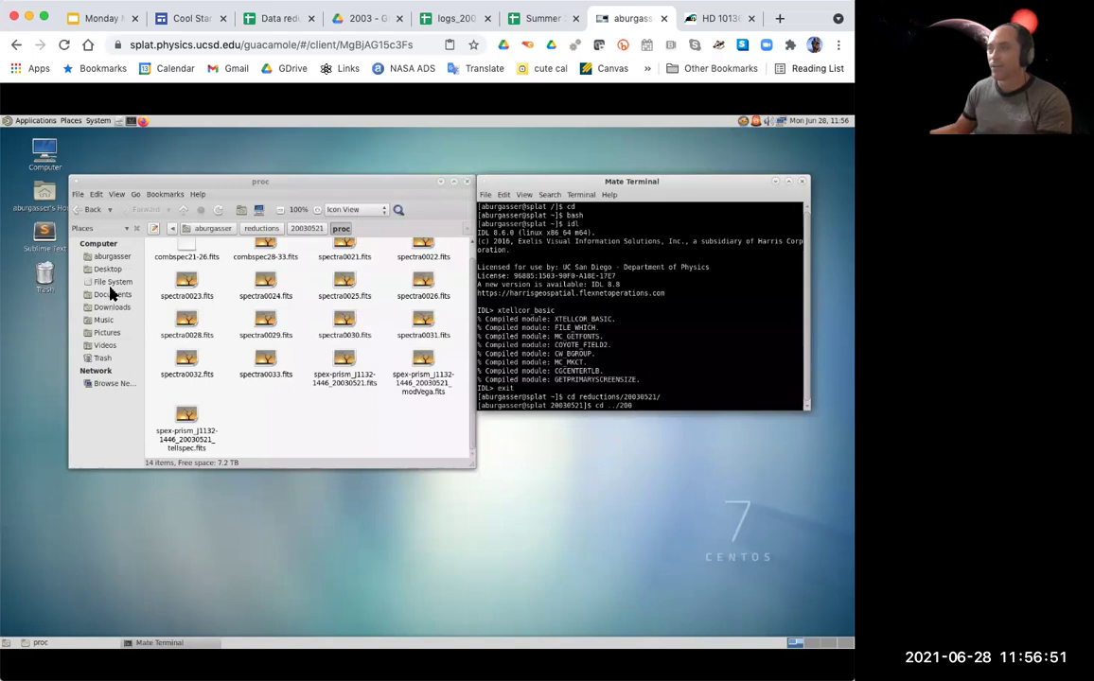
left_click(110, 256)
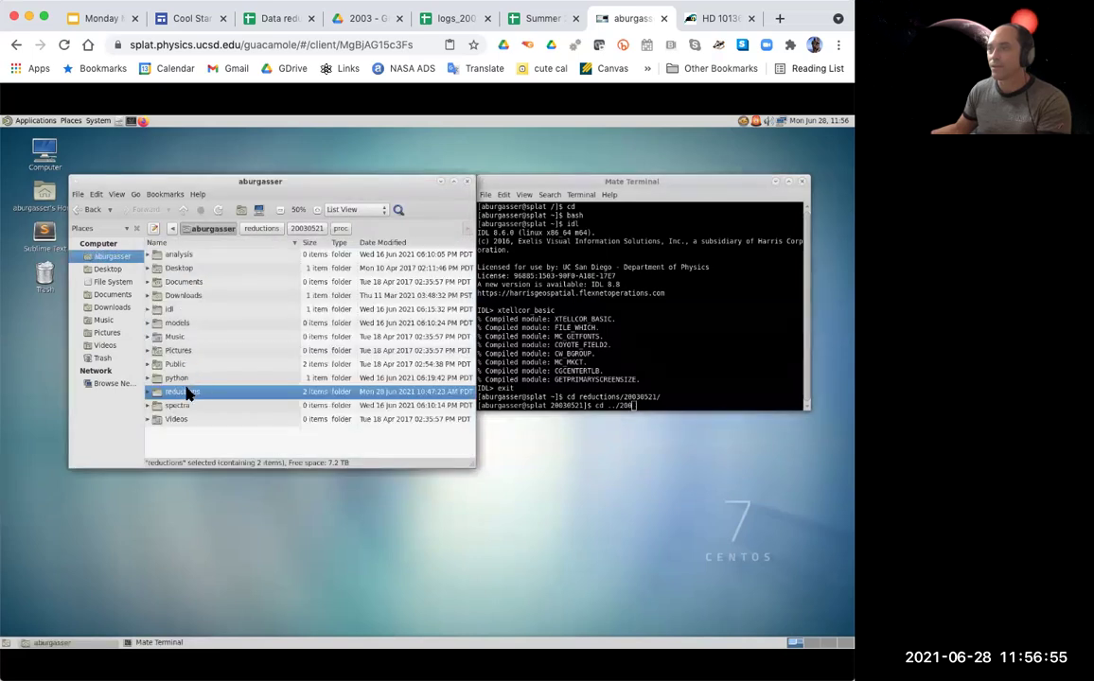
double_click(187, 393)
double_click(185, 254)
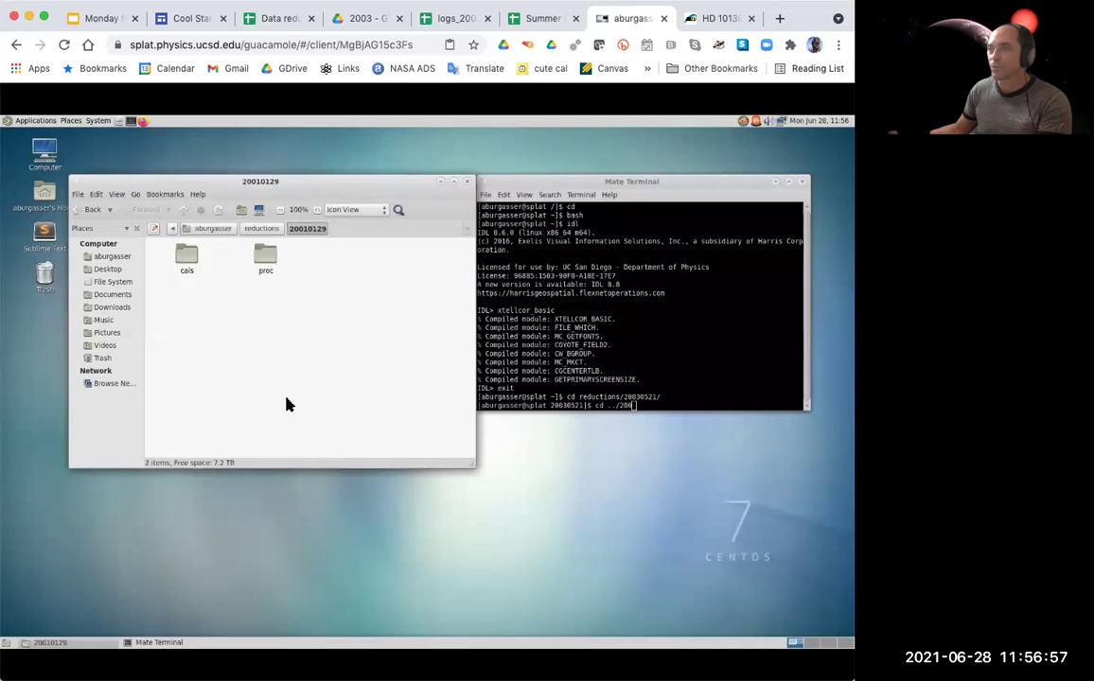
double_click(266, 260)
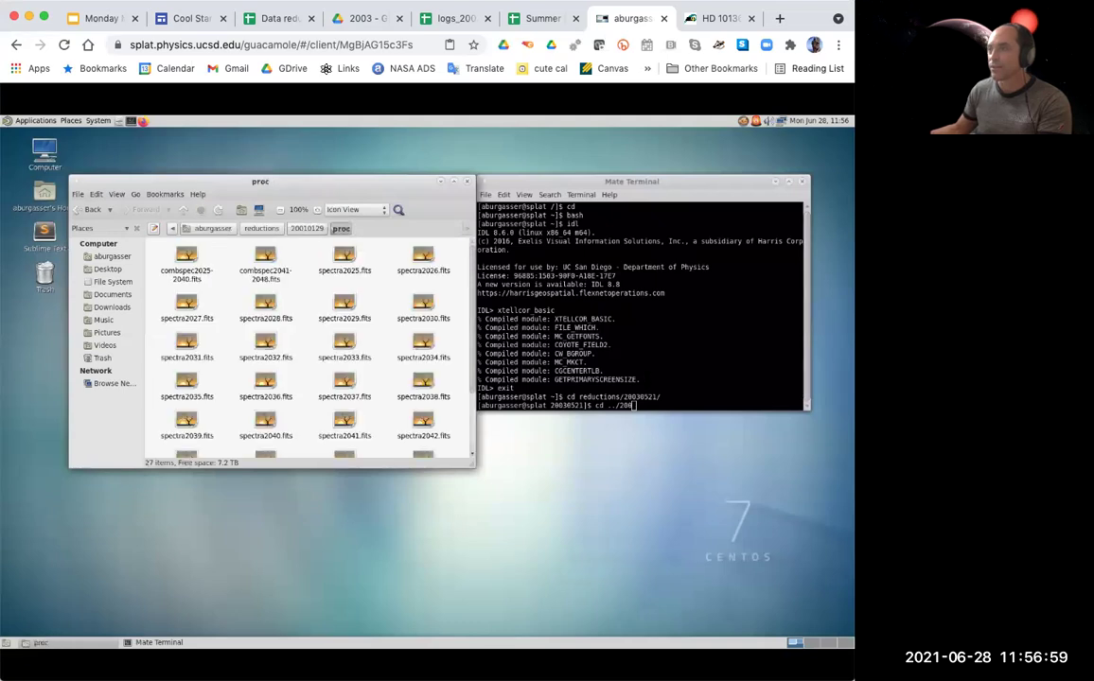
key("alt+Tab")
type("10129/proc")
key("Return")
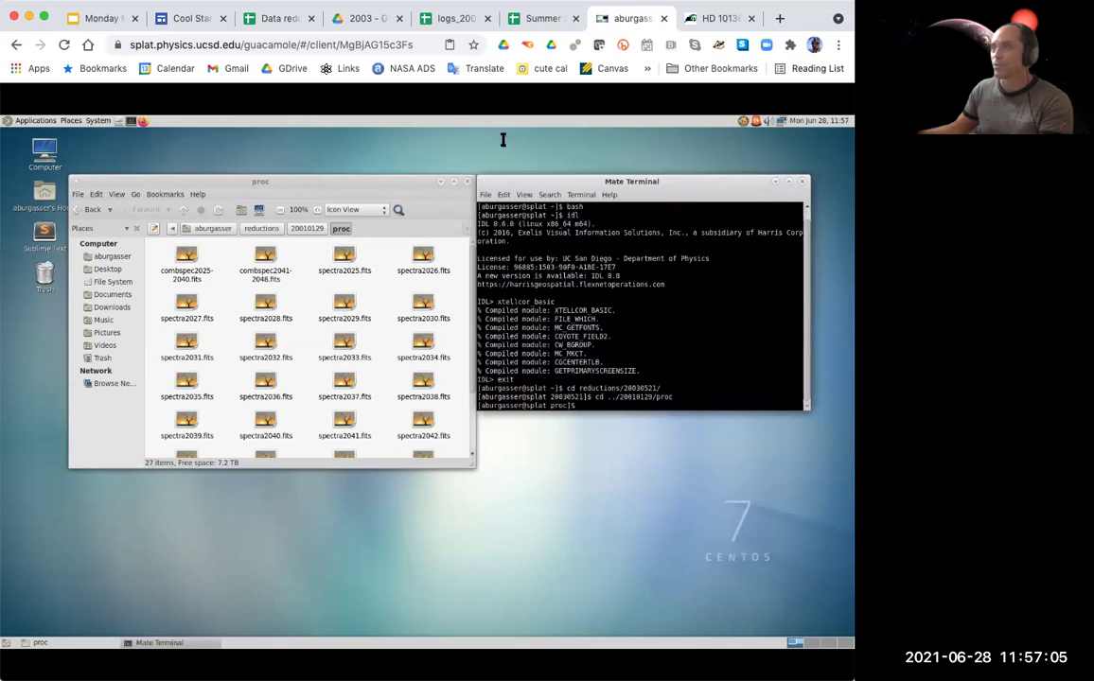
Open the log folder link for observation date 20010129 from the data reduction organization table.
left_click(364, 22)
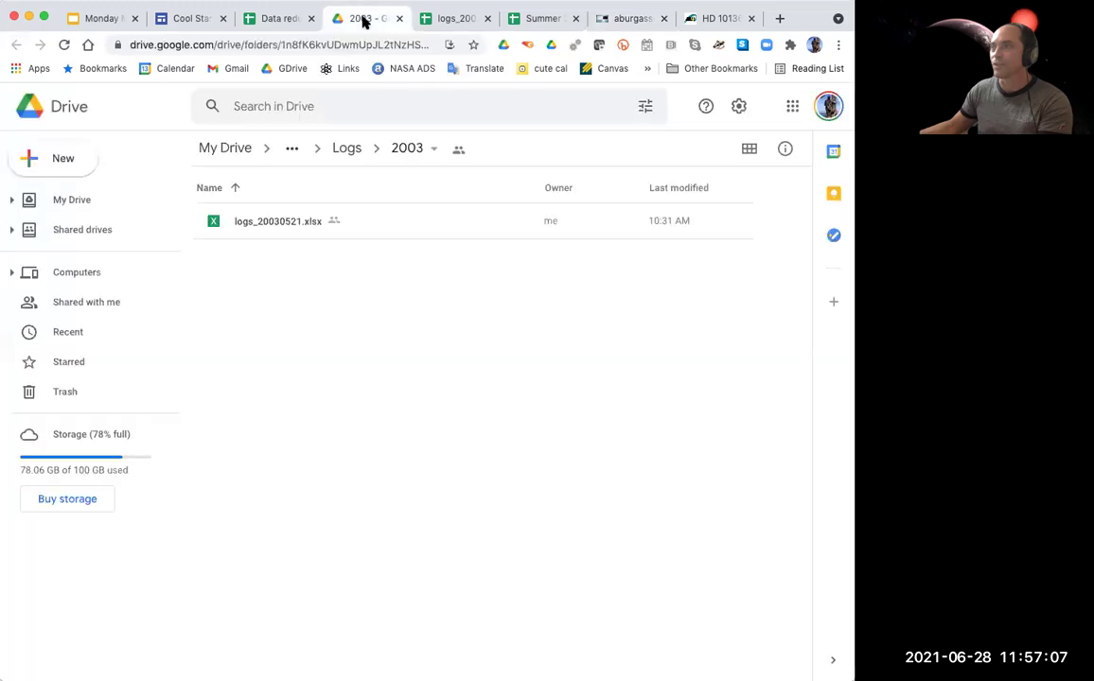
left_click(275, 19)
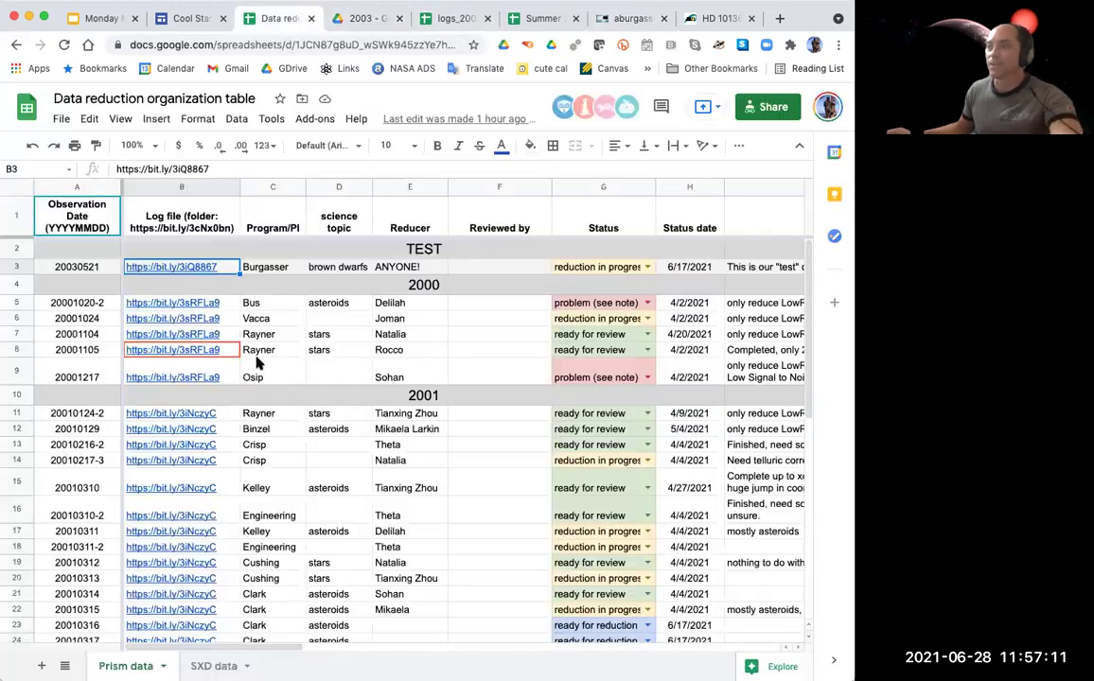
mouse_move(180, 429)
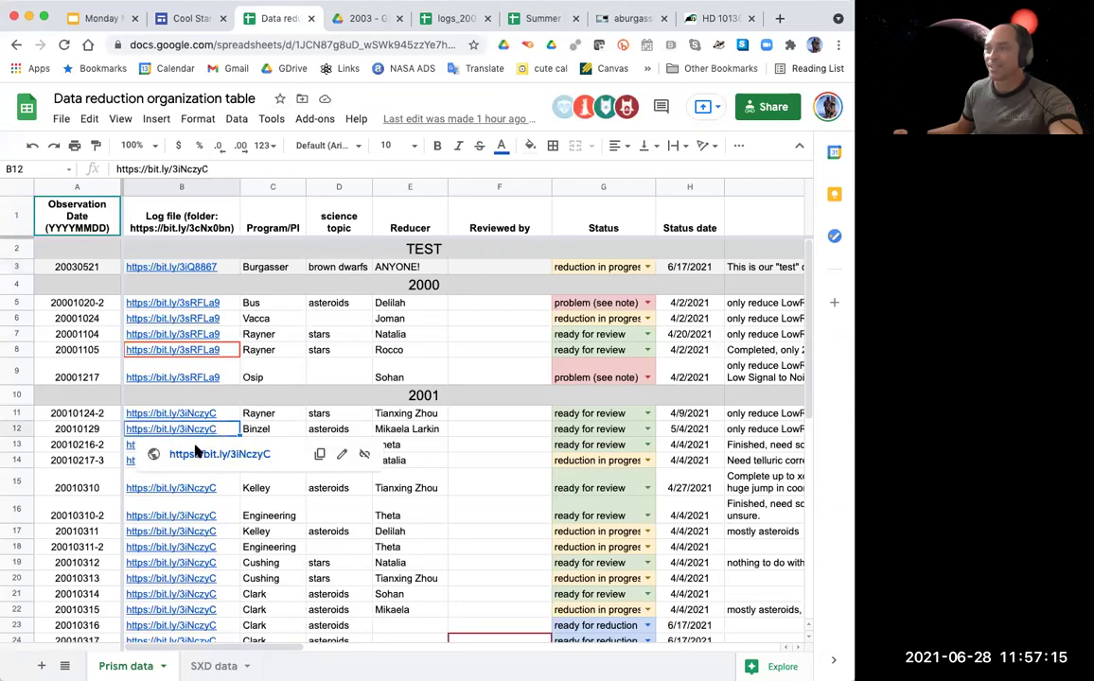
left_click(199, 455)
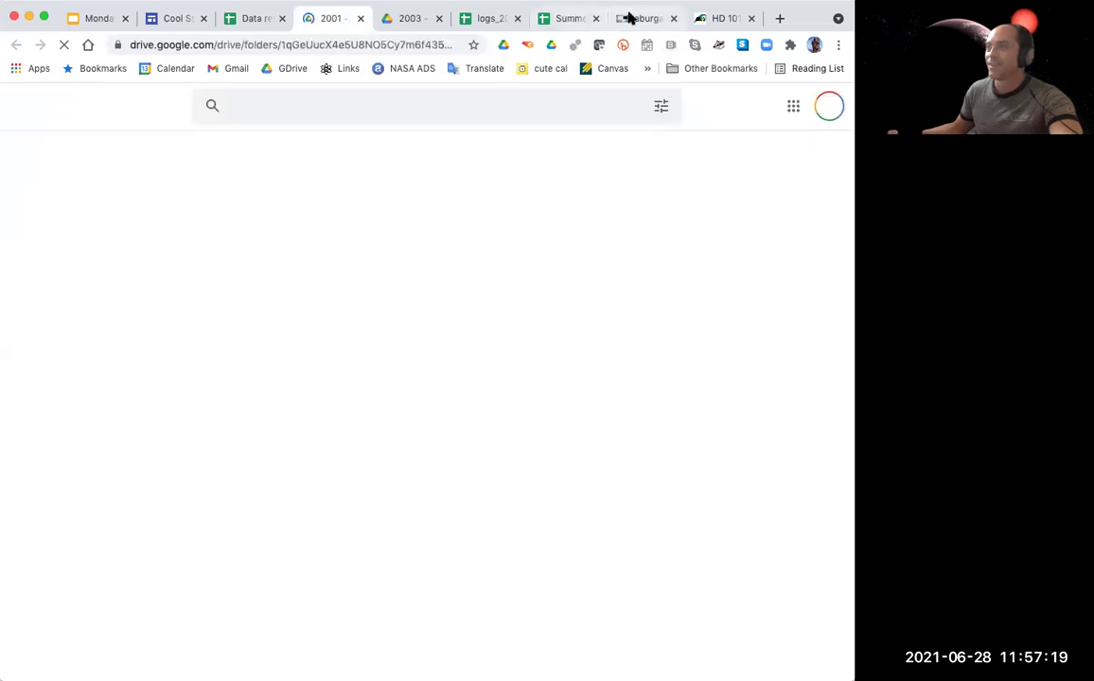
Return to the remote desktop, start IDL from a bash shell in the proc folder and launch xtellcor_basic.
left_click(629, 18)
type("bash")
key("Return")
type("idl")
key("Return")
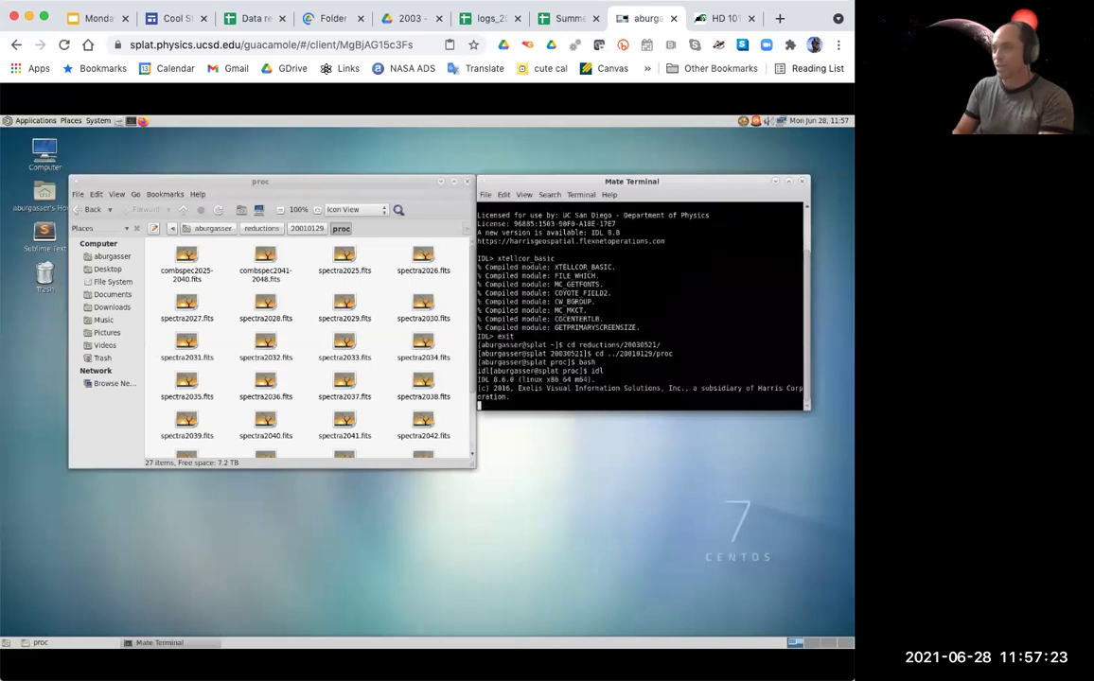
type("xtellcor")
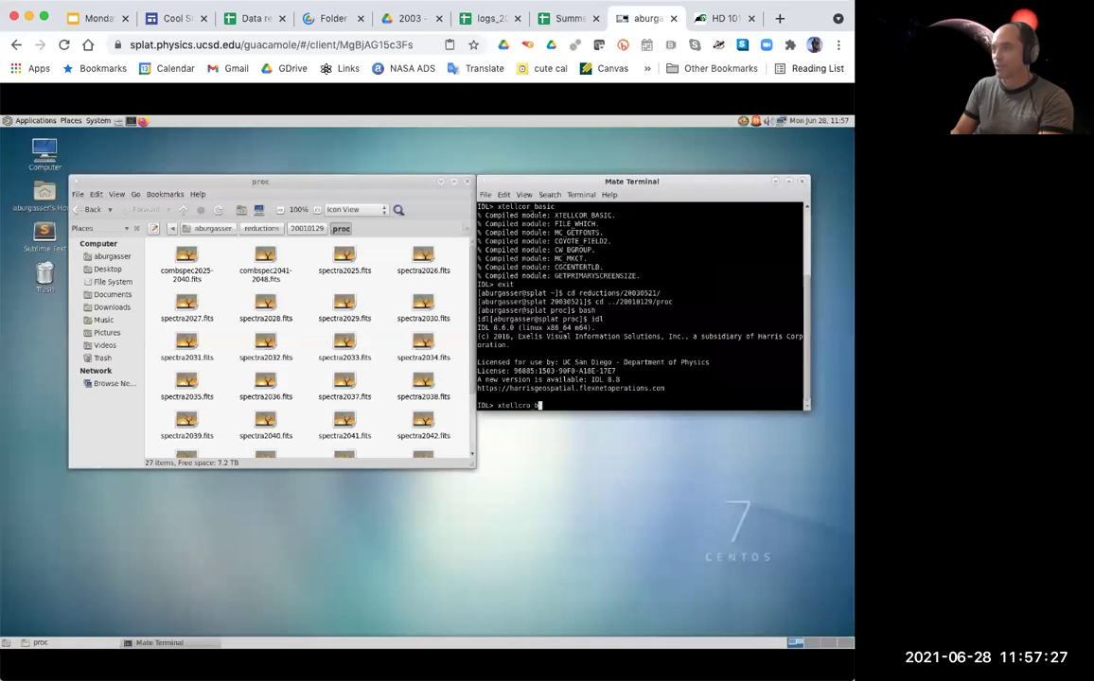
type("_basic")
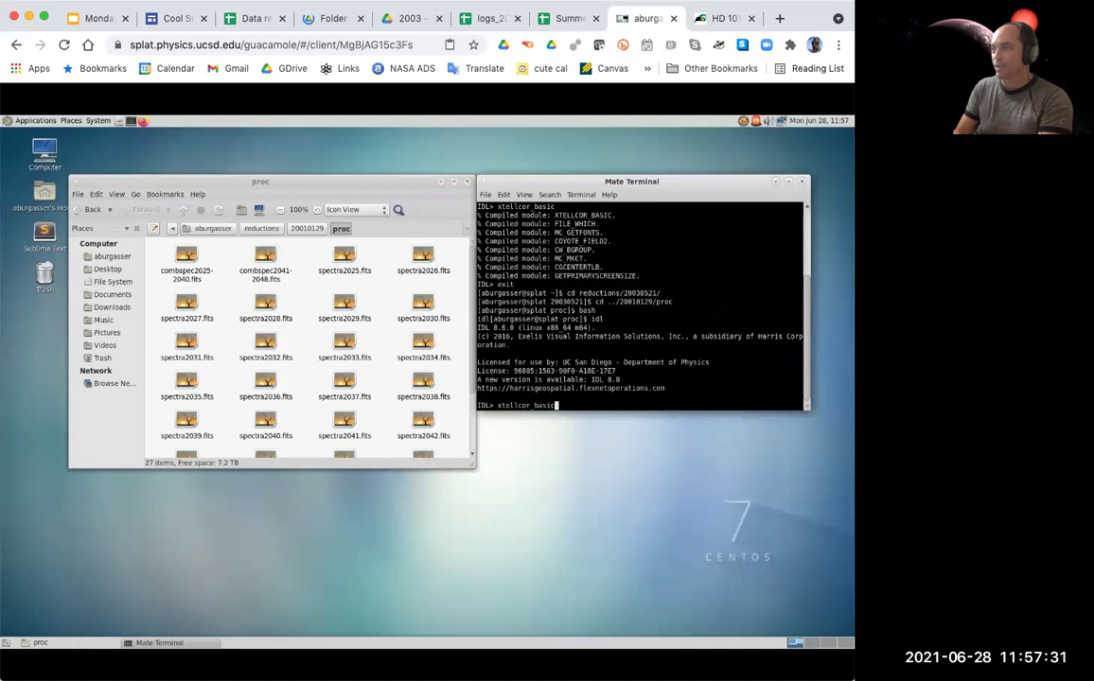
key("Return")
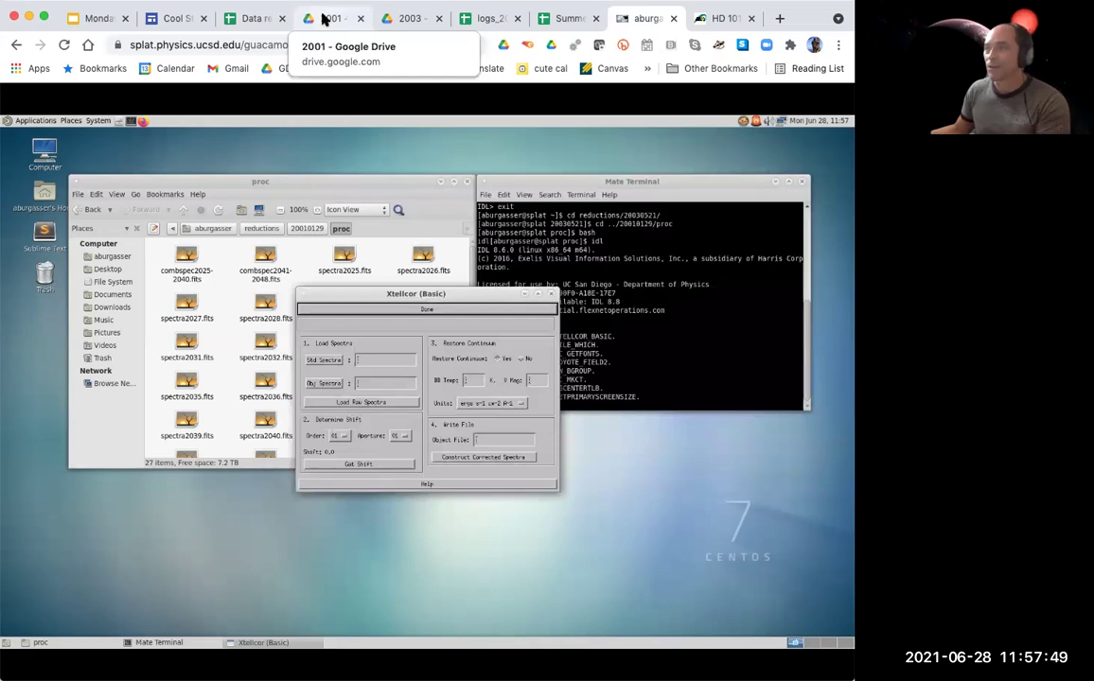
Open the logs_20010129.xlsx file from the 2001 logs folder in Google Drive.
left_click(322, 19)
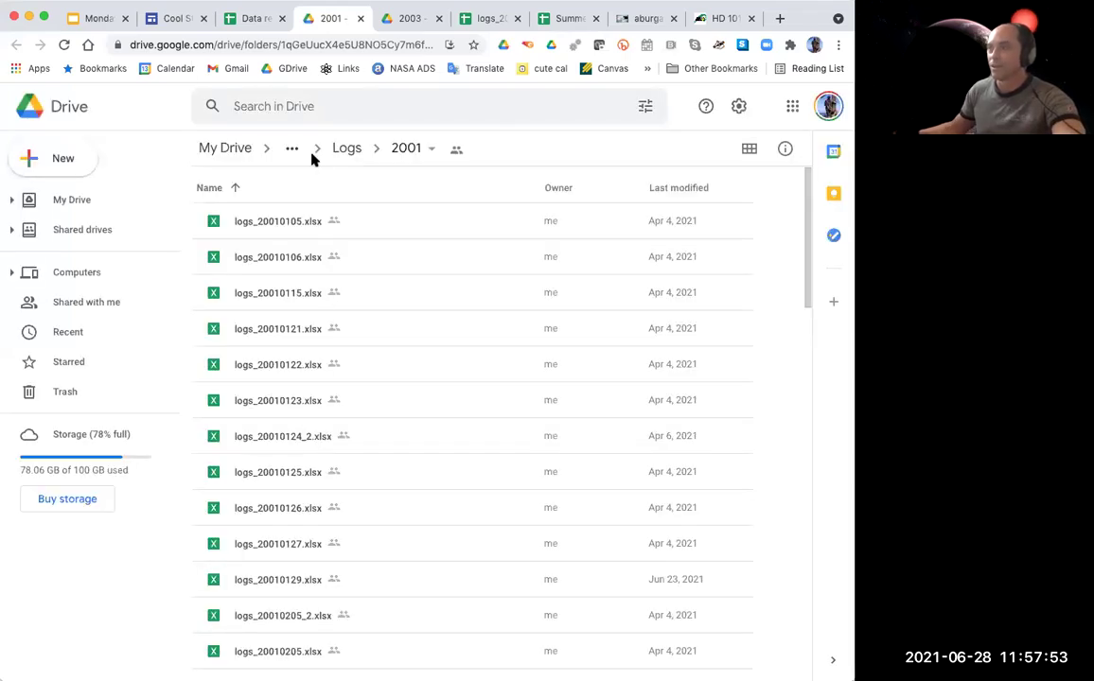
left_click(632, 18)
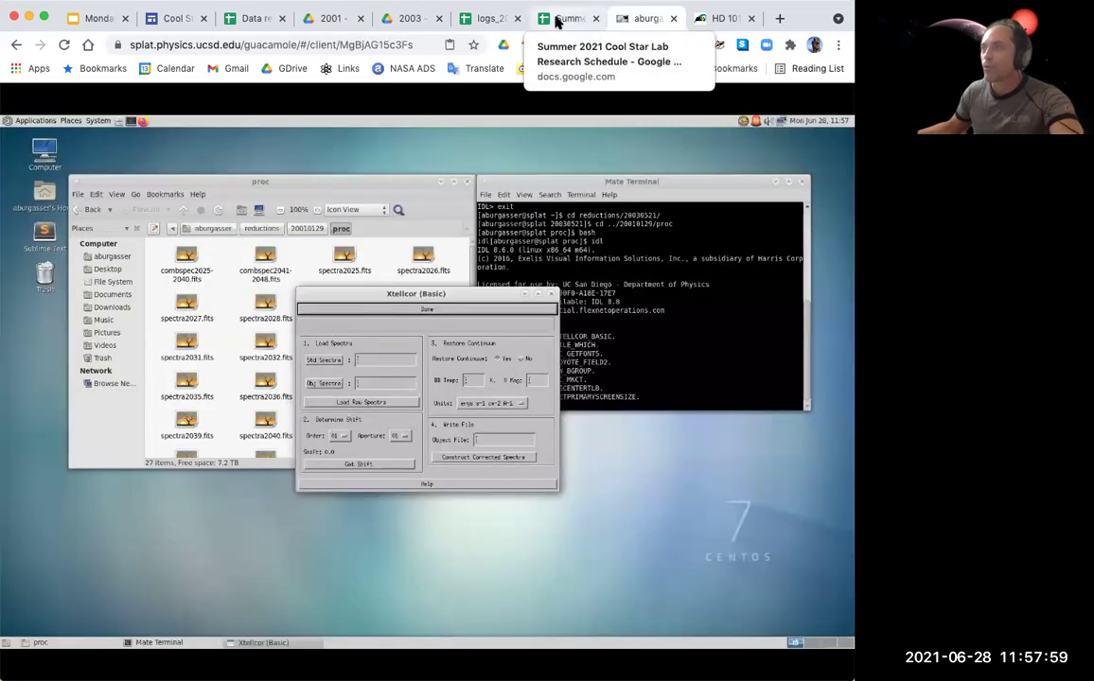
left_click(324, 18)
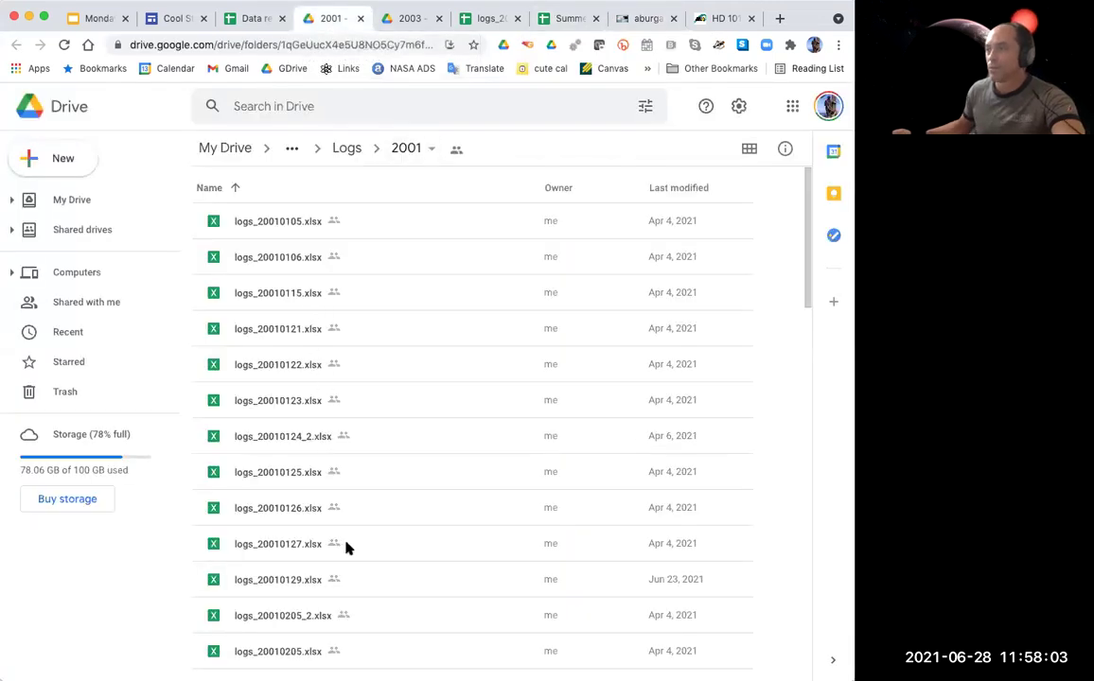
double_click(280, 580)
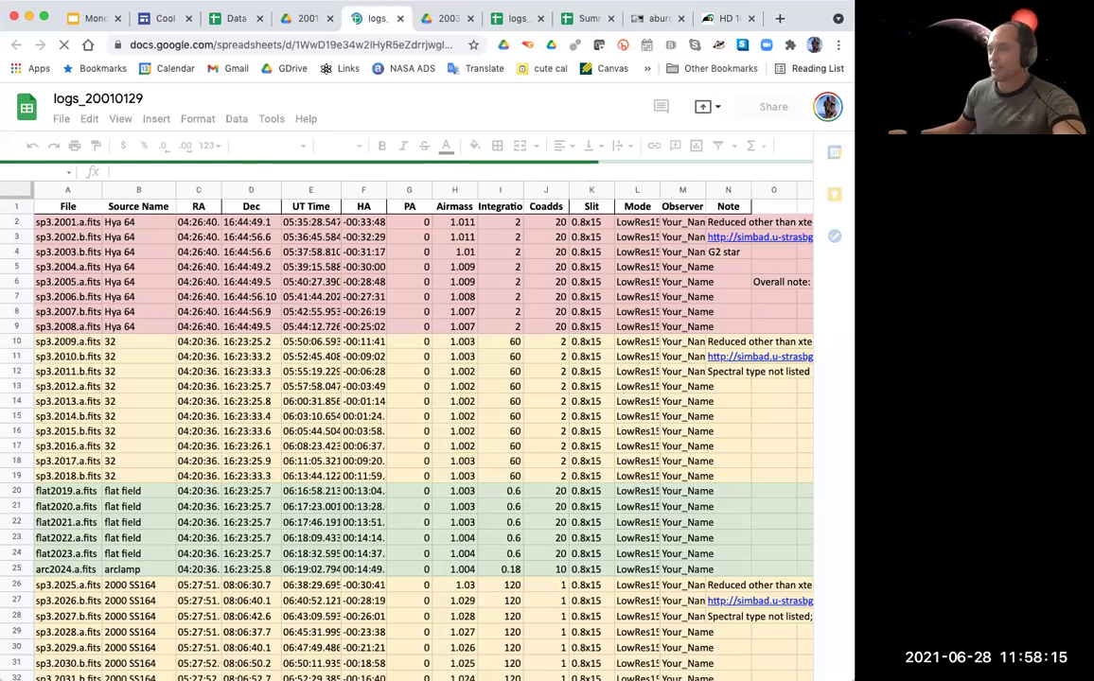
Examine the logs_20010129 entries for the 2000 SS164 asteroid frames and the Hya 64 standard star frames.
scroll(127, 622, "down", 6)
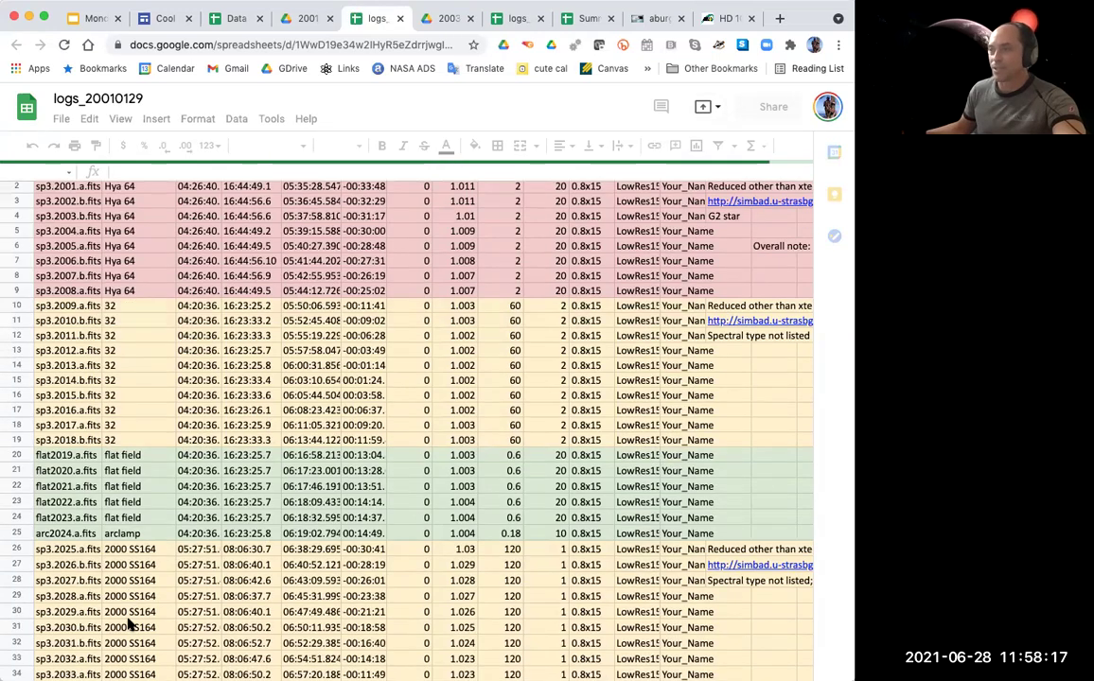
scroll(128, 622, "down", 1)
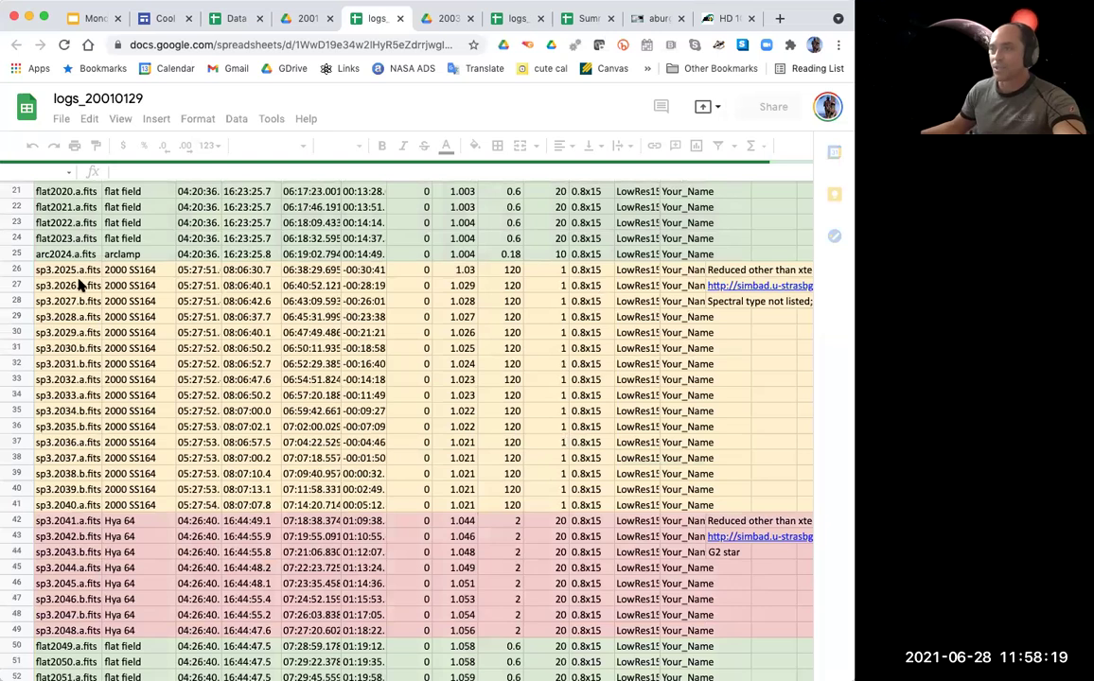
scroll(166, 553, "down", 1)
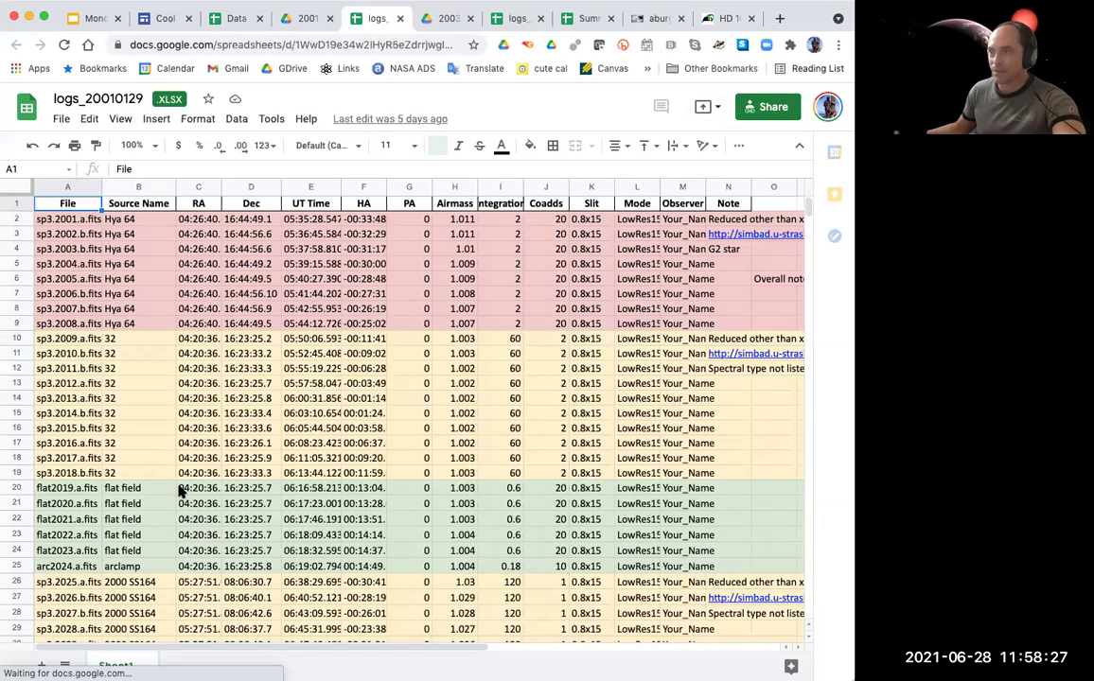
scroll(350, 398, "down", 2)
left_click(374, 371)
scroll(284, 397, "down", 3)
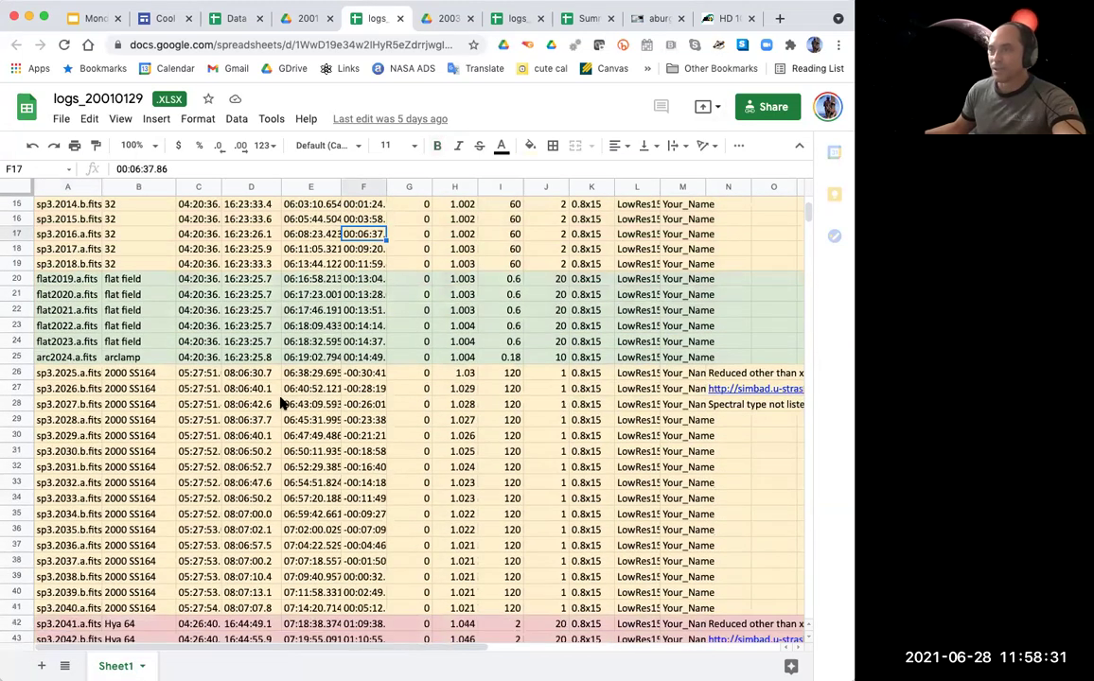
scroll(212, 381, "down", 1)
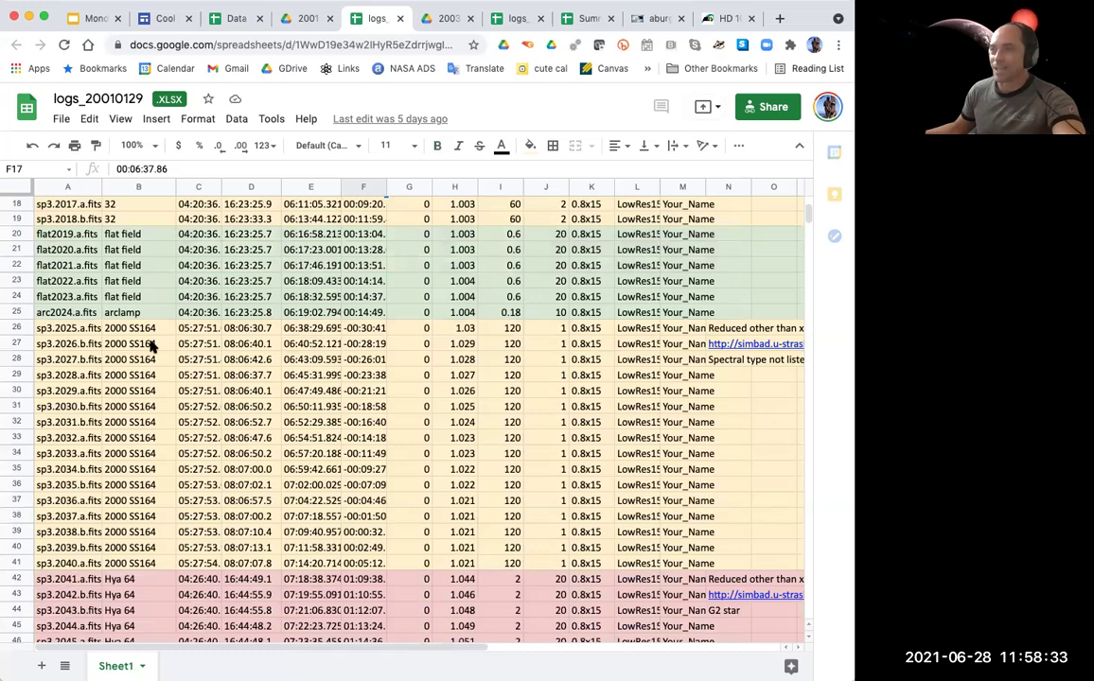
scroll(133, 365, "down", 1)
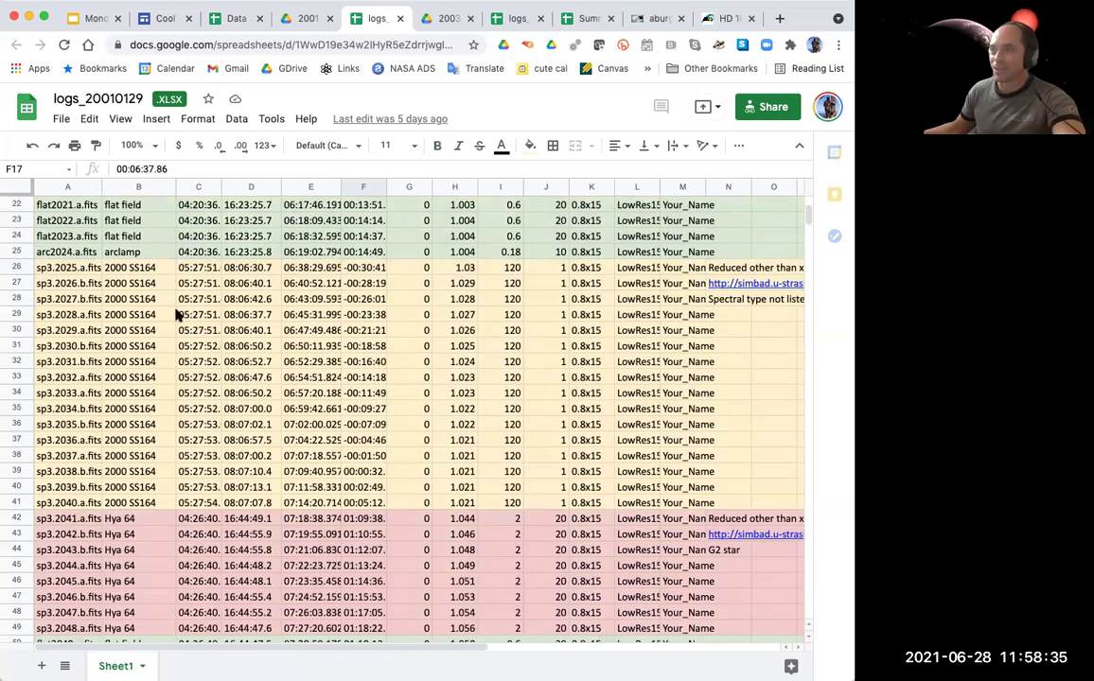
Switch to the remote desktop and load combspec2041-2048.fits as the standard and combspec2025-2040.fits as the object spectra in Xtellcor (Basic).
scroll(175, 398, "down", 2)
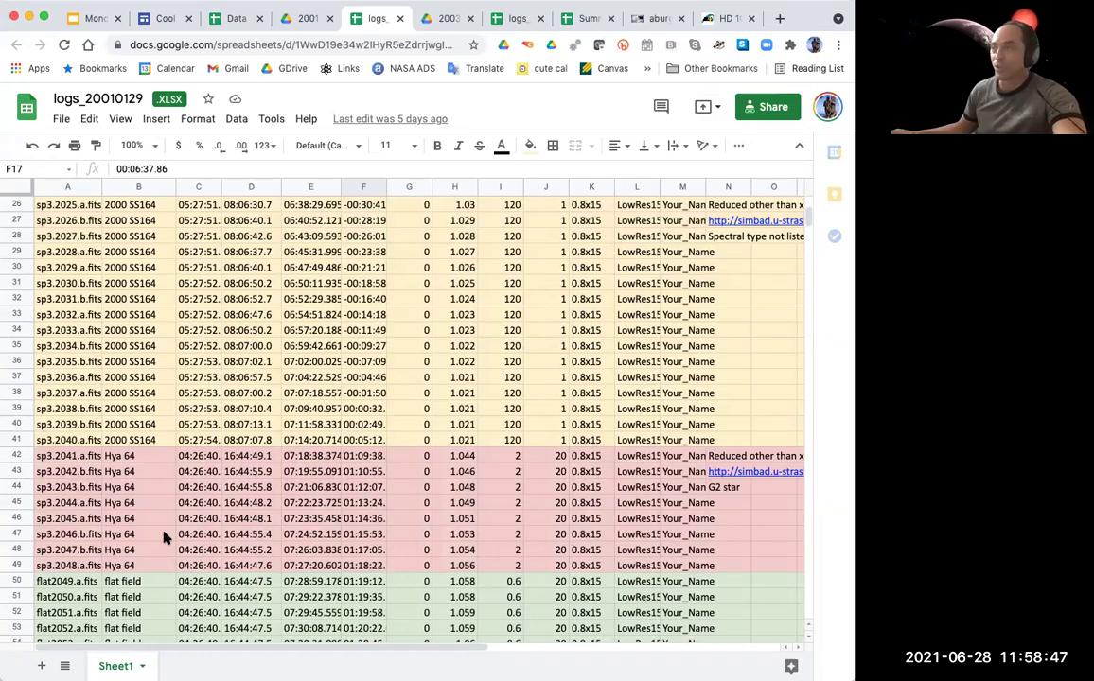
left_click(650, 19)
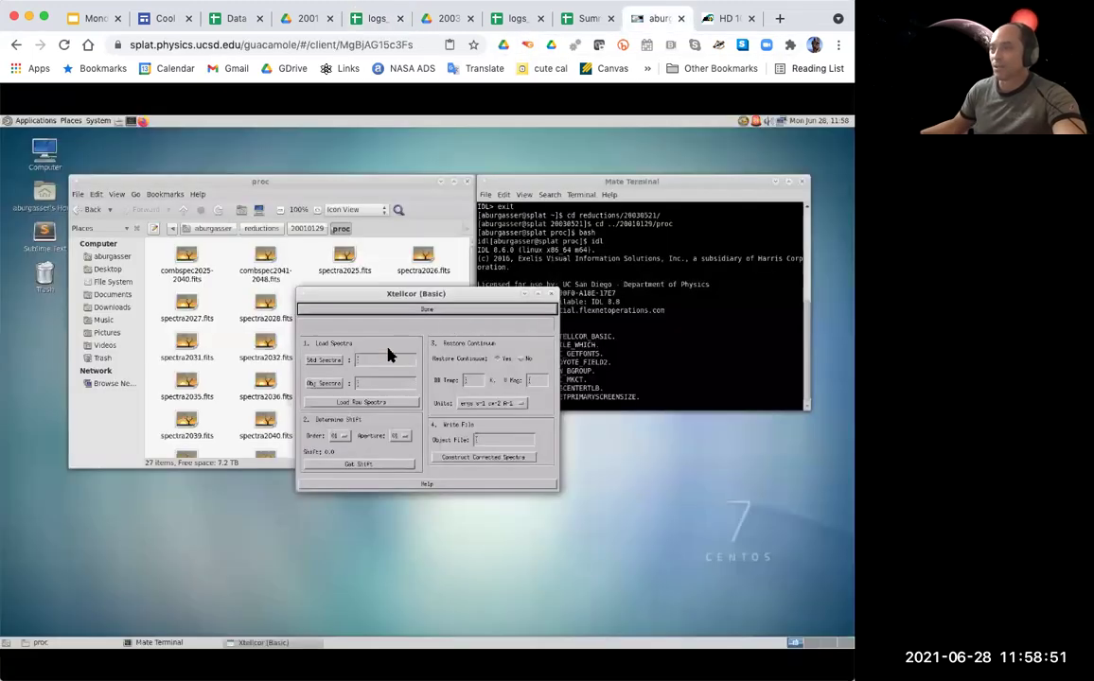
left_click(324, 360)
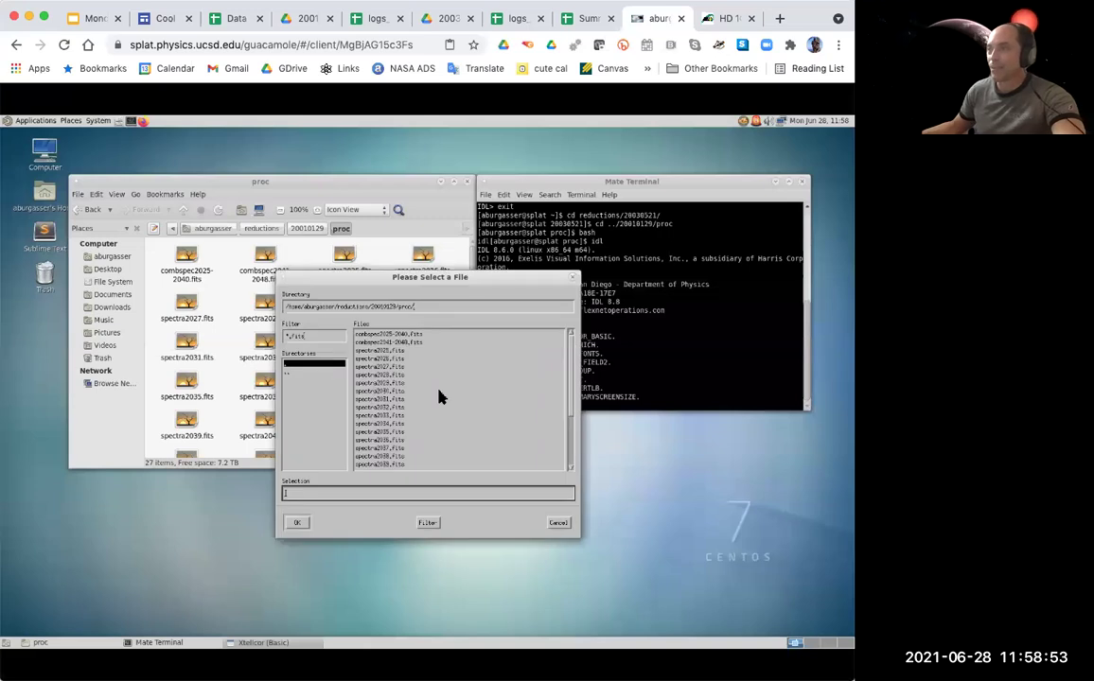
double_click(392, 343)
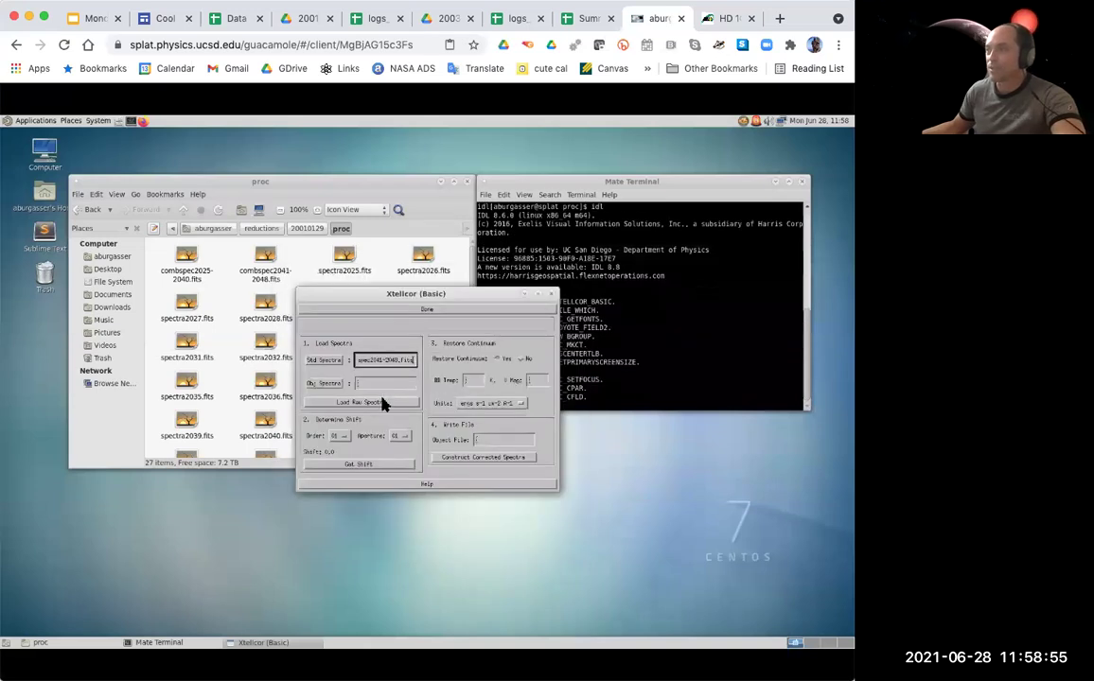
left_click(329, 385)
double_click(396, 338)
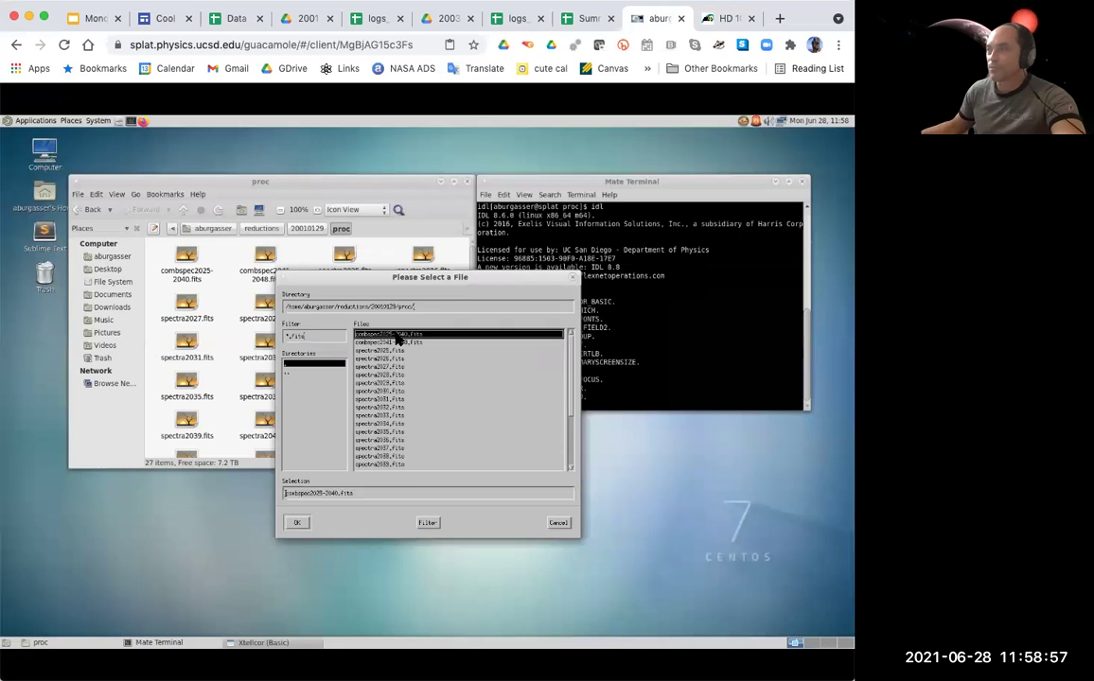
left_click(367, 405)
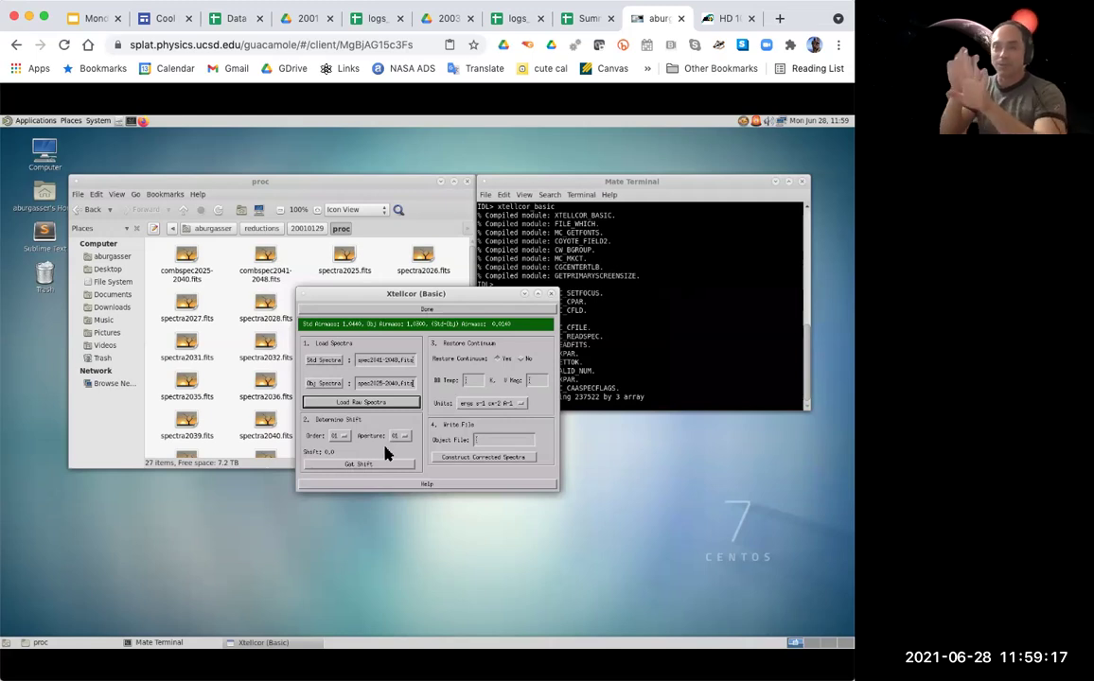
Find the shift automatically over about 1.97 to 2.06 µm, with the Object x Telluric plot's Y range set to 0–1.875, and accept it.
left_click(379, 465)
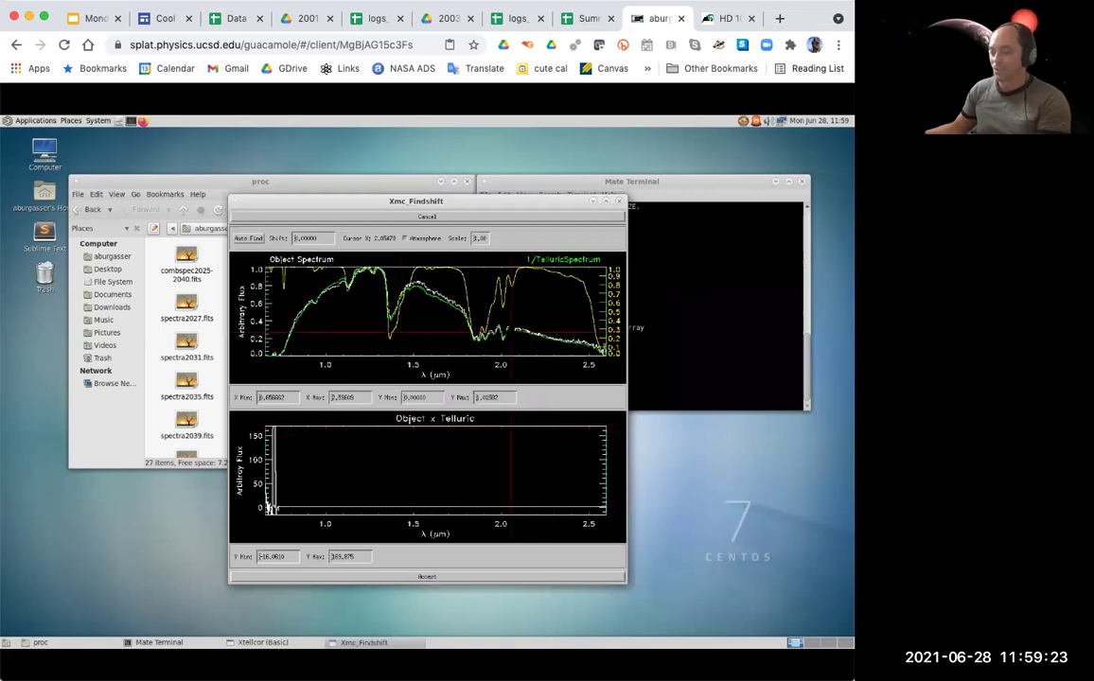
left_click(494, 327)
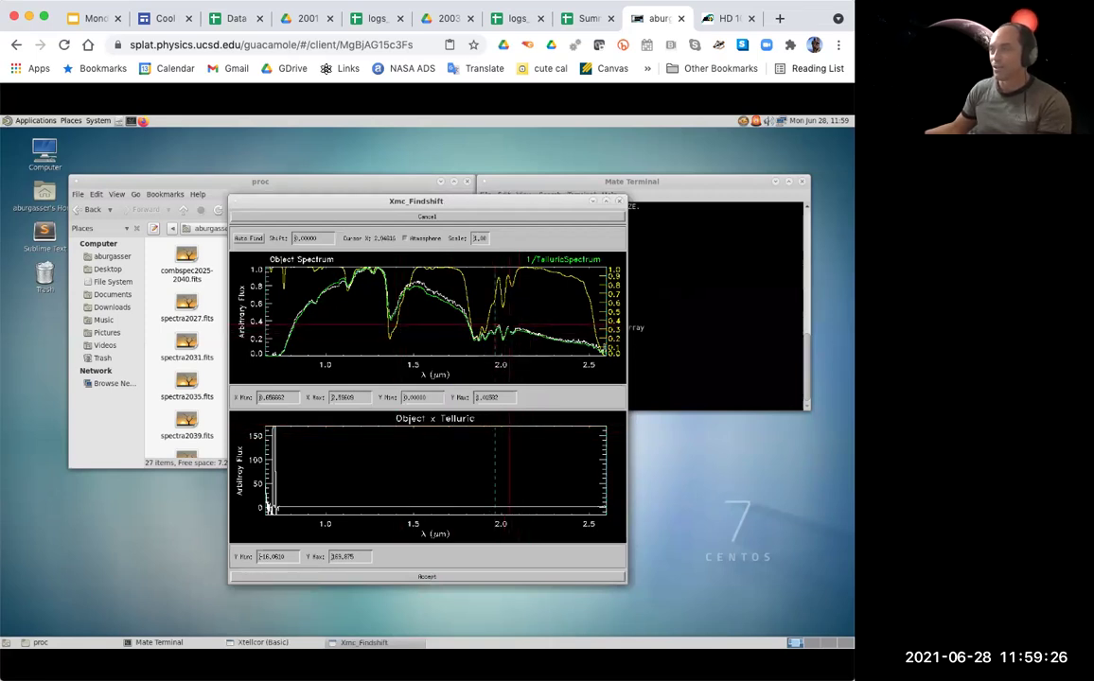
left_click(341, 558)
key("Return")
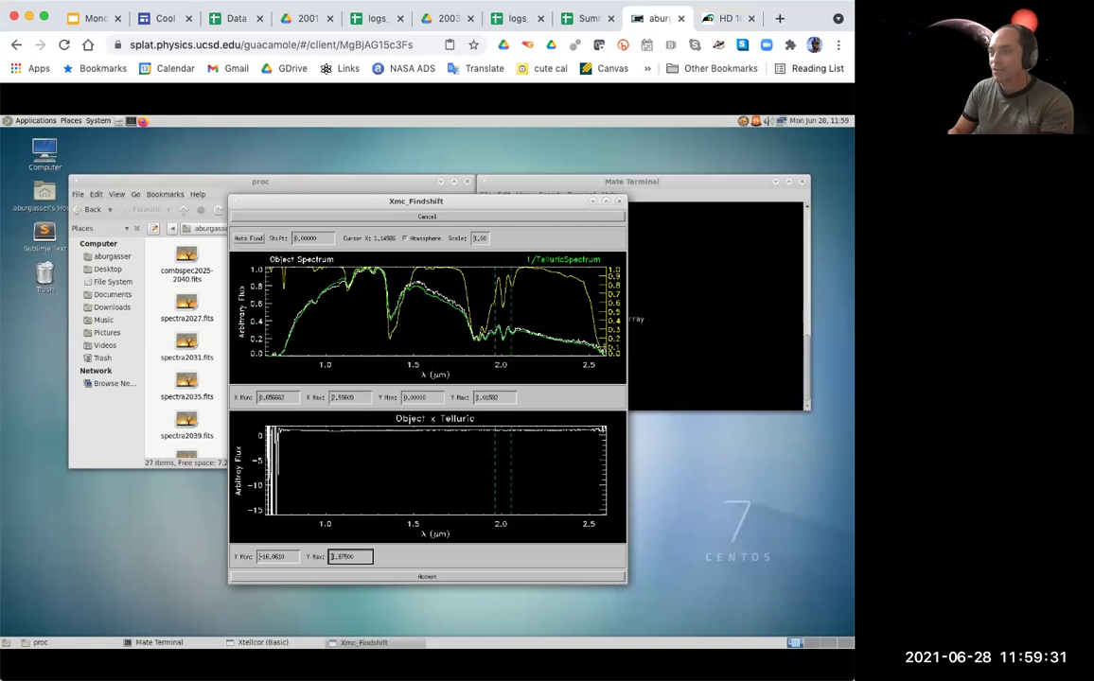
double_click(270, 559)
type("0")
key("Return")
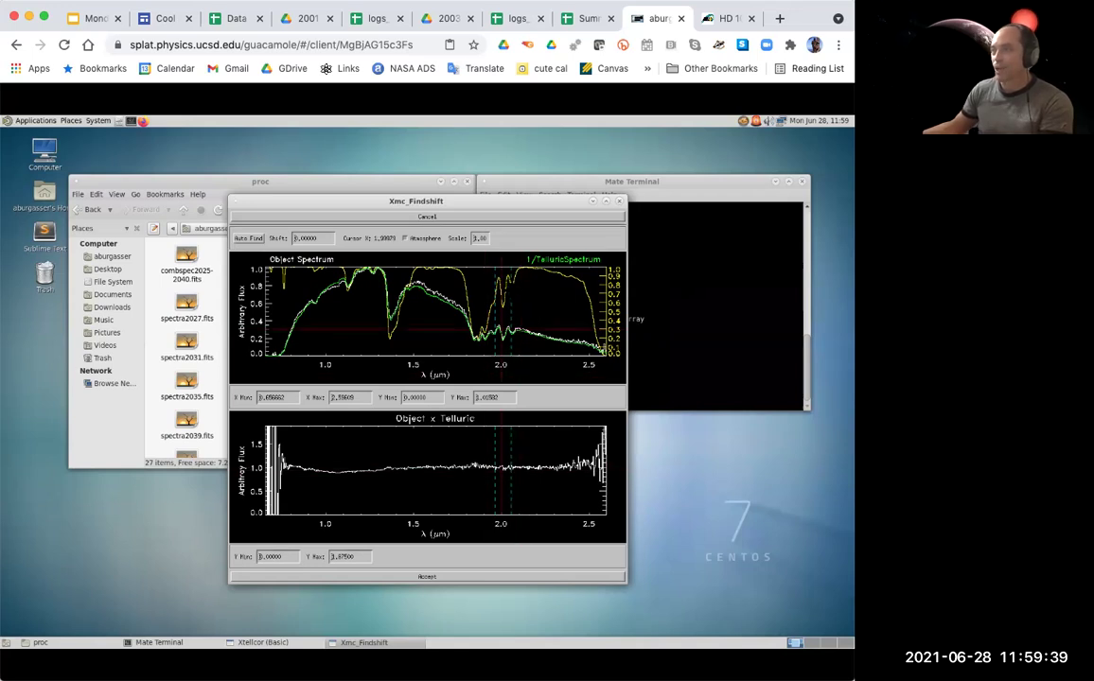
left_click(248, 238)
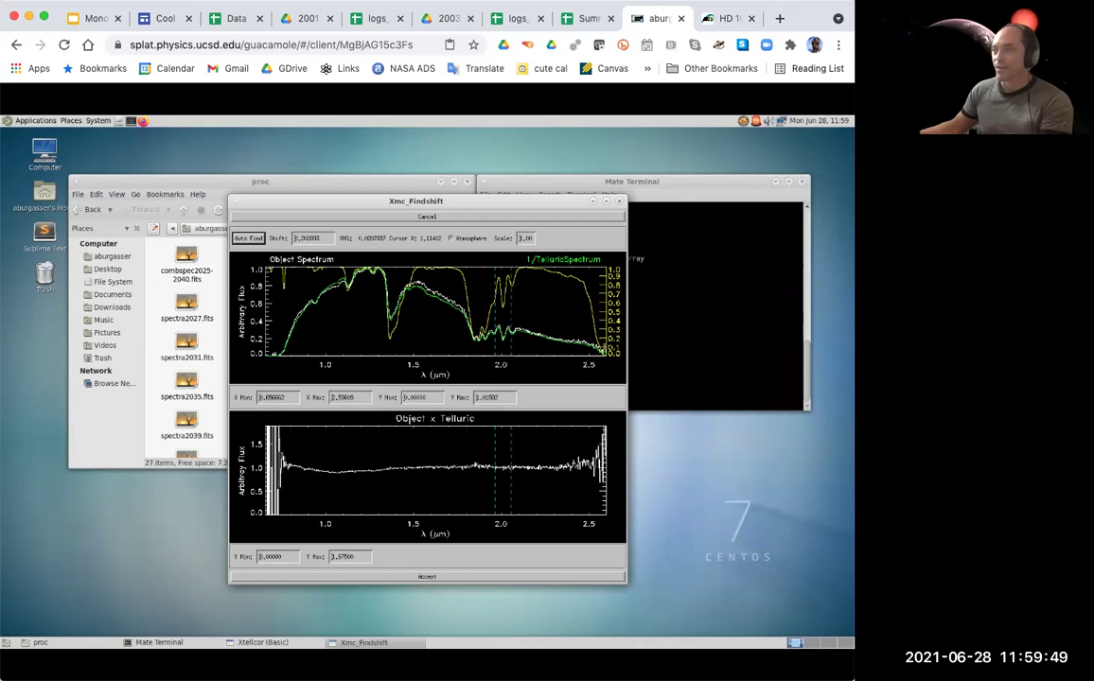
left_click(456, 578)
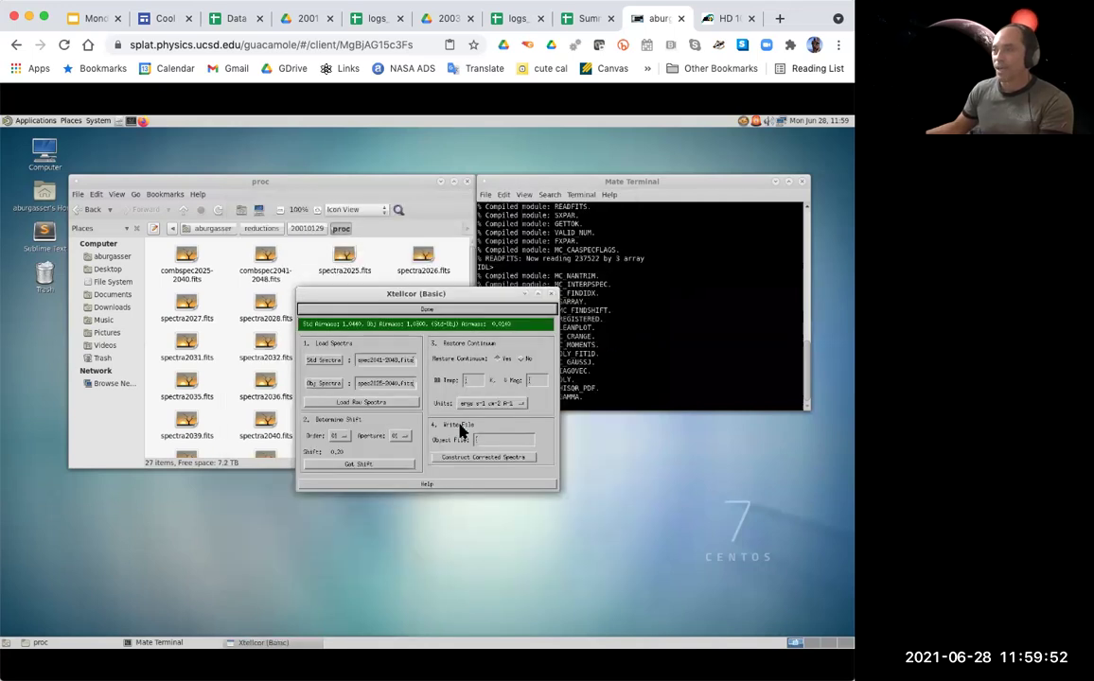
Turn off continuum restoration, name the object file spex-prism_TMP and construct the corrected spectra.
left_click(524, 359)
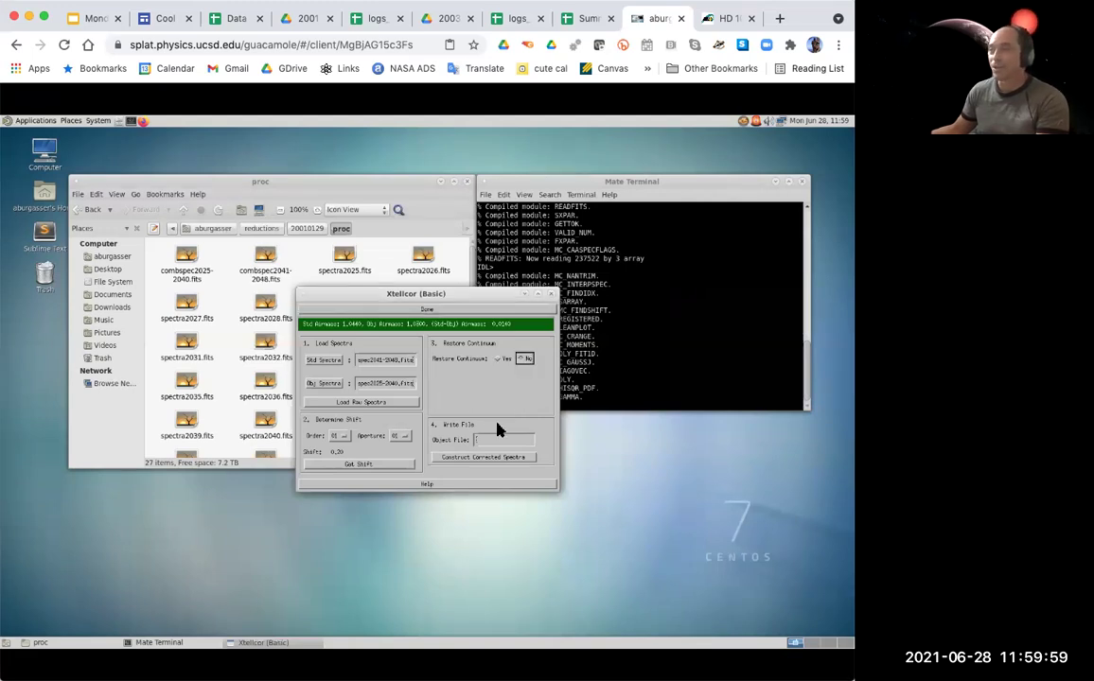
left_click(491, 441)
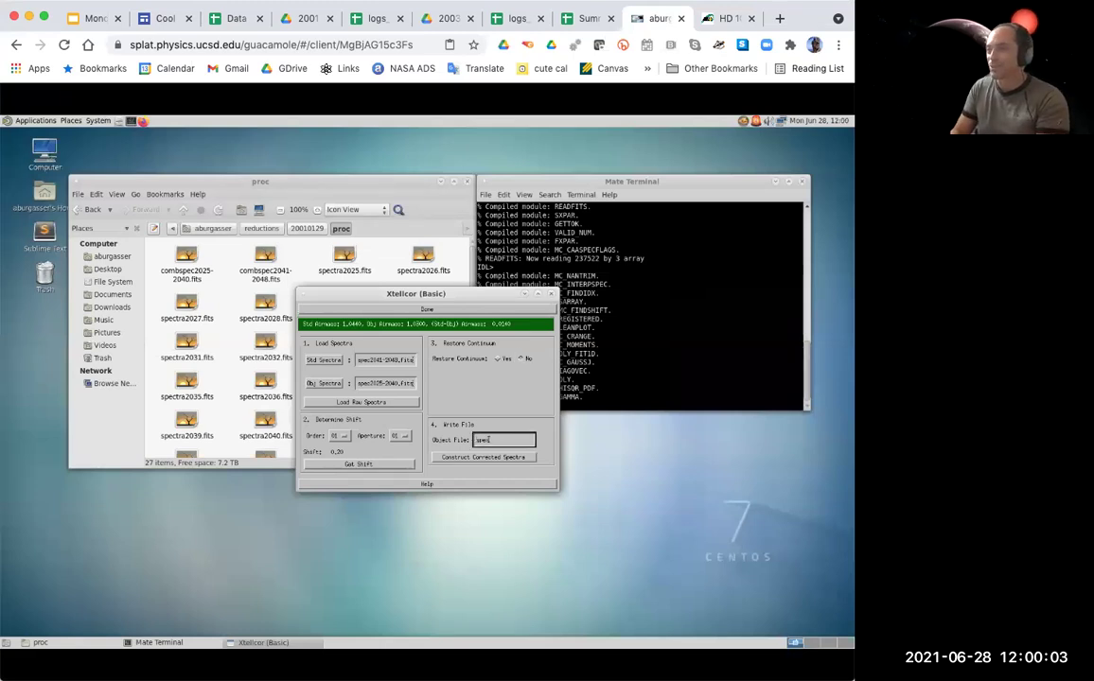
type("spec_corr.fits")
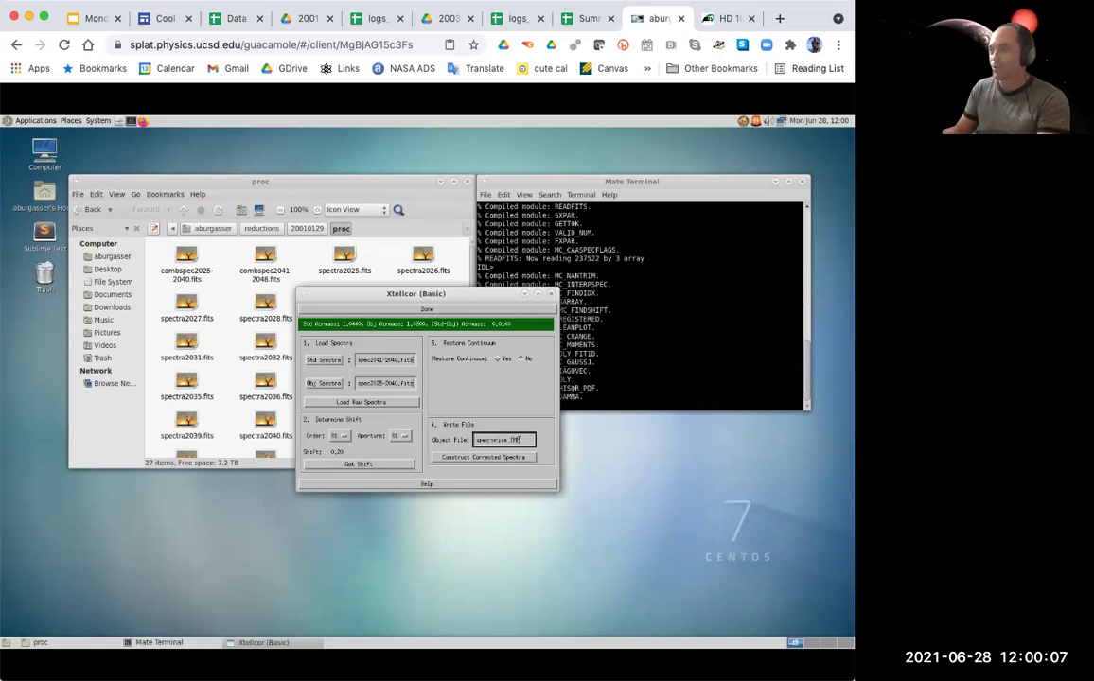
left_click(500, 457)
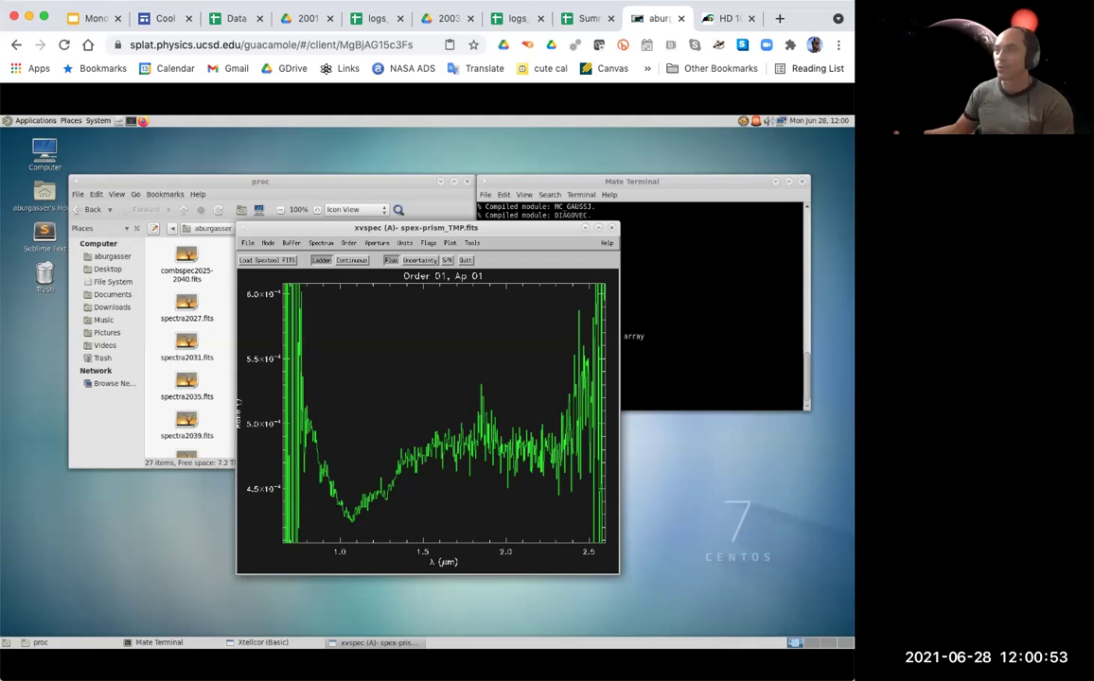
Bring the xvspec plot of spex-prism_TMP.fits back in front of the terminal and quit the viewer.
left_click(710, 313)
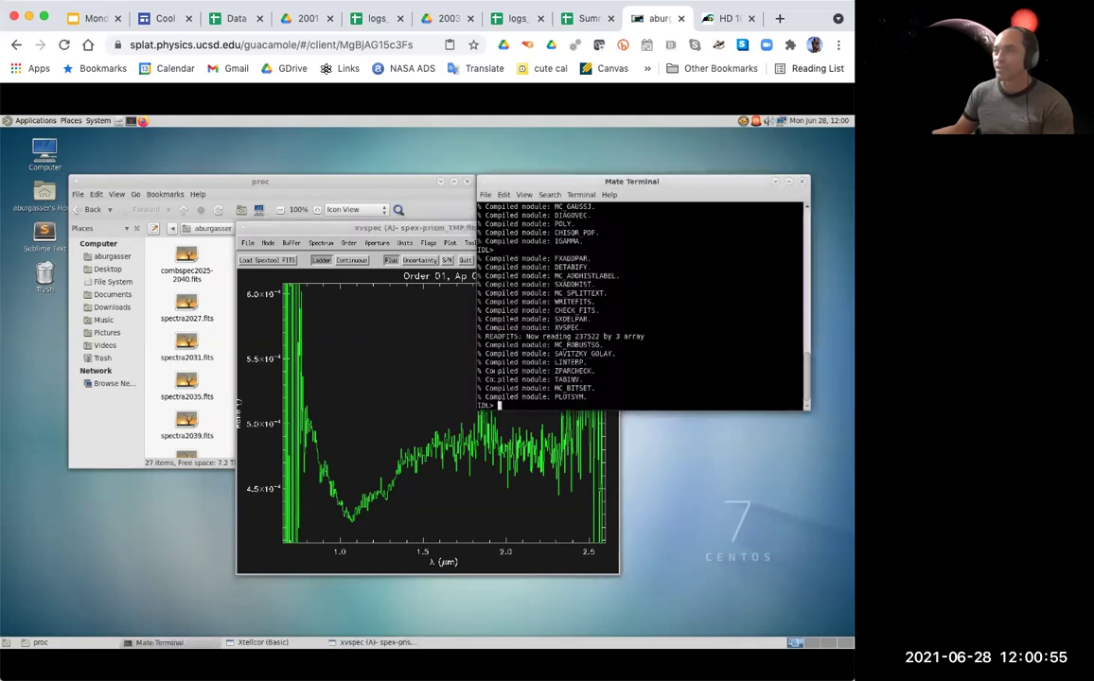
left_click(426, 235)
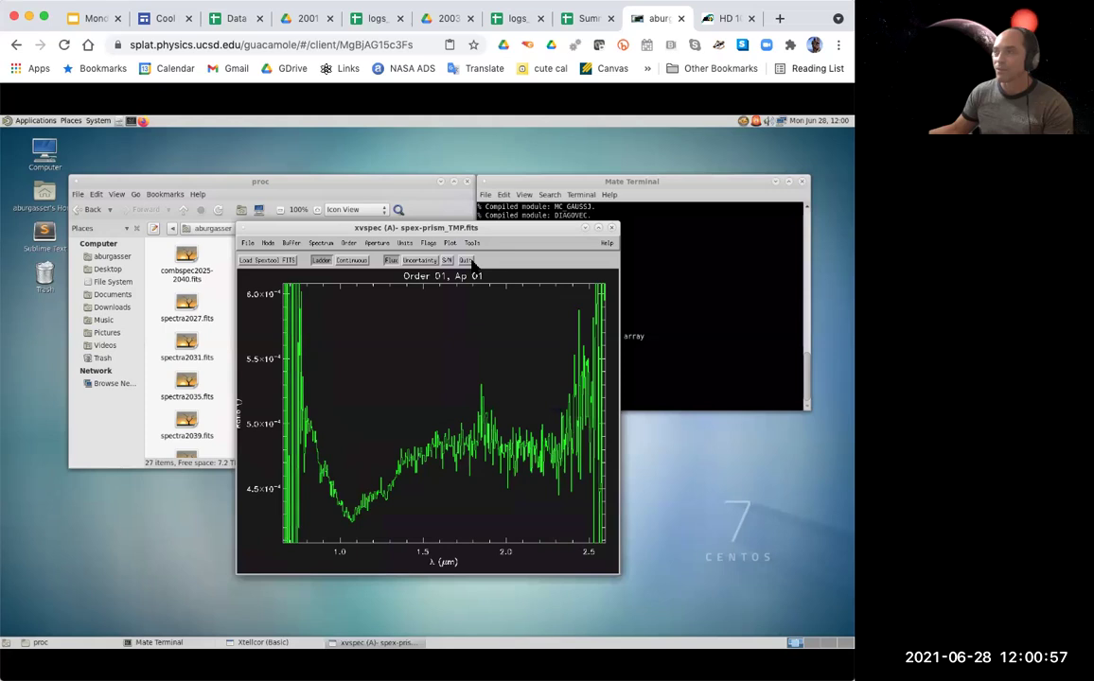
left_click(464, 259)
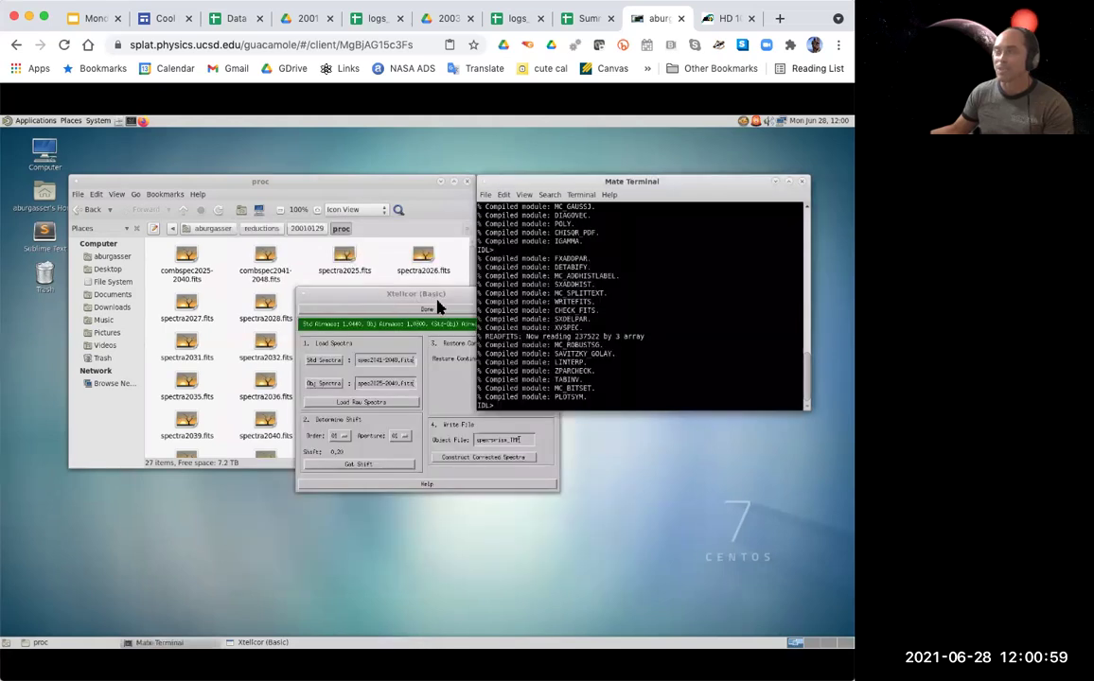